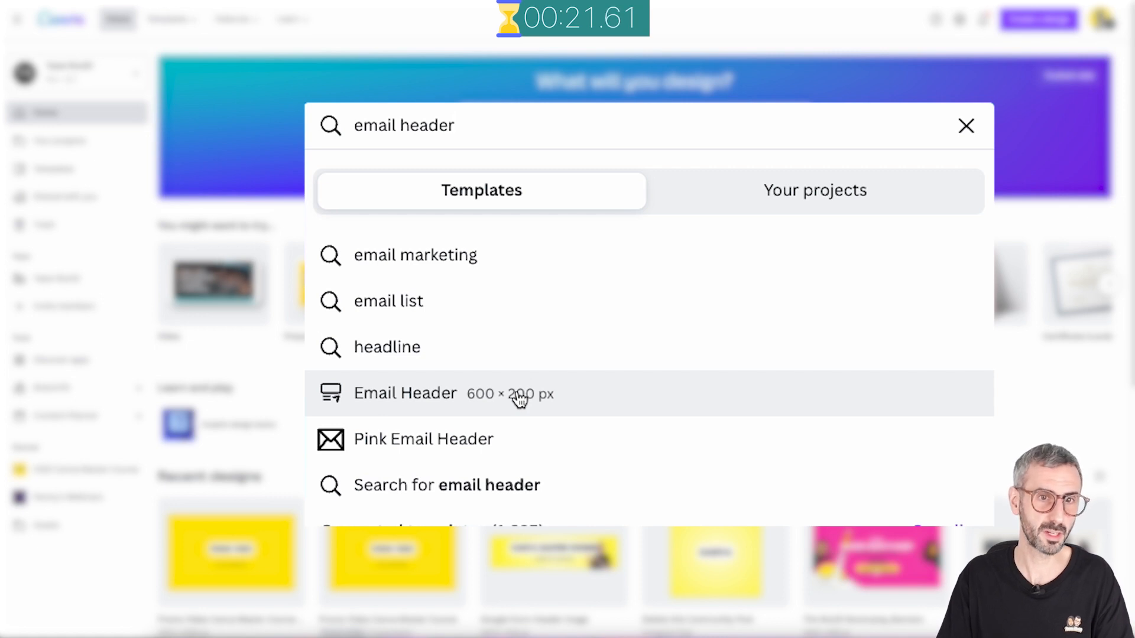
Open the existing Email_Header_RonDi design from your own projects and check its file dimensions
click(750, 212)
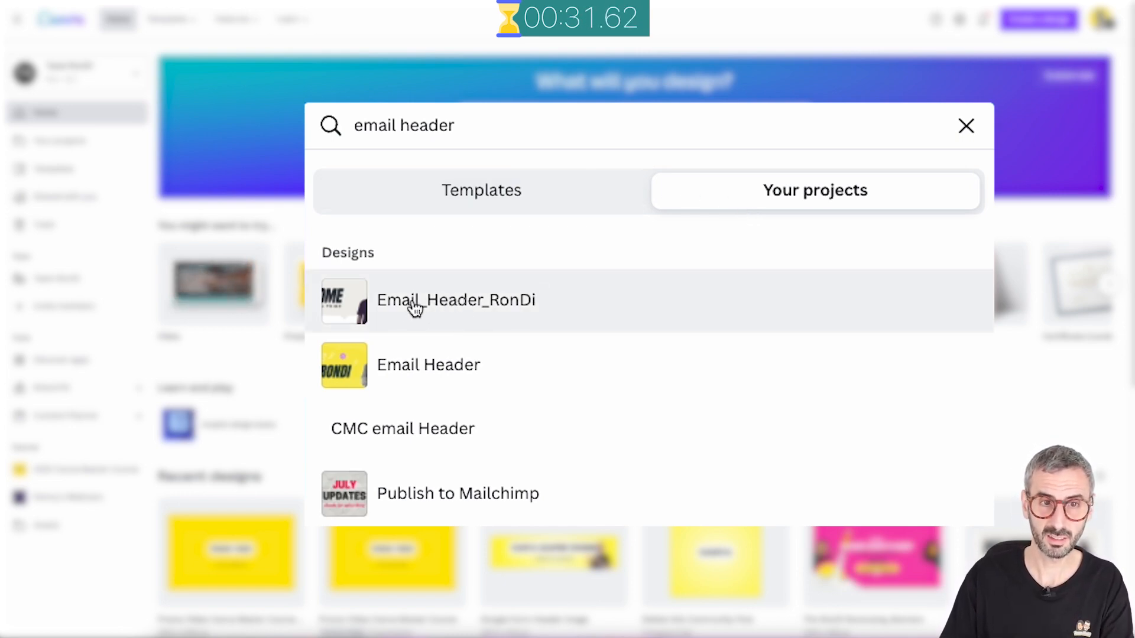
click(519, 312)
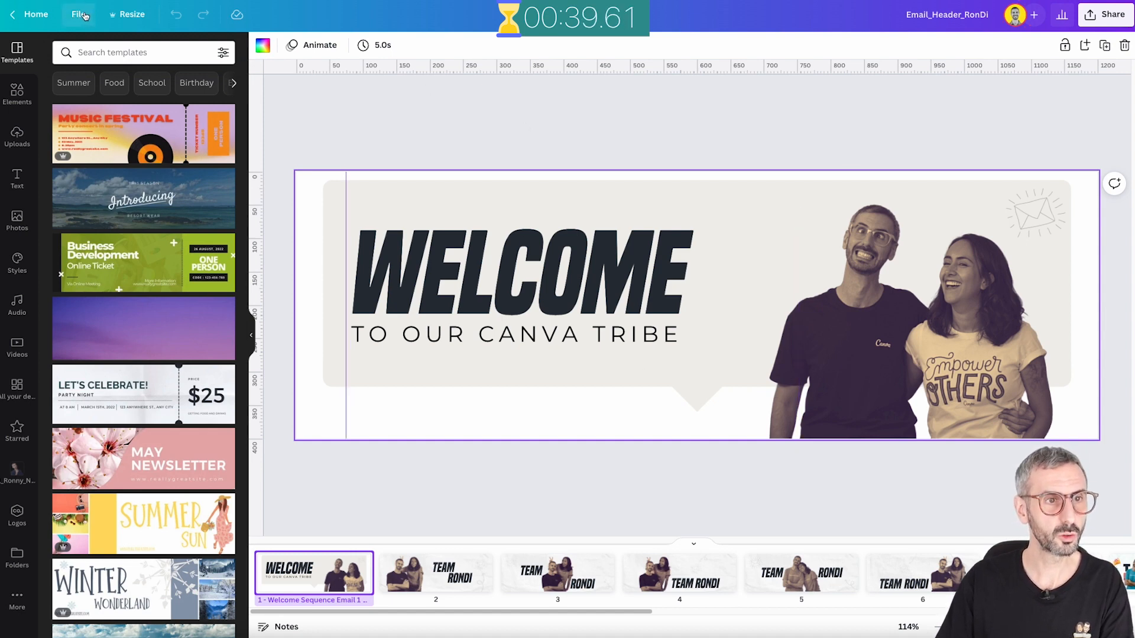
click(81, 14)
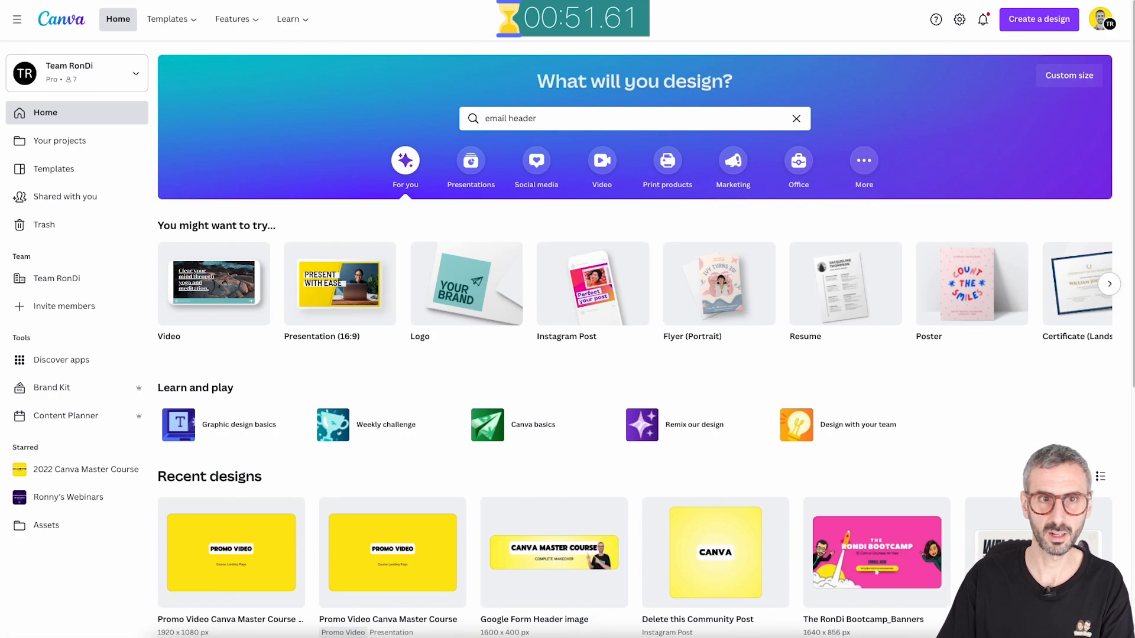
Create a new blank design with a custom size of 1200 × 400 px
click(1070, 75)
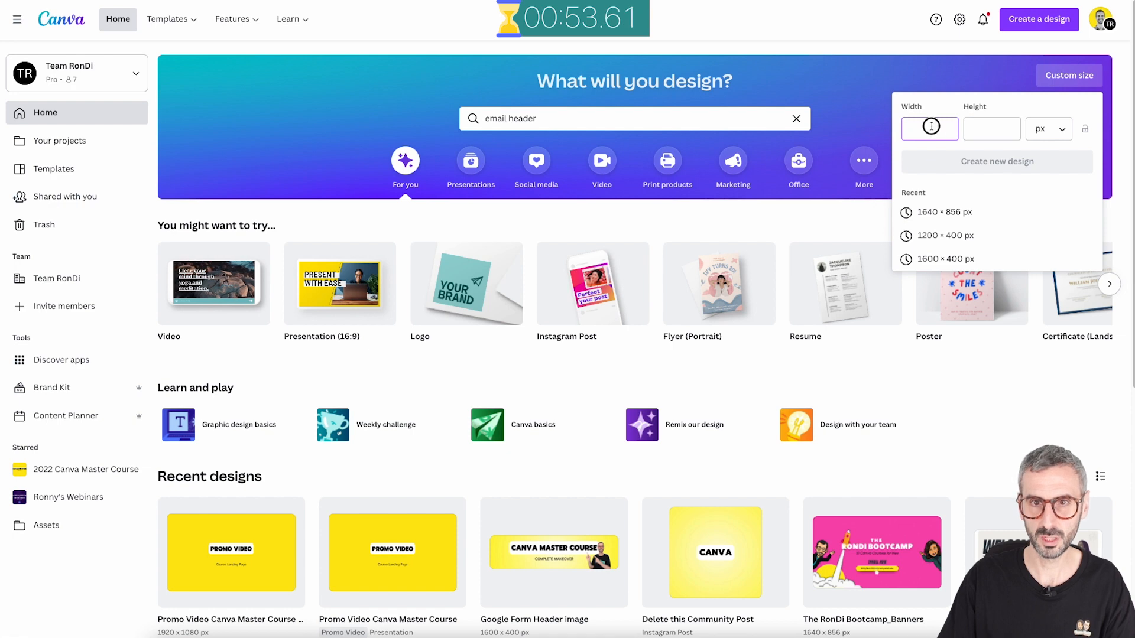
text(1200)
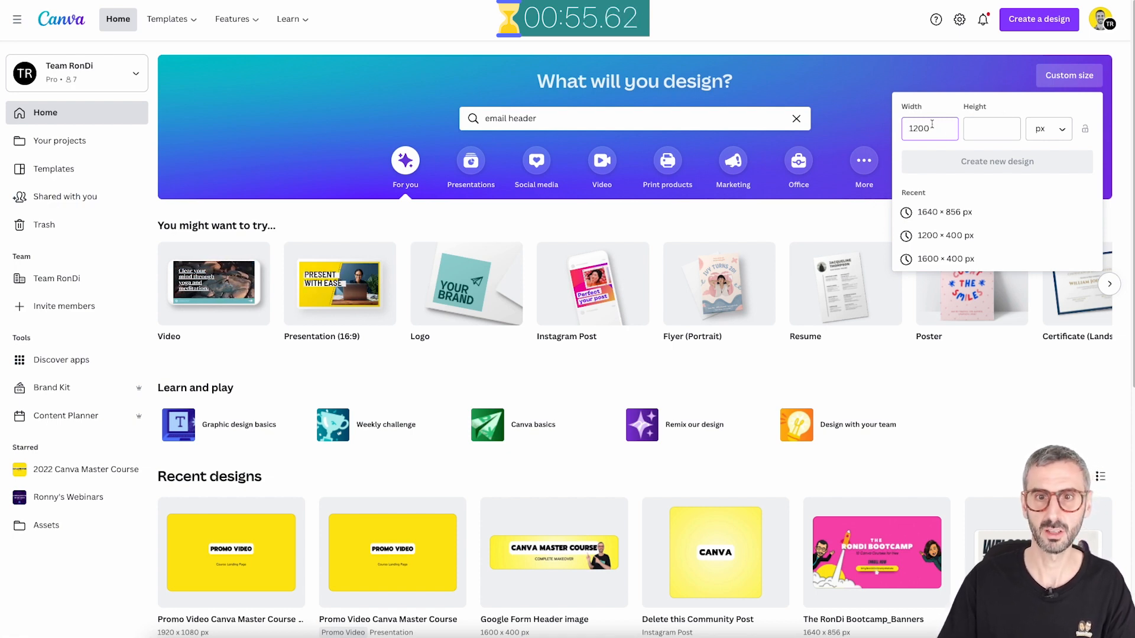
click(988, 135)
text(400)
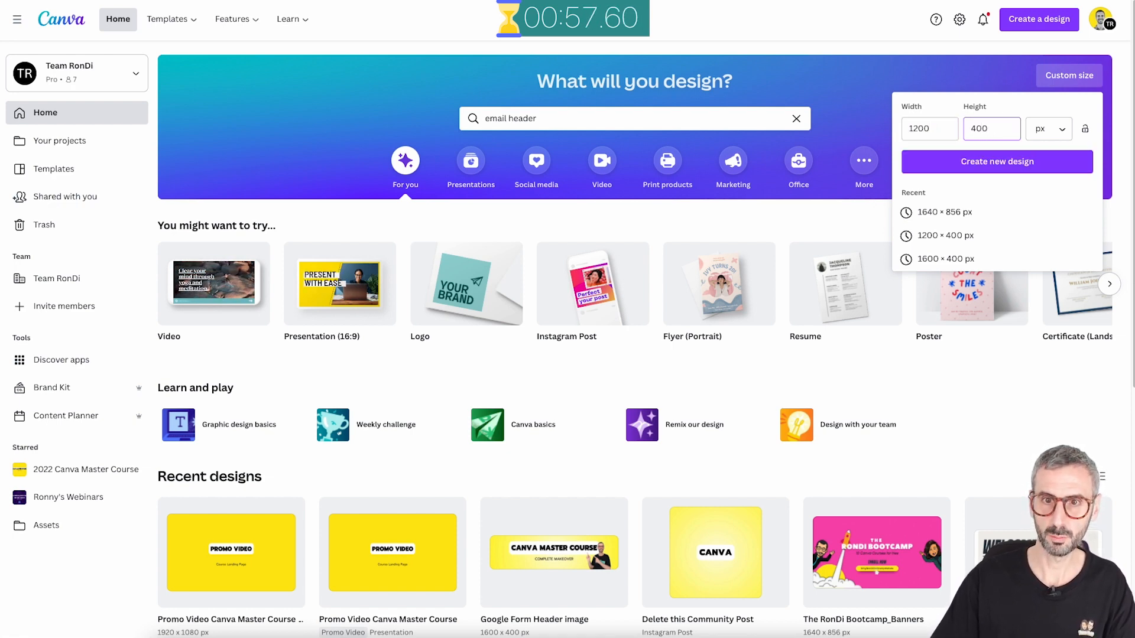
key(Return)
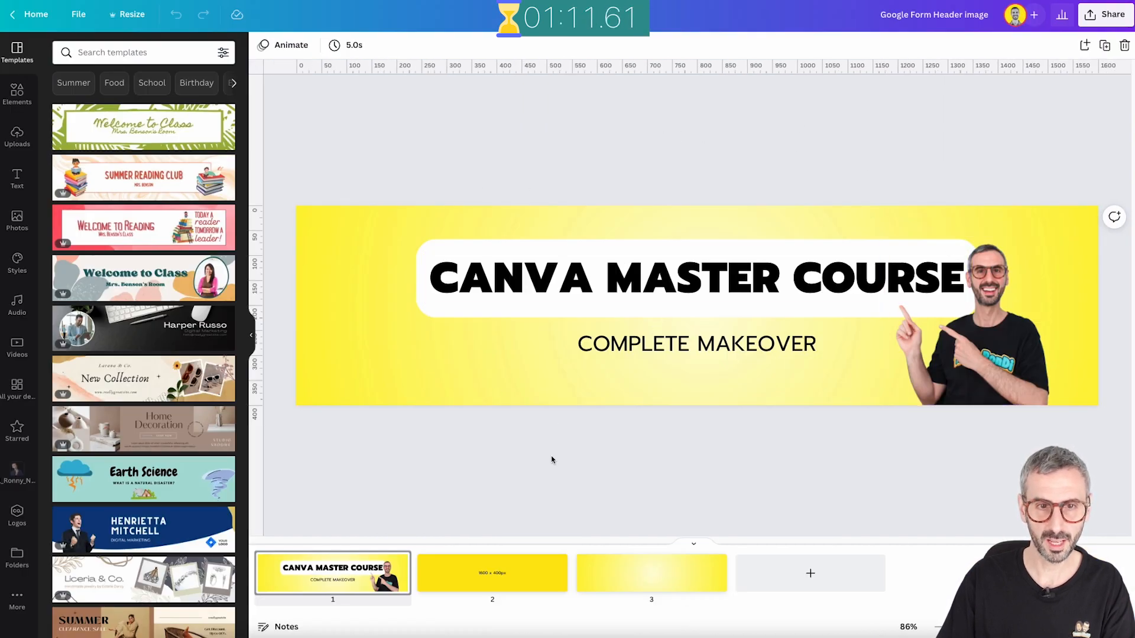
Copy all elements of the first page of the Google Form Header image design and paste them into the blank 1200 × 400 px design
click(338, 289)
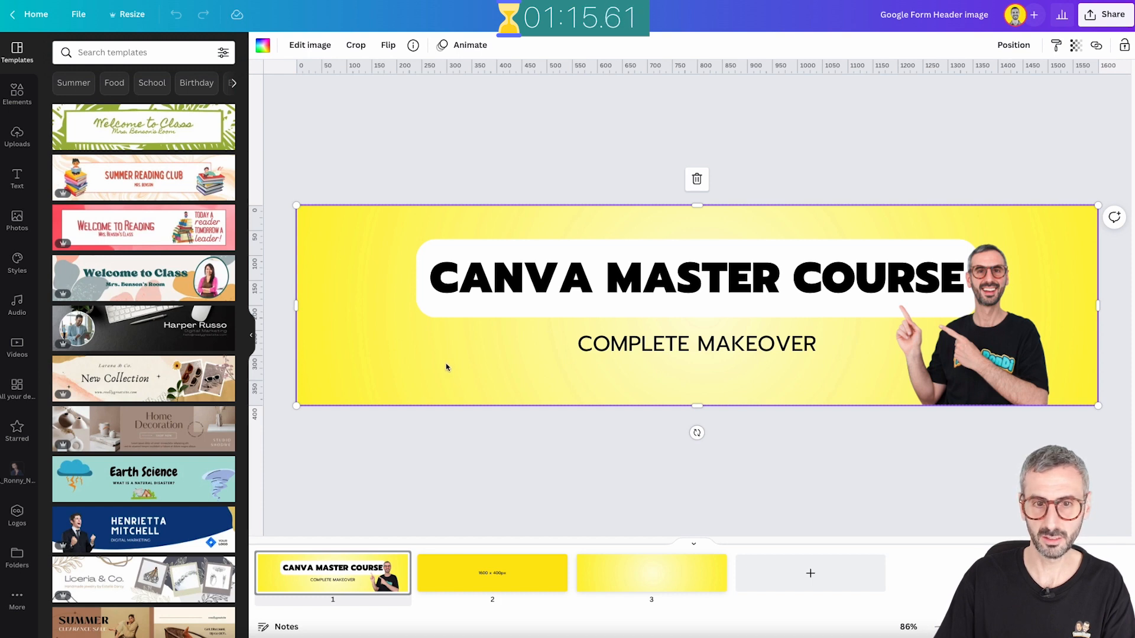
click(414, 135)
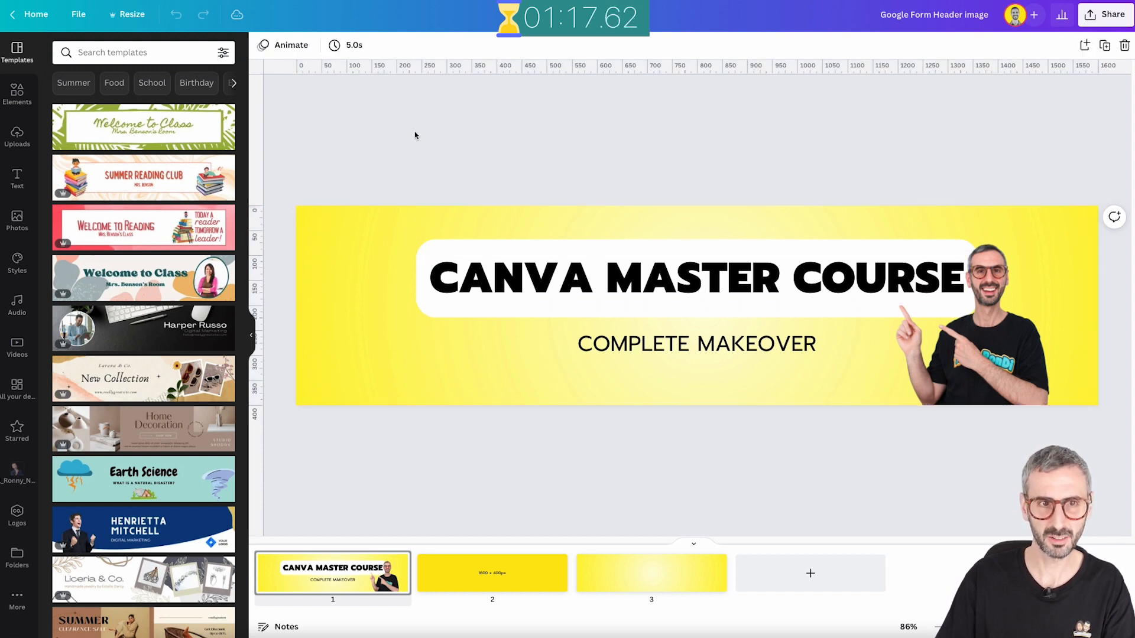
drag(320, 137, 1055, 450)
key(ctrl+c)
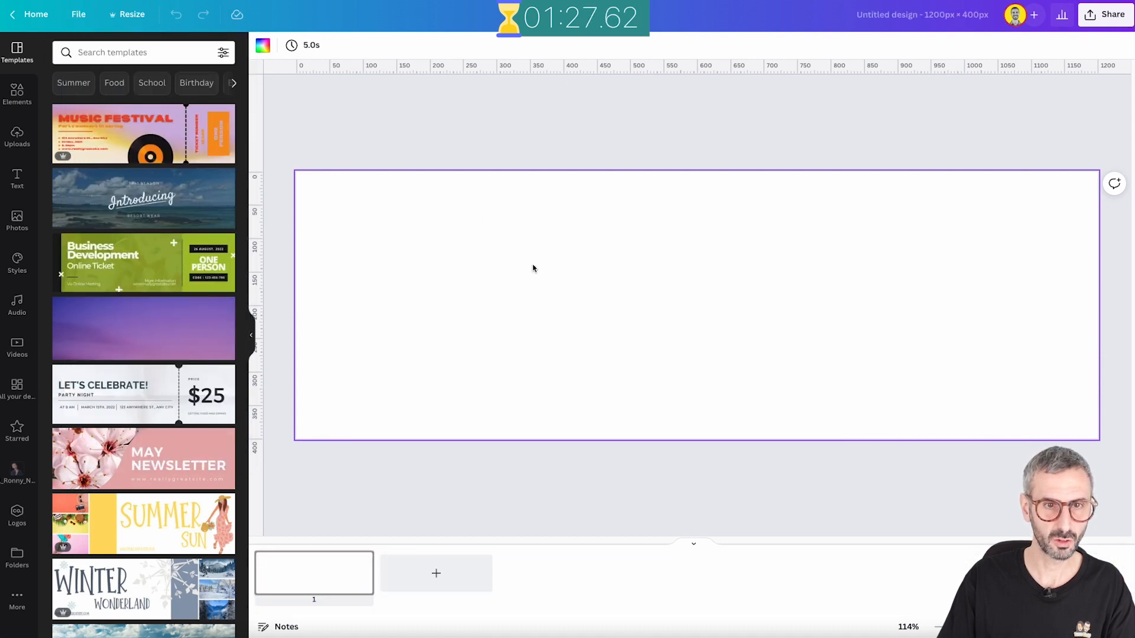
key(ctrl+v)
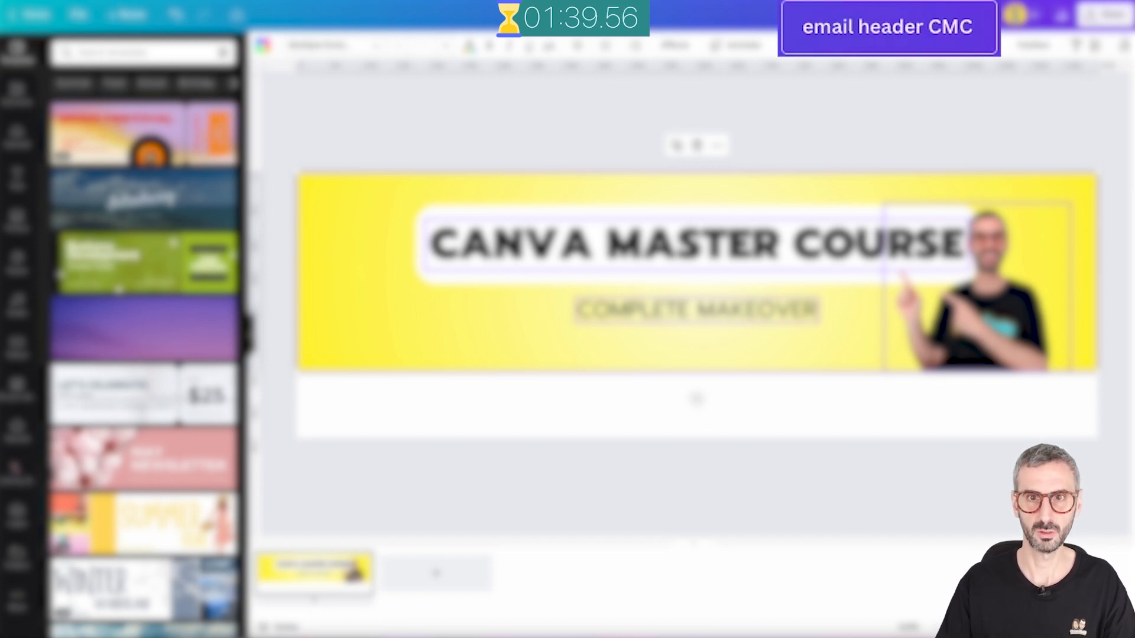
Stretch the yellow background image down to the page's lower edge so it covers the whole header
click(880, 136)
click(738, 359)
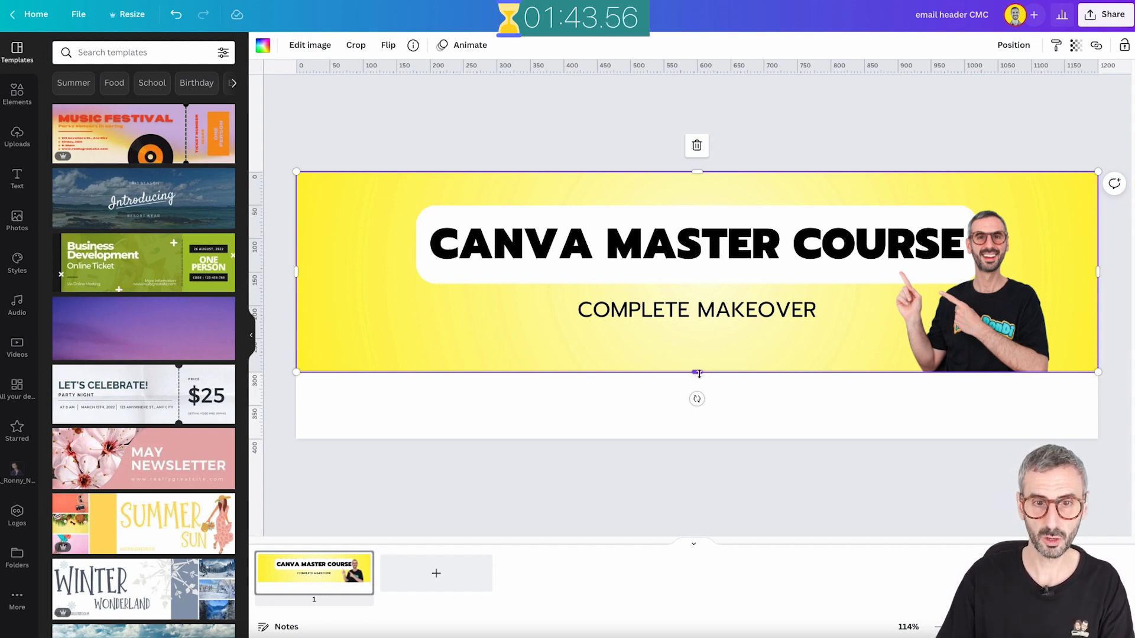
drag(700, 373, 704, 438)
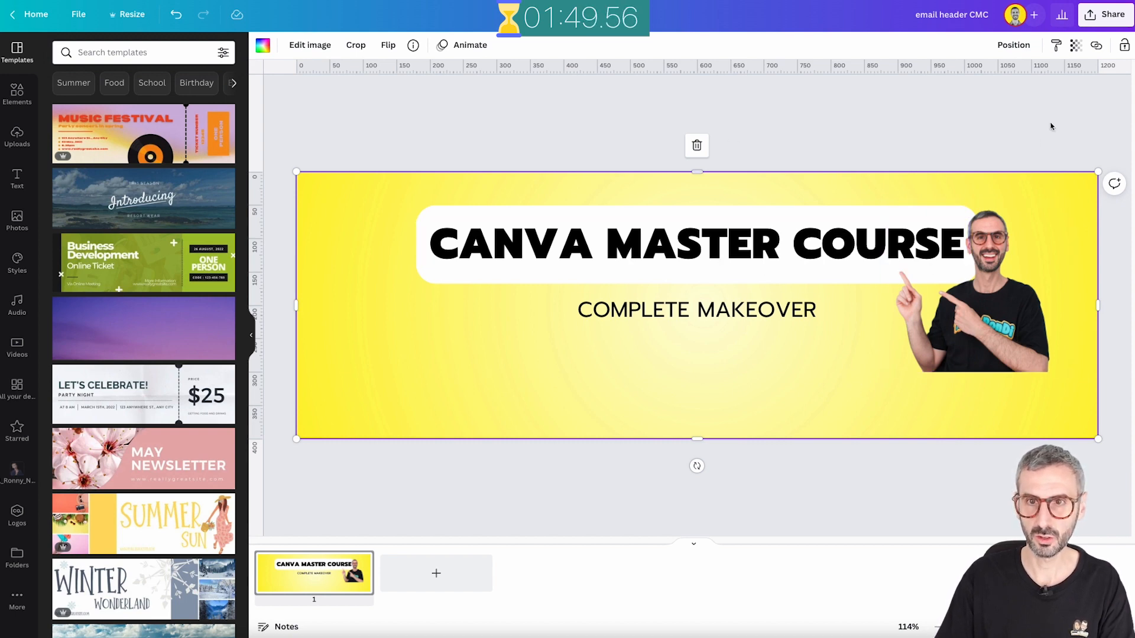
Move the cutout of the pointing man down so it sits on the header's lower edge, near the right side
drag(1006, 323, 1021, 361)
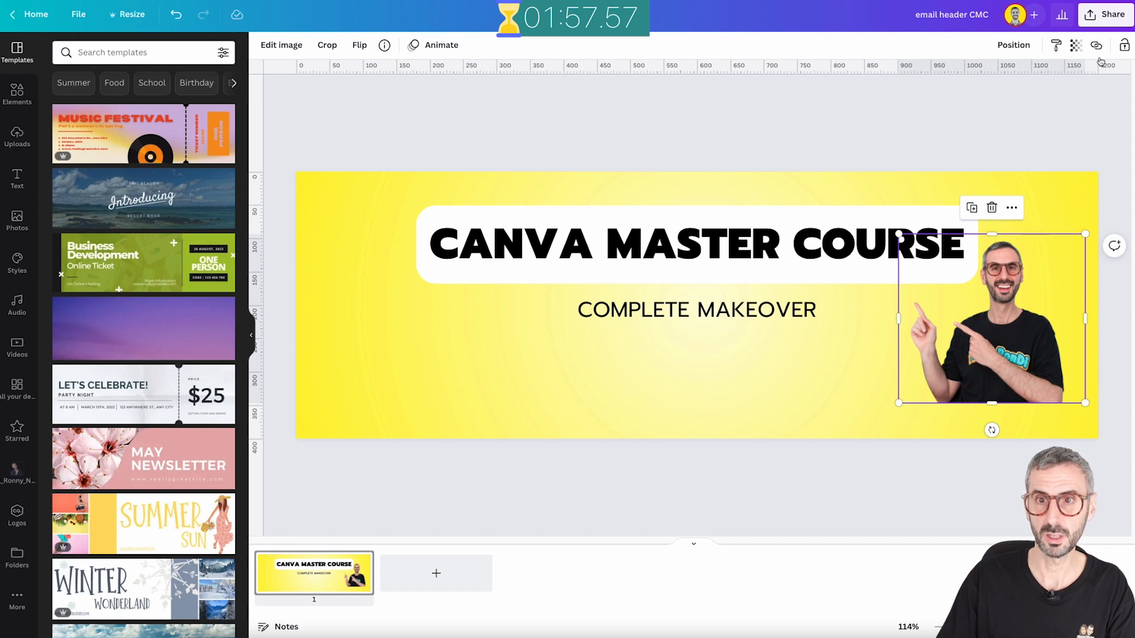
click(830, 407)
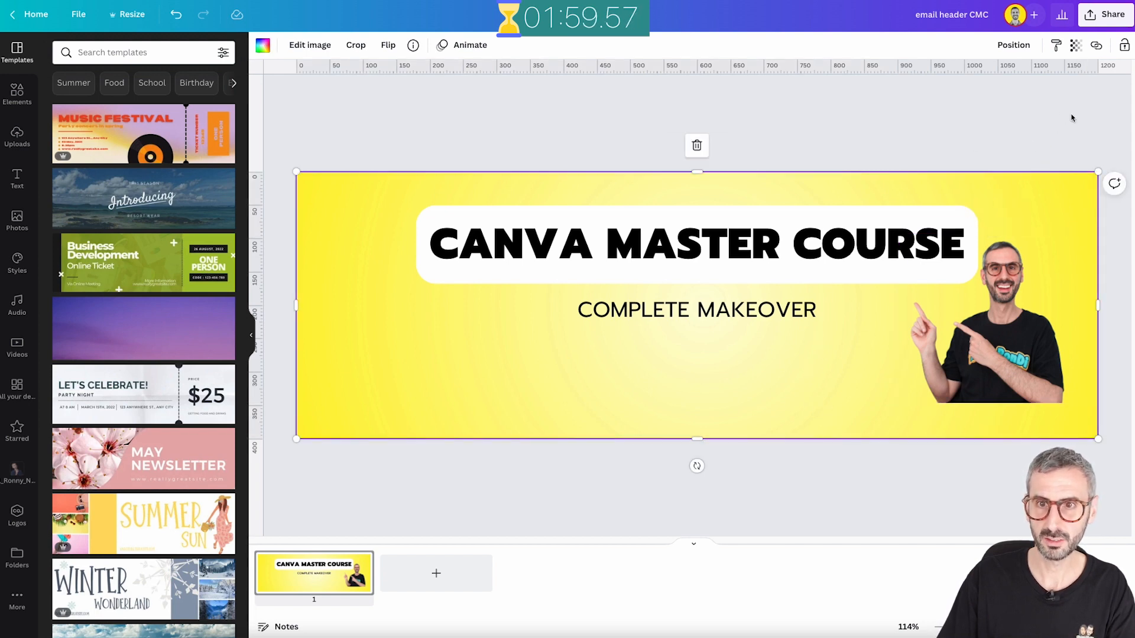
click(1016, 361)
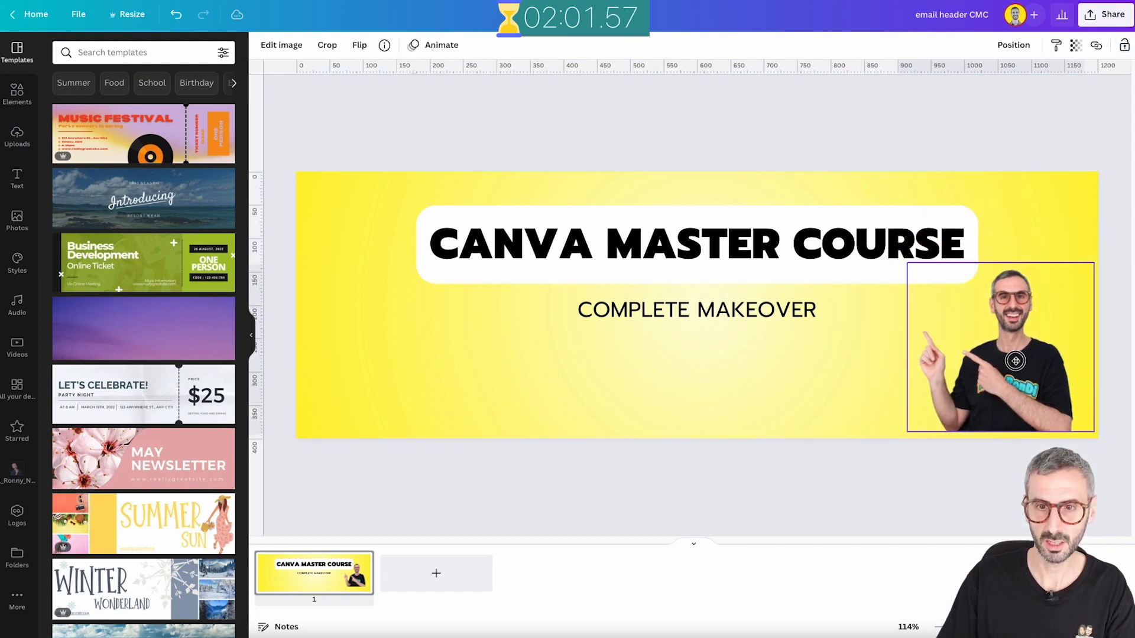
drag(1015, 361, 975, 387)
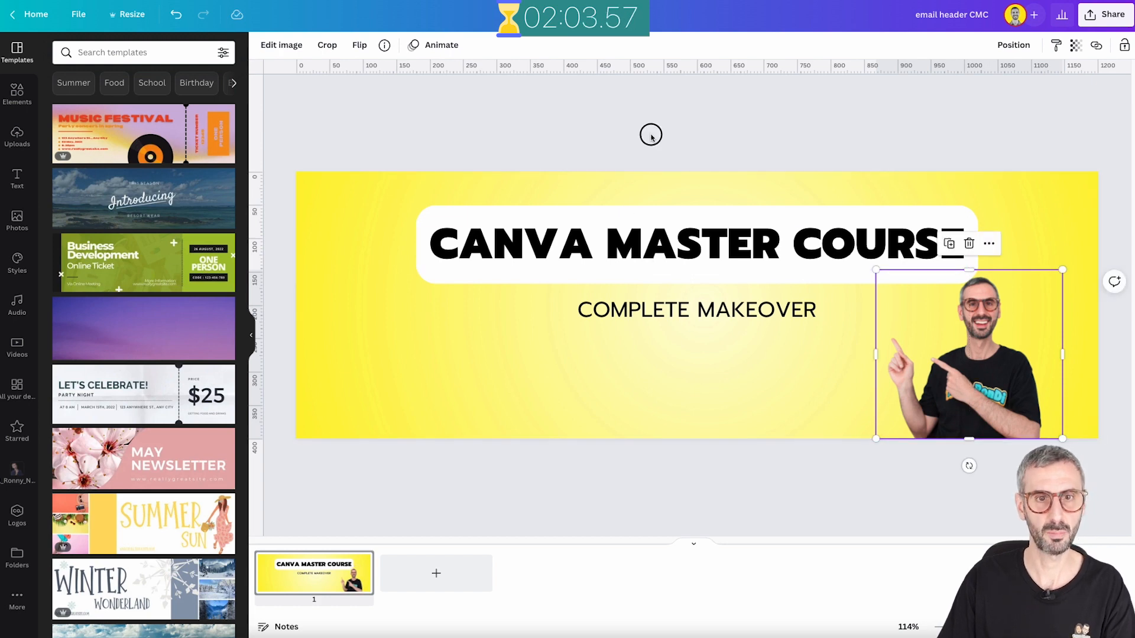
Move the CANVA MASTER COURSE title, its white box and the subtitle slightly down together, and lock the yellow background image
drag(650, 136, 673, 306)
drag(674, 254, 677, 272)
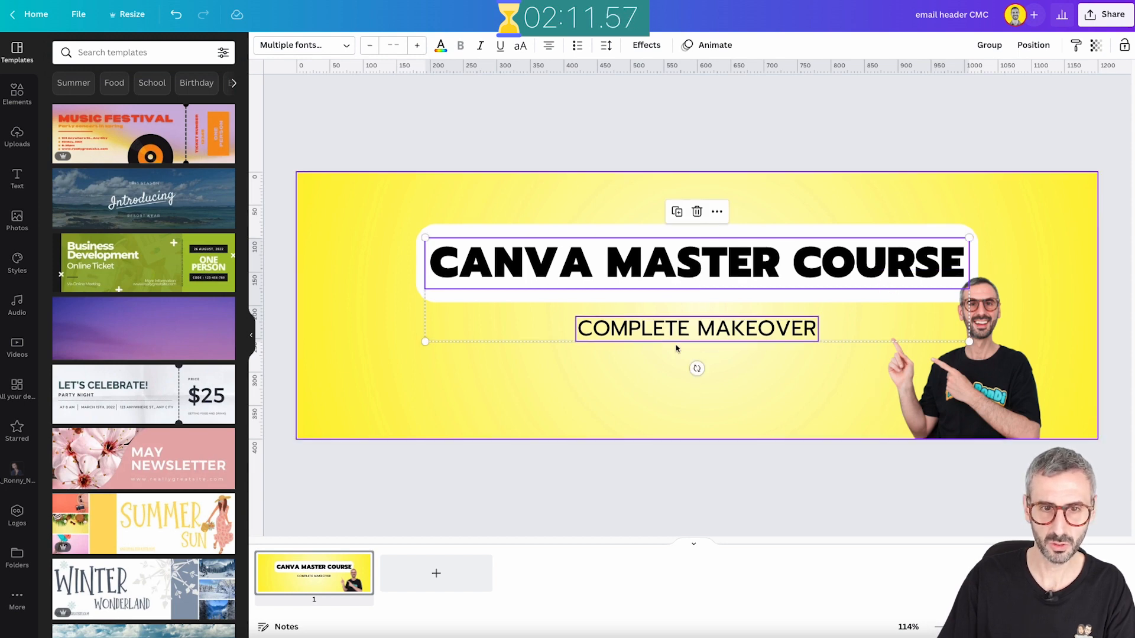
click(760, 501)
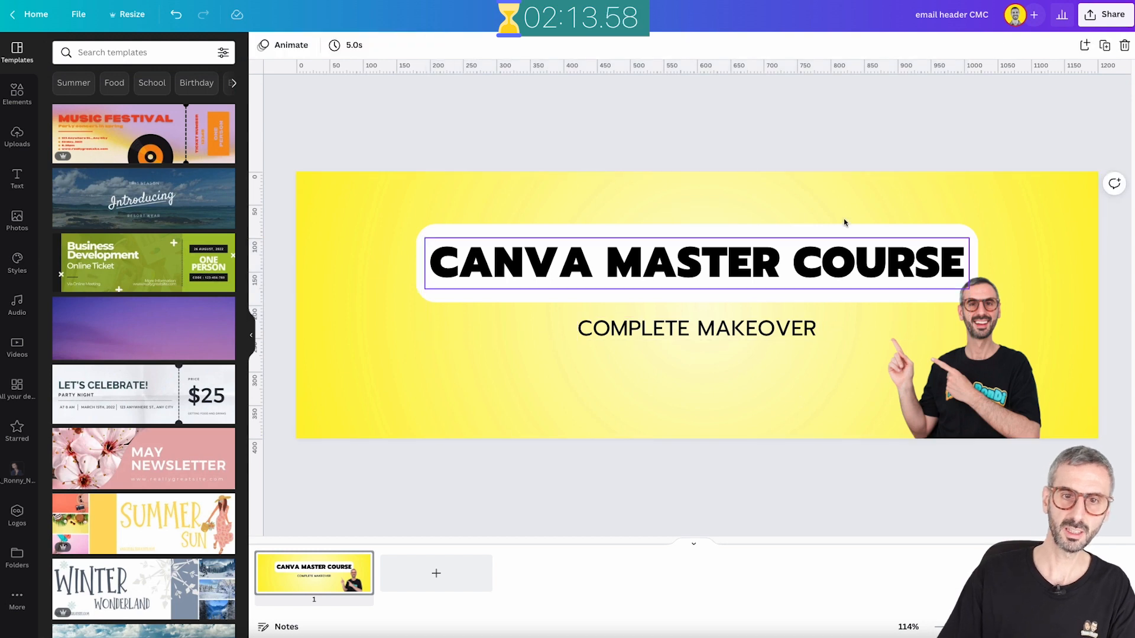
click(1012, 408)
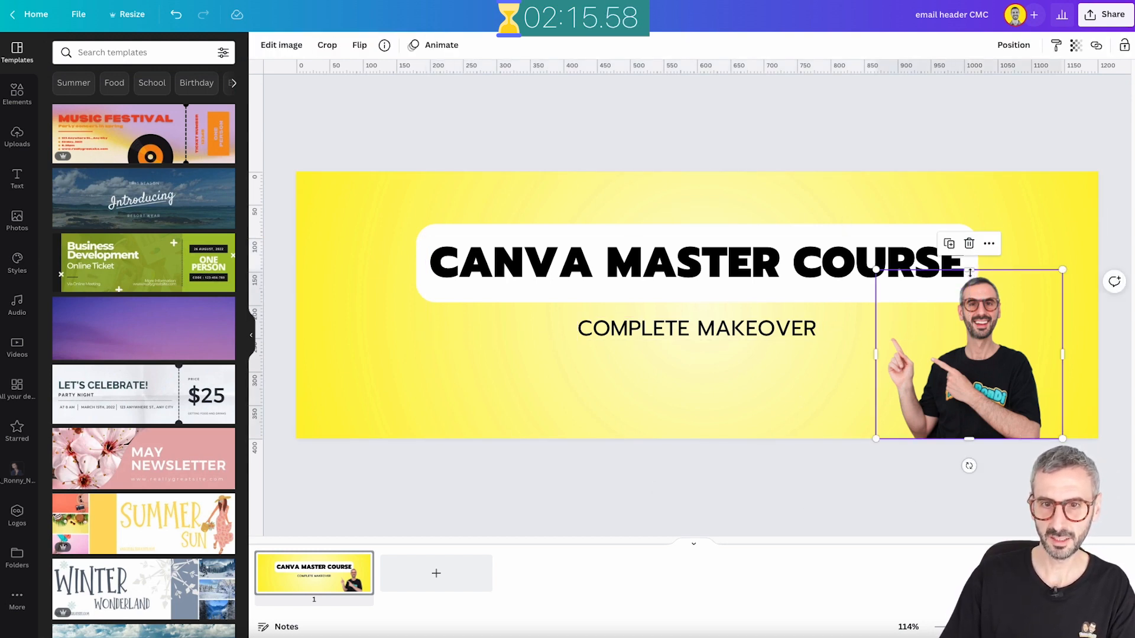
click(697, 413)
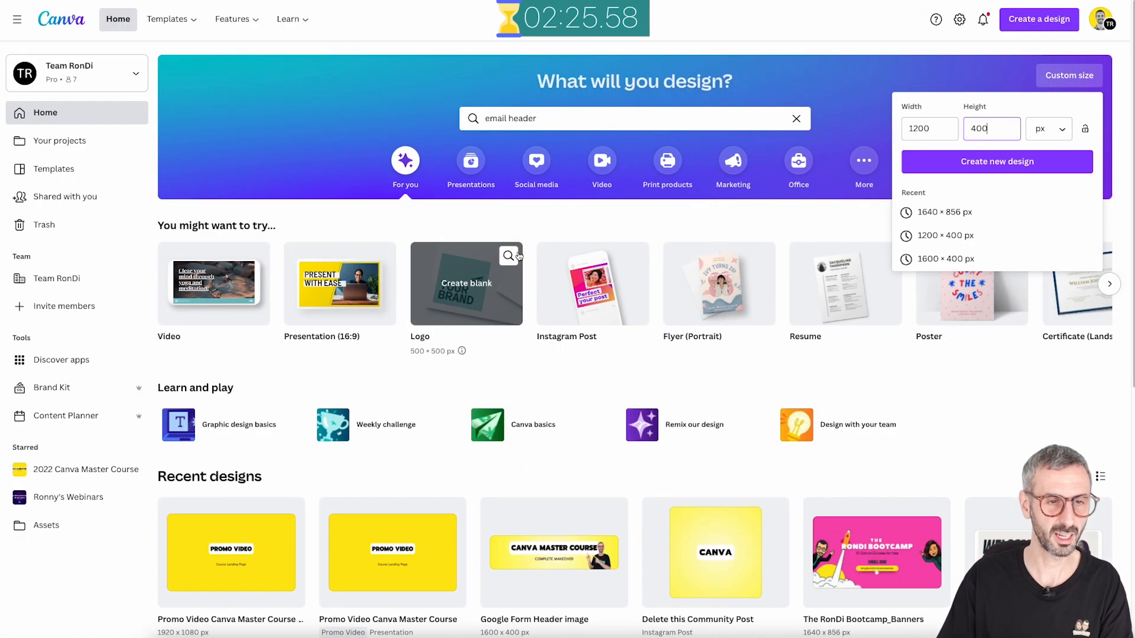
Open the recent design The RonDi Bootcamp_Banners for editing and copy the yellow link button group from its first page
click(510, 215)
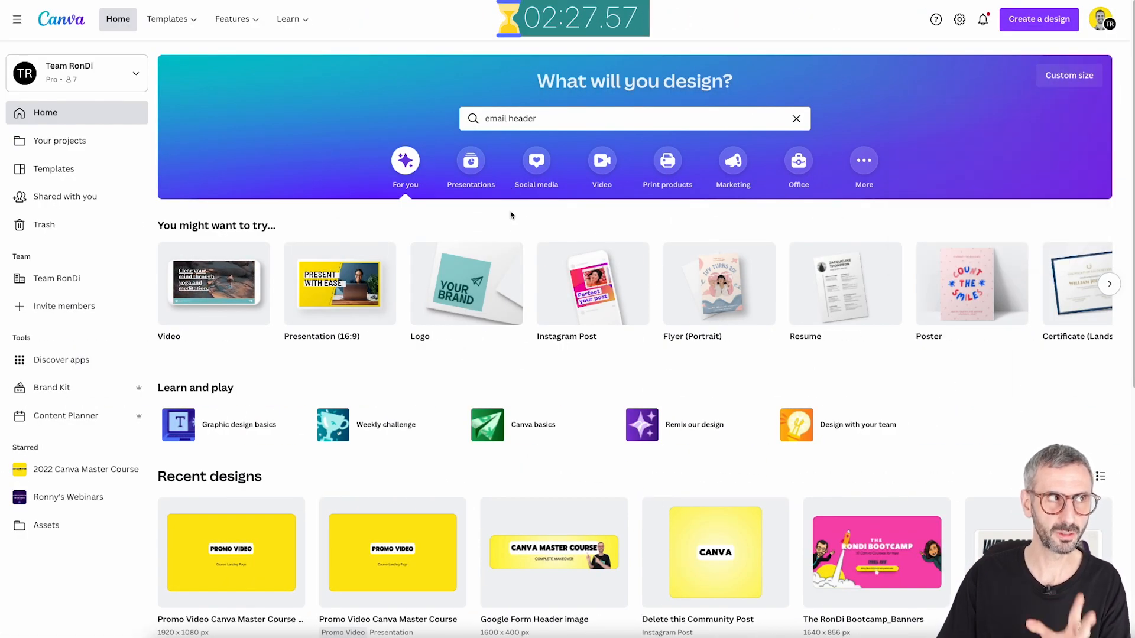
scroll(838, 561, down, 1)
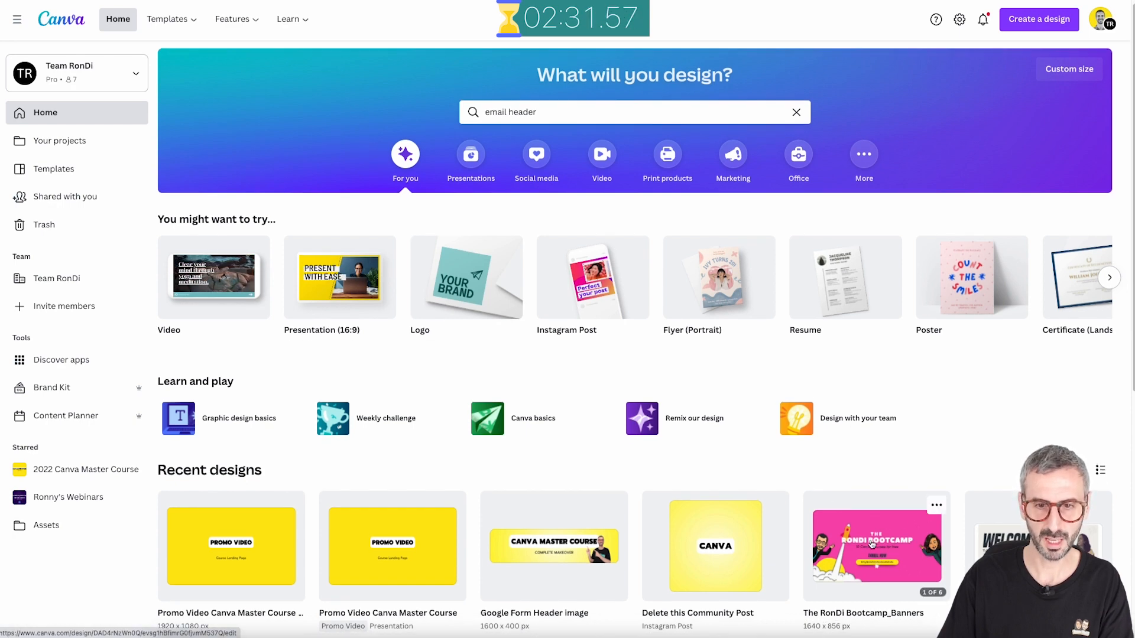
click(871, 544)
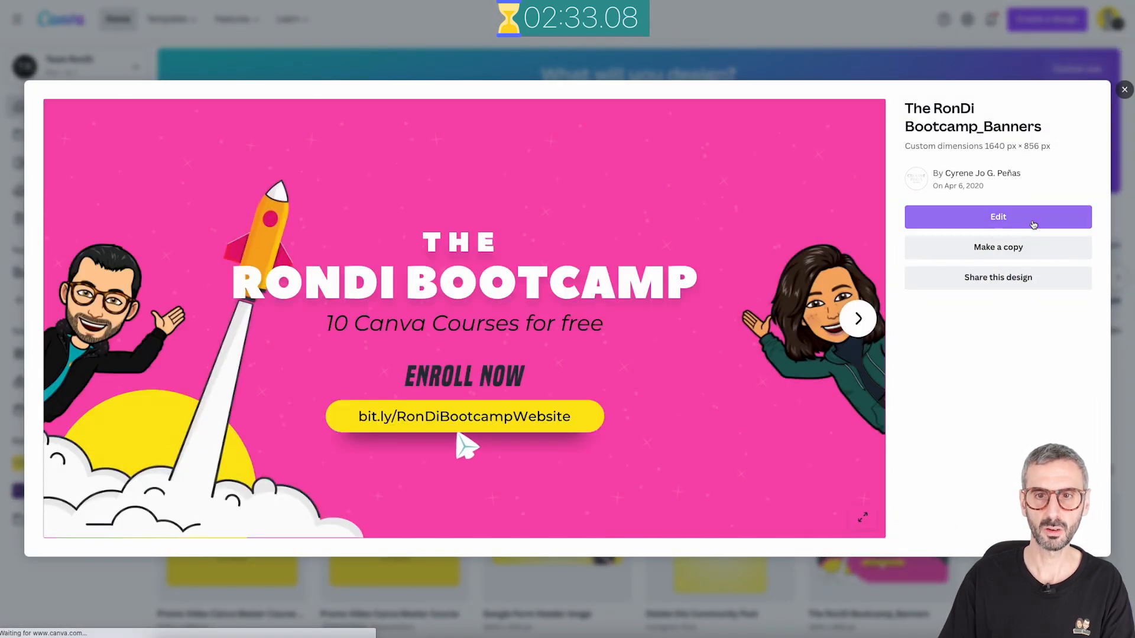
click(1033, 224)
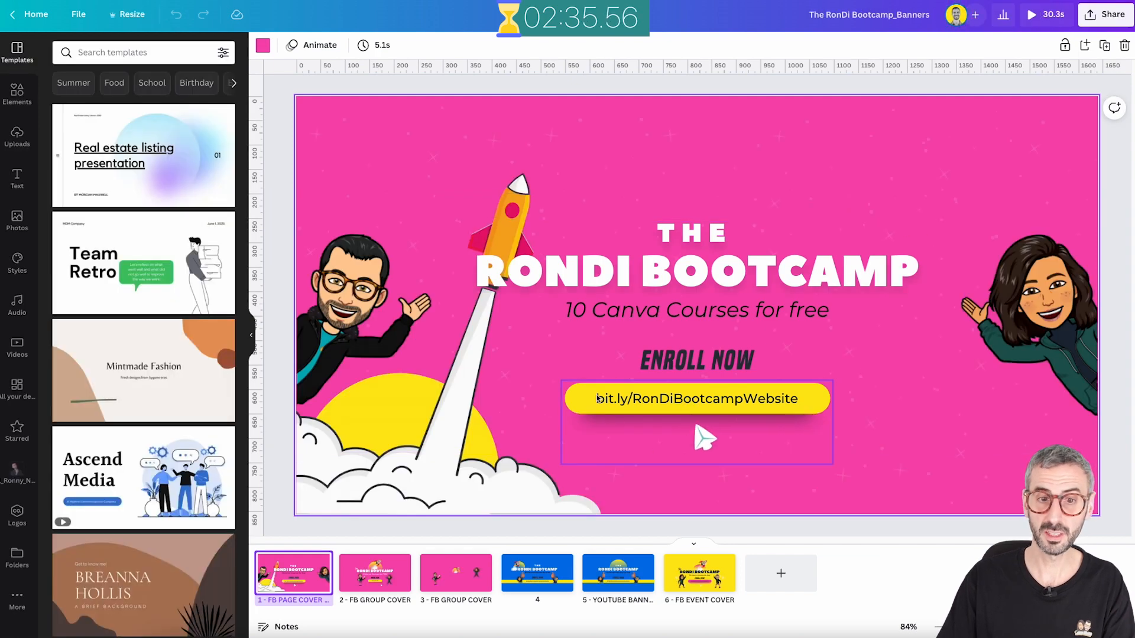
click(712, 403)
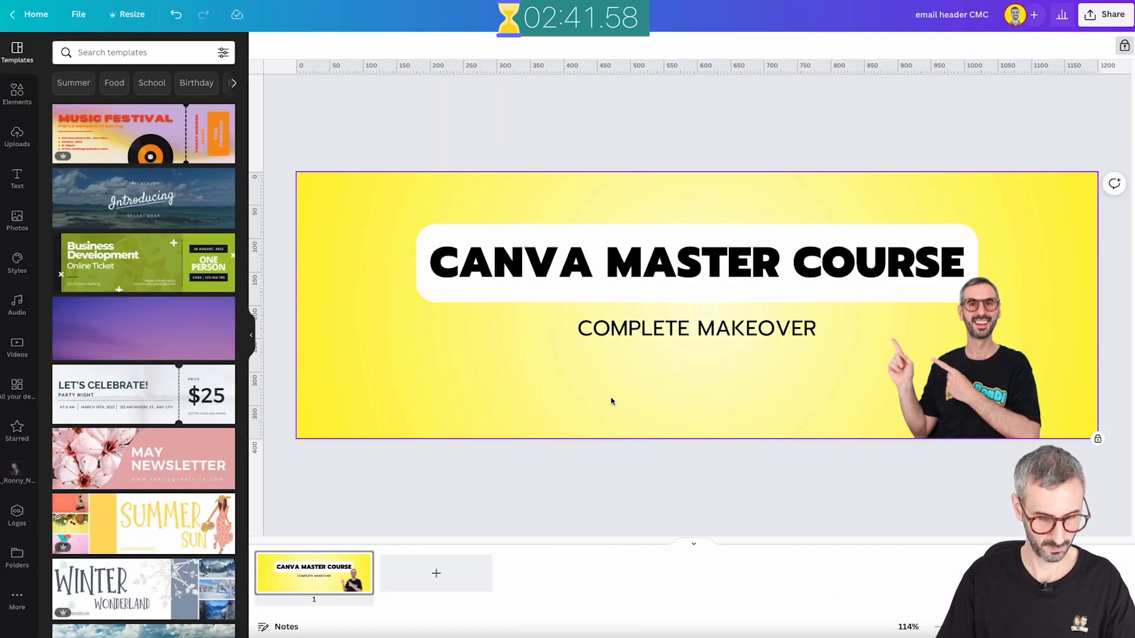
Paste the button group into the email header CMC design, shrink it and centre it below the COMPLETE MAKEOVER subtitle
key(ctrl+v)
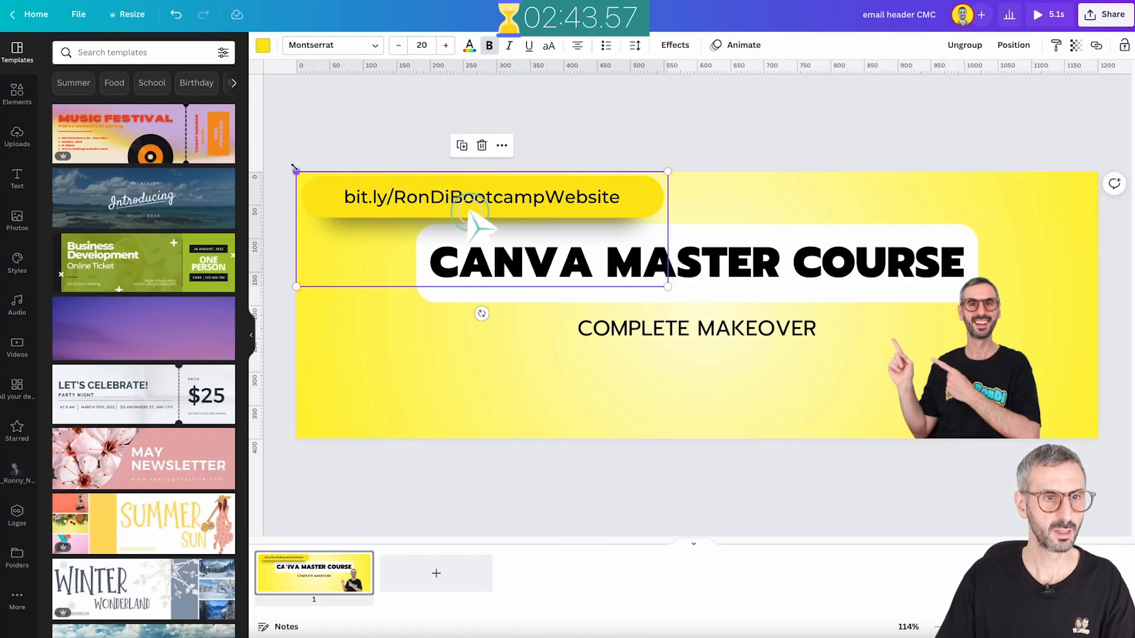
drag(310, 178, 463, 219)
drag(532, 227, 659, 383)
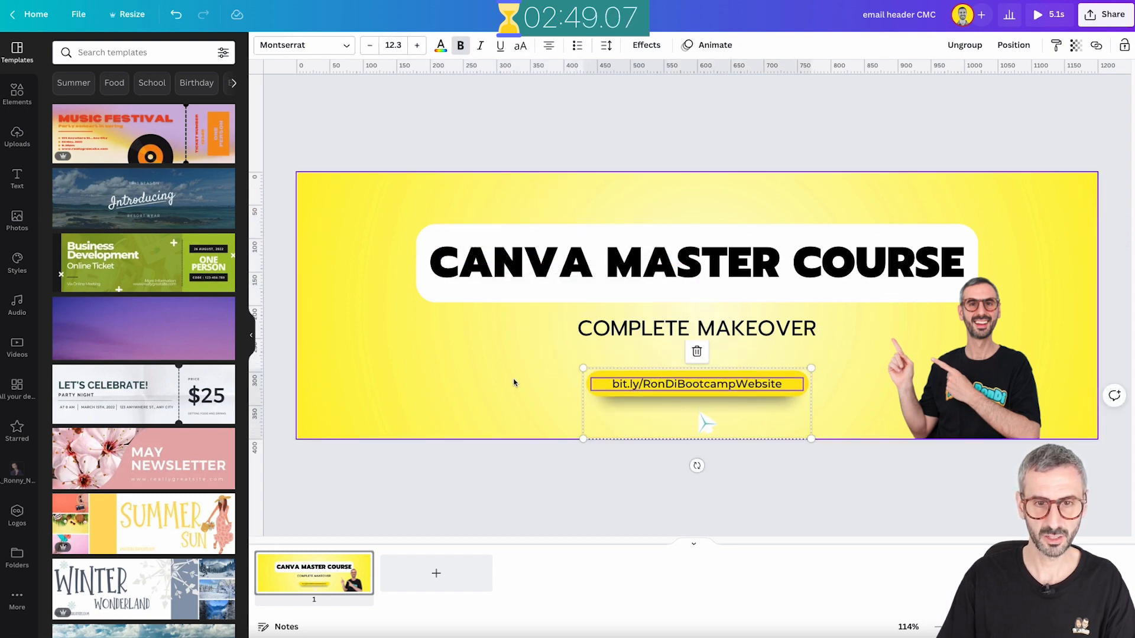
Replace the link text on the yellow button with "Enroll Today"
double_click(647, 385)
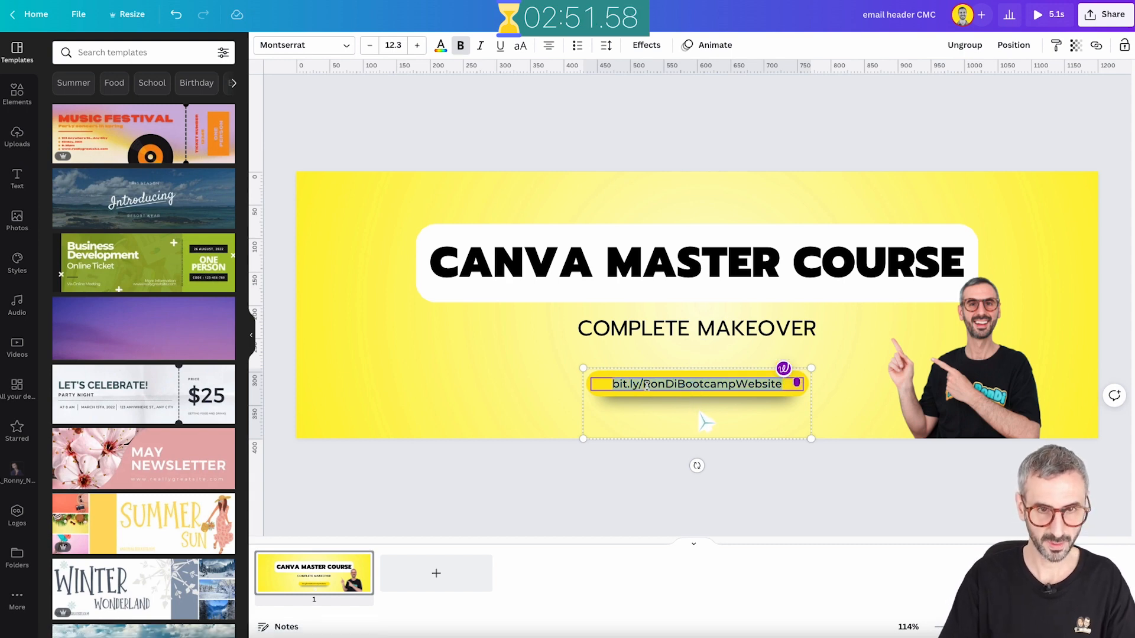
text(Enro)
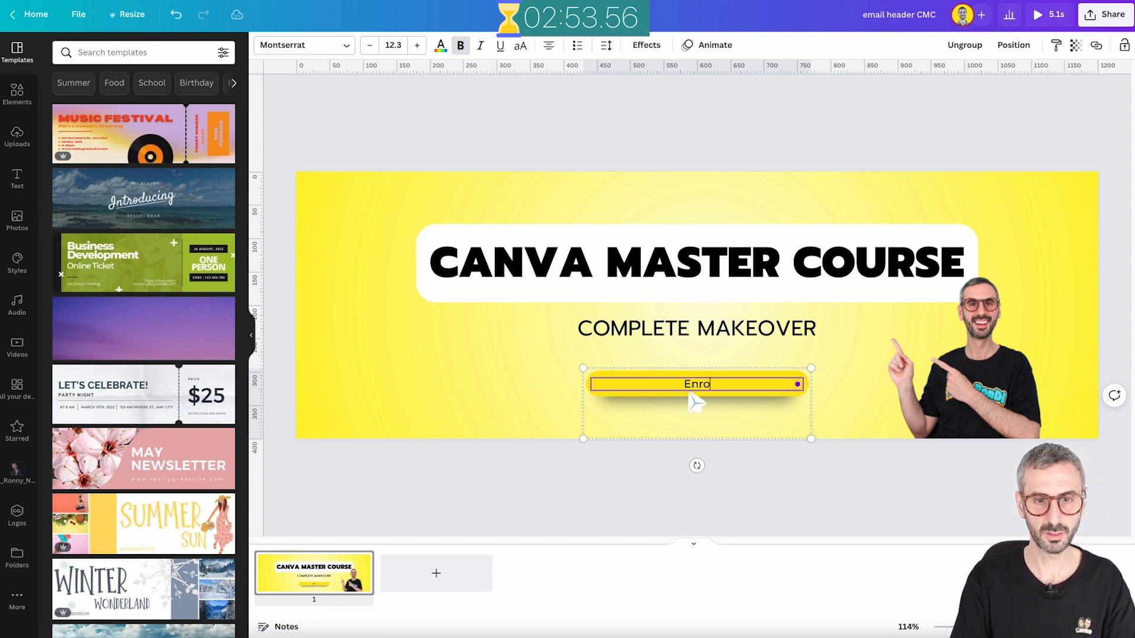
text(ll T)
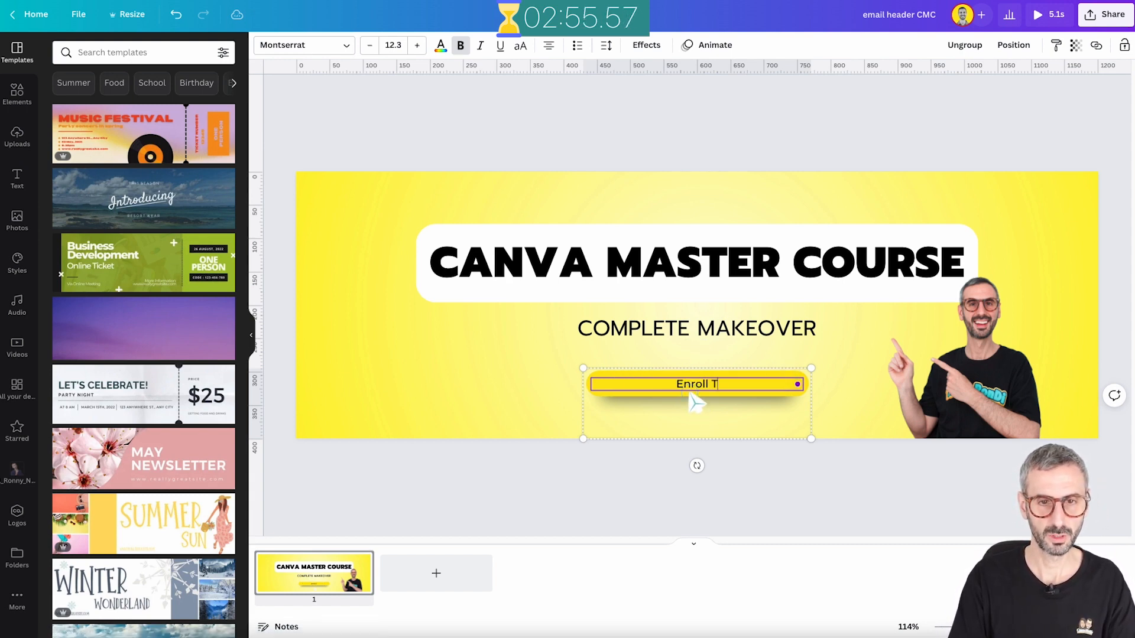
text(oday)
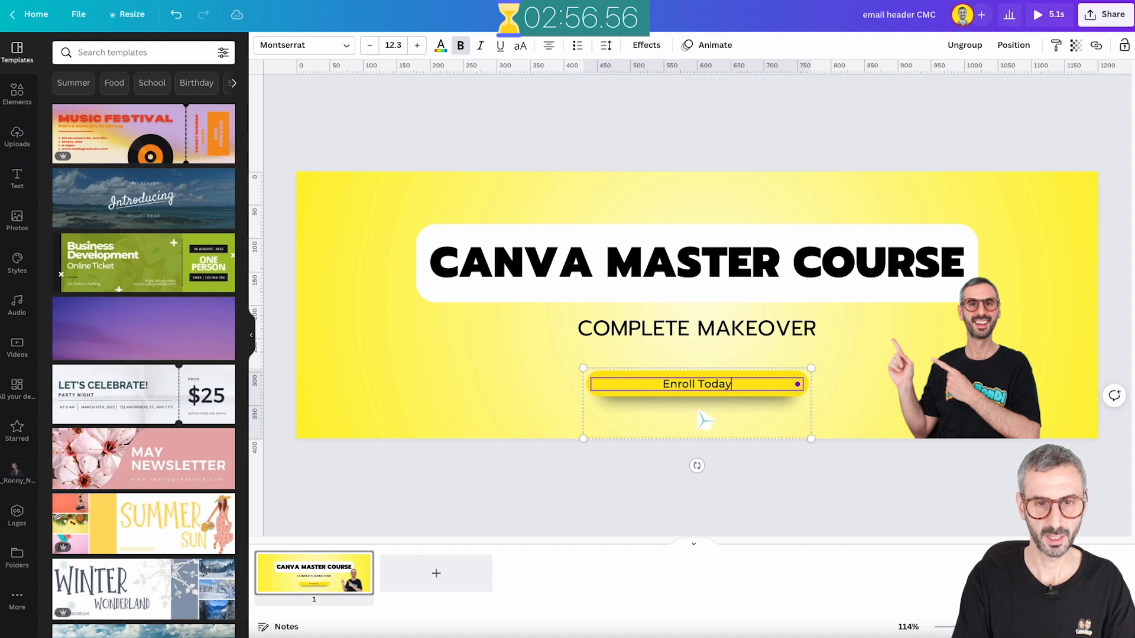
click(361, 385)
Ungroup the Enroll Today button's elements and select its text box on its own
click(605, 383)
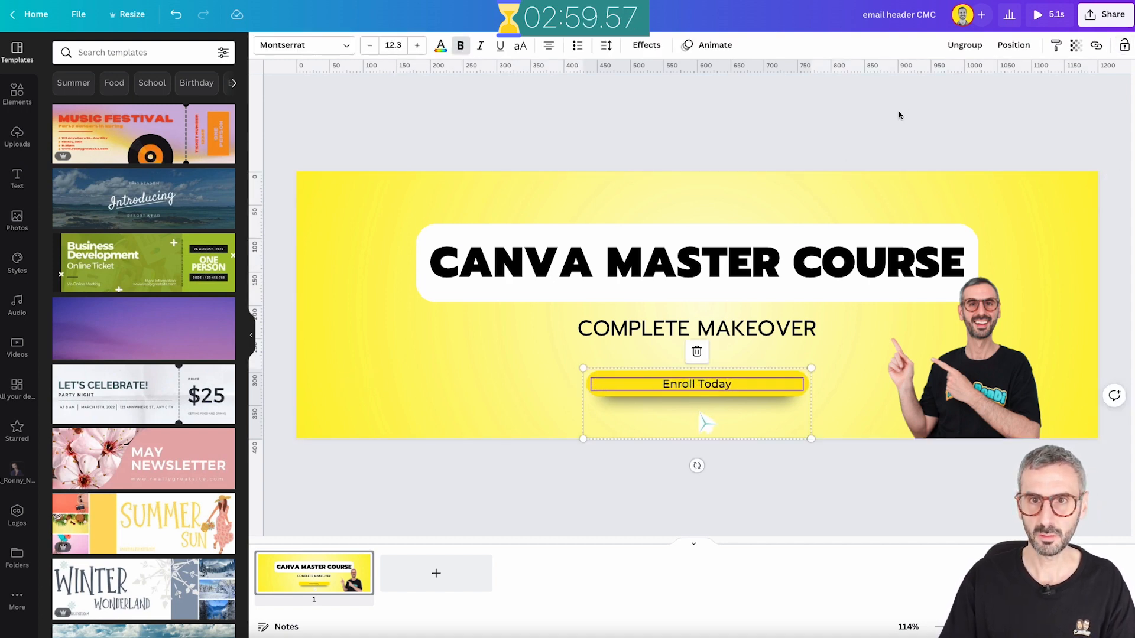
click(955, 41)
click(549, 382)
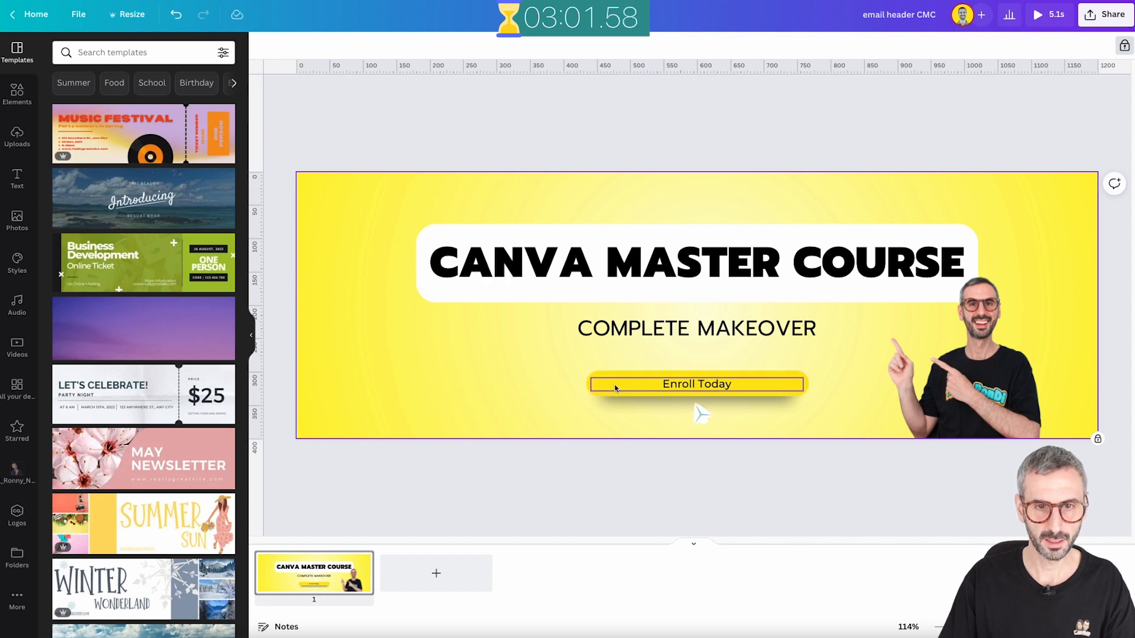
click(592, 385)
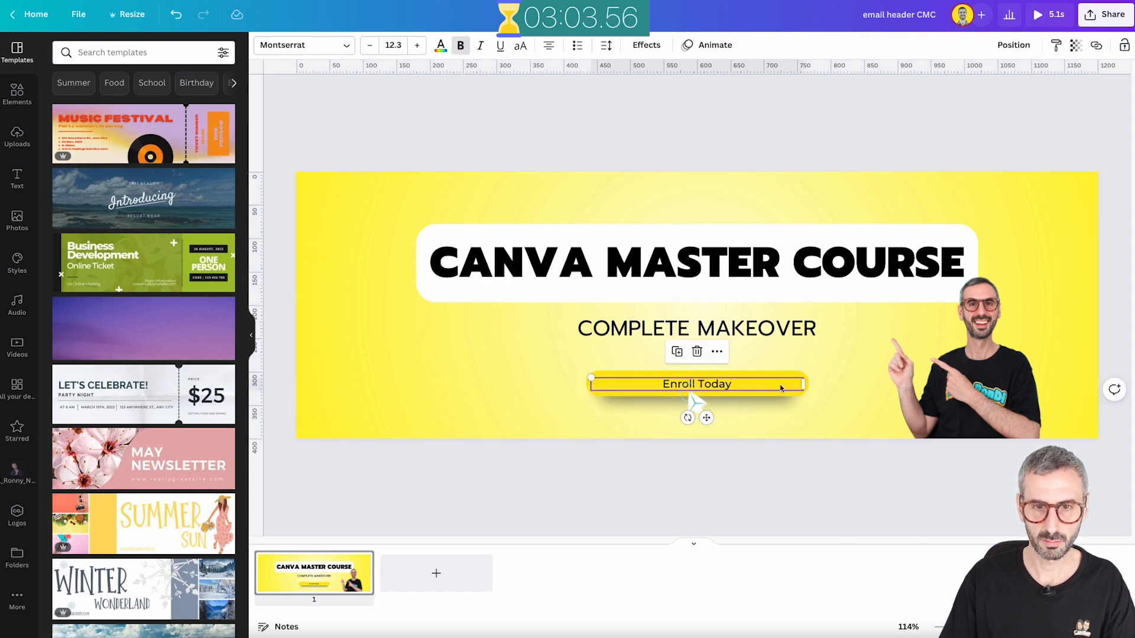
Narrow the Enroll Today text box closer to its text and align it to the centre of the page
drag(804, 383, 722, 383)
click(1013, 45)
click(1000, 175)
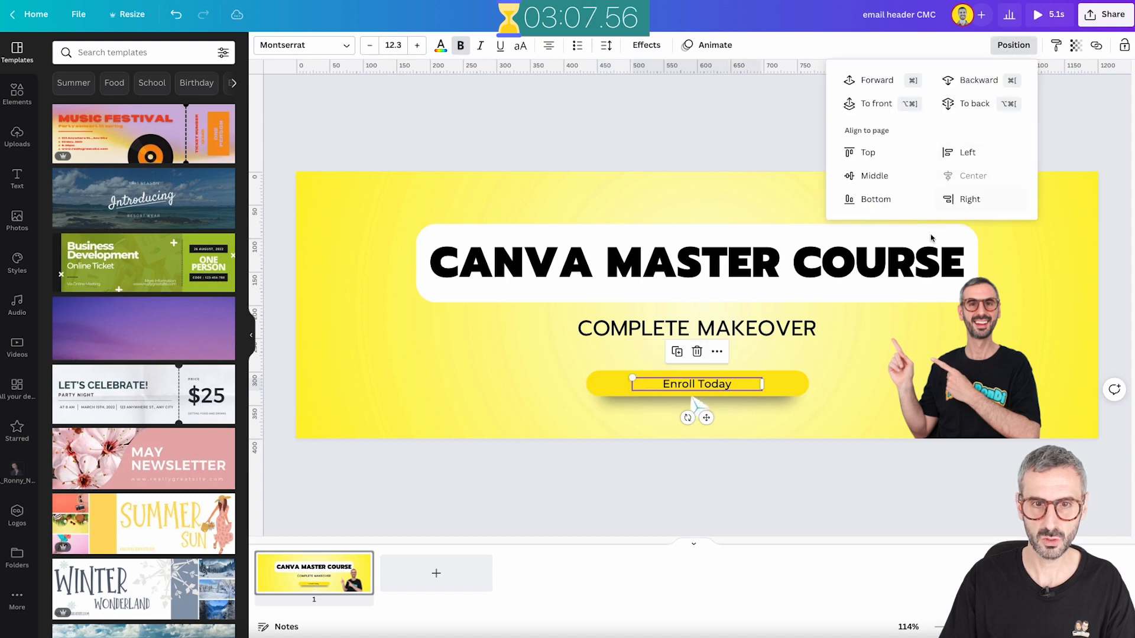
Shorten the yellow button shape and its shadow from one end to fit more closely around the Enroll Today text
click(619, 379)
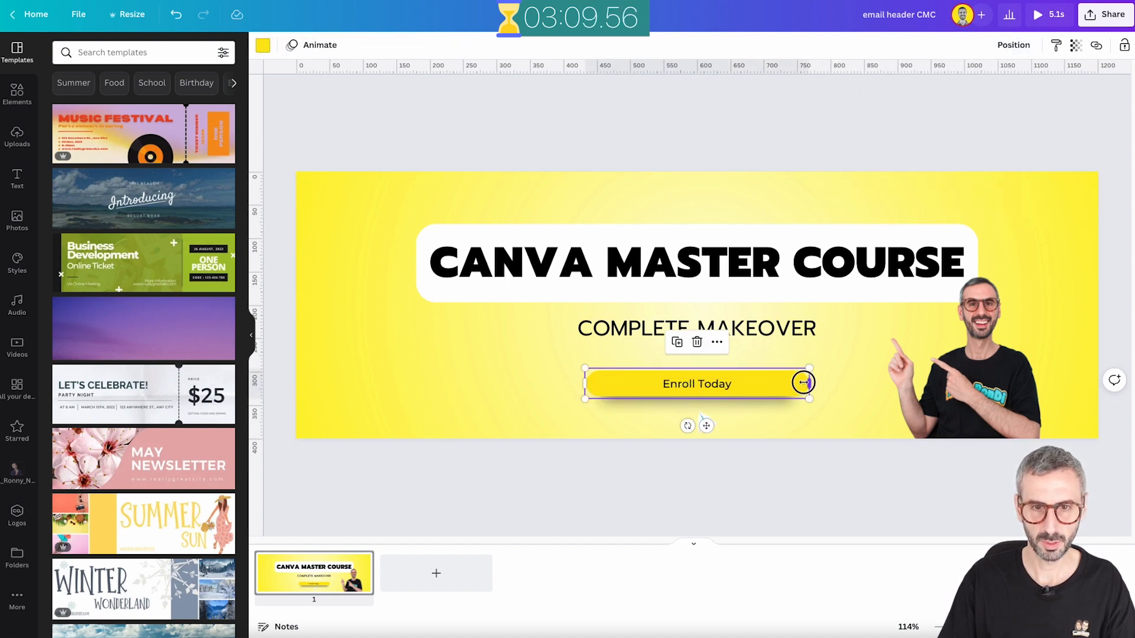
drag(803, 383, 762, 383)
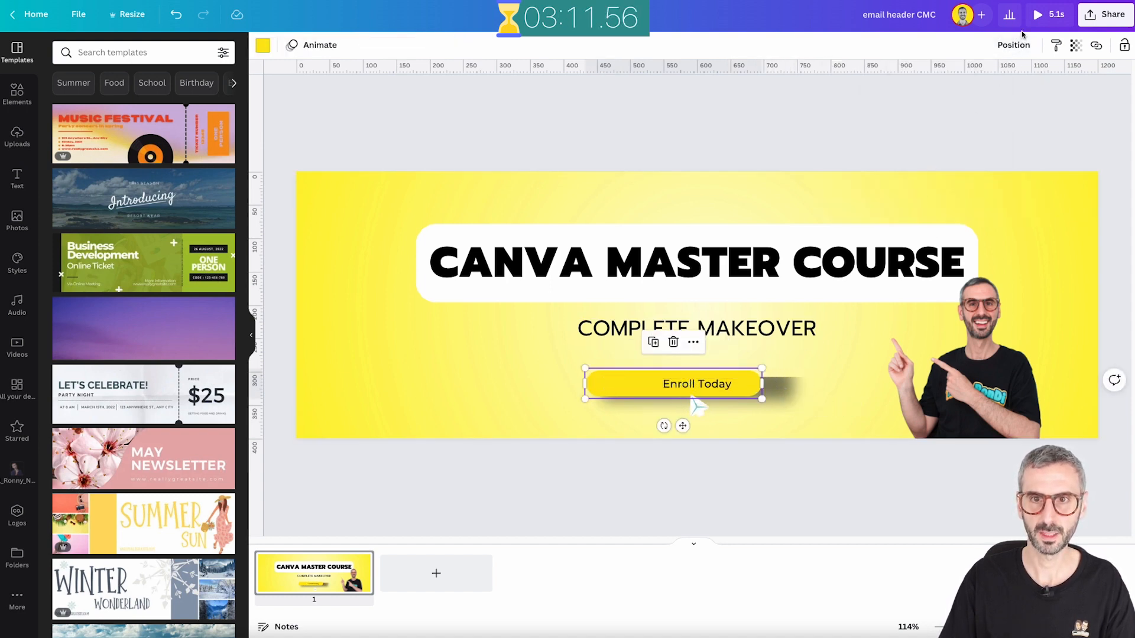
click(793, 391)
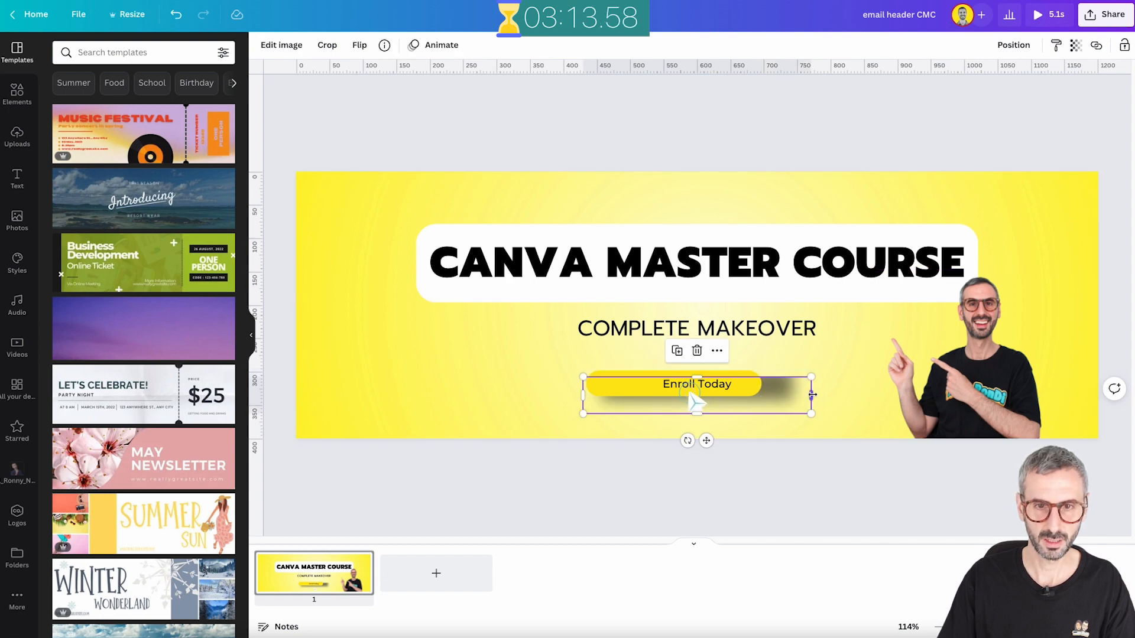
drag(813, 394, 767, 383)
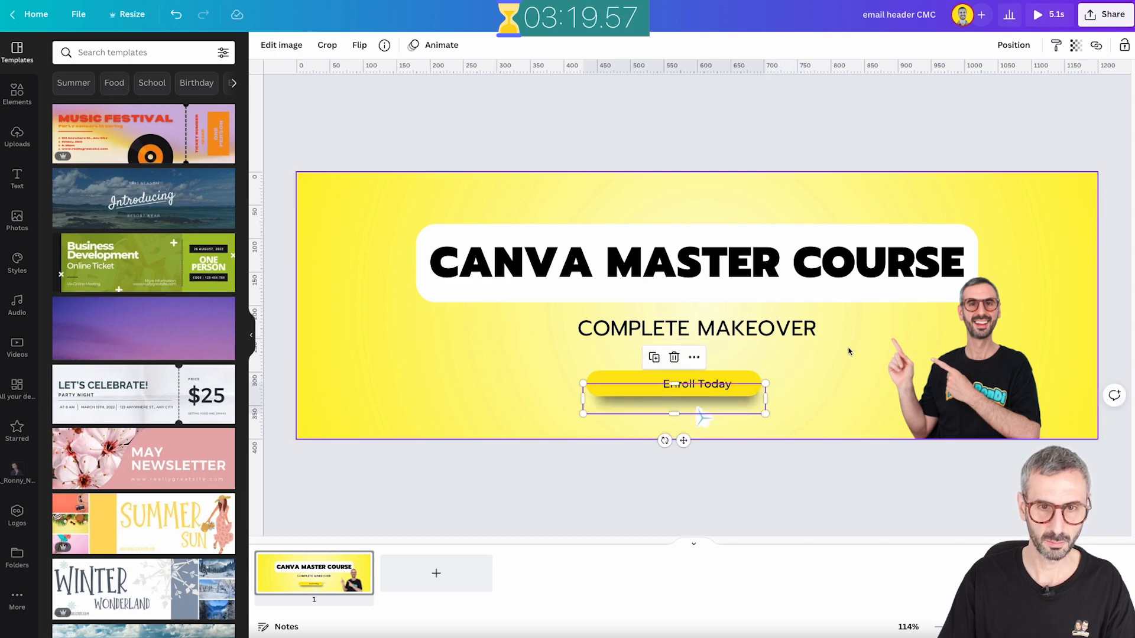
Group the yellow button shape with its shadow and align the group to the horizontal centre of the page
shift+click(747, 378)
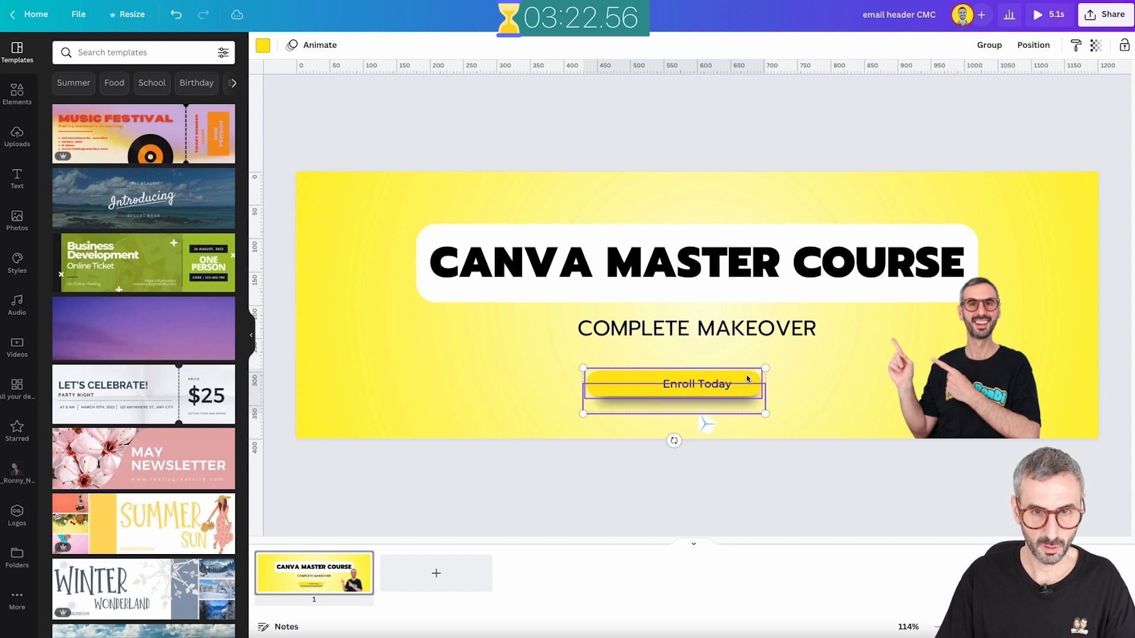
click(989, 43)
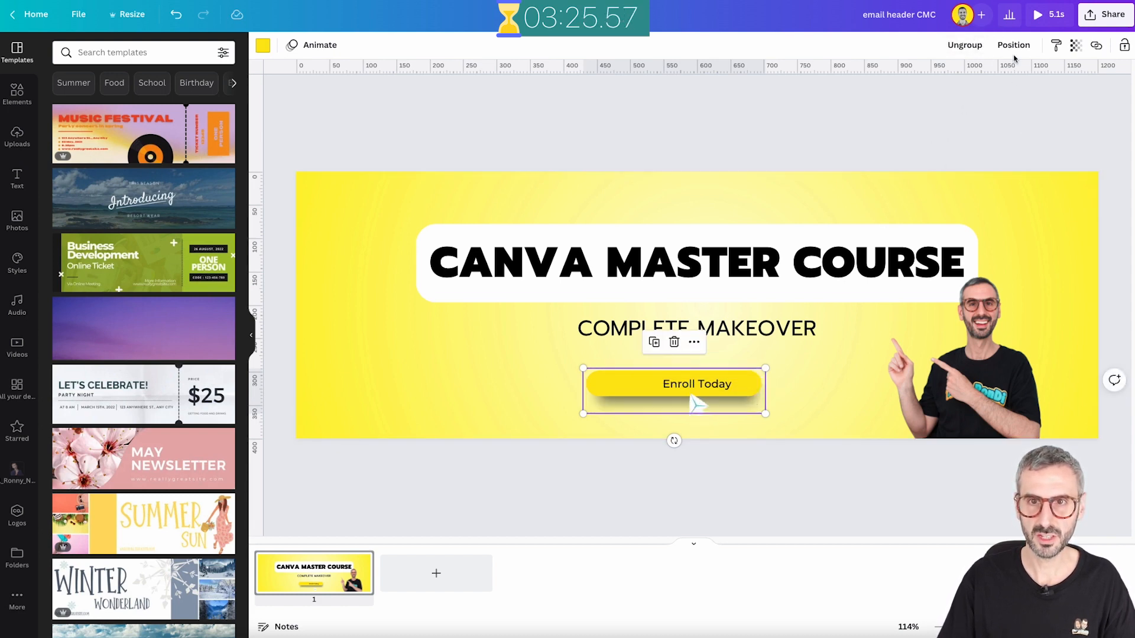
click(1014, 46)
click(973, 176)
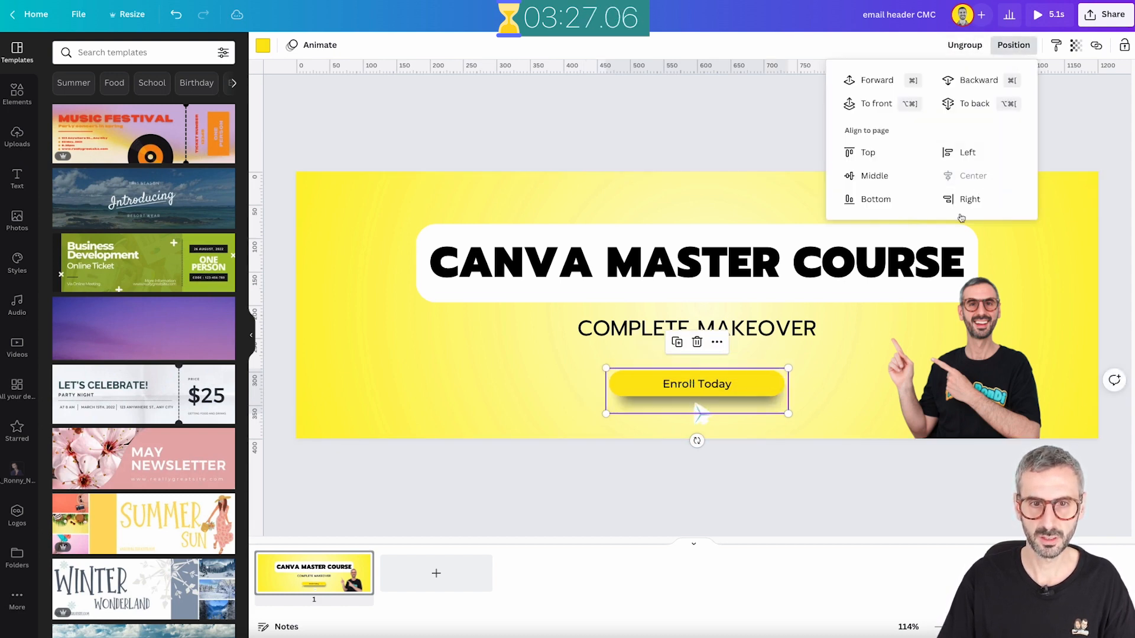
Nudge the Enroll Today text slightly upwards inside the button
click(706, 388)
drag(706, 388, 706, 382)
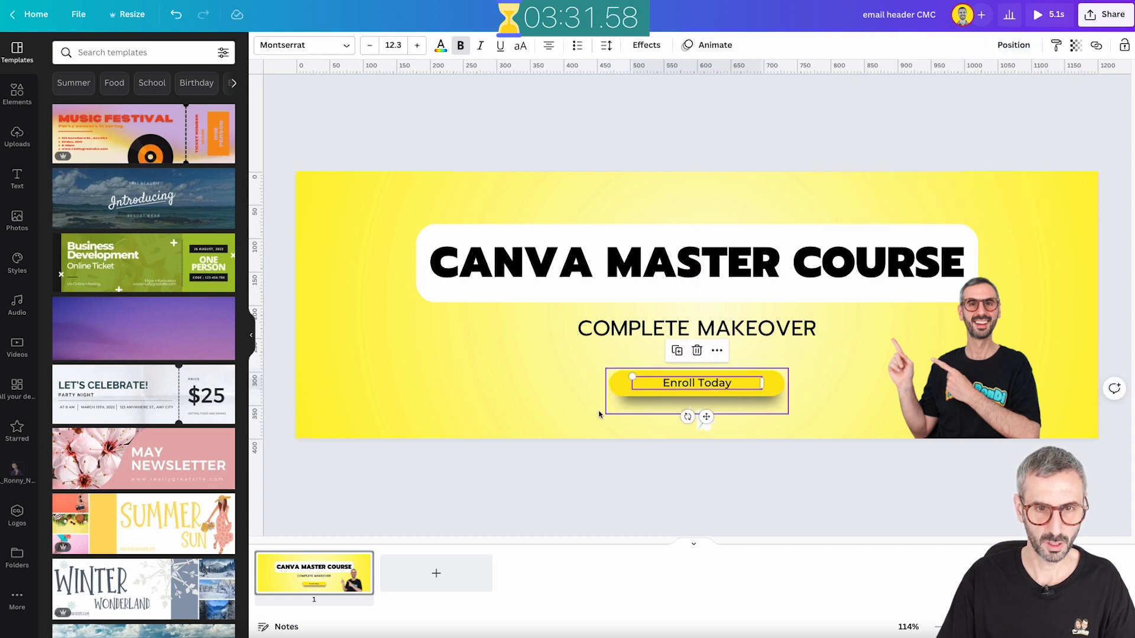
click(573, 407)
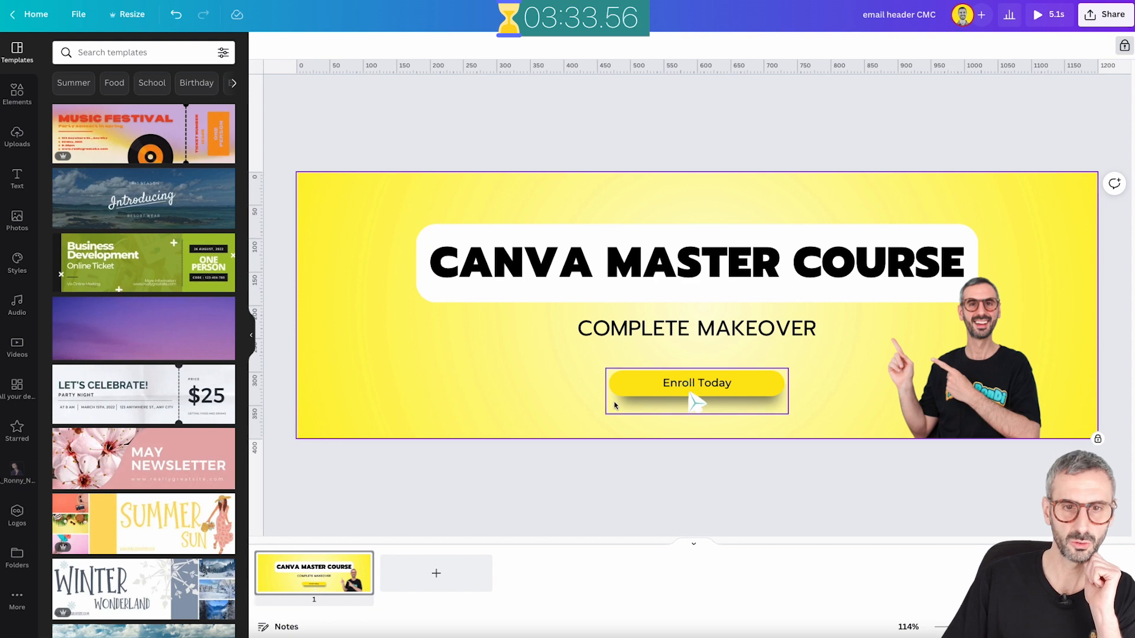
Recolour the button shape with the turquoise #69DDE3 sampled from the logo on the man's T-shirt
click(631, 386)
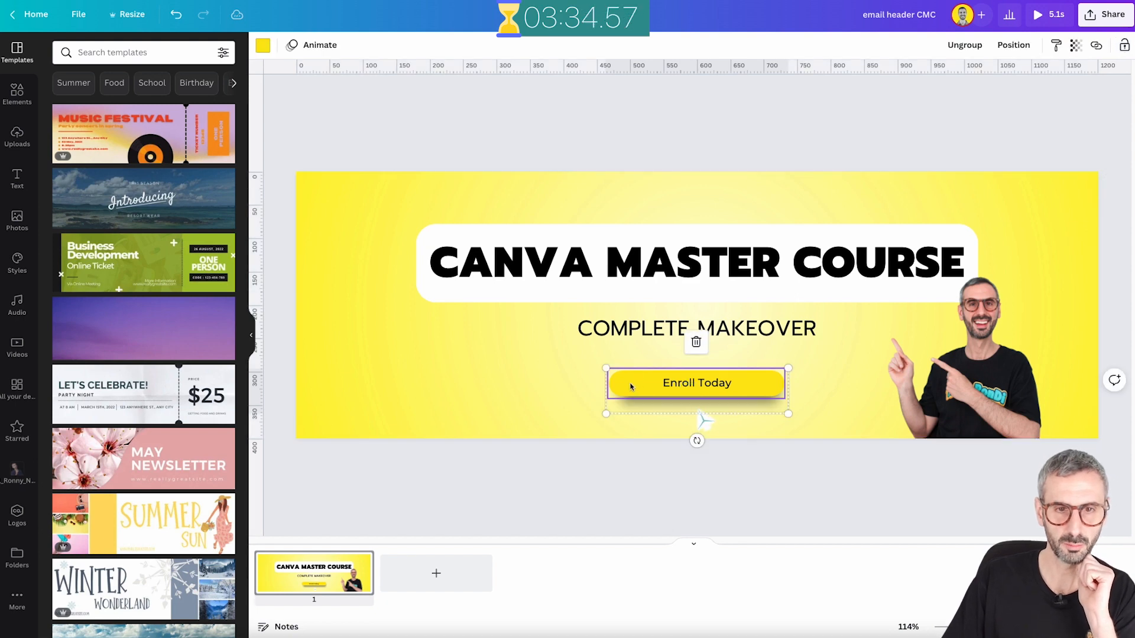
click(263, 47)
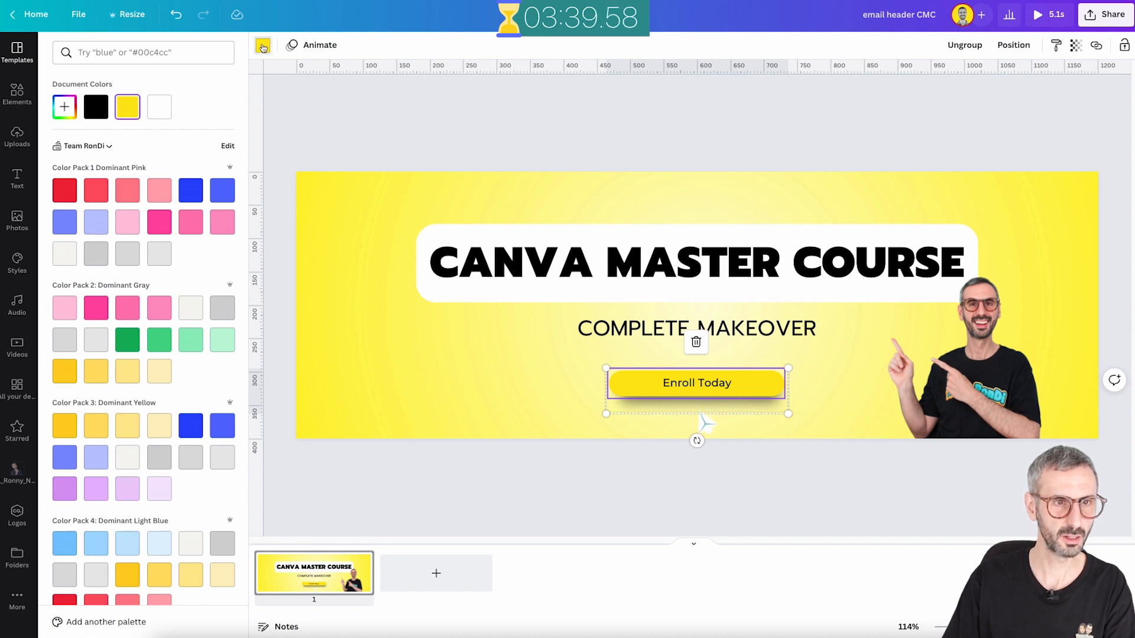
click(65, 108)
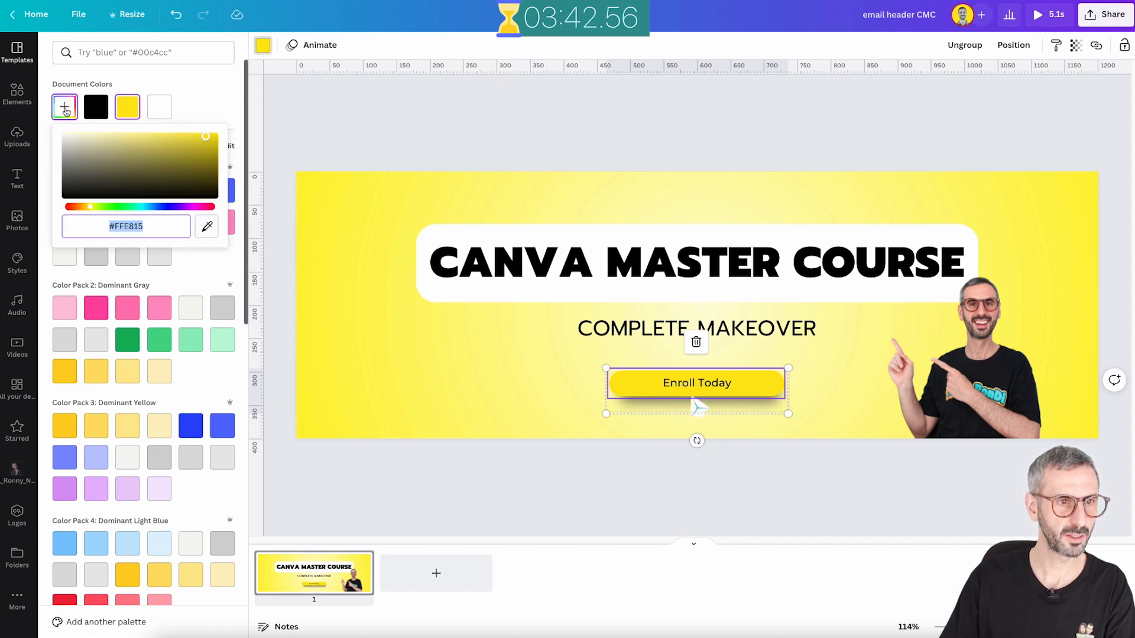
click(207, 227)
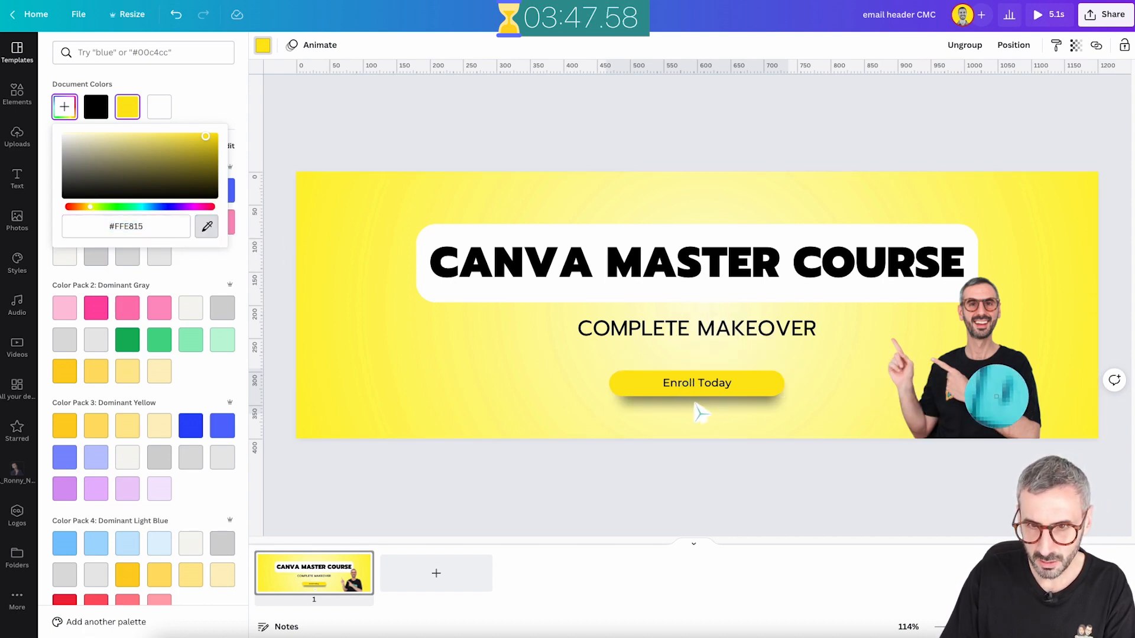
click(996, 400)
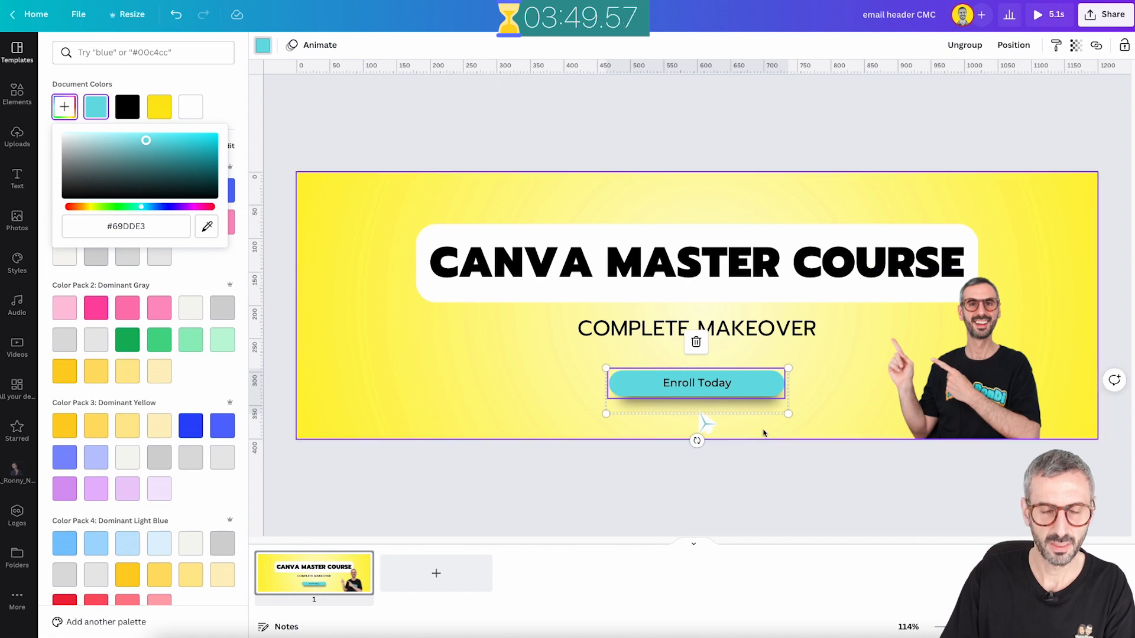
click(540, 398)
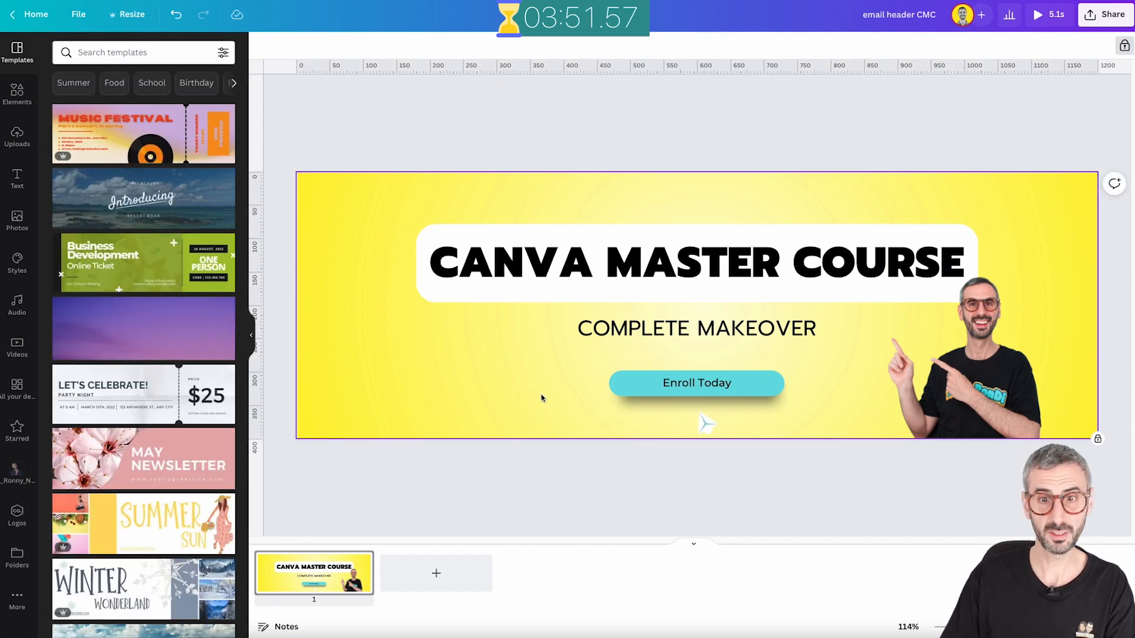
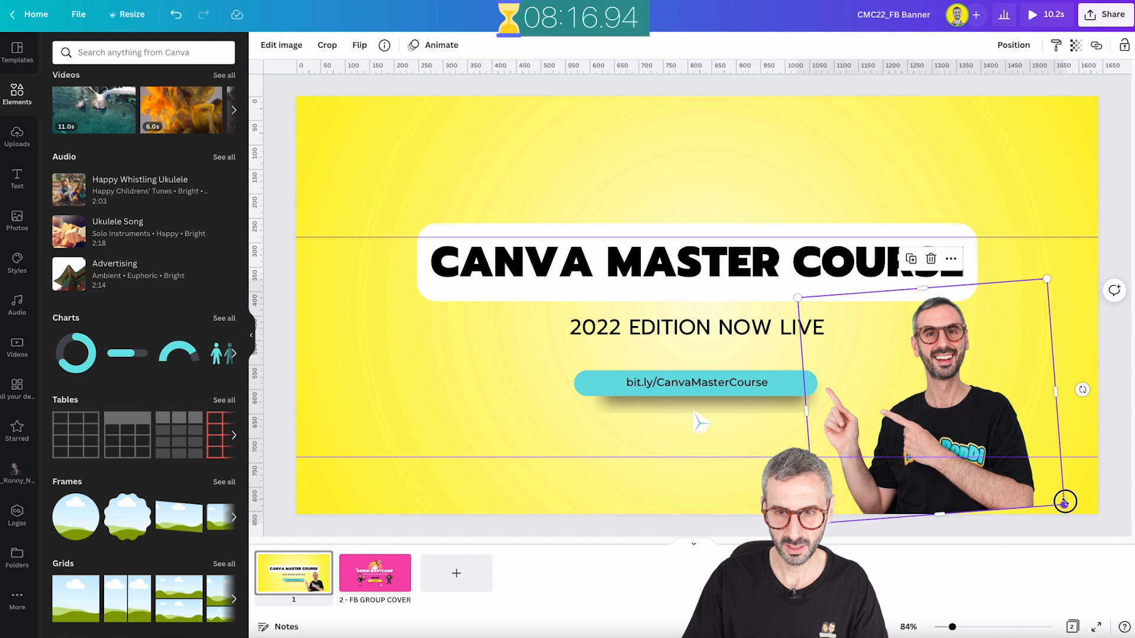
In the CMC22_FB Banner design, enlarge the man's cut-out photo and move the link button's shadow slightly closer to the button
drag(1065, 500, 1082, 520)
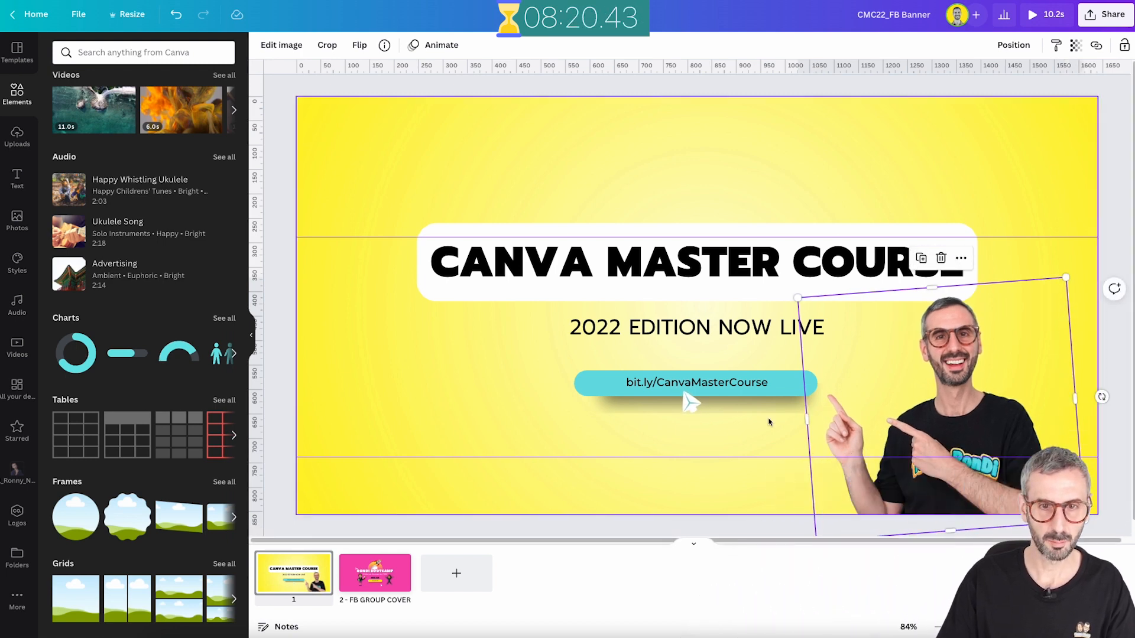
click(654, 407)
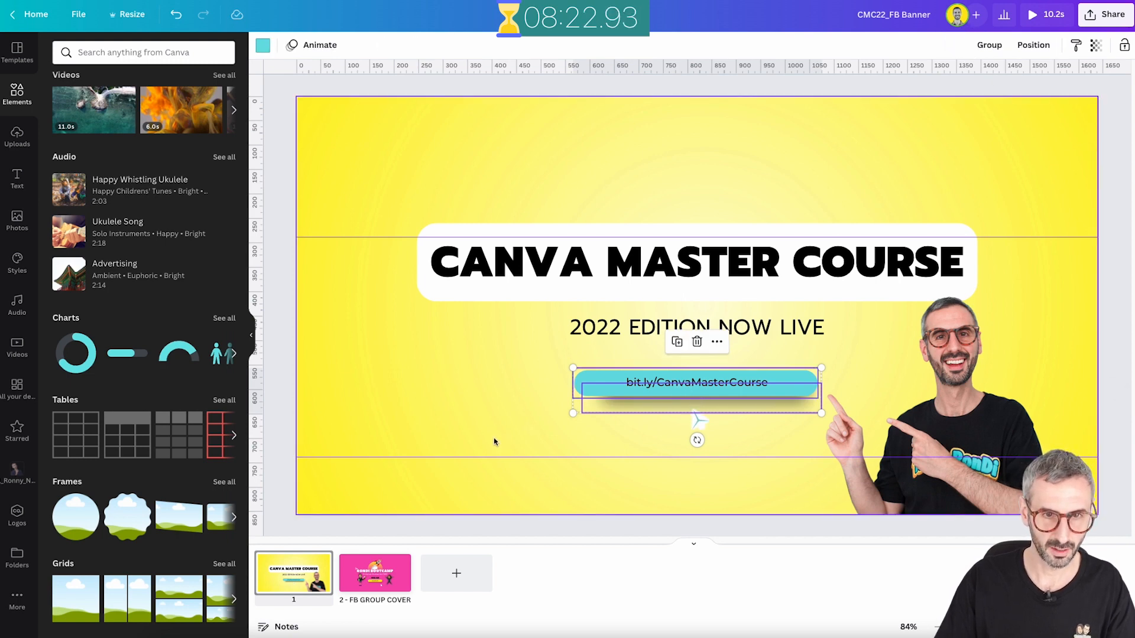
click(612, 406)
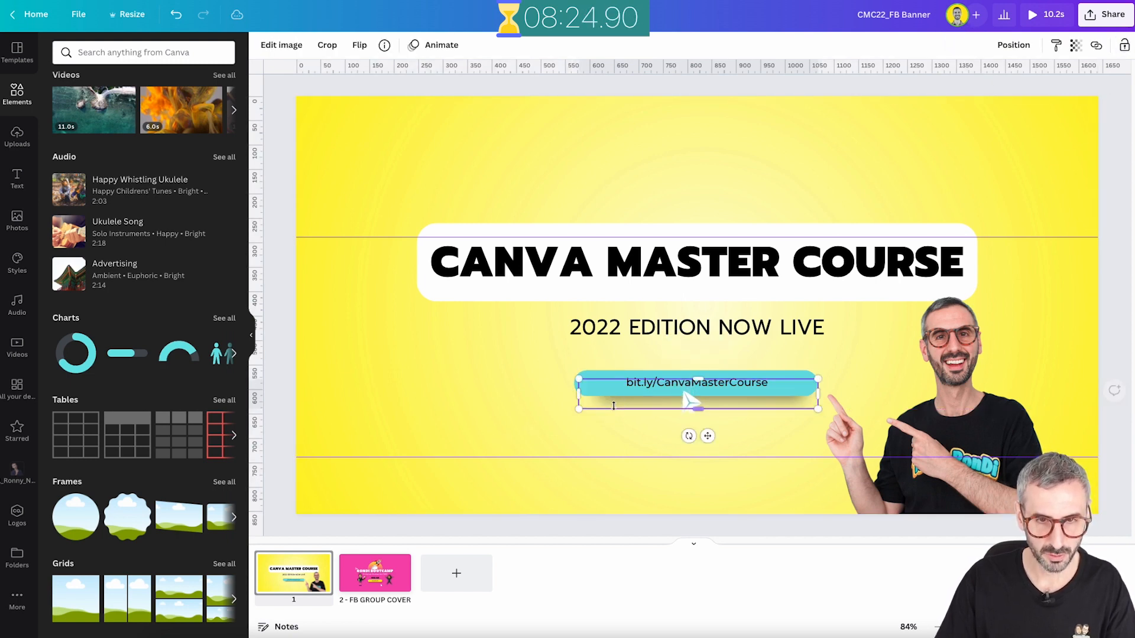
Group the turquoise link button with its bit.ly/CanvaMasterCourse text, shadow and arrow icon
drag(494, 372, 666, 396)
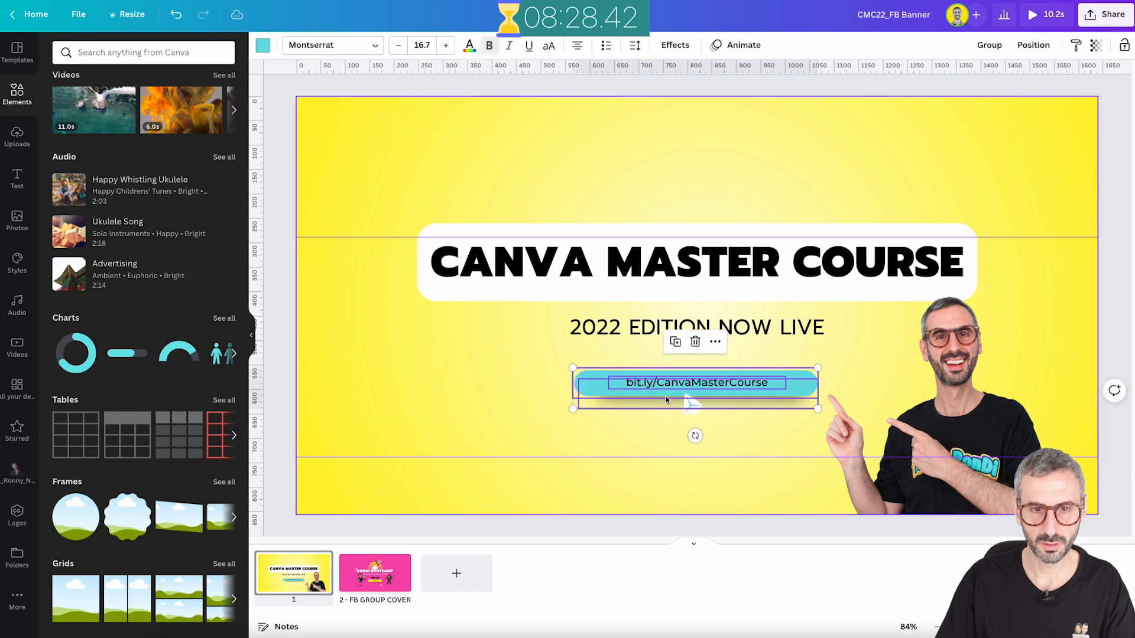
drag(672, 440, 725, 382)
click(984, 46)
click(446, 400)
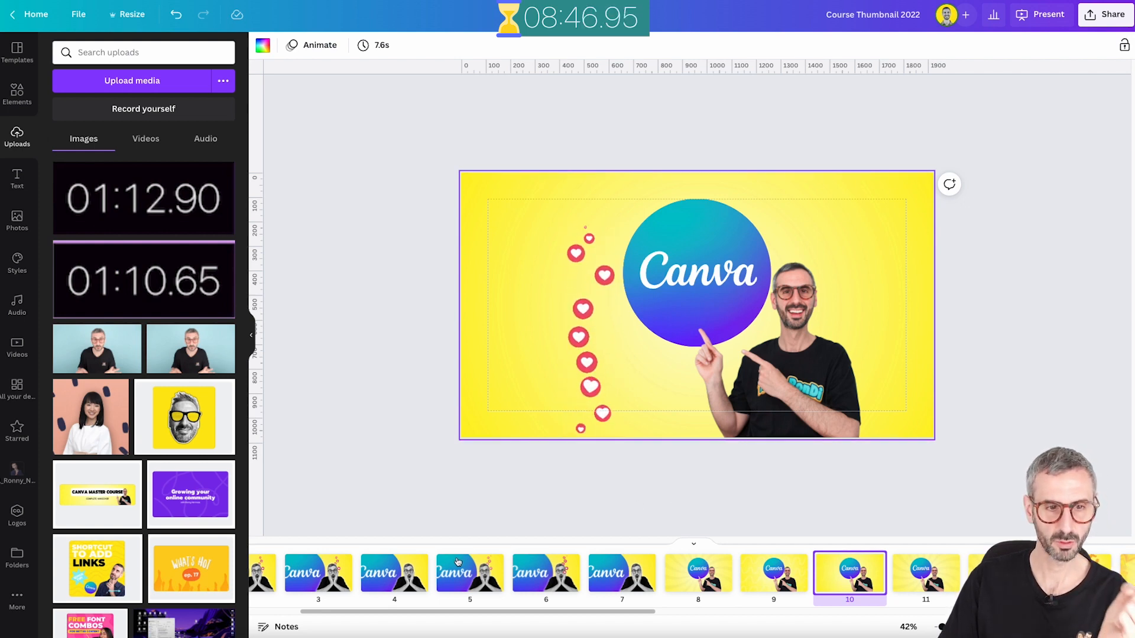
Find a page with floating heart icons in the Course Thumbnail 2022 design and copy its heart group
scroll(401, 587, left, 3)
click(441, 577)
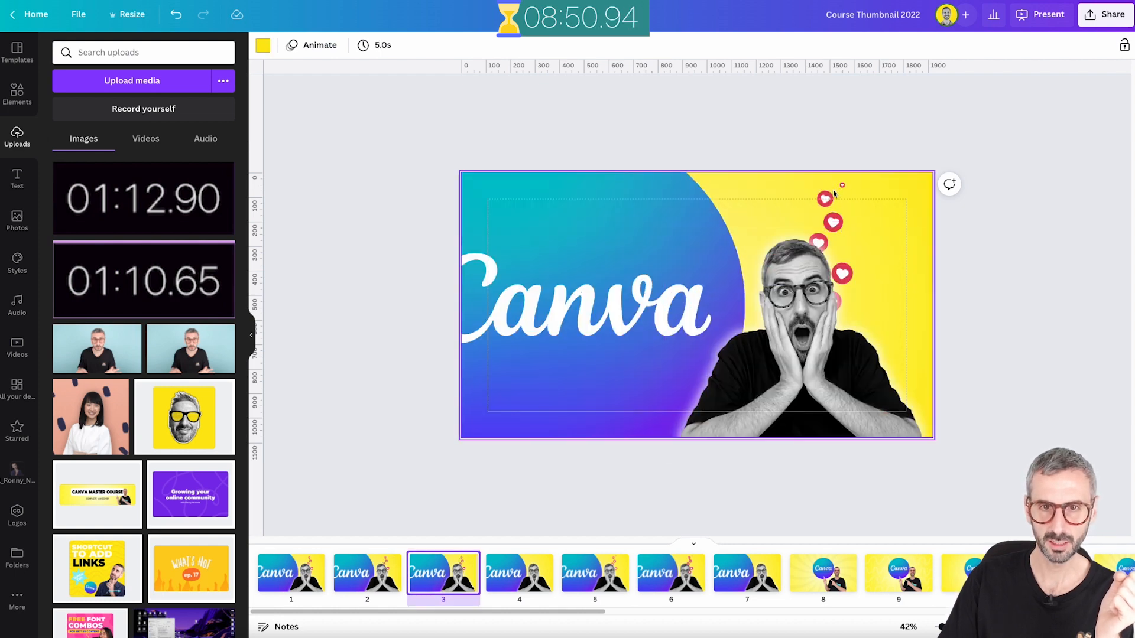
click(618, 586)
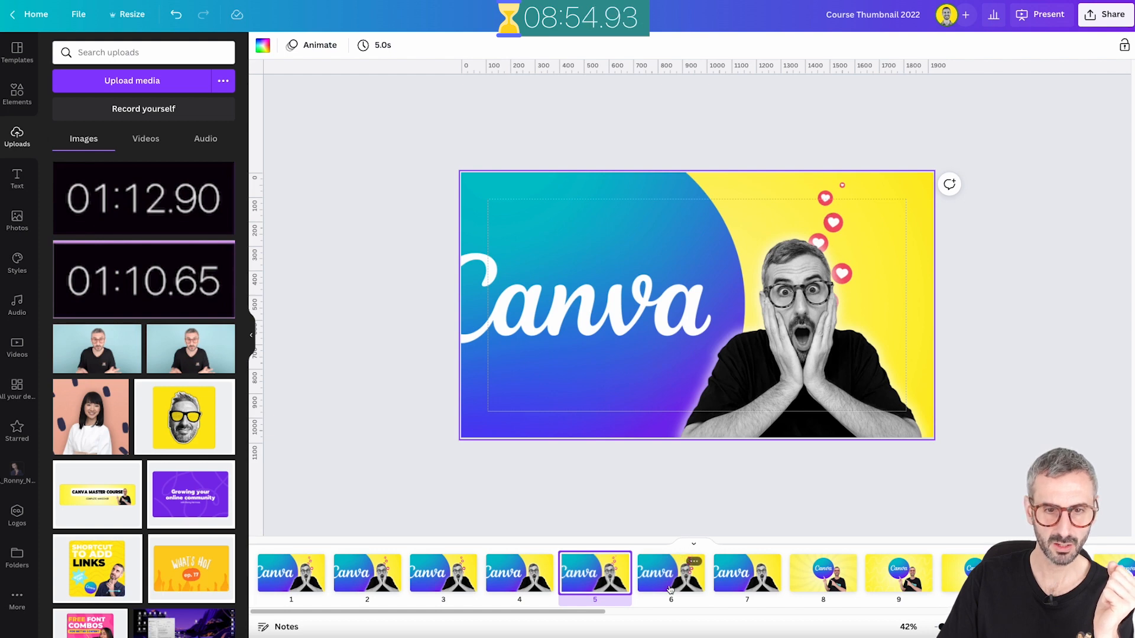
click(669, 590)
click(842, 241)
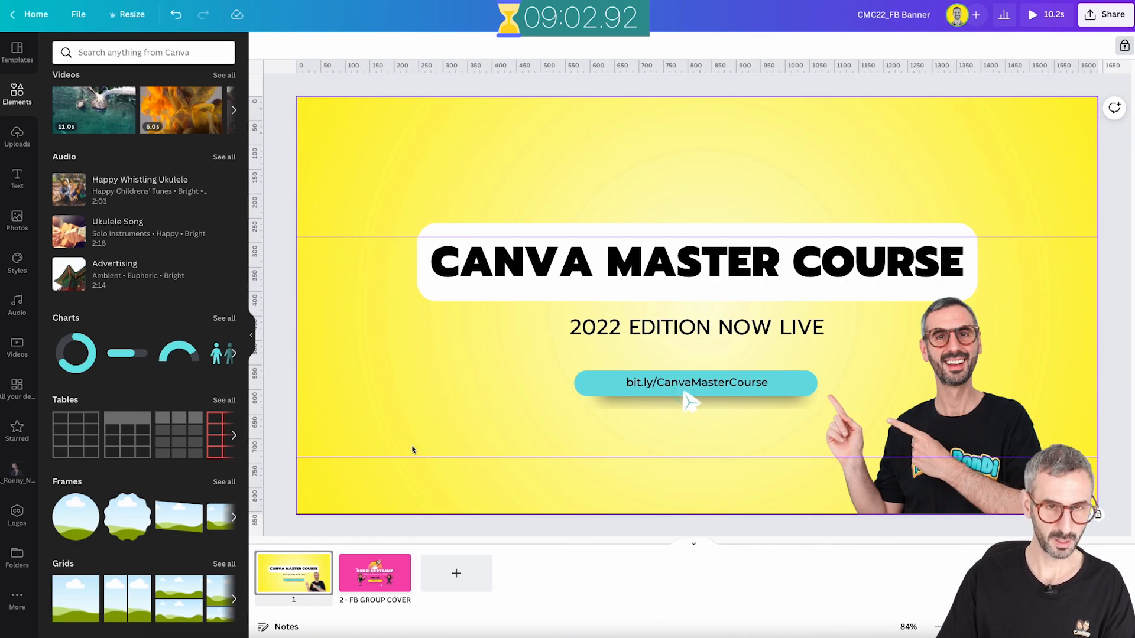
Paste the heart group into the CMC22_FB Banner and place it below the start of the title, beside the link button
key(ctrl+v)
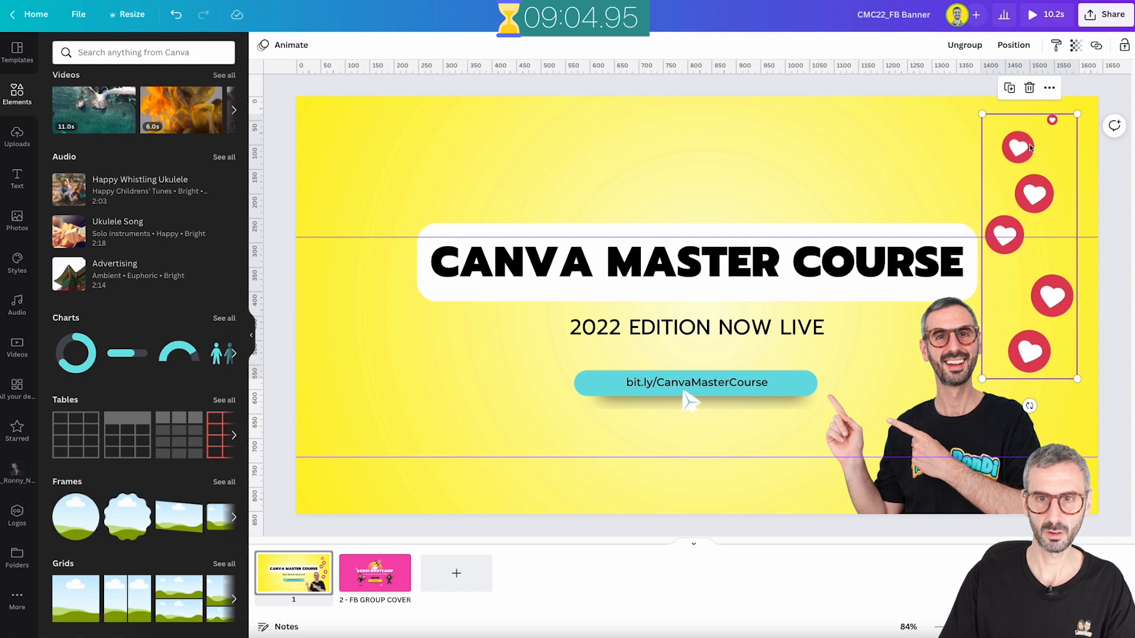
drag(1029, 159, 466, 315)
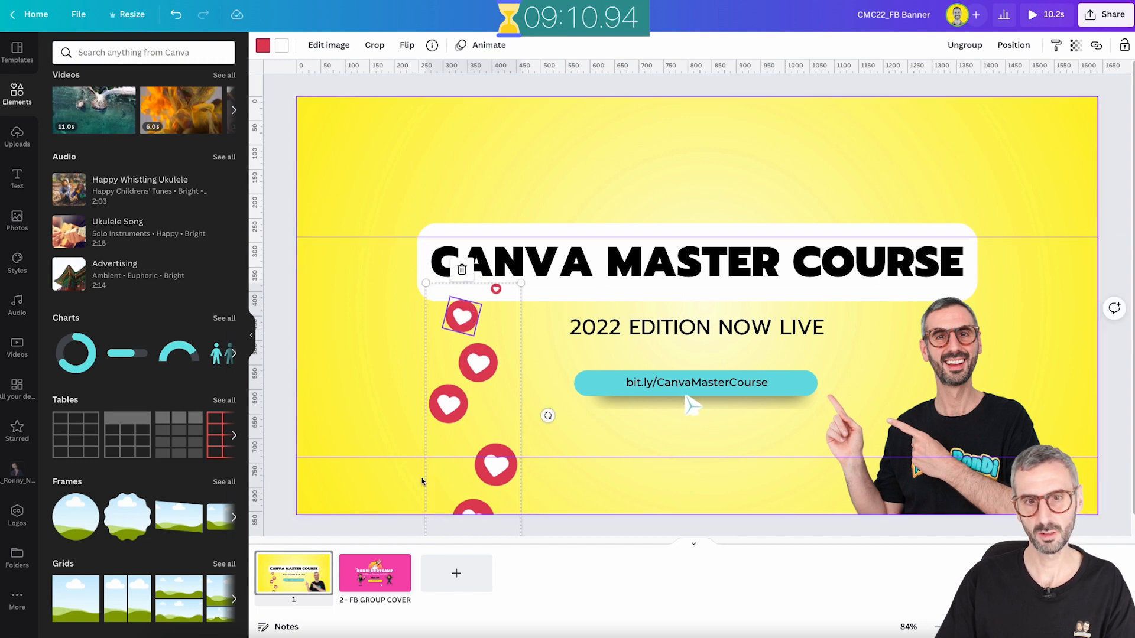
click(872, 164)
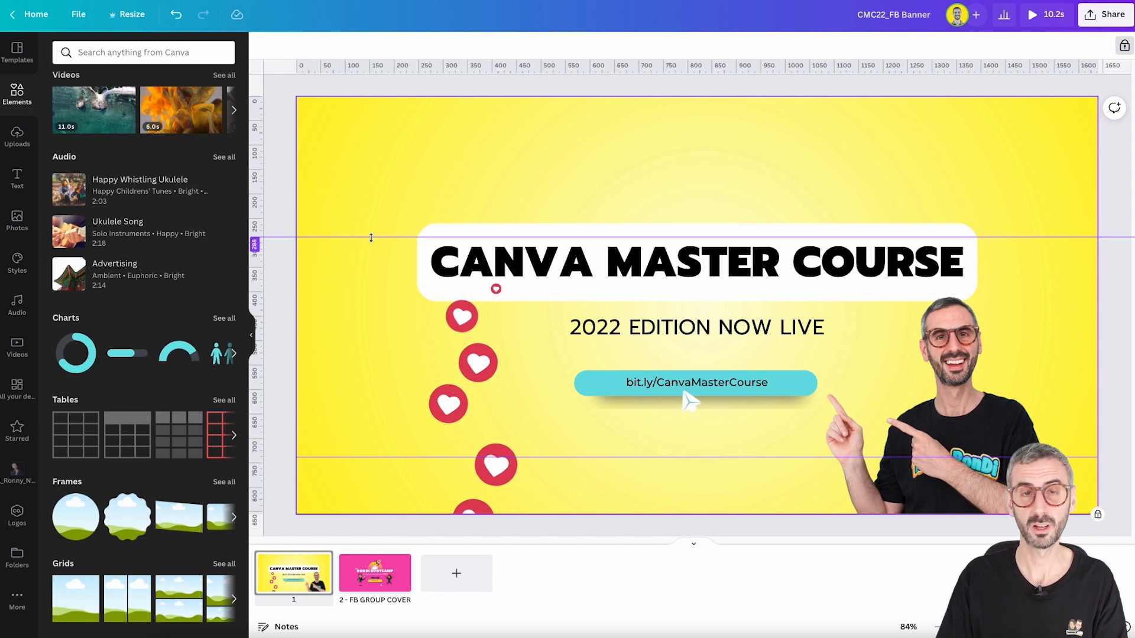
Look up the rulers and guides option and compare how the two banner pages fit between the horizontal guides
click(78, 15)
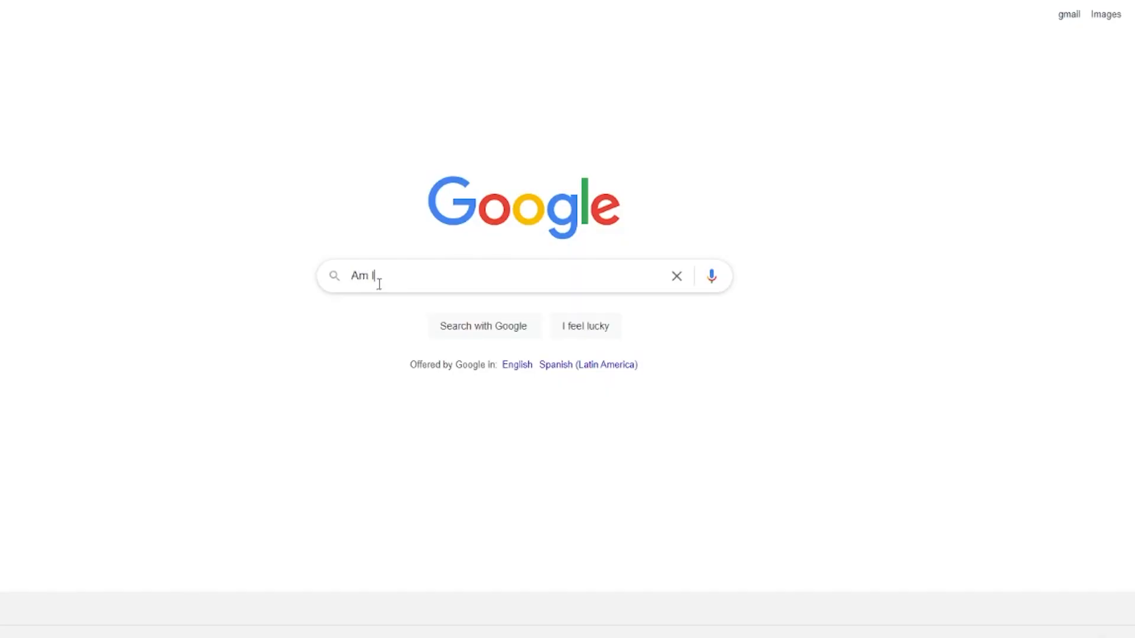
key(Return)
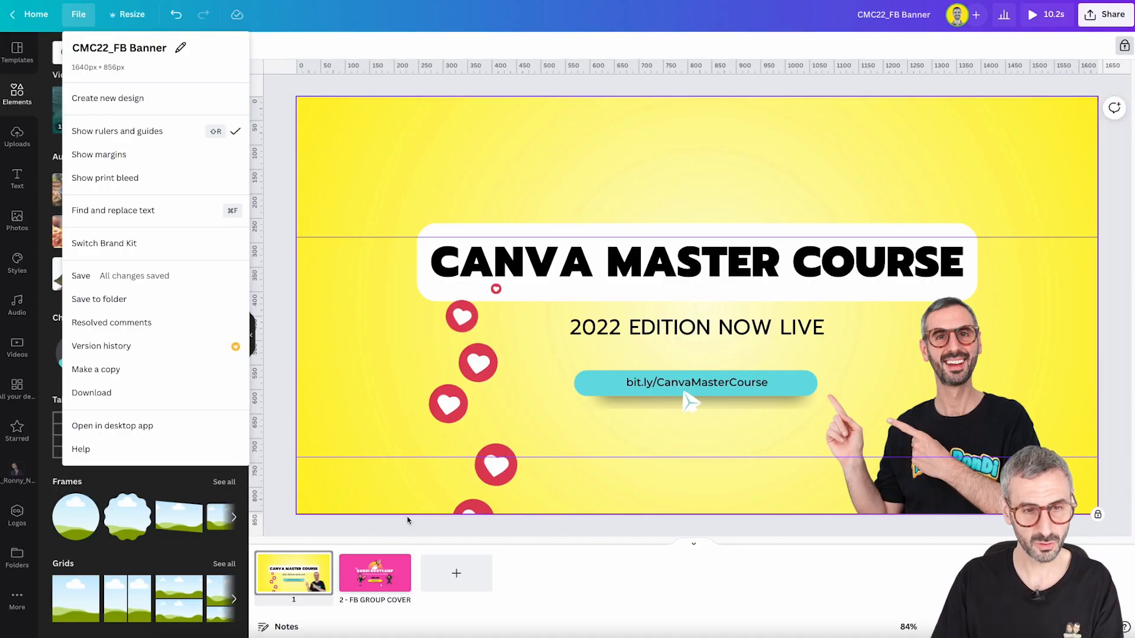
click(383, 581)
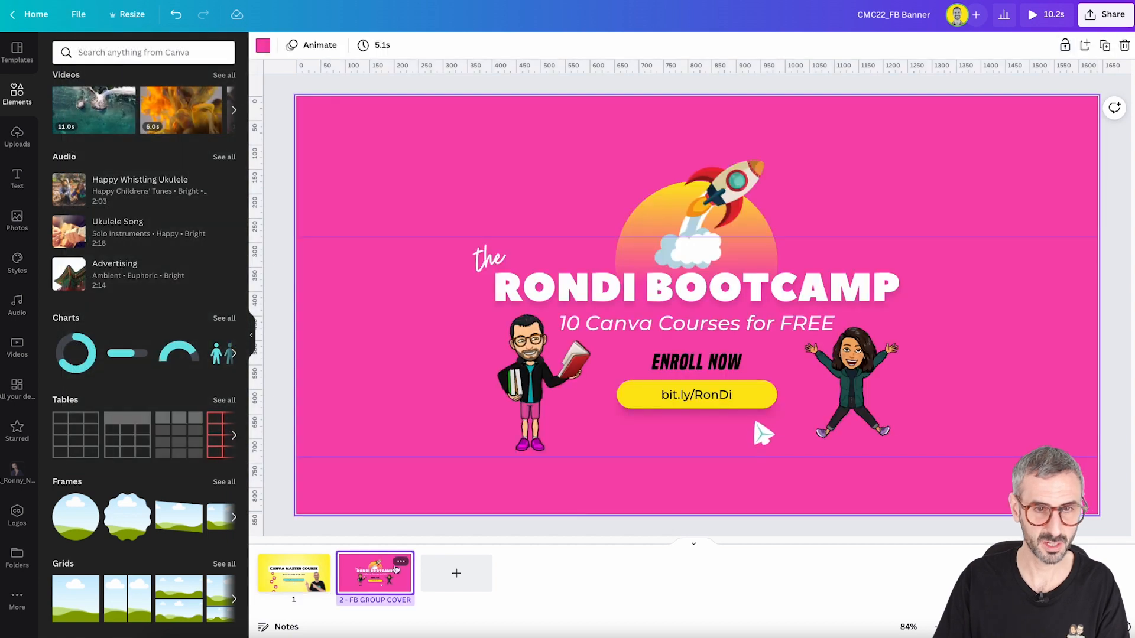
click(308, 575)
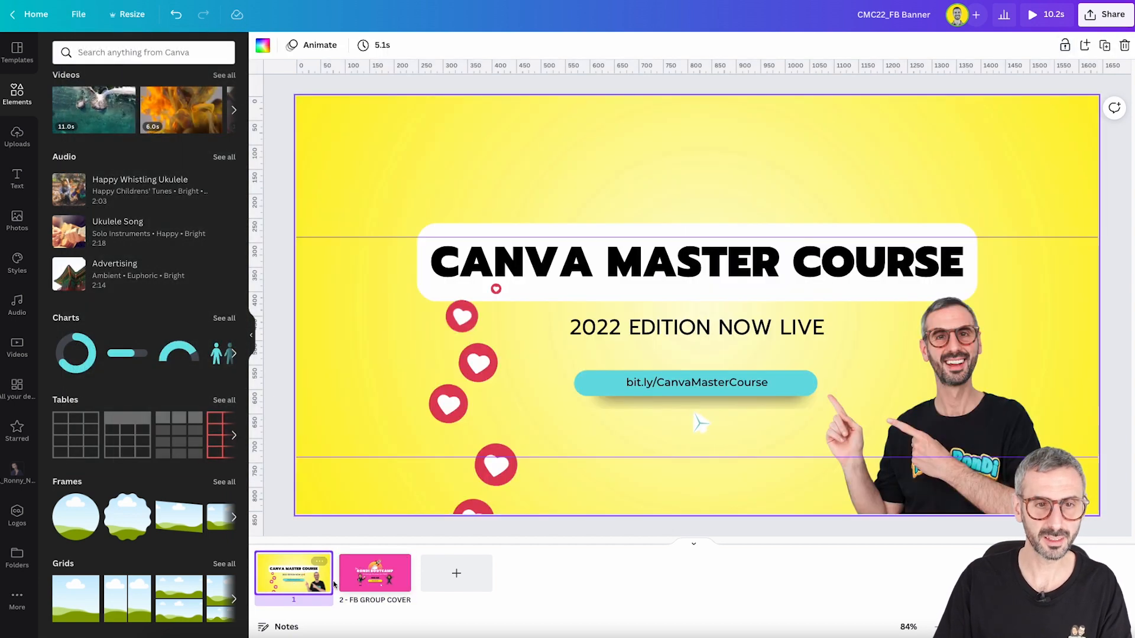
click(363, 585)
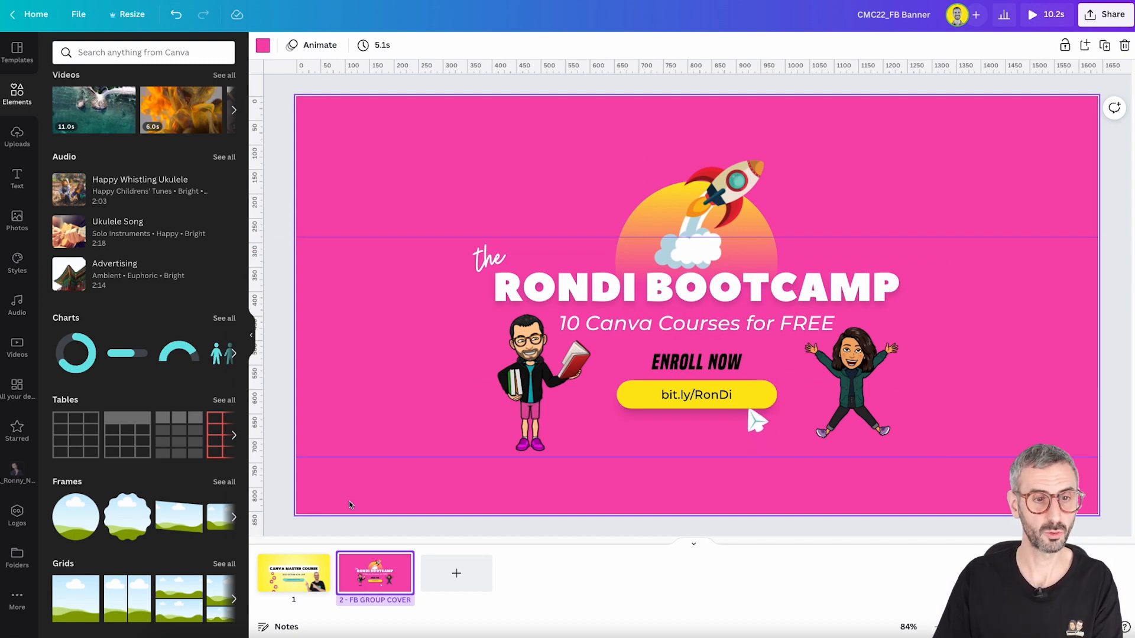
click(312, 582)
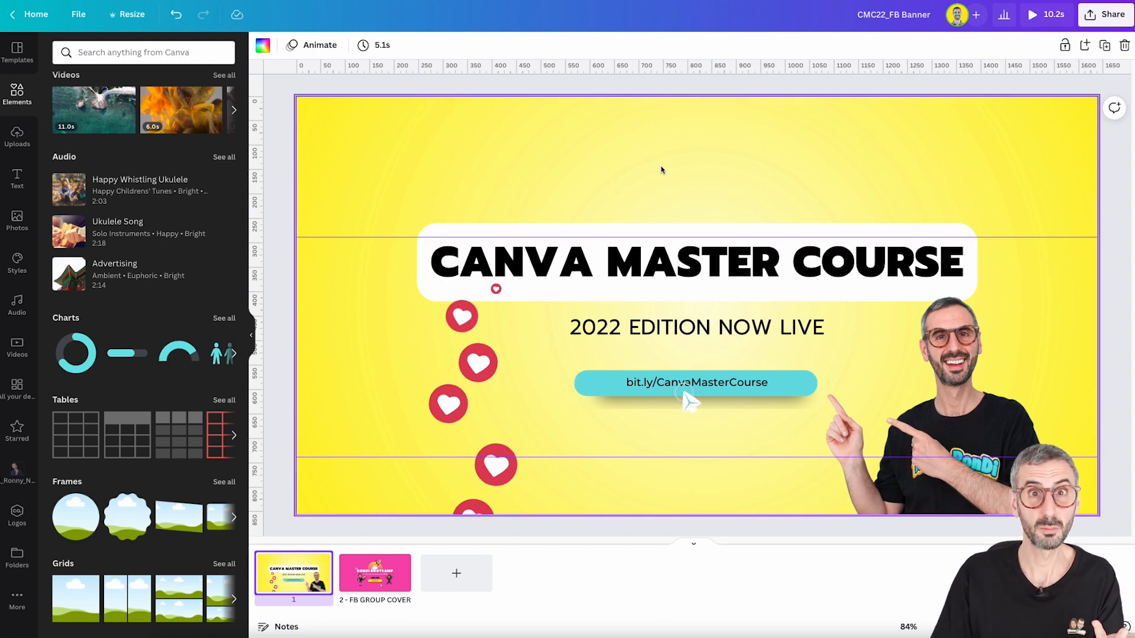
Move the title, subtitle and link button together slightly down so the title's white box sits just below the upper guide
drag(594, 157, 754, 425)
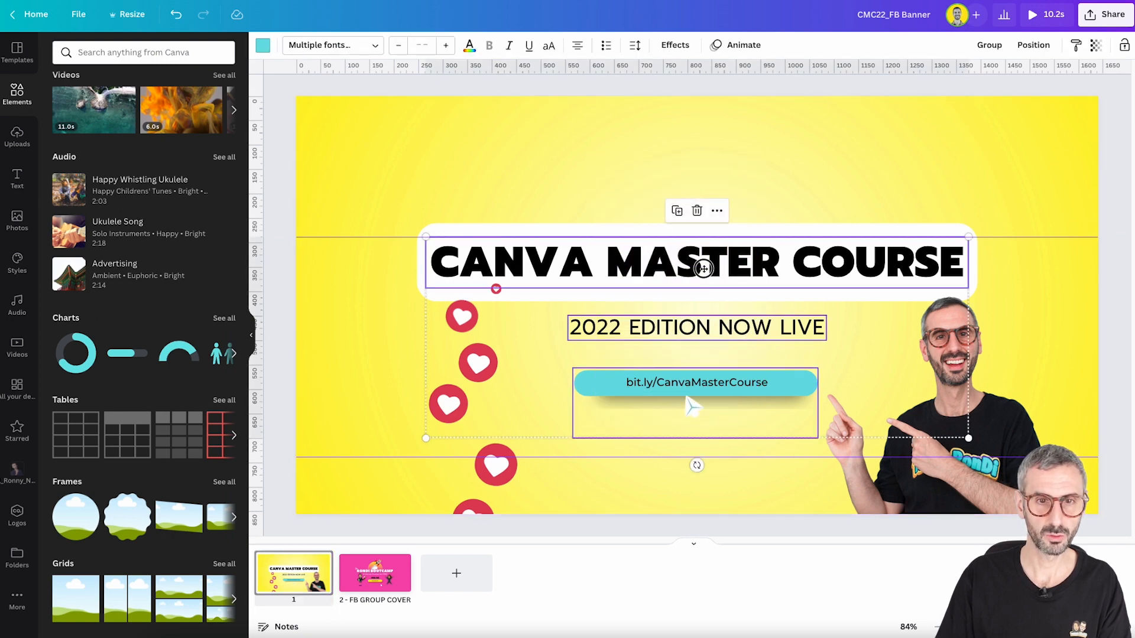
drag(704, 269, 705, 279)
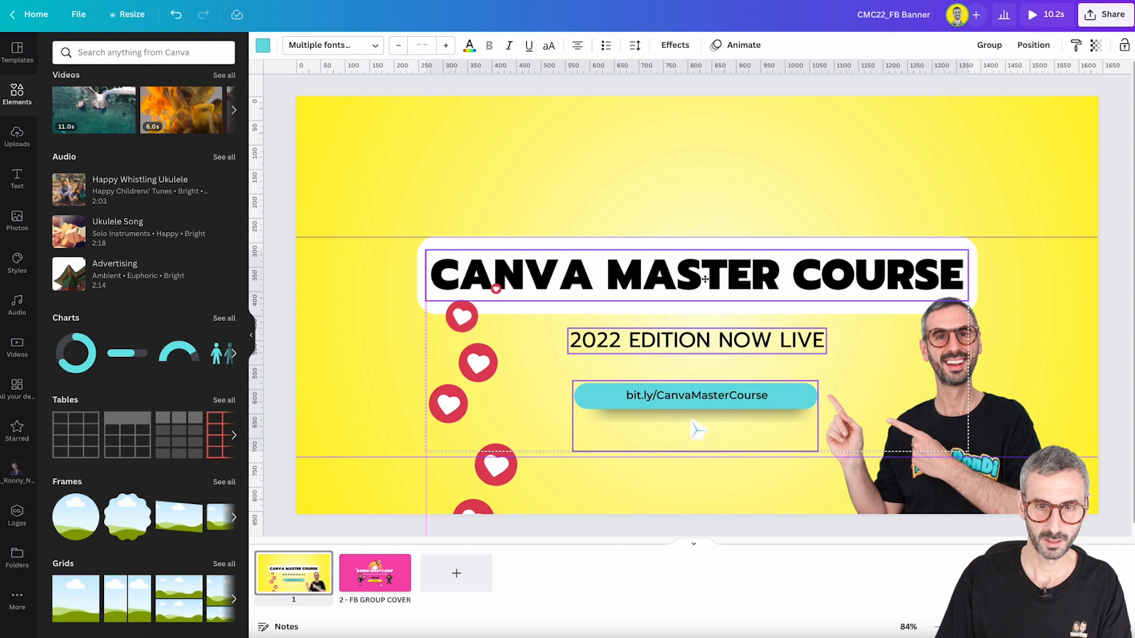
click(698, 111)
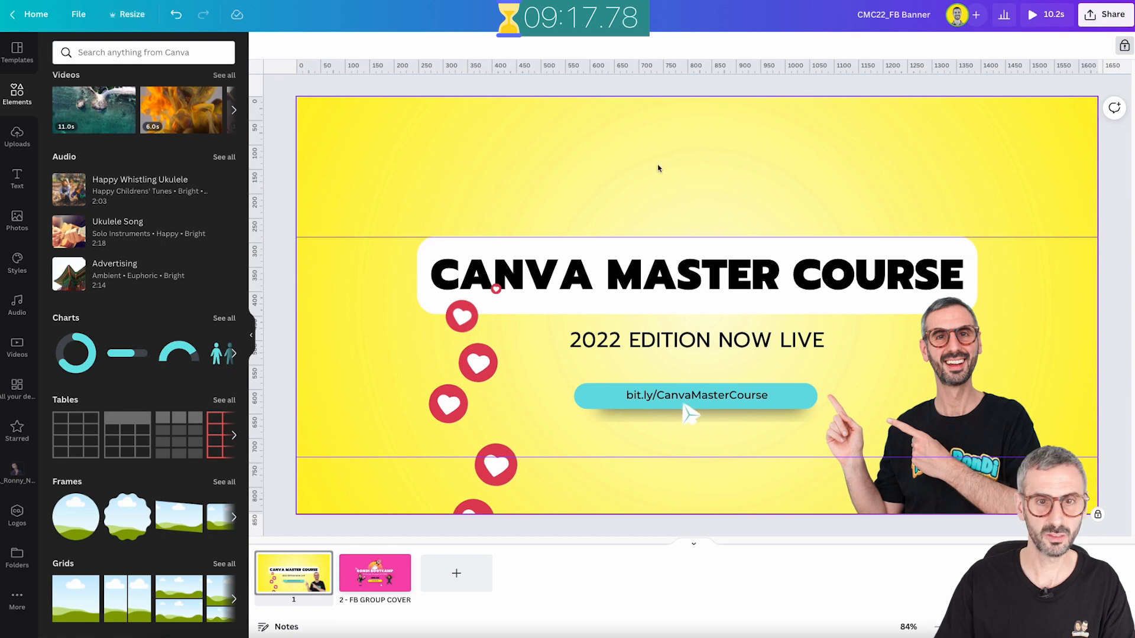
Create a resized copy of the banner as an Instagram Post (1080 × 1080 px) and delete the copy's second page
click(140, 16)
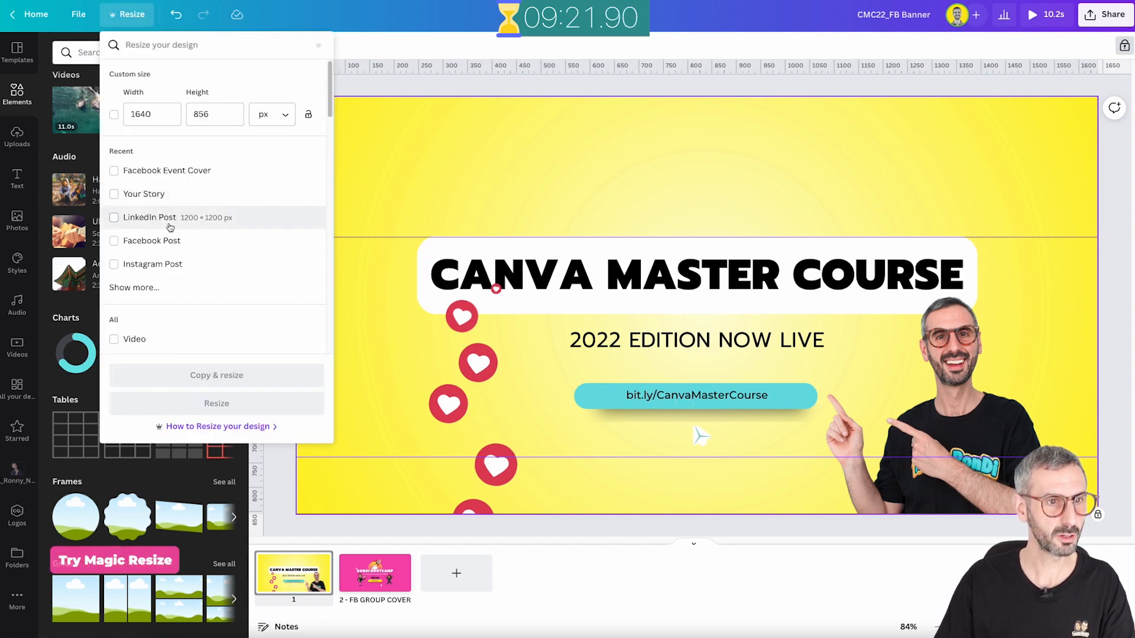
scroll(165, 225, down, 1)
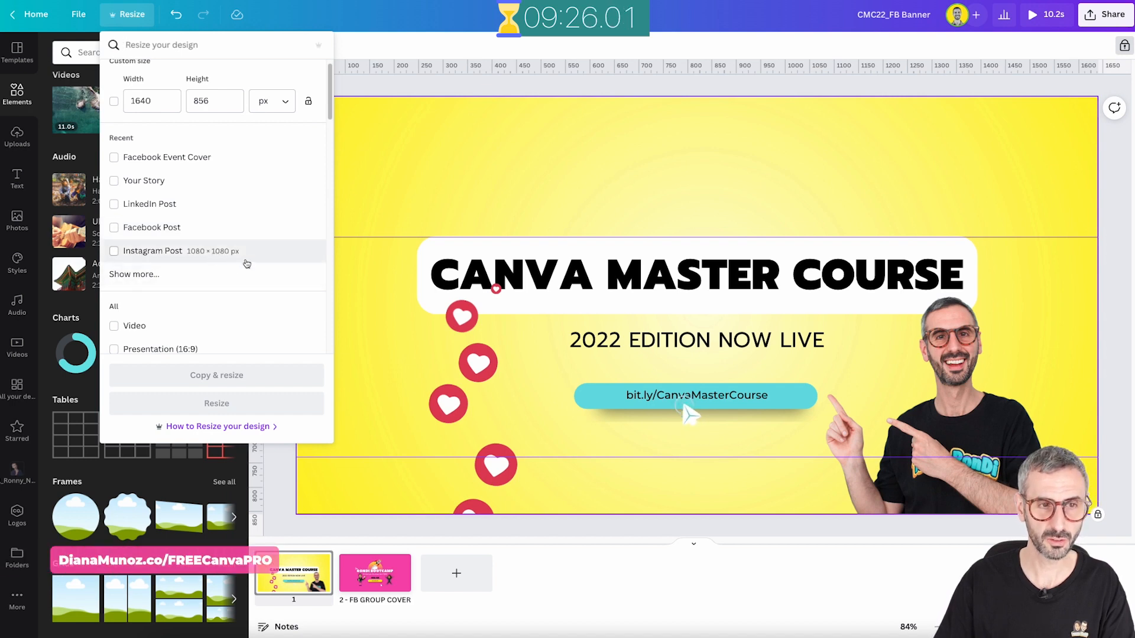
click(213, 255)
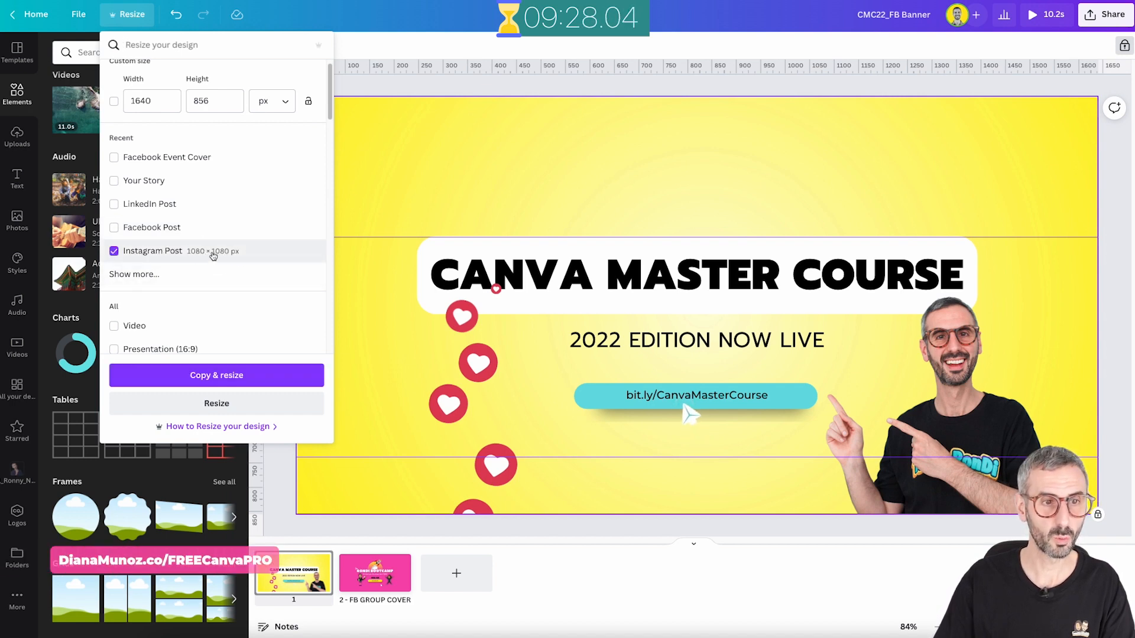
click(217, 376)
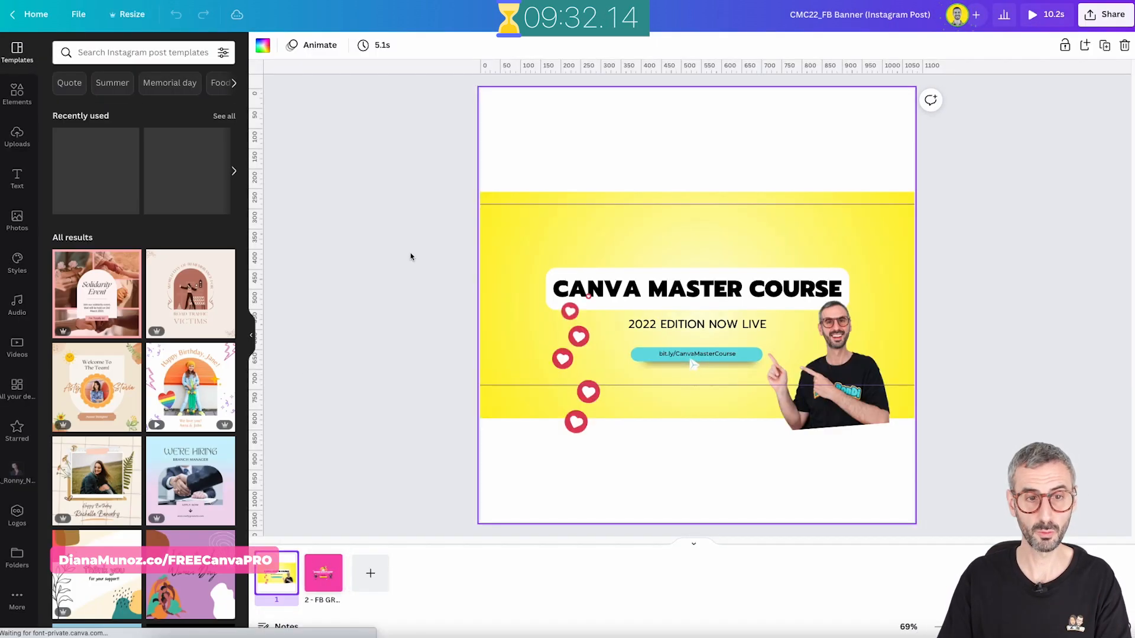
click(330, 581)
key(Delete)
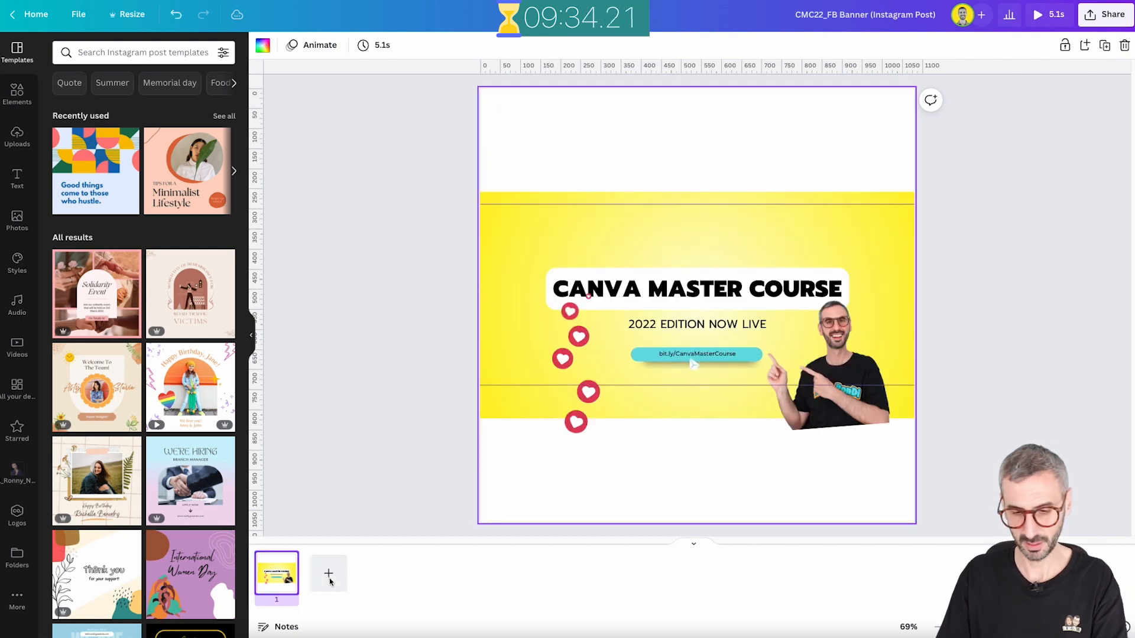
Unlock the yellow background and extend it up and down to fill the whole square page
click(561, 233)
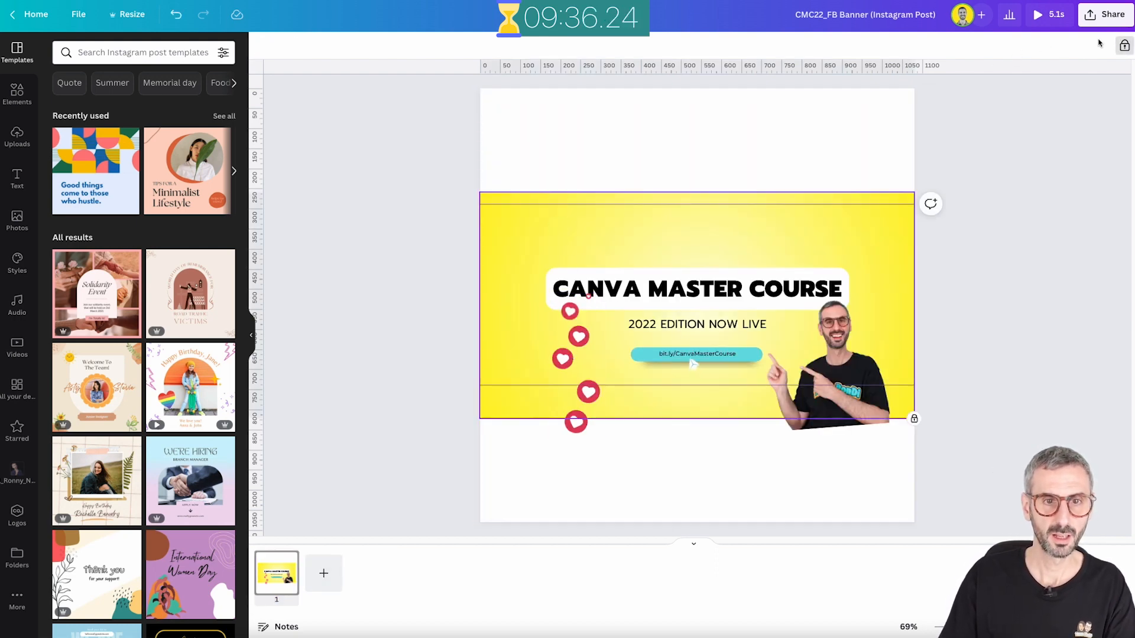
click(1124, 45)
click(786, 153)
click(797, 241)
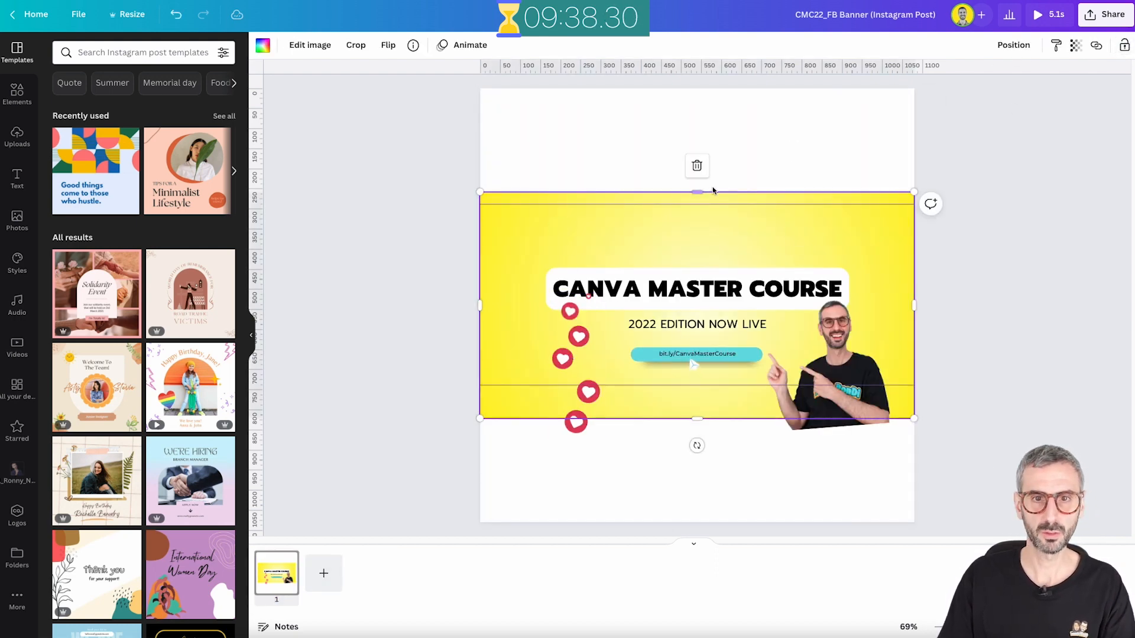
drag(699, 191, 699, 89)
drag(698, 417, 702, 518)
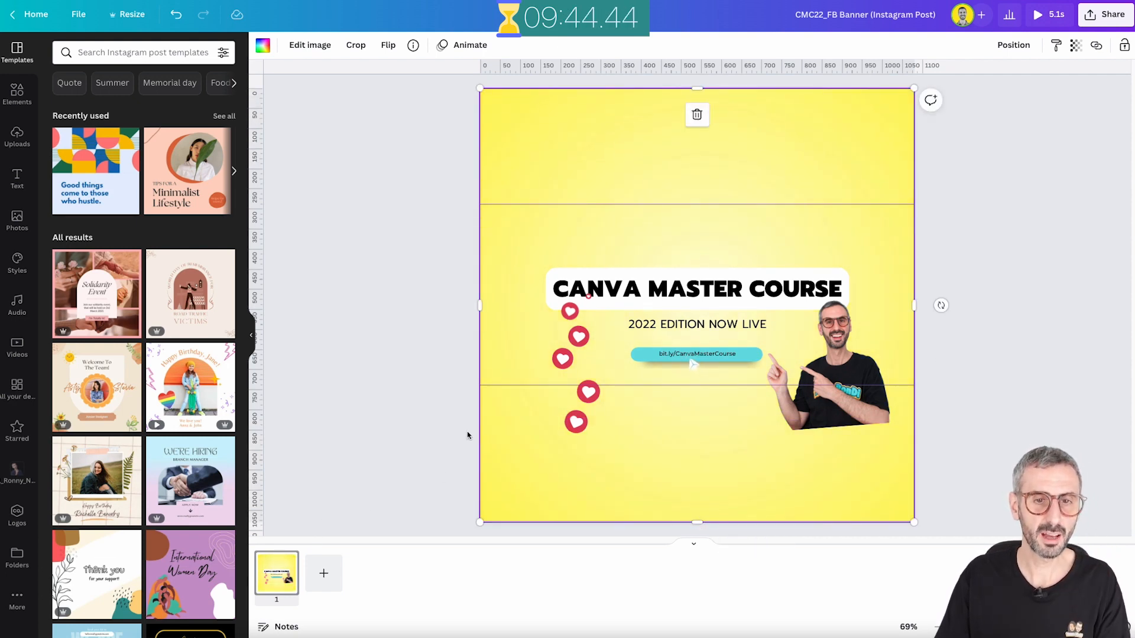
Copy the square page and paste it five times to make six identical pages
click(274, 565)
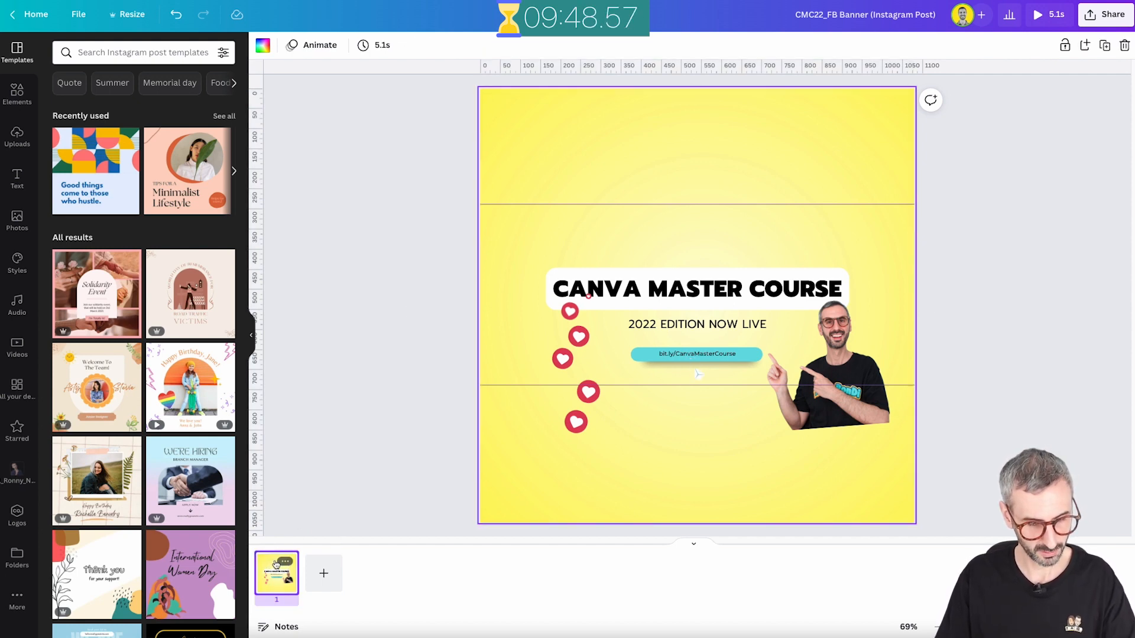
key(ctrl+c)
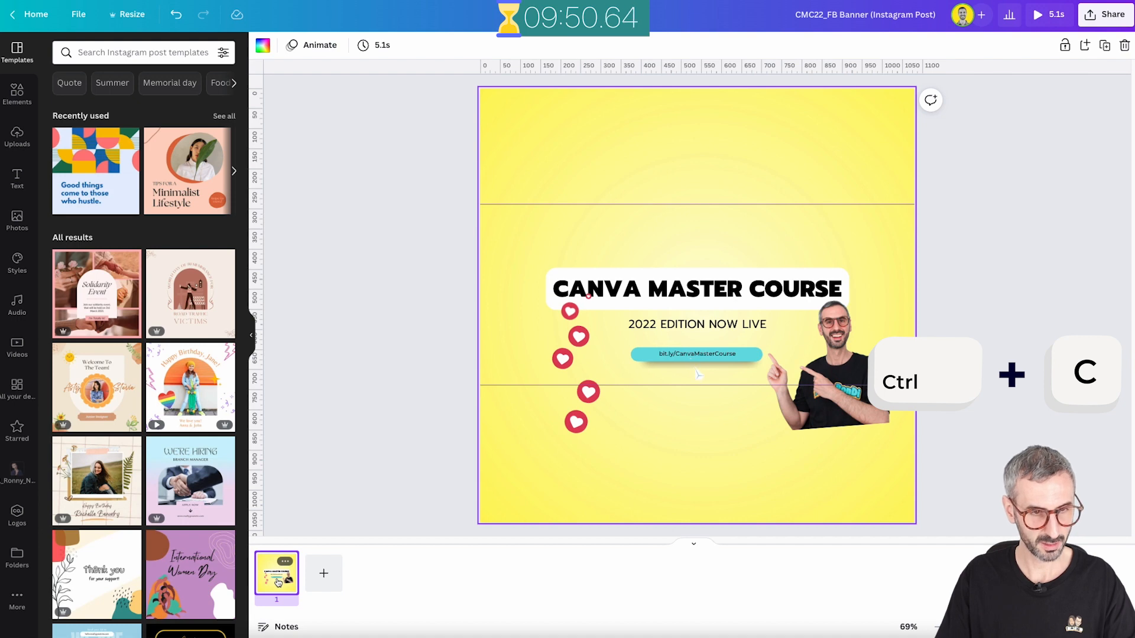
key(ctrl+v)
key(ctrl+v)
key(ctrl+v)
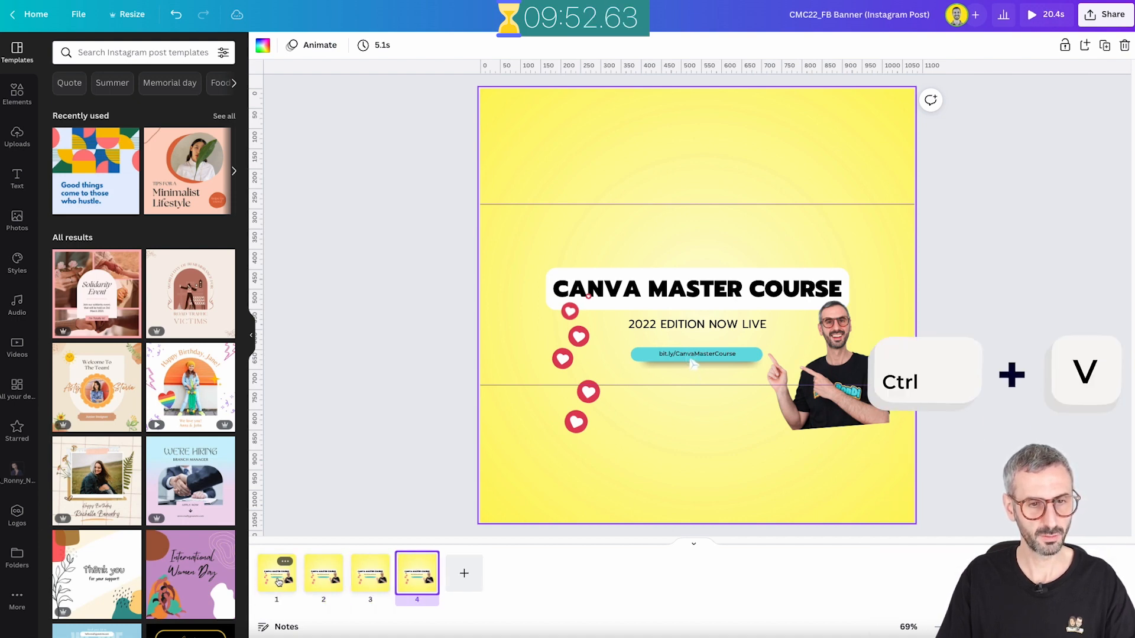
key(ctrl+v)
key(ctrl+v)
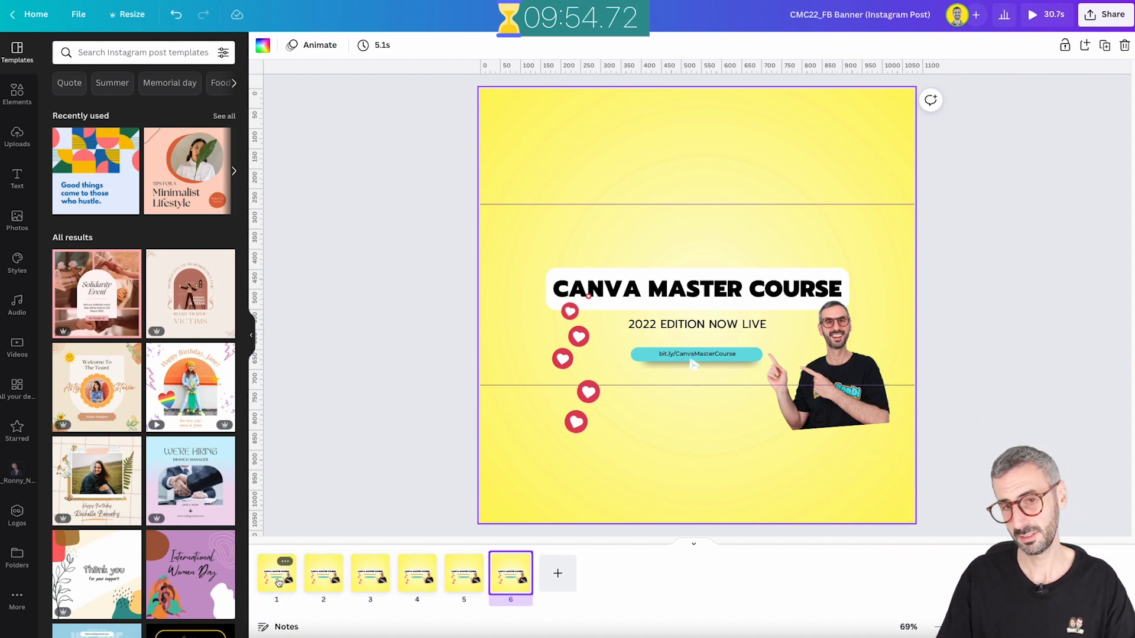
Delete the hearts, subtitle, link button and photo from page 6, and select the word COURSE in its title
click(575, 412)
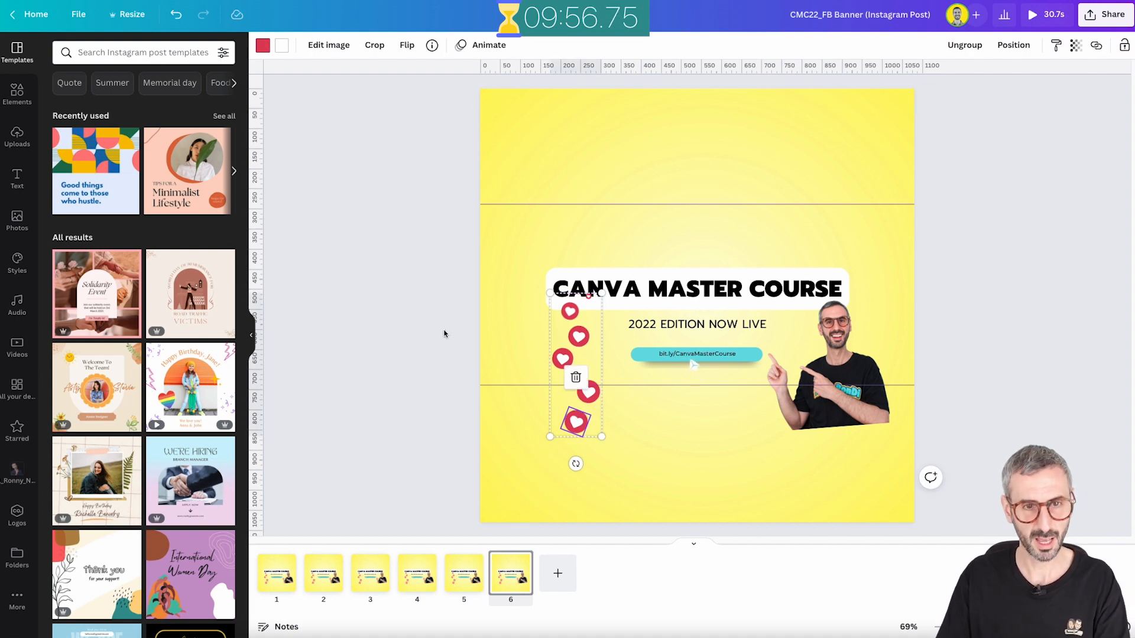
drag(377, 323, 881, 424)
key(Delete)
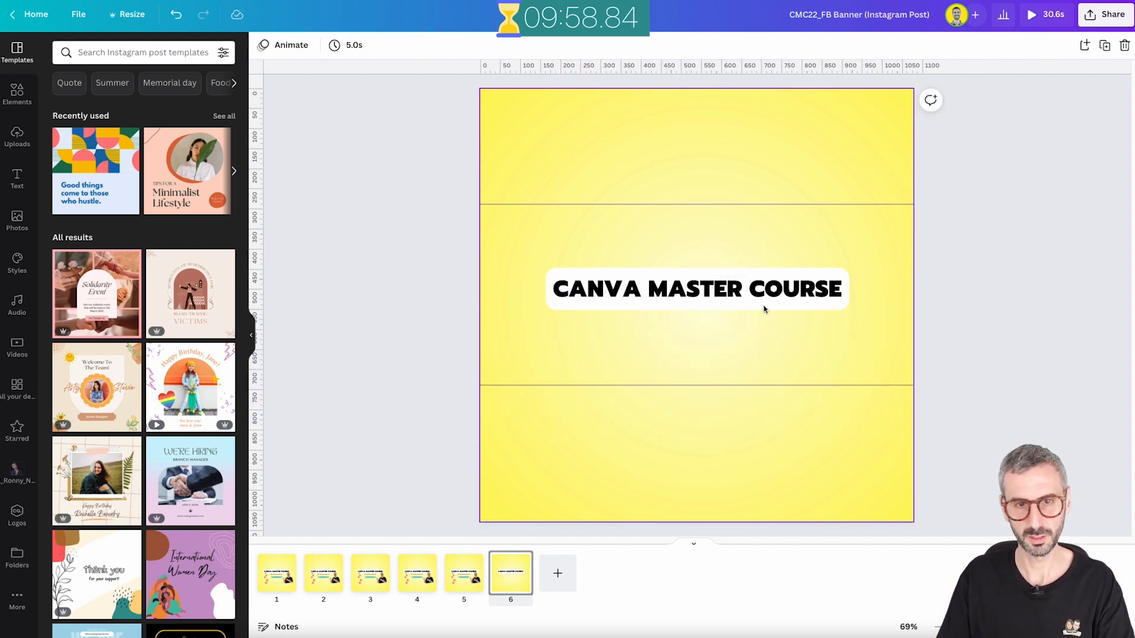
click(761, 298)
double_click(816, 294)
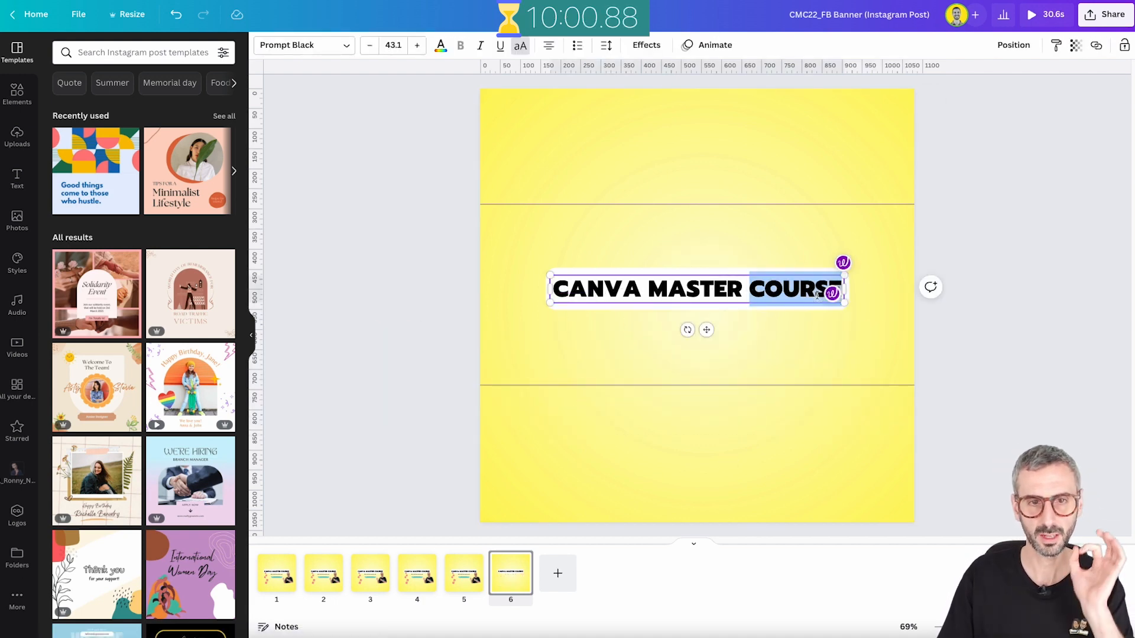
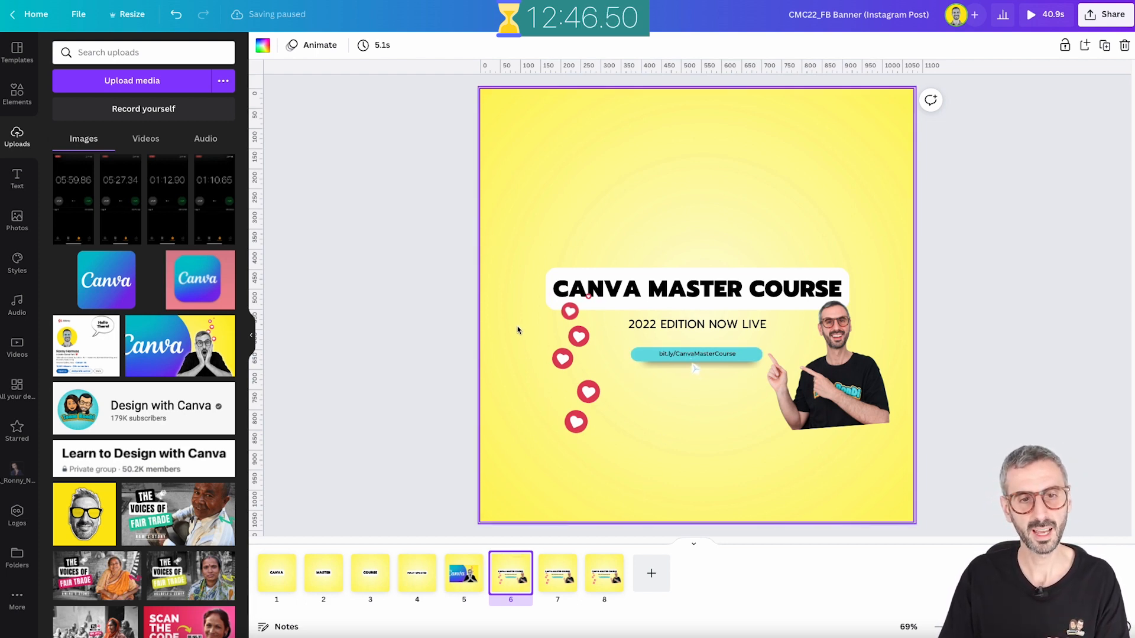
Lock the yellow background on page 6 and delete its hearts, link button and subtitle
mouse_move(518, 330)
mouse_down()
mouse_move(654, 408)
mouse_move(540, 324)
mouse_move(518, 323)
mouse_up()
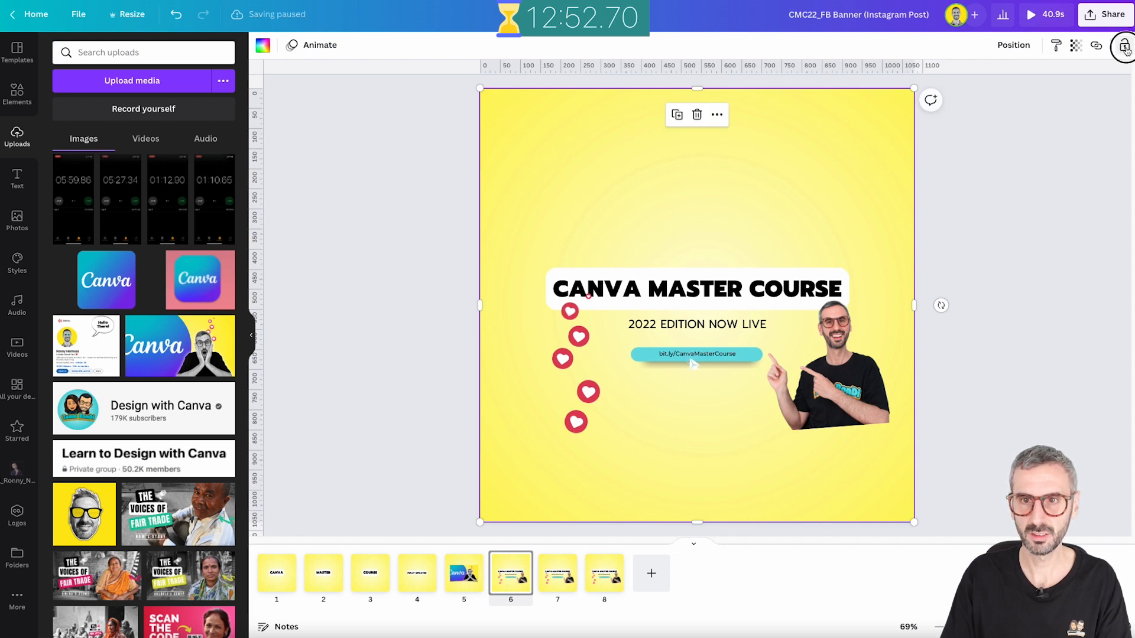
drag(475, 335, 708, 455)
key(Delete)
click(678, 326)
key(Delete)
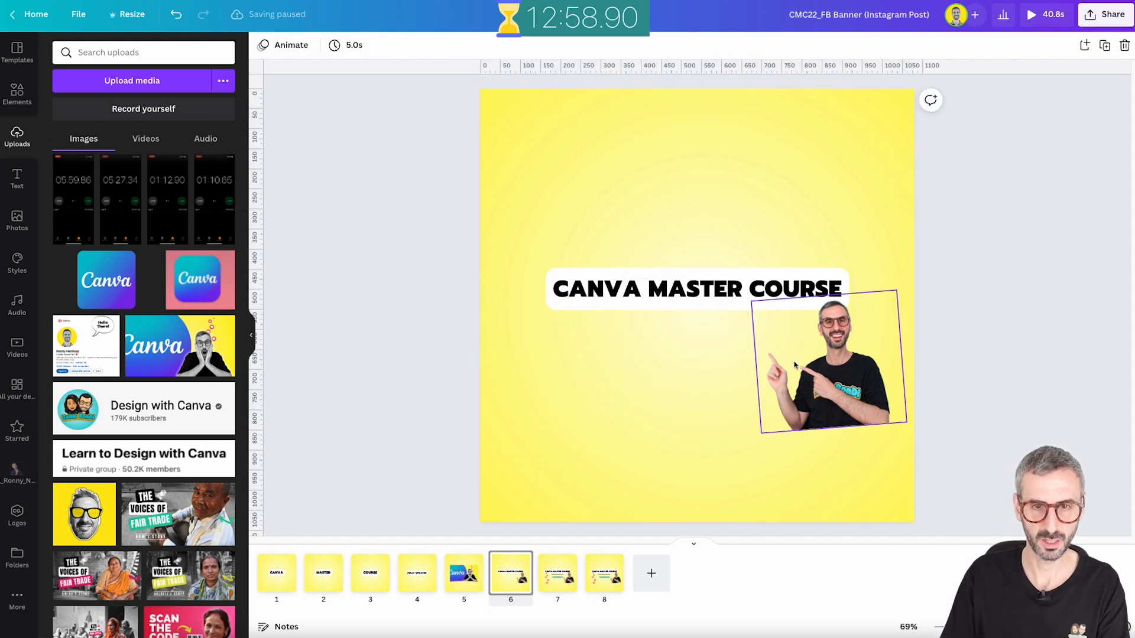
Enlarge and straighten the pointing man's photo, stand it on the page's lower edge, and move the title higher
click(857, 381)
drag(857, 382, 838, 488)
drag(879, 401, 793, 409)
drag(719, 299, 717, 218)
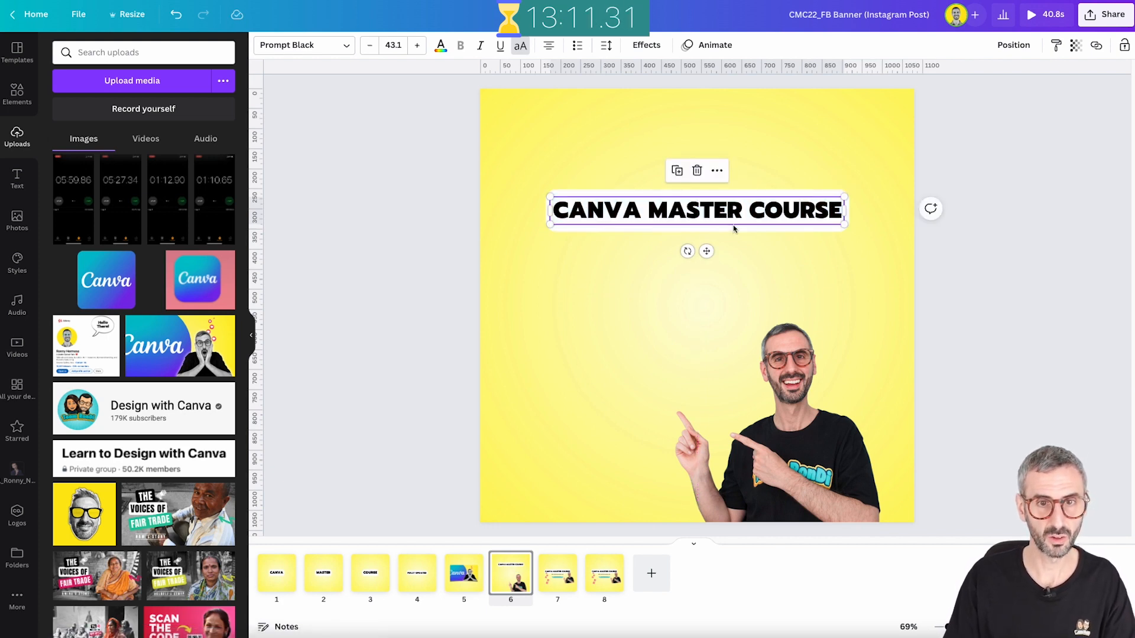
Replace the title text on page 6 with "GET IT NOW ON" followed by two empty lines
triple_click(706, 216)
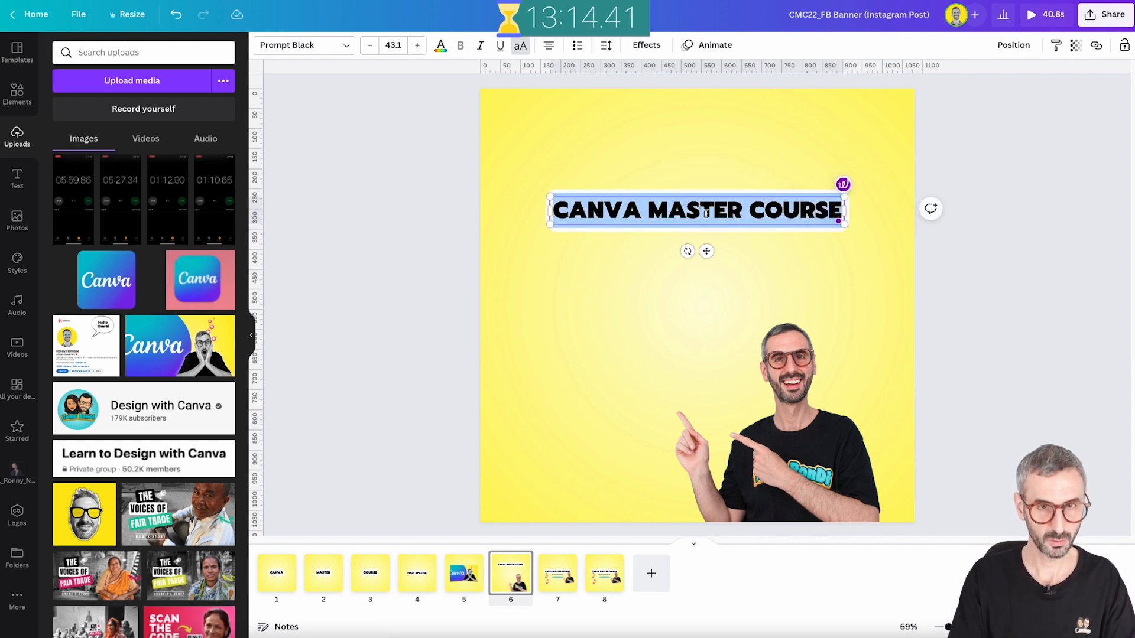
text(GET IT NOW ON)
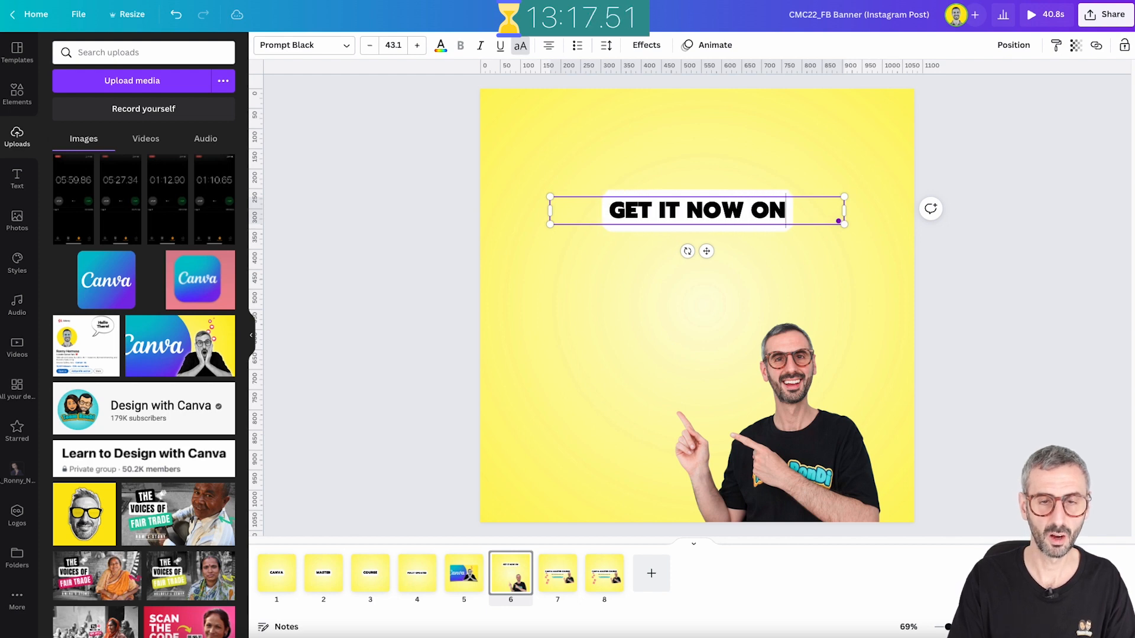
key(Return)
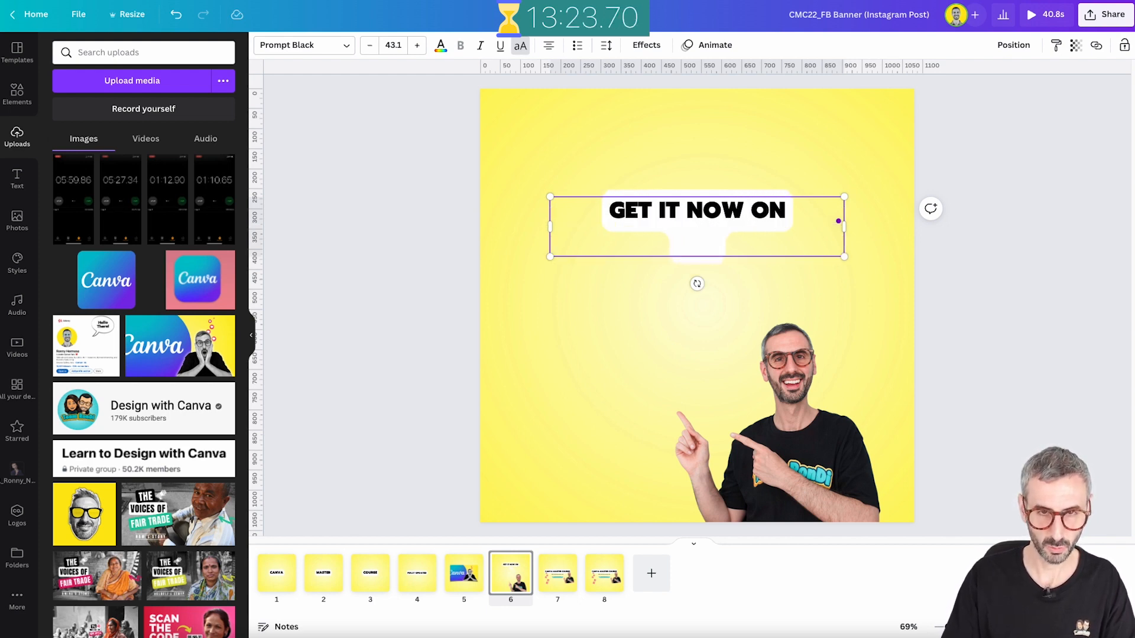
key(Return)
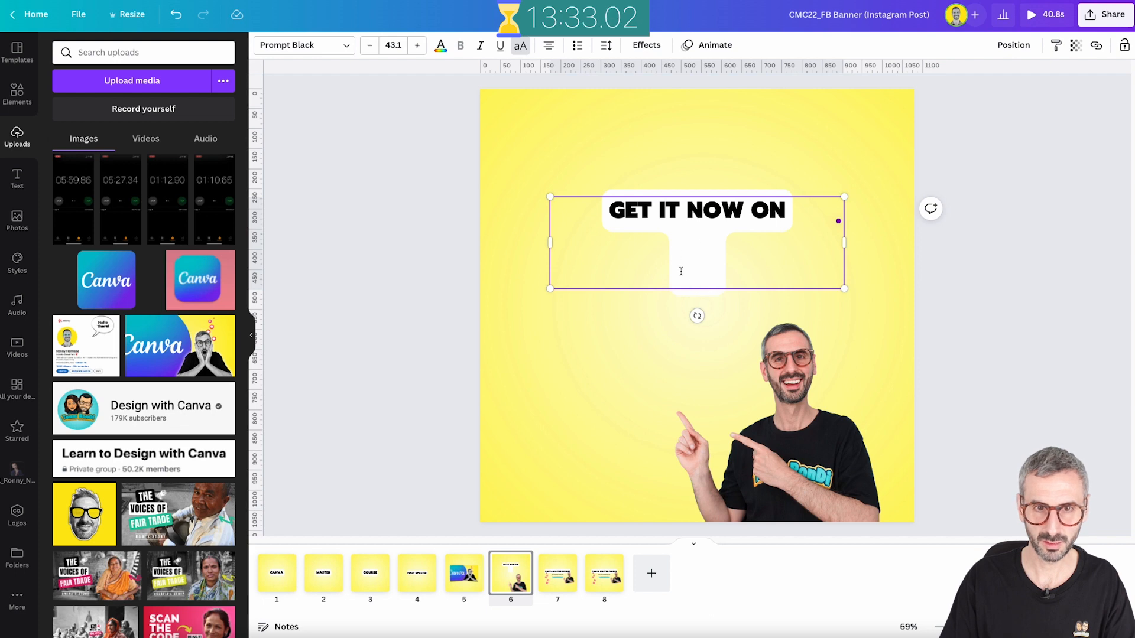
click(521, 238)
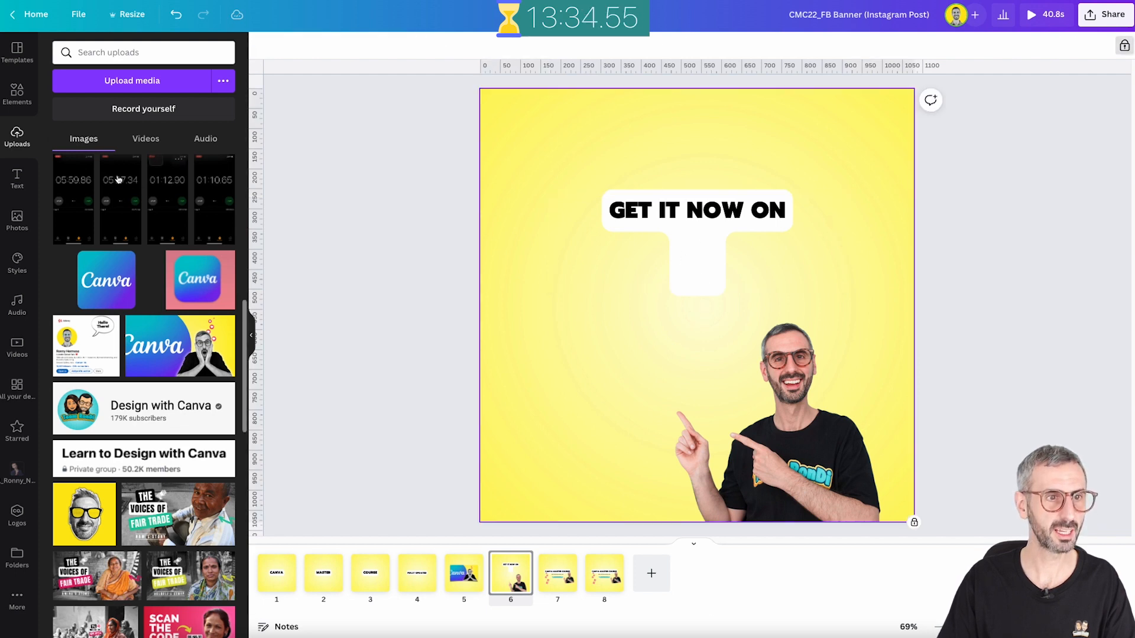
Search the graphics elements for "udemy icon" and add the purple square Udemy icon to page 6
click(27, 94)
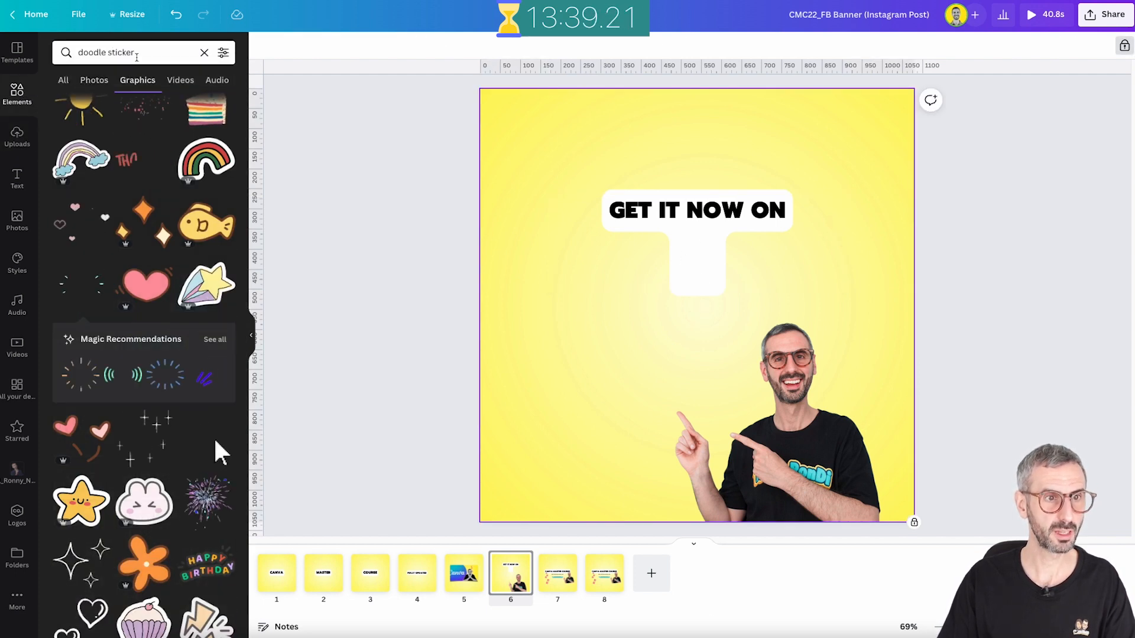
text(ude)
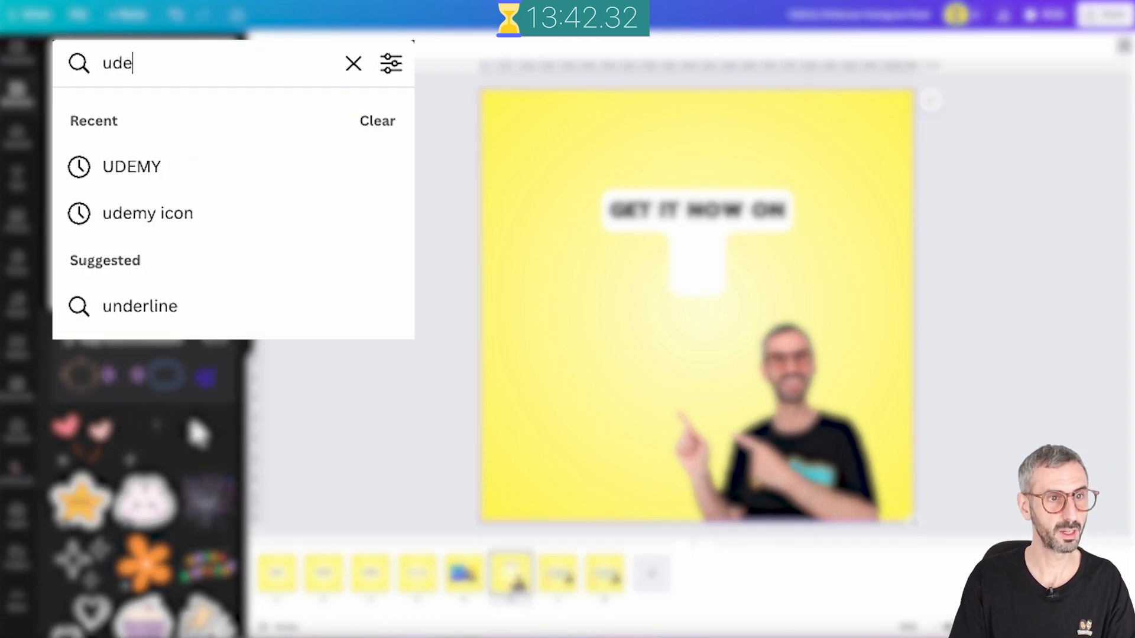
text(my ic)
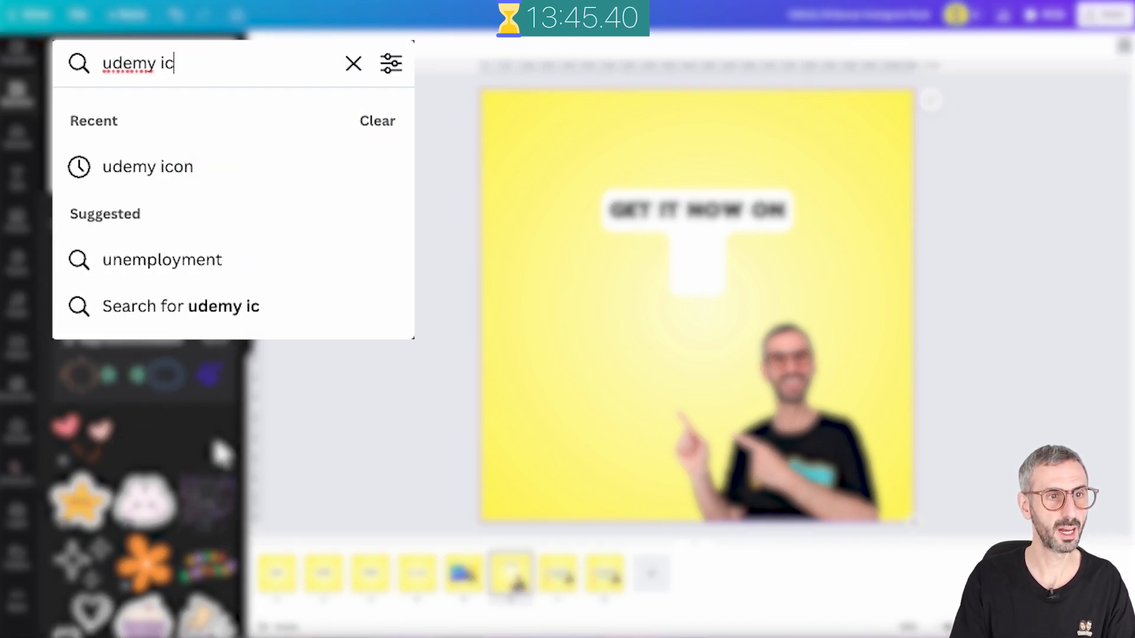
text(on)
key(Return)
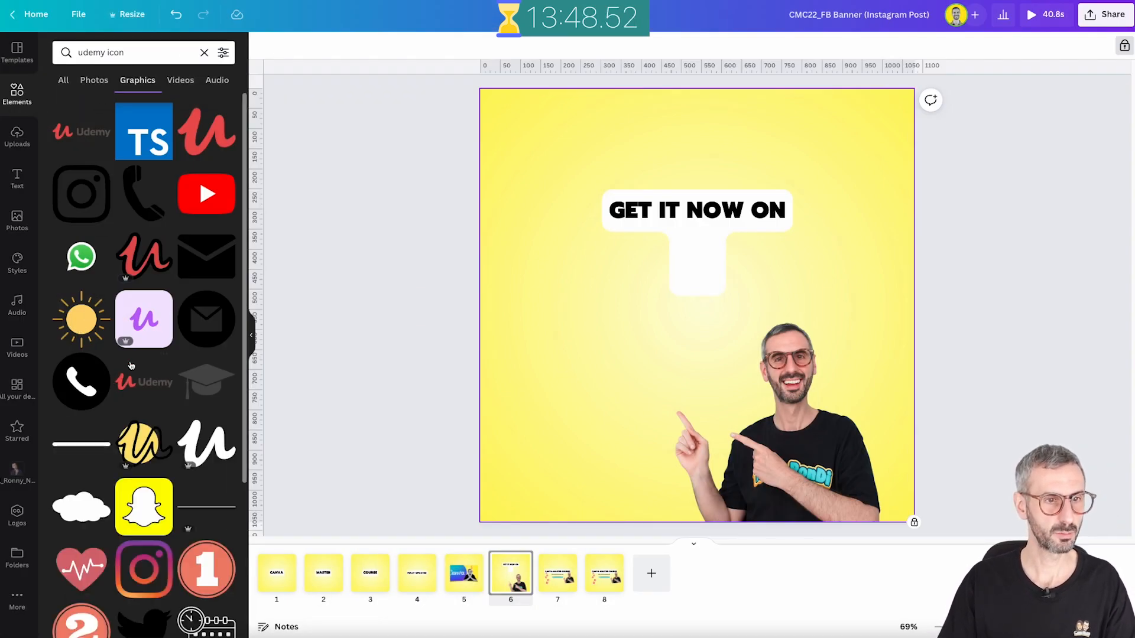
click(144, 319)
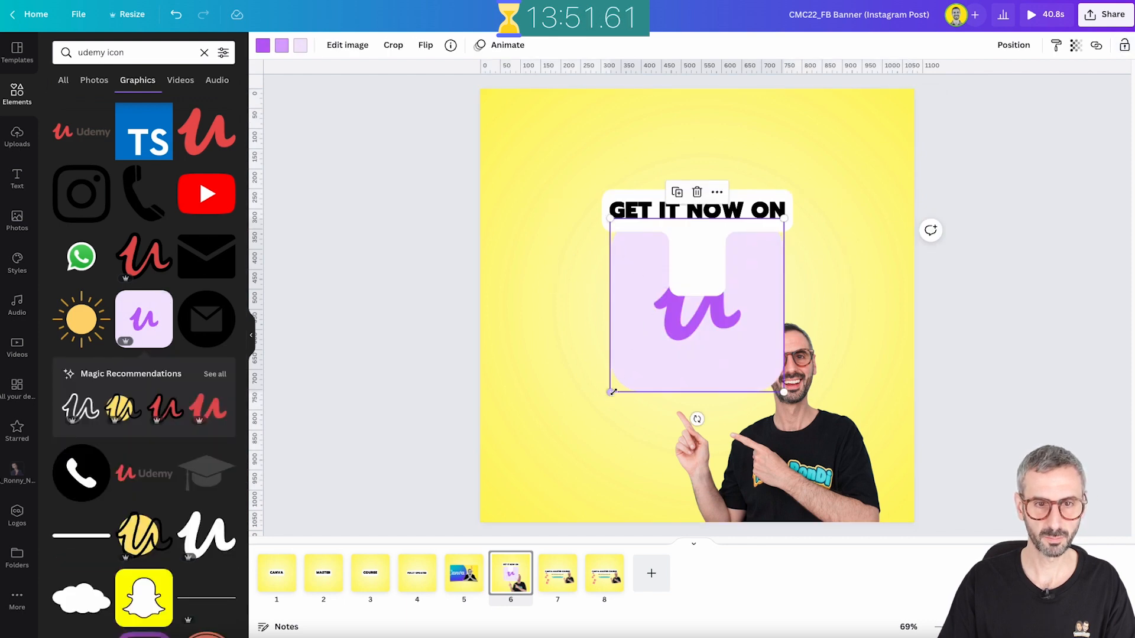
Shrink the Udemy icon, place it in the white extension below "GET IT NOW ON", and bring it in front of the text box
drag(613, 392, 777, 191)
drag(757, 243, 705, 211)
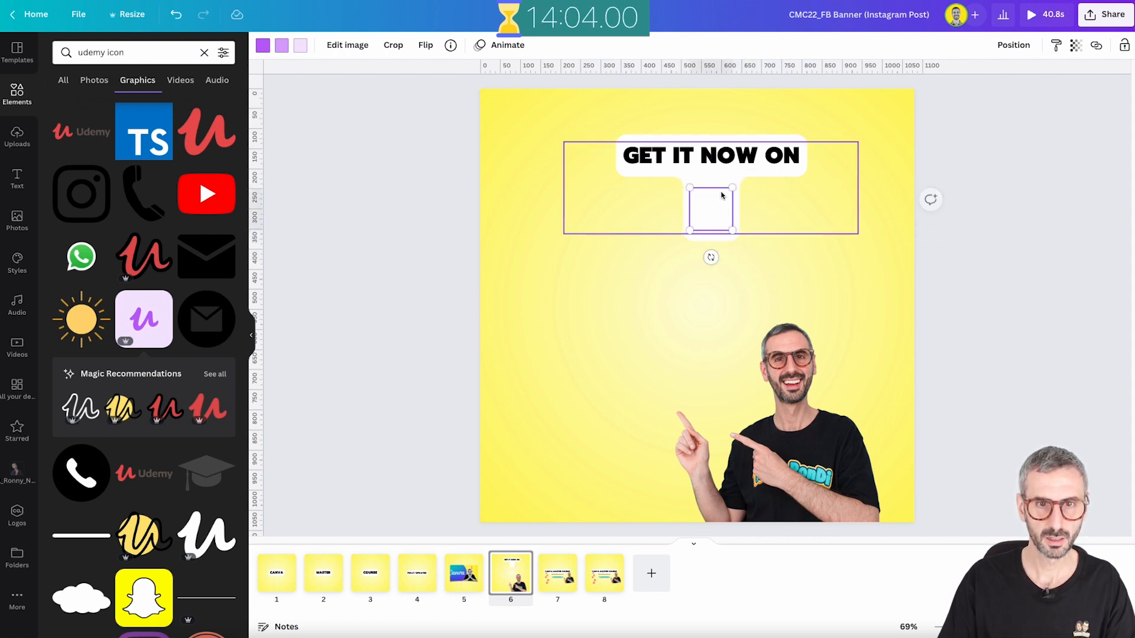
click(1004, 53)
click(877, 83)
click(783, 266)
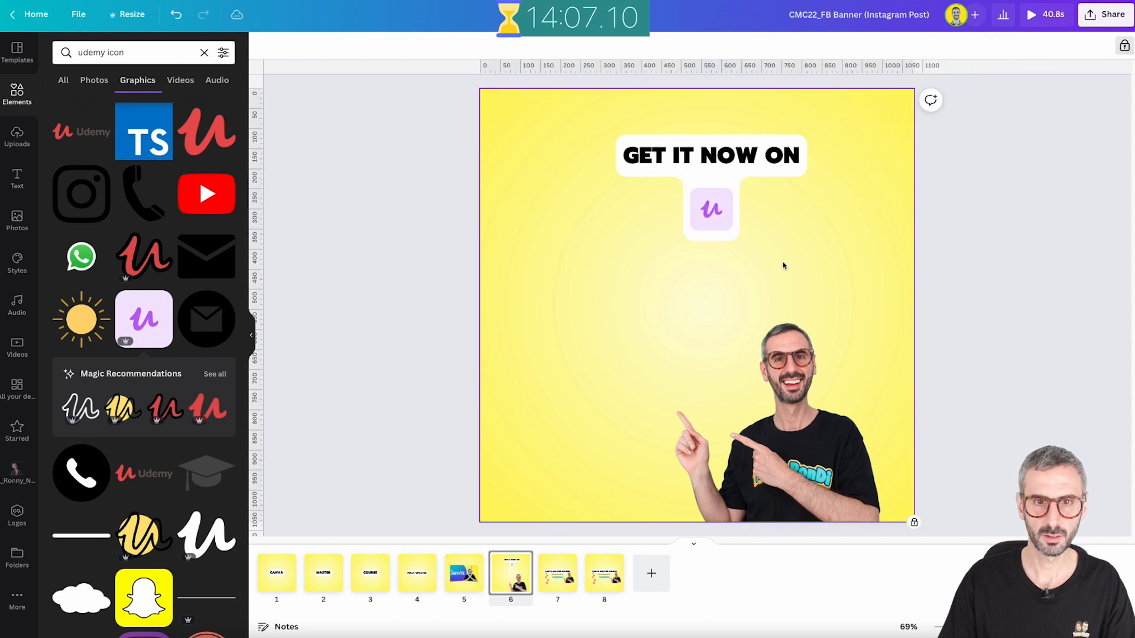
Enlarge the "GET IT NOW ON" title together with its Udemy icon to font size 72 and centre them horizontally on page 6
drag(552, 150, 729, 246)
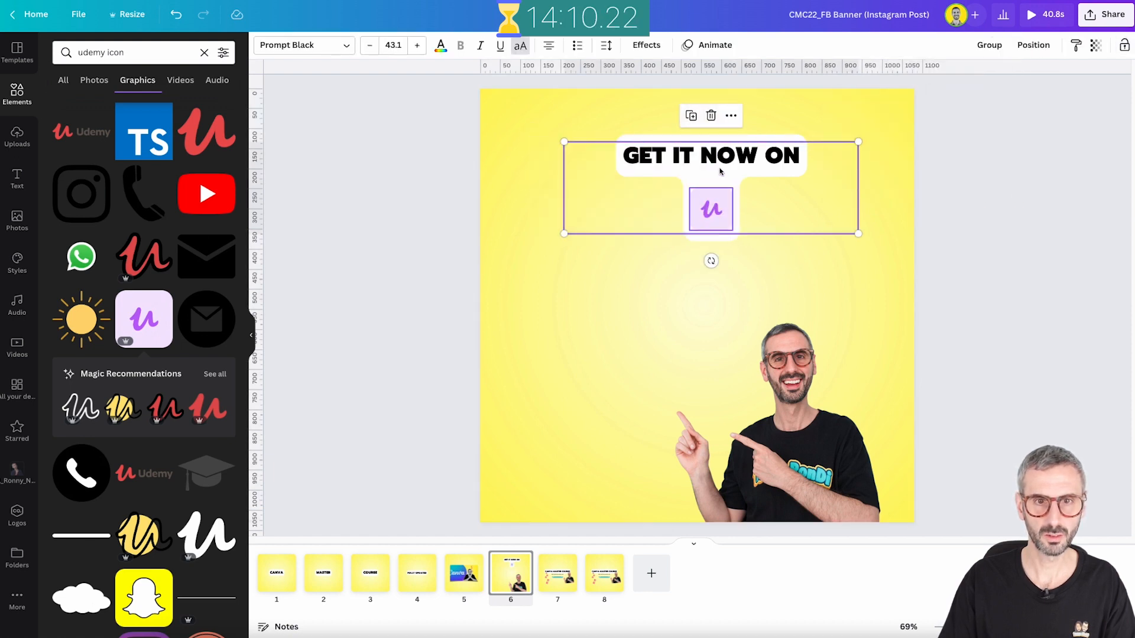
drag(719, 170, 684, 252)
drag(824, 223, 1021, 162)
drag(787, 203, 707, 212)
Tilt the pointing man's photo clockwise and move it into the lower-right corner of page 6, pointing up at the icon
click(697, 349)
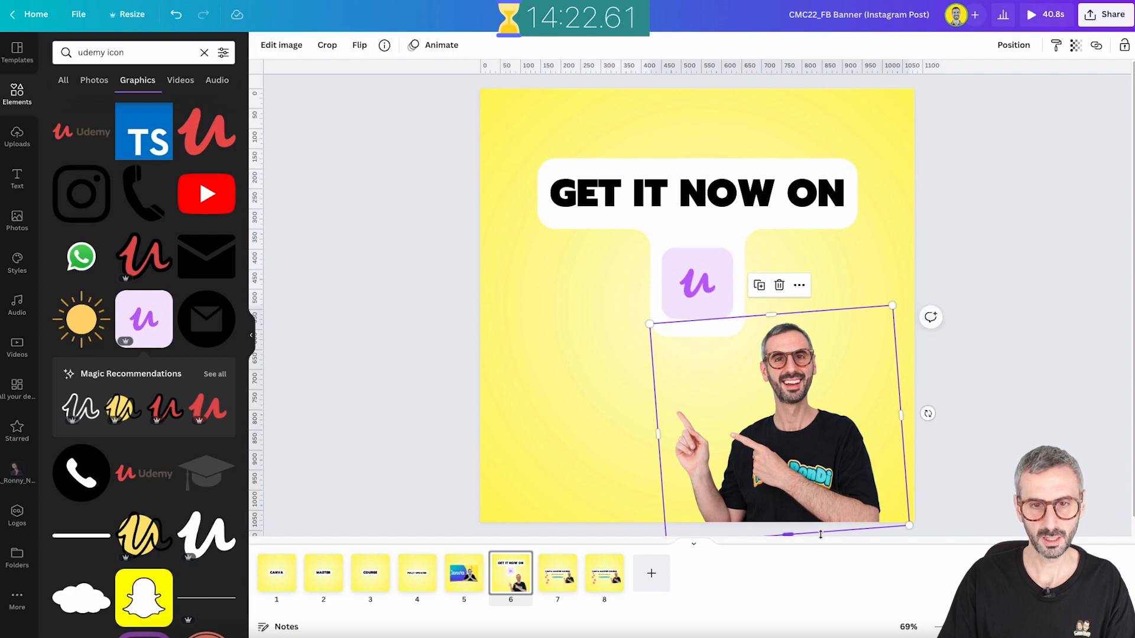
scroll(925, 410, down, 1)
drag(927, 401, 925, 442)
drag(793, 452, 847, 454)
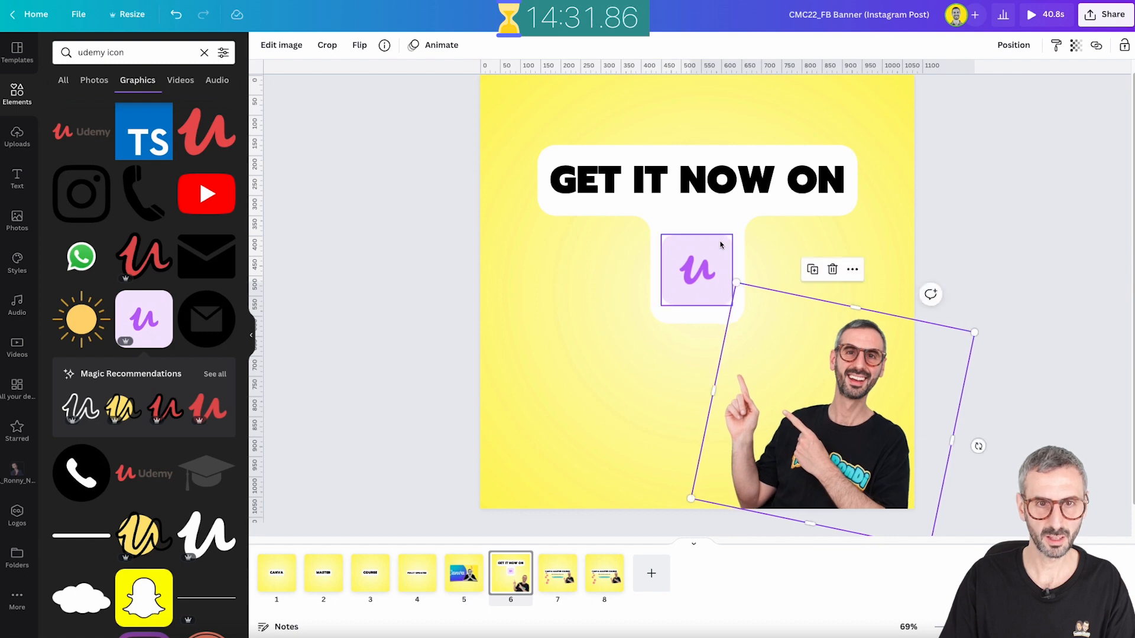
Group the "GET IT NOW ON" title with the Udemy icon and move the group slightly lower on the page
drag(670, 131, 698, 303)
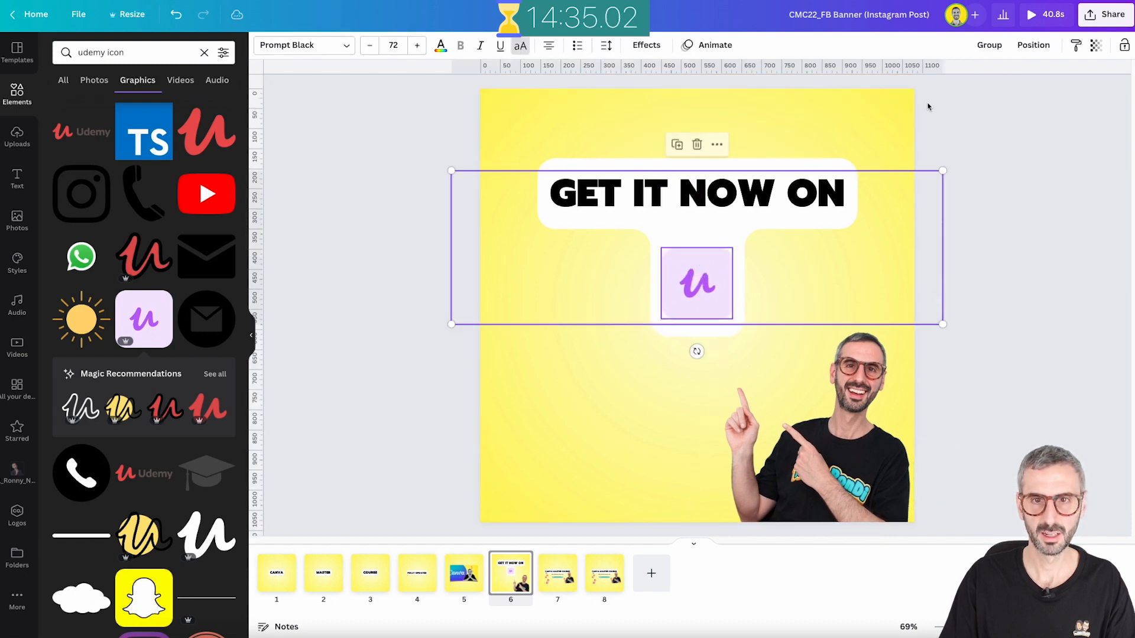
click(993, 47)
drag(741, 196, 741, 224)
click(1059, 294)
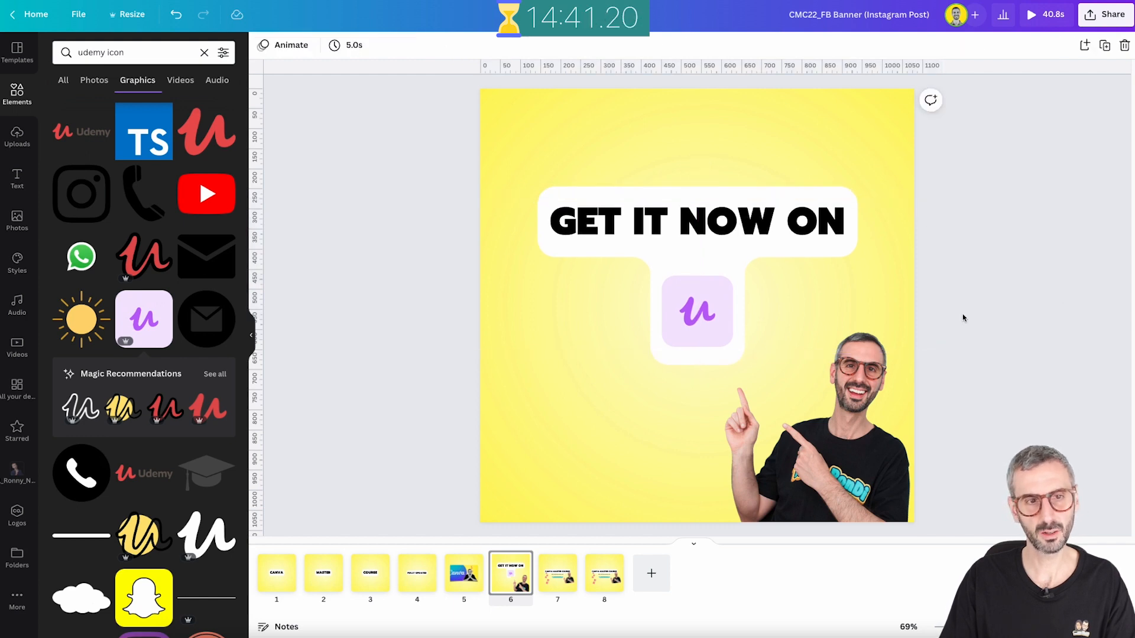
Search the graphics for "arrow sticker" and add the white looping arrow to page 6
click(135, 52)
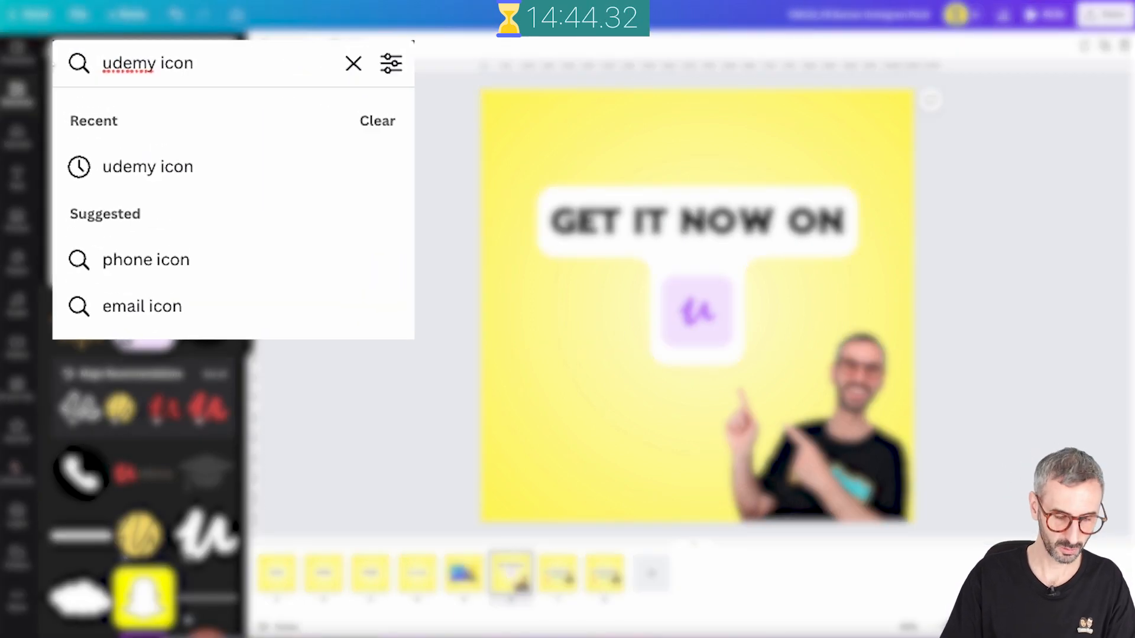
key(ctrl+a)
text(arr)
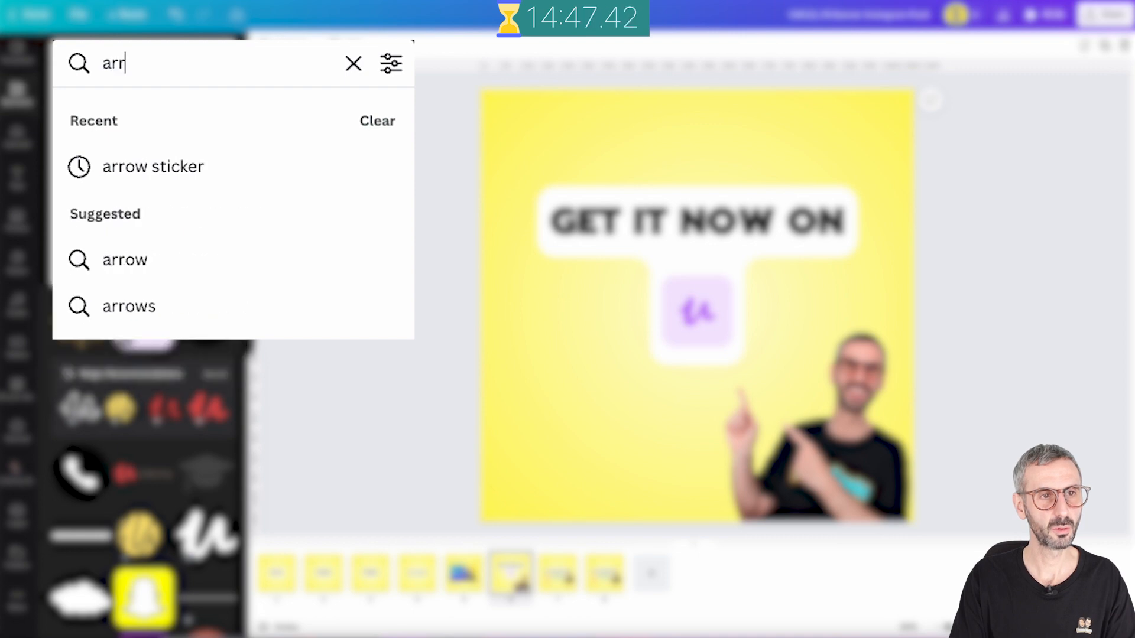
text(ow sticker)
key(Return)
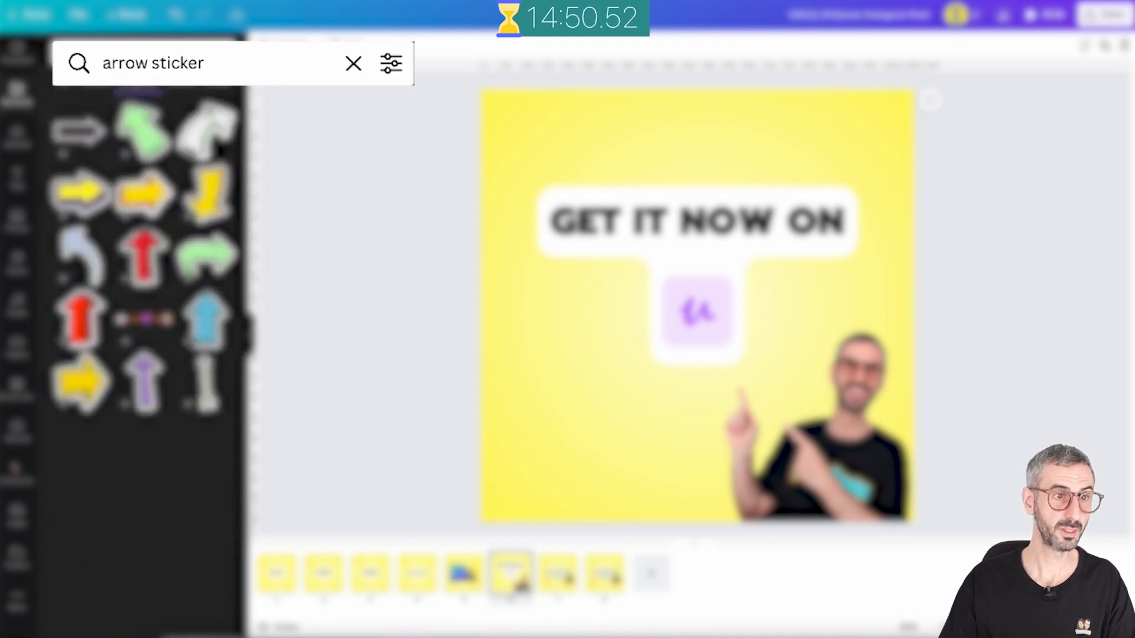
scroll(141, 207, down, 9)
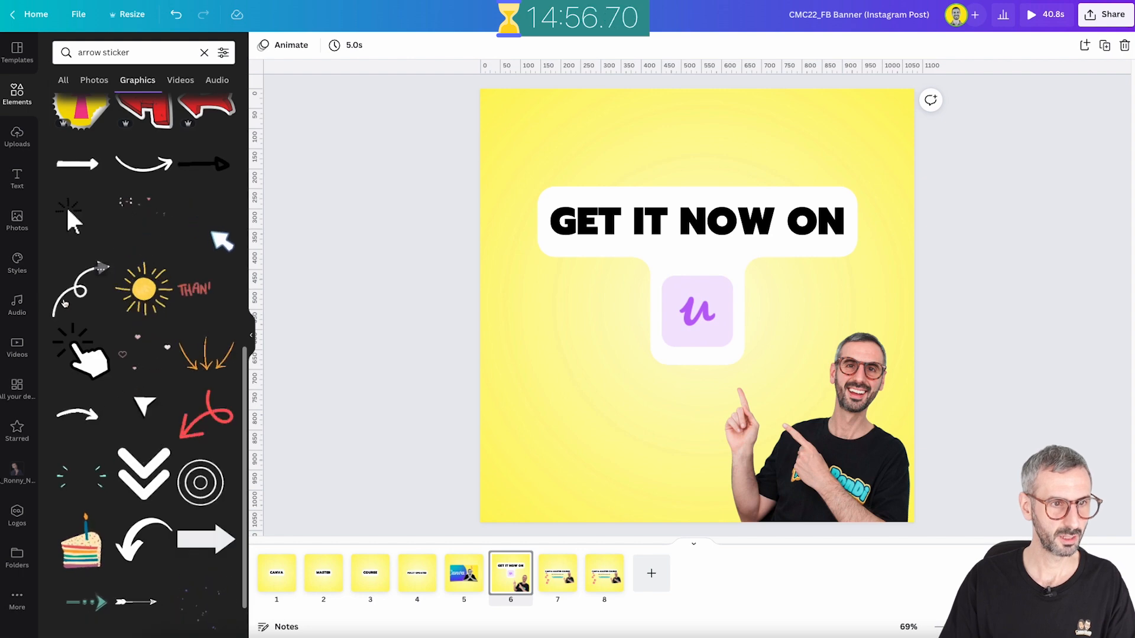
click(76, 293)
Shrink and rotate the looping arrow so it runs from the page's left edge and points at the Udemy icon
drag(871, 138, 697, 305)
drag(572, 425, 522, 385)
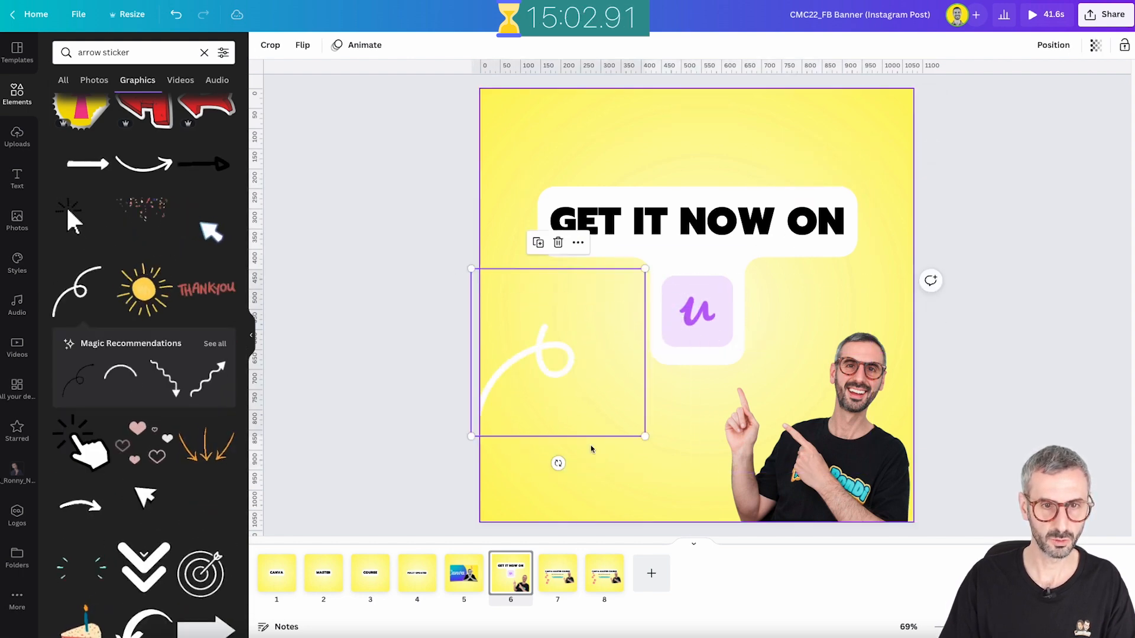
drag(559, 463, 497, 514)
drag(668, 302, 630, 321)
drag(560, 358, 578, 348)
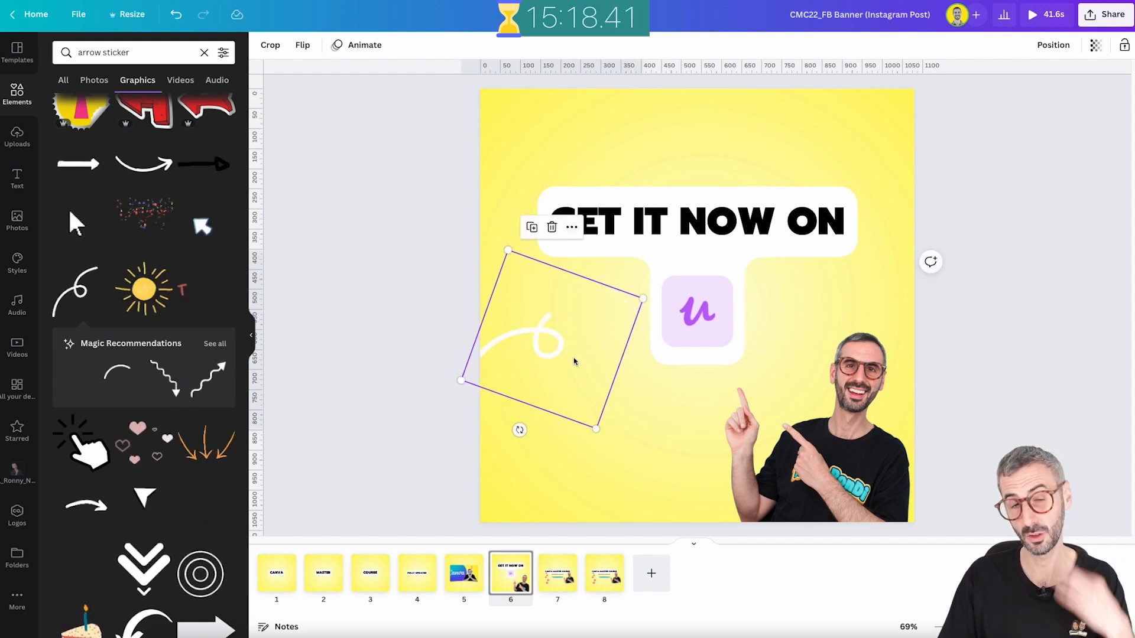
click(384, 426)
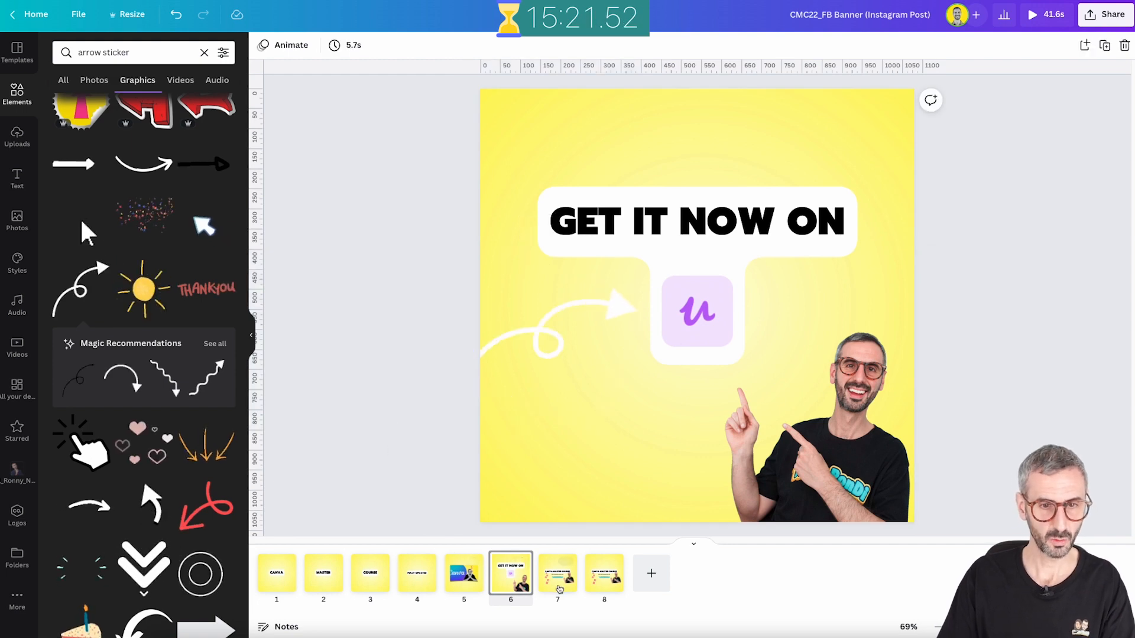
Delete pages 7 and 8, the leftover "CANVA MASTER COURSE" banner pages
click(558, 577)
shift+click(621, 591)
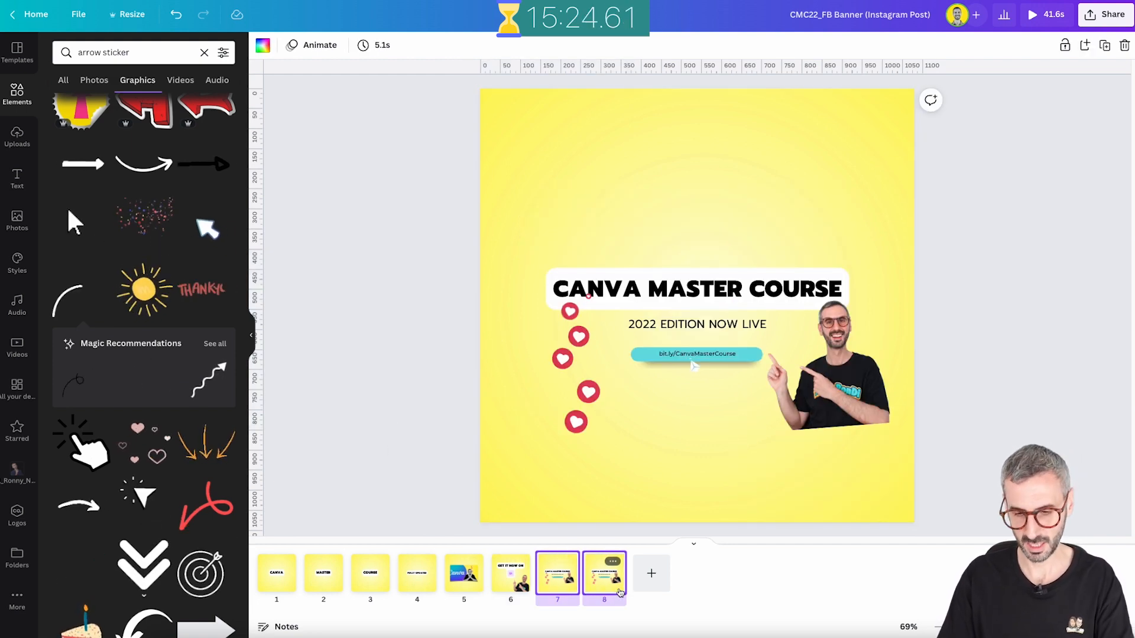
key(Delete)
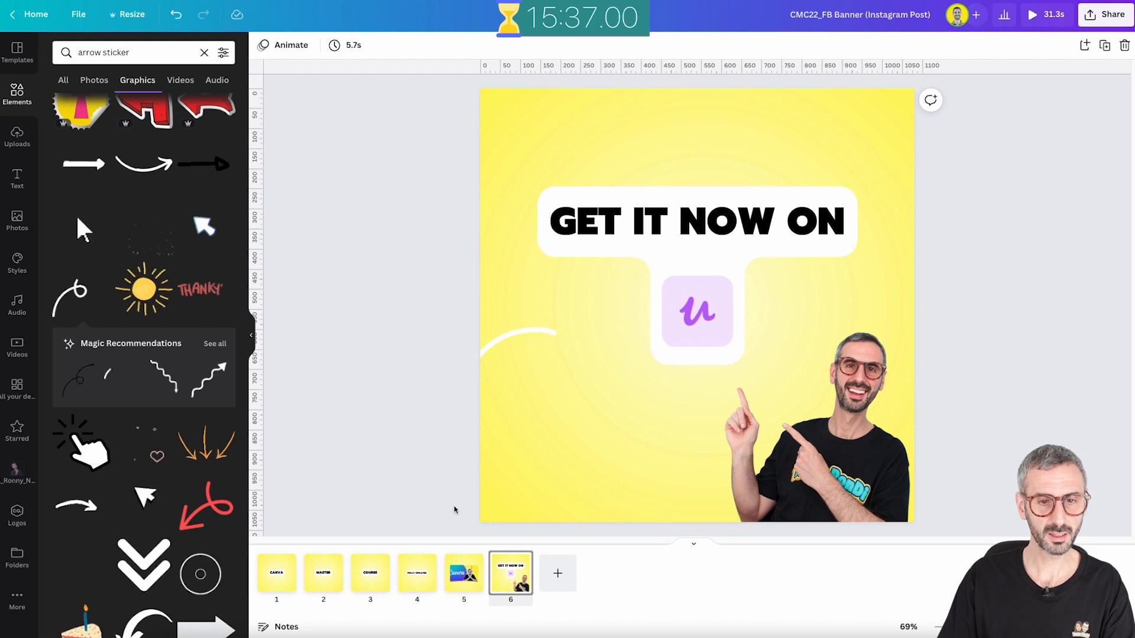
Switch back and forth between the scrolling page list and the page thumbnail view
click(696, 548)
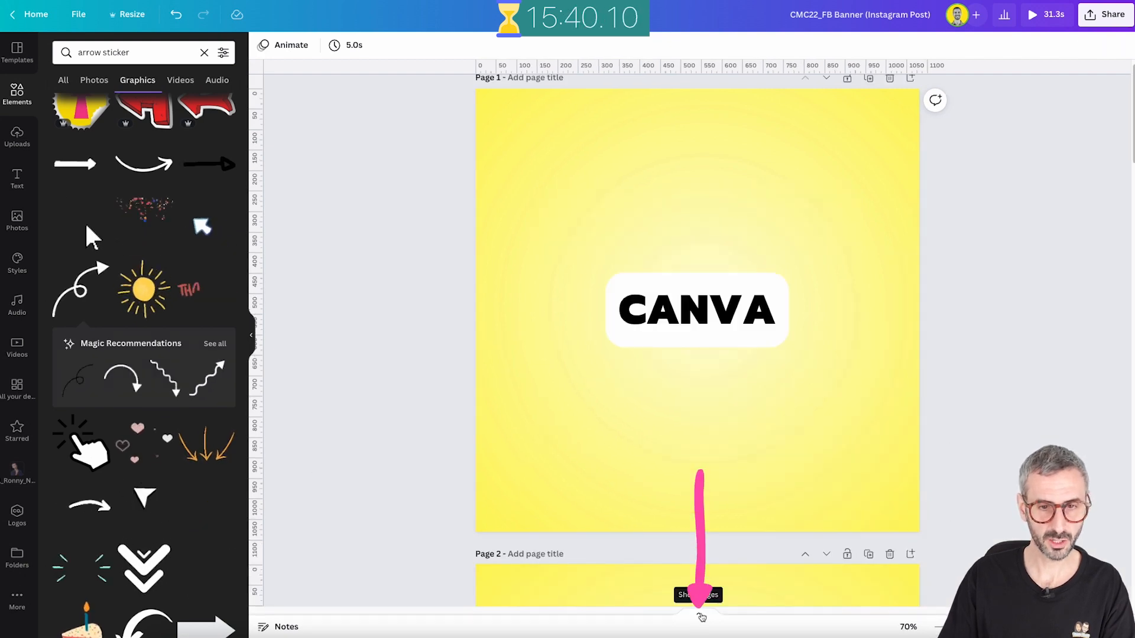
click(700, 618)
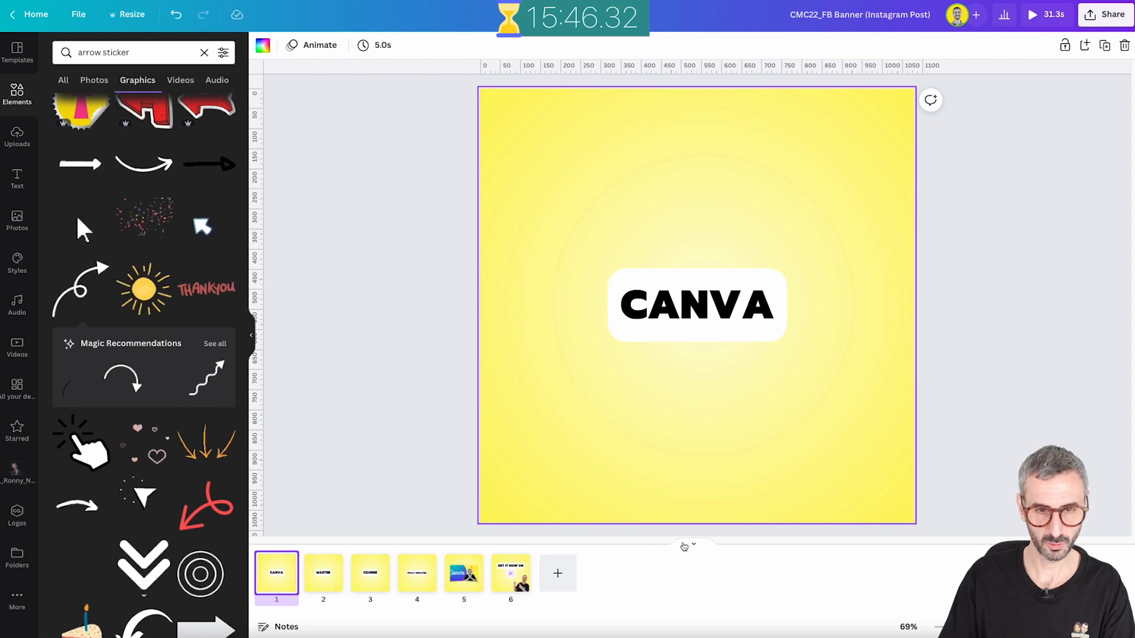
click(693, 544)
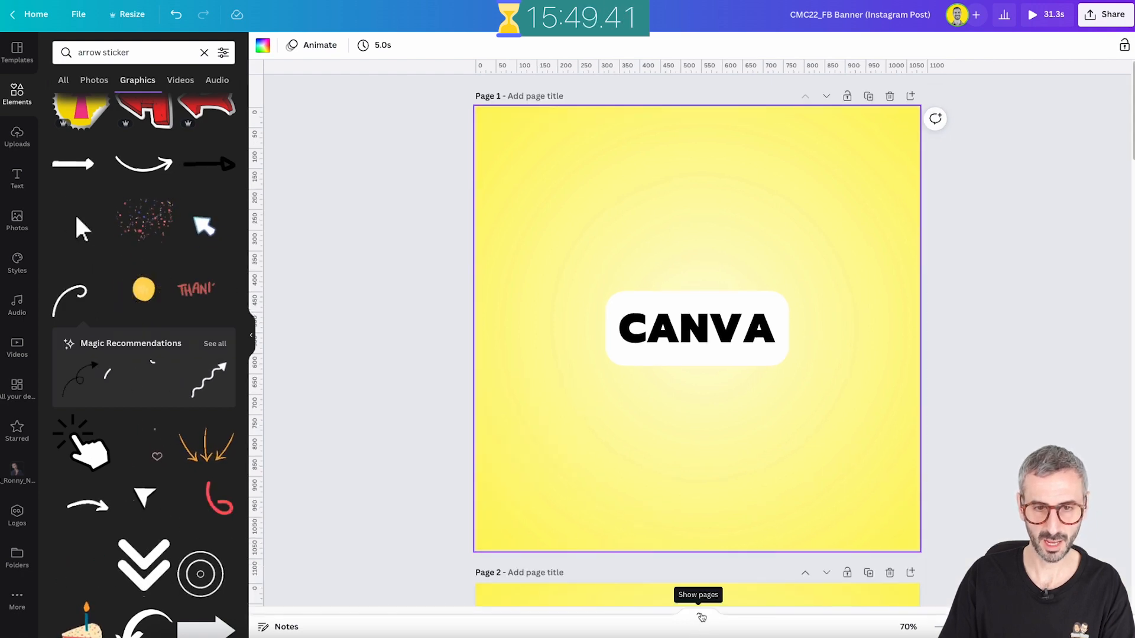
click(696, 617)
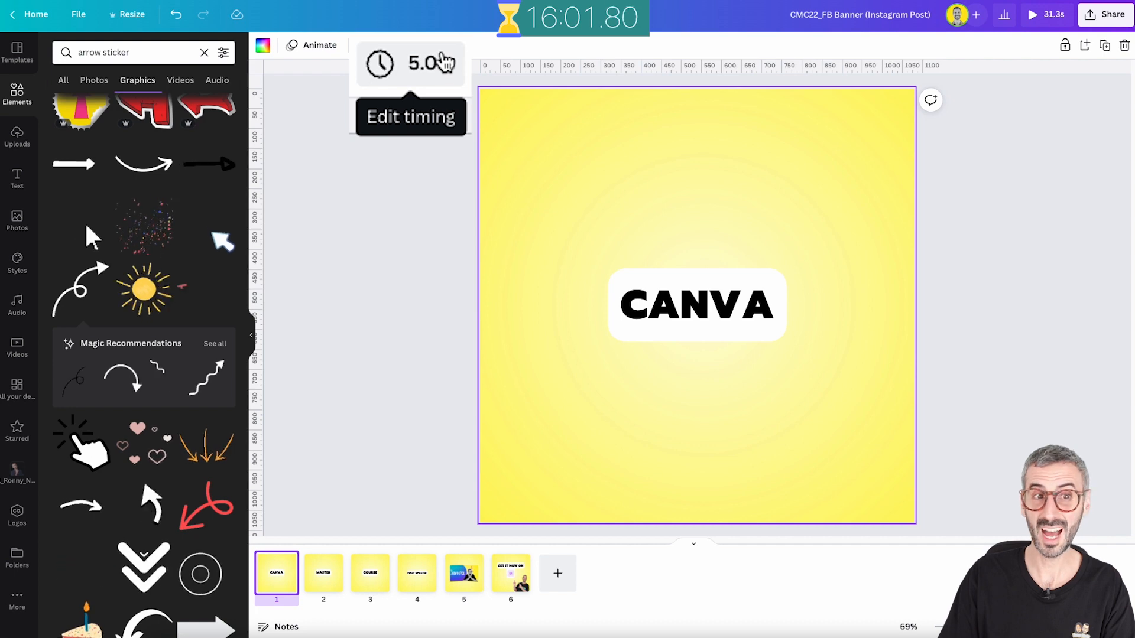
Check the durations of pages 2, 3 and 4
click(336, 579)
click(370, 574)
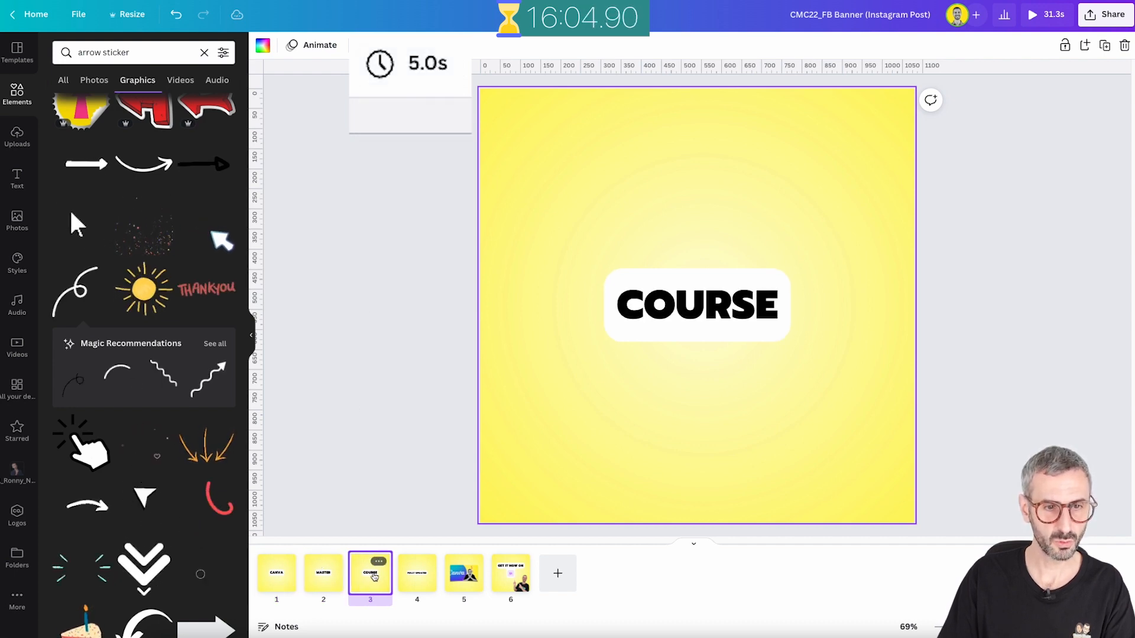
click(418, 575)
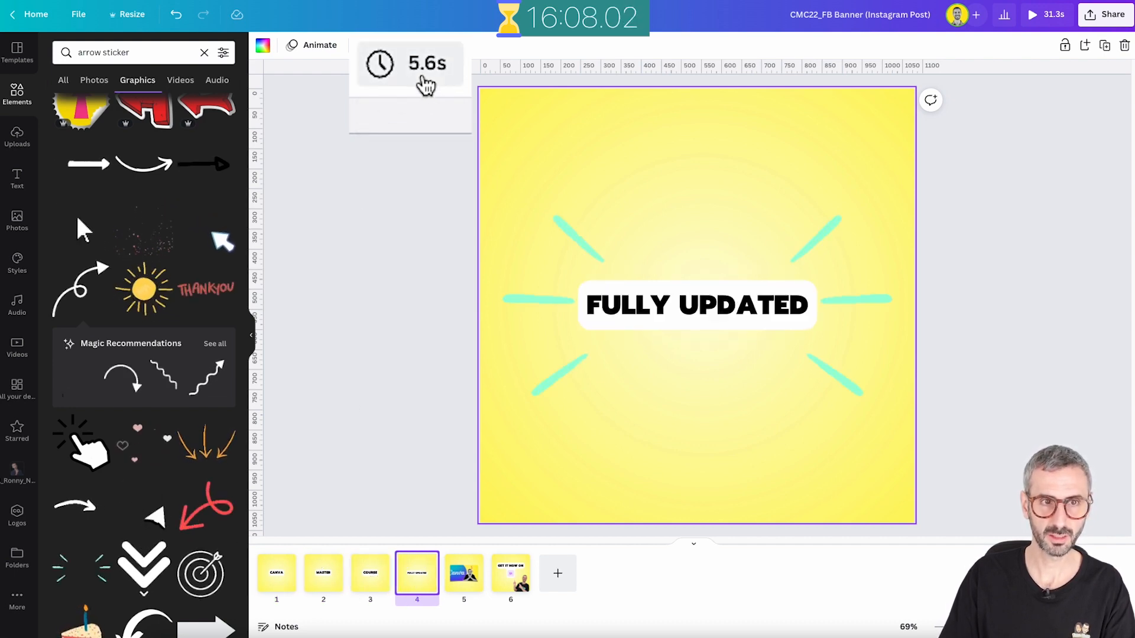
Set the duration of page 1, "CANVA", to 0.7 seconds
click(282, 584)
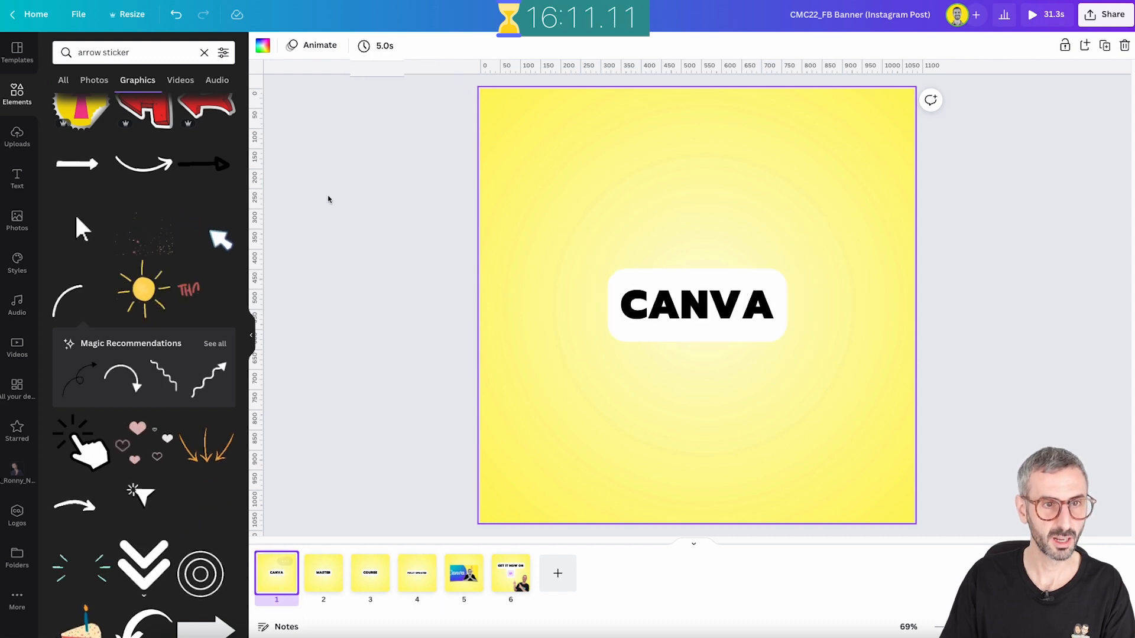
click(380, 46)
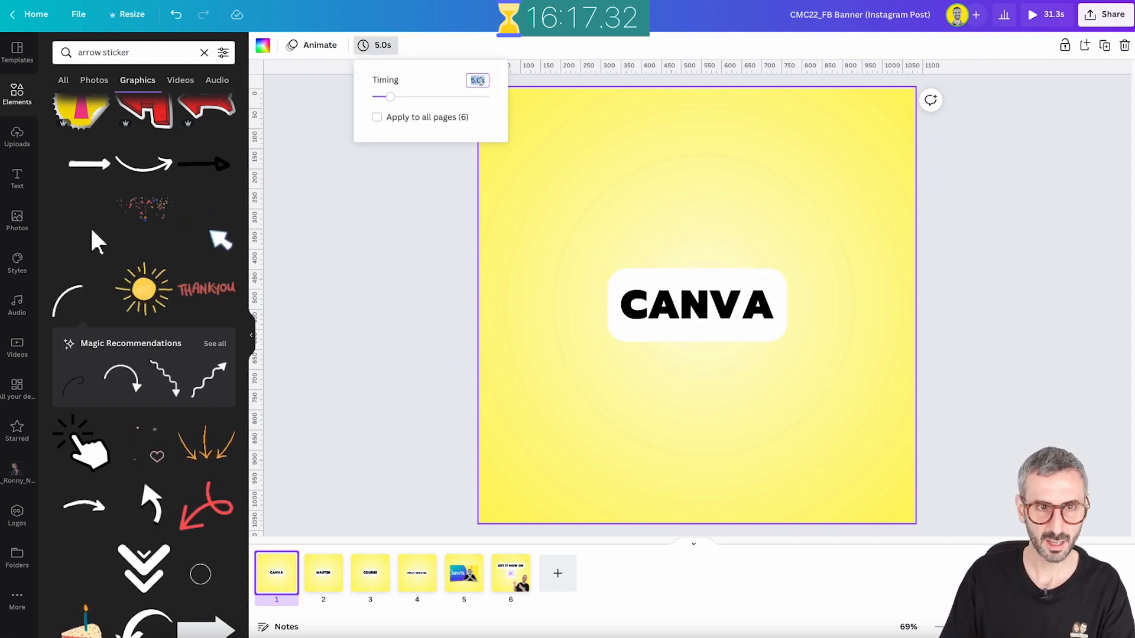
click(391, 97)
drag(390, 96, 373, 97)
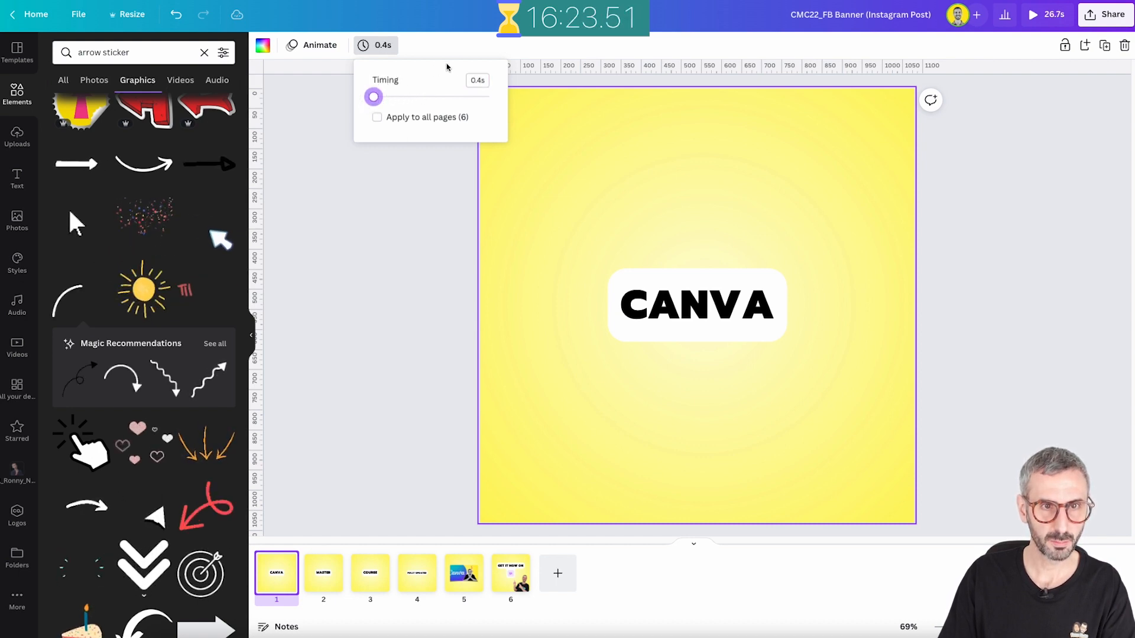
click(478, 80)
text(0.7s)
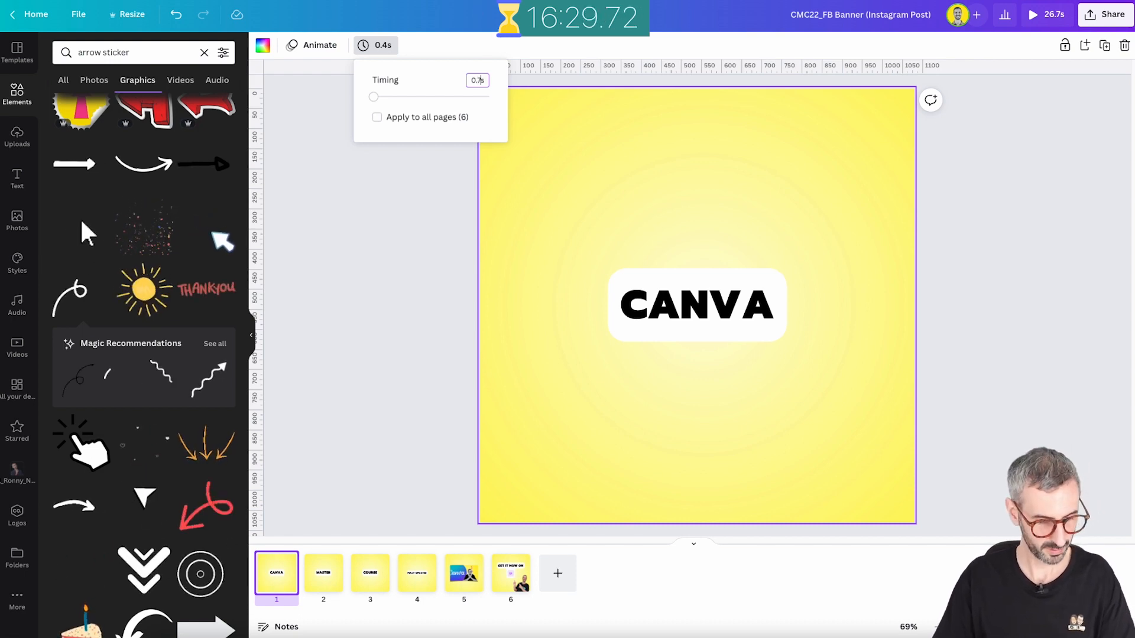
click(479, 80)
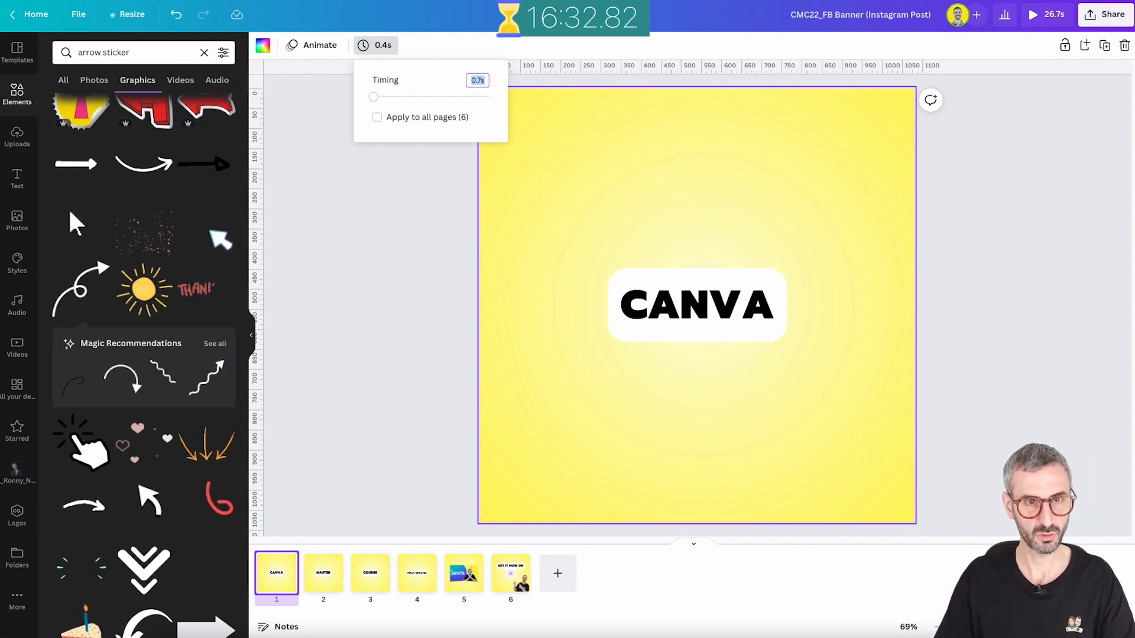
key(Return)
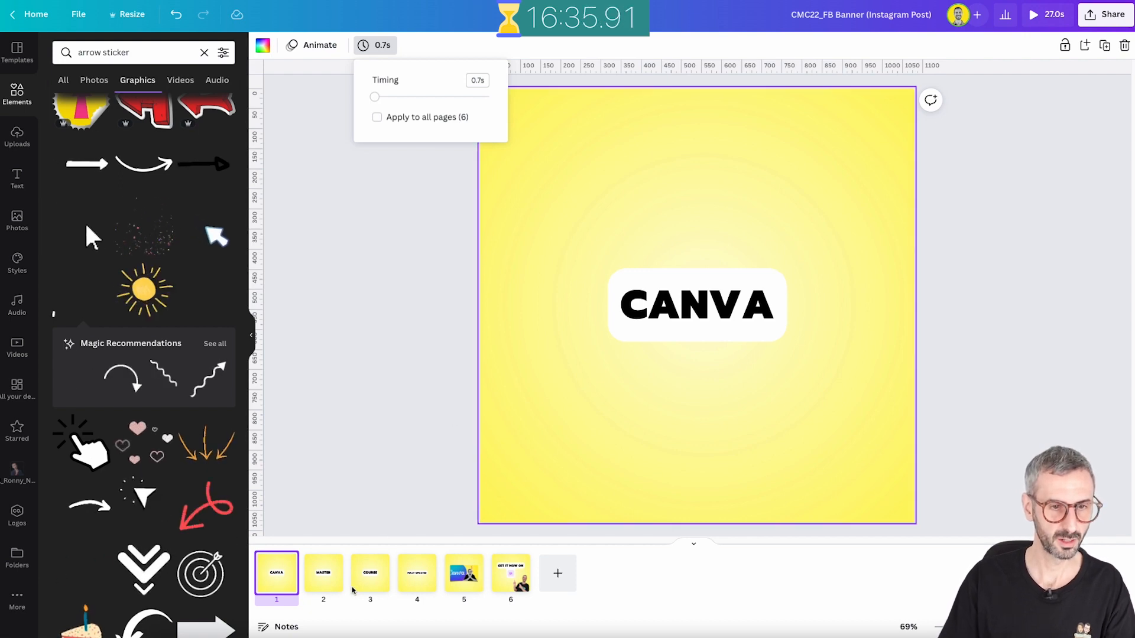
Set the duration of page 2, "MASTER", to 0.7 seconds
click(324, 584)
click(264, 584)
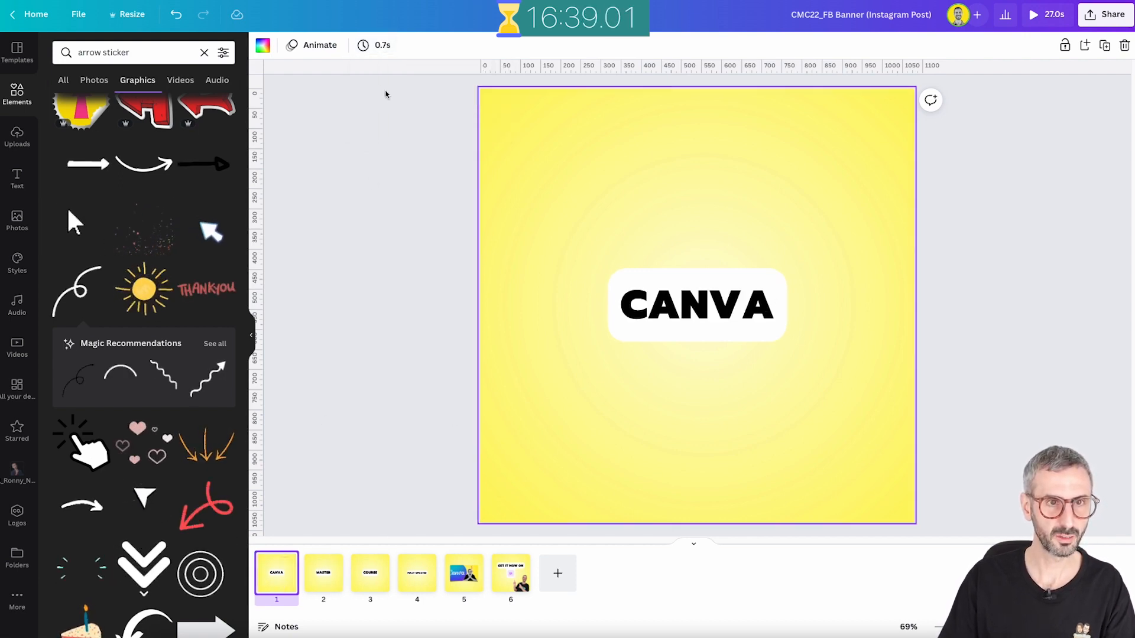
click(324, 573)
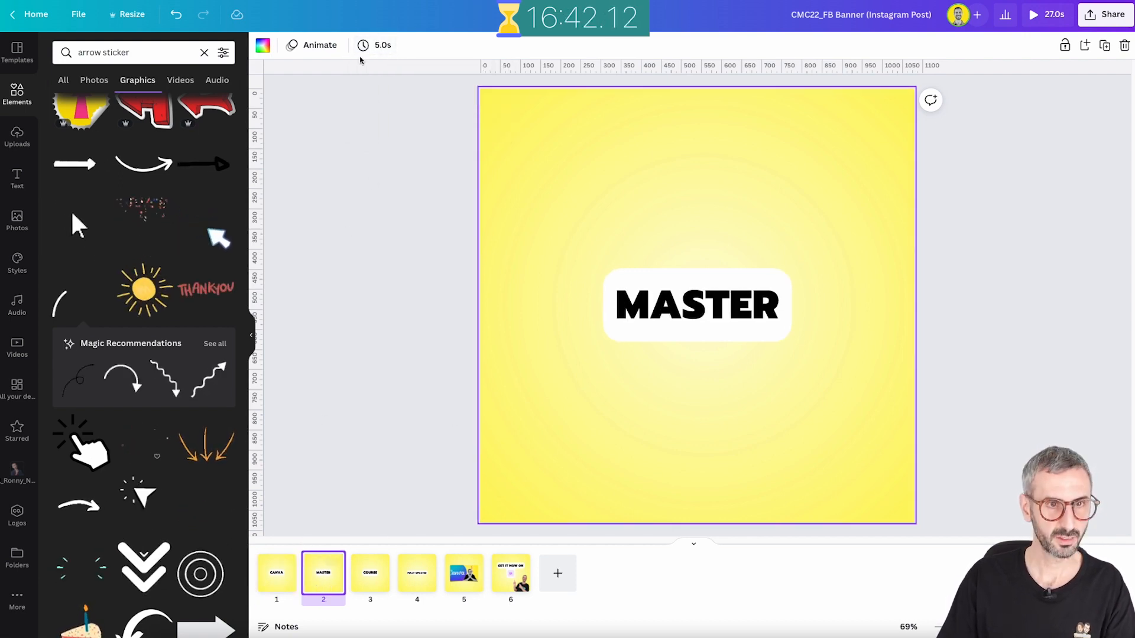
click(376, 46)
text(0.7s)
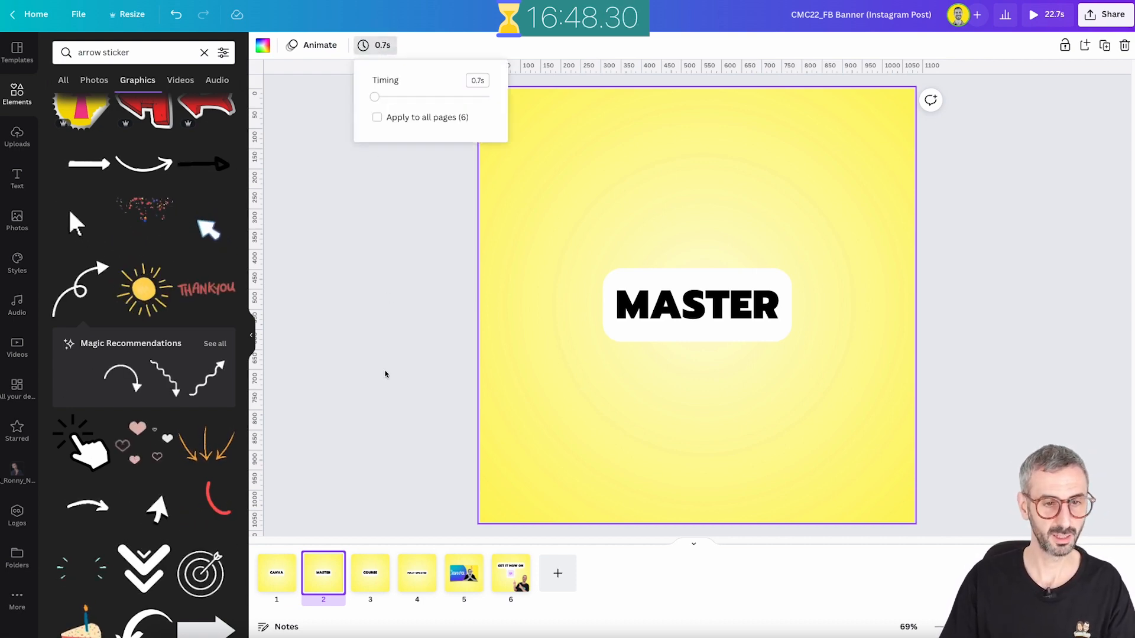
Set the duration of page 3, "COURSE", to 0.7 seconds
click(375, 588)
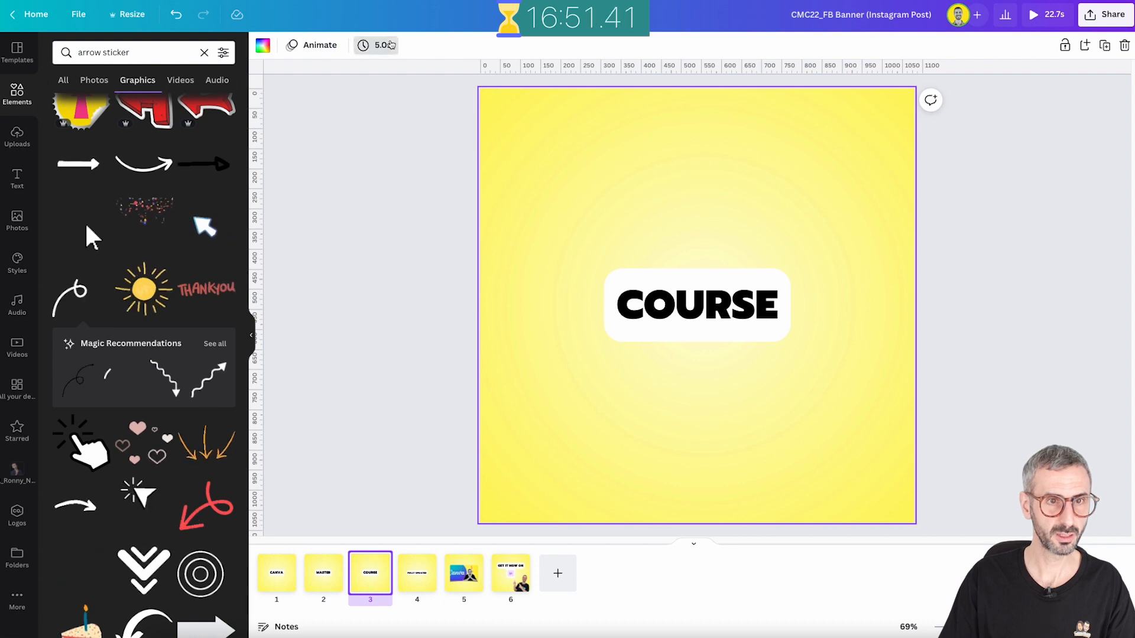
click(387, 46)
text(0.7s)
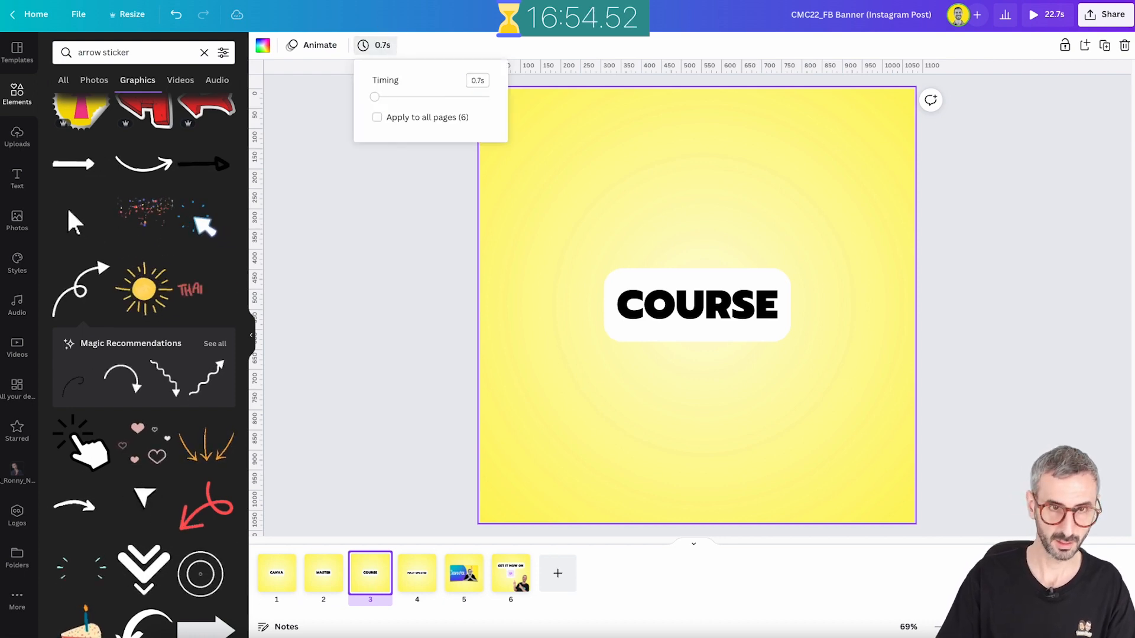
key(Return)
Set the duration of page 4, "FULLY UPDATED", to 1.5 seconds
click(417, 572)
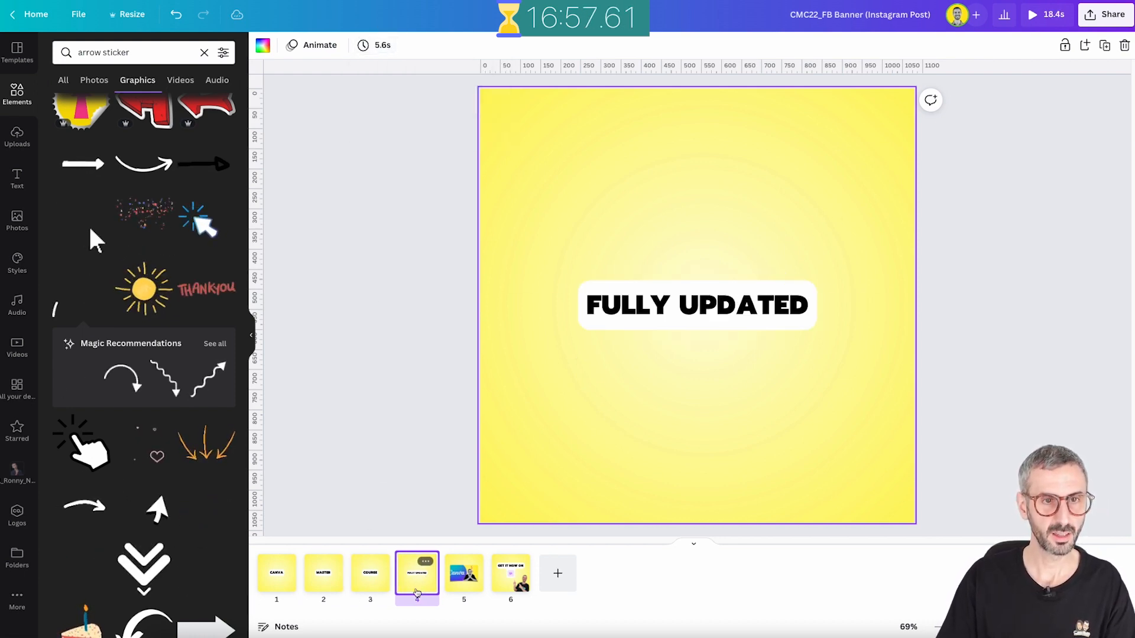
click(381, 47)
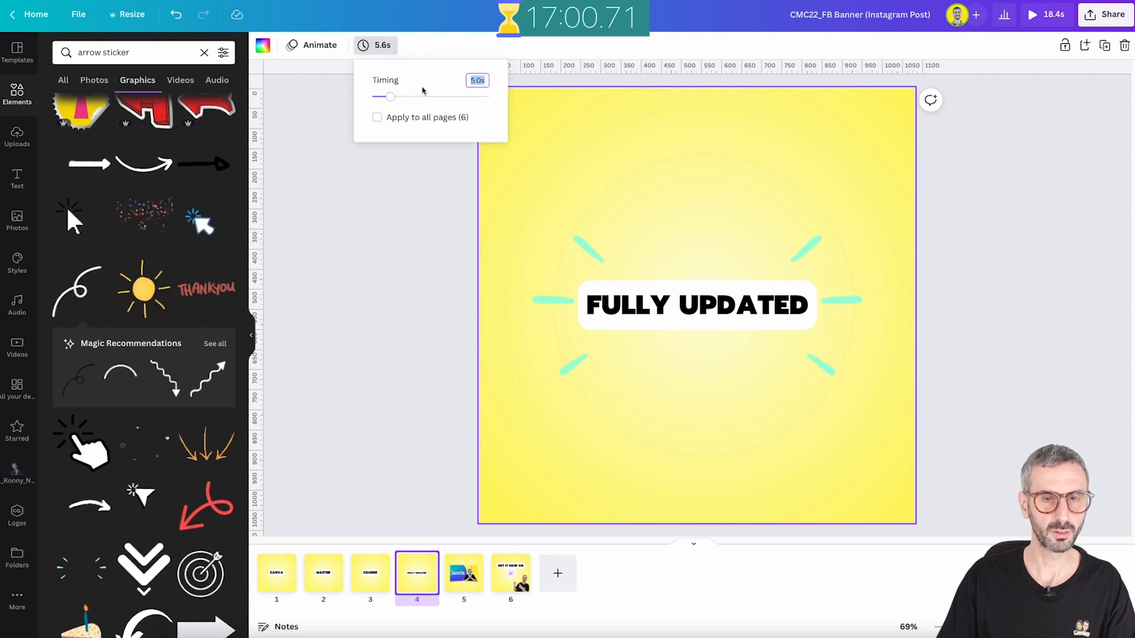
text(1.5)
key(Return)
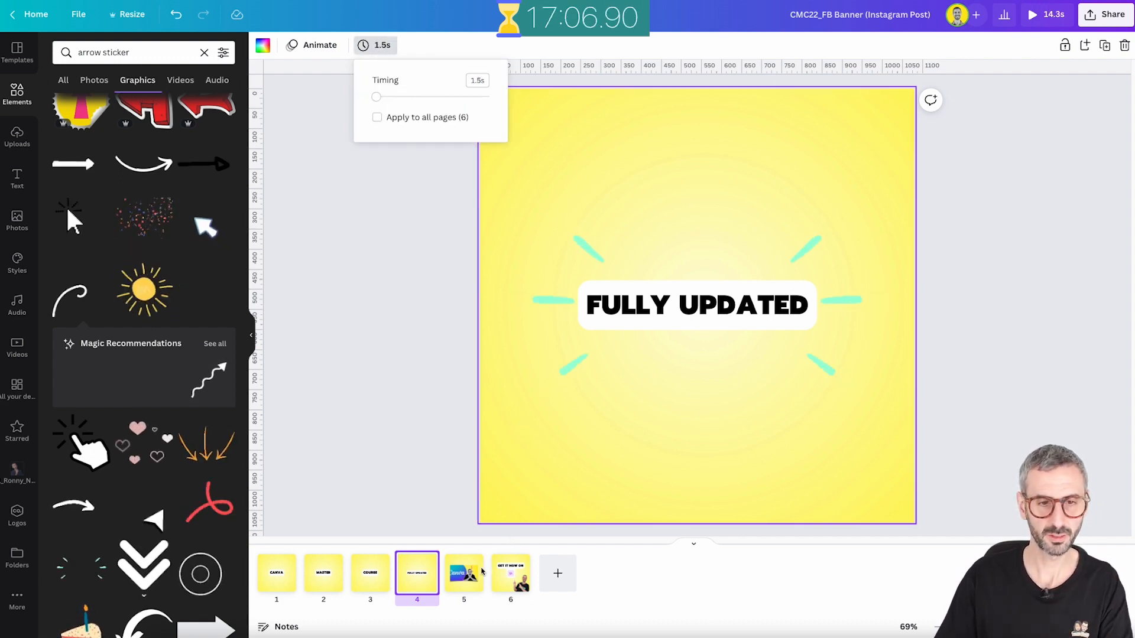
Set the duration of page 5, with the Canva course image, to 1.5 seconds
click(462, 582)
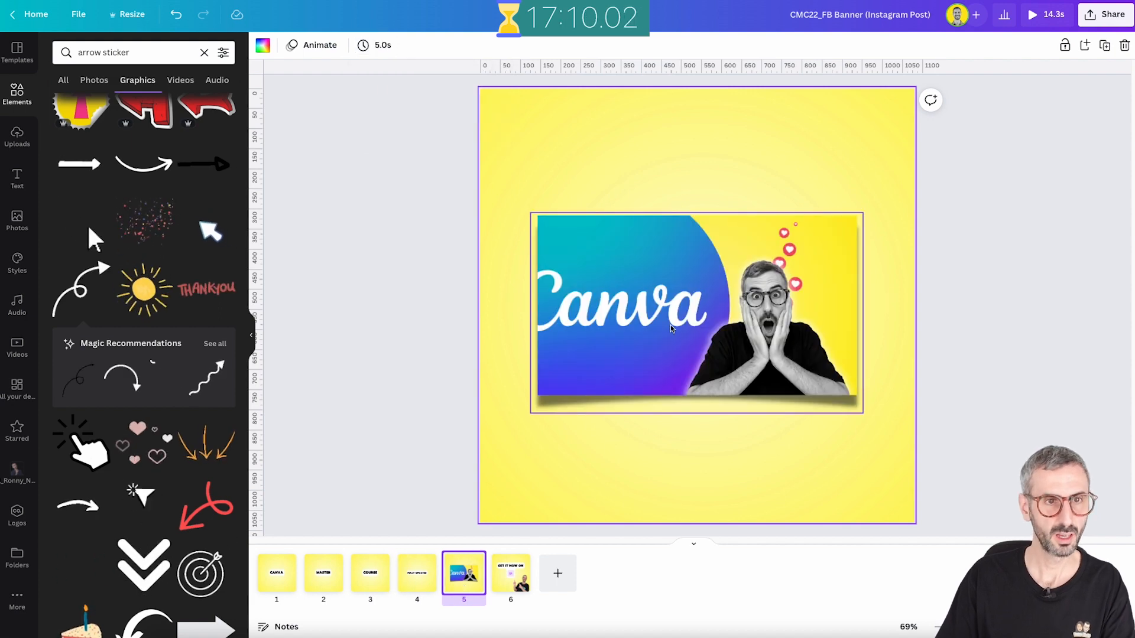
click(383, 47)
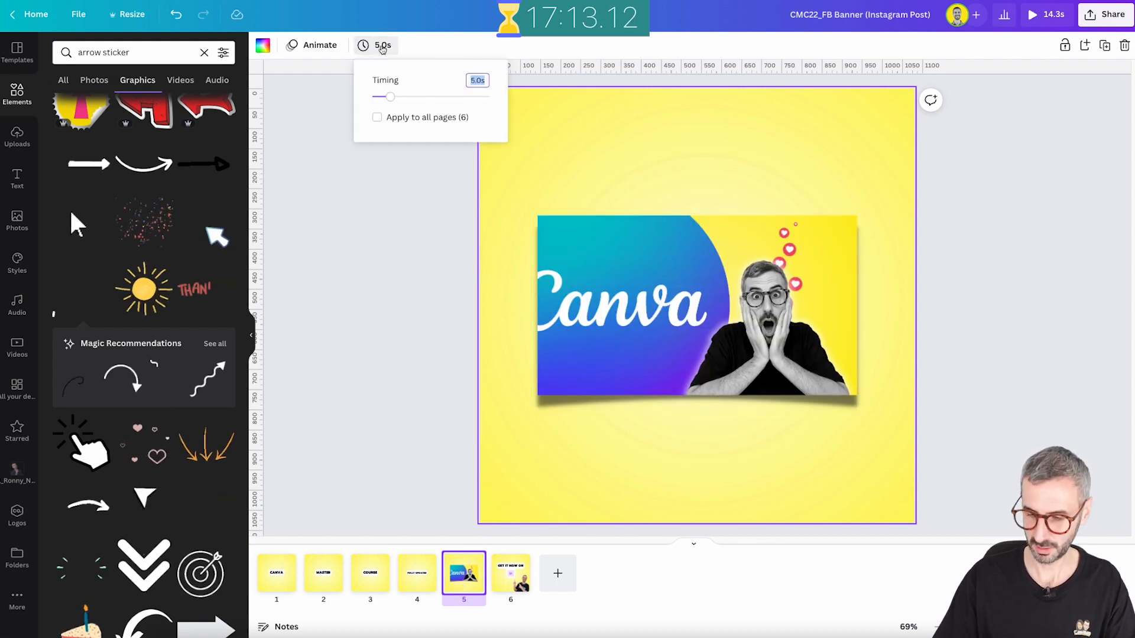
text(1.5)
key(Return)
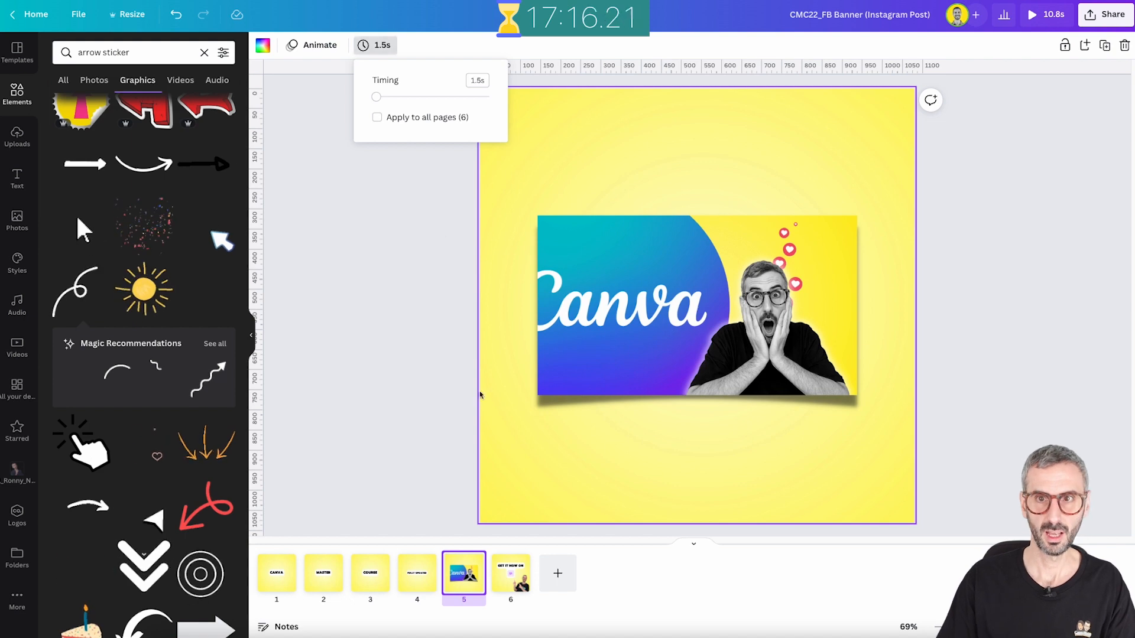
Set the duration of page 6, "GET IT NOW ON", to 2.0 seconds
click(502, 590)
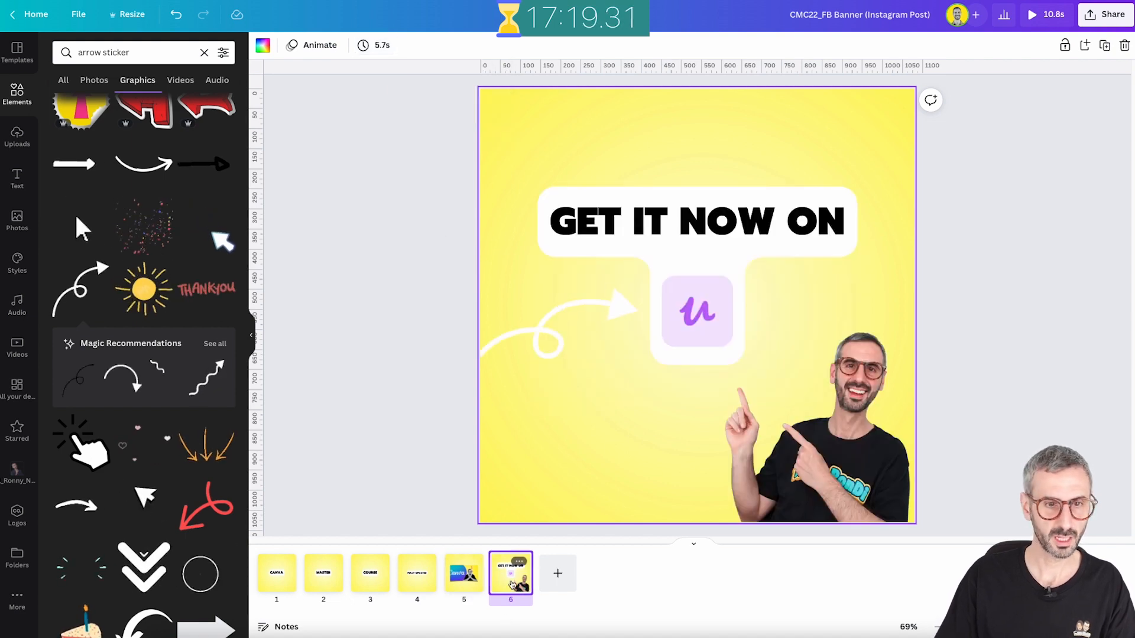
click(382, 47)
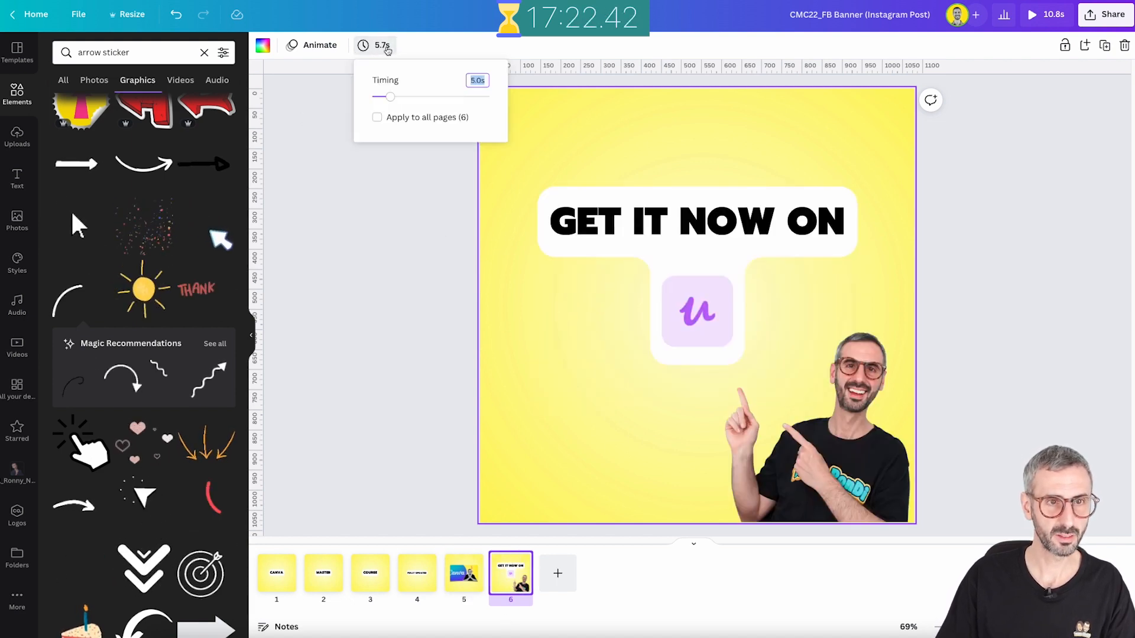
text(2)
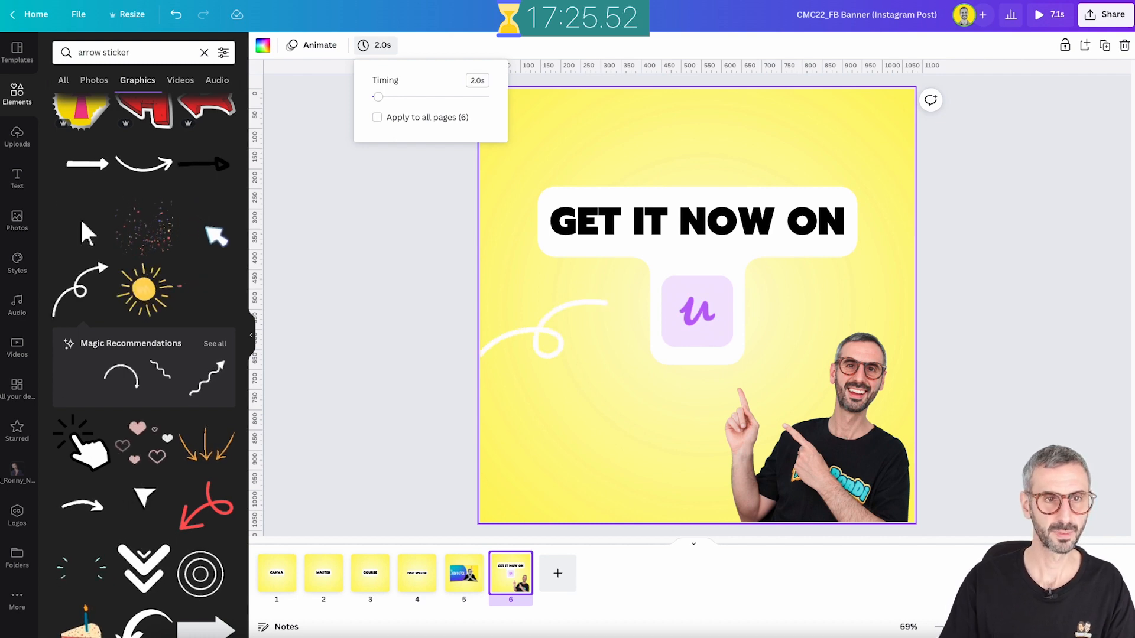
click(383, 296)
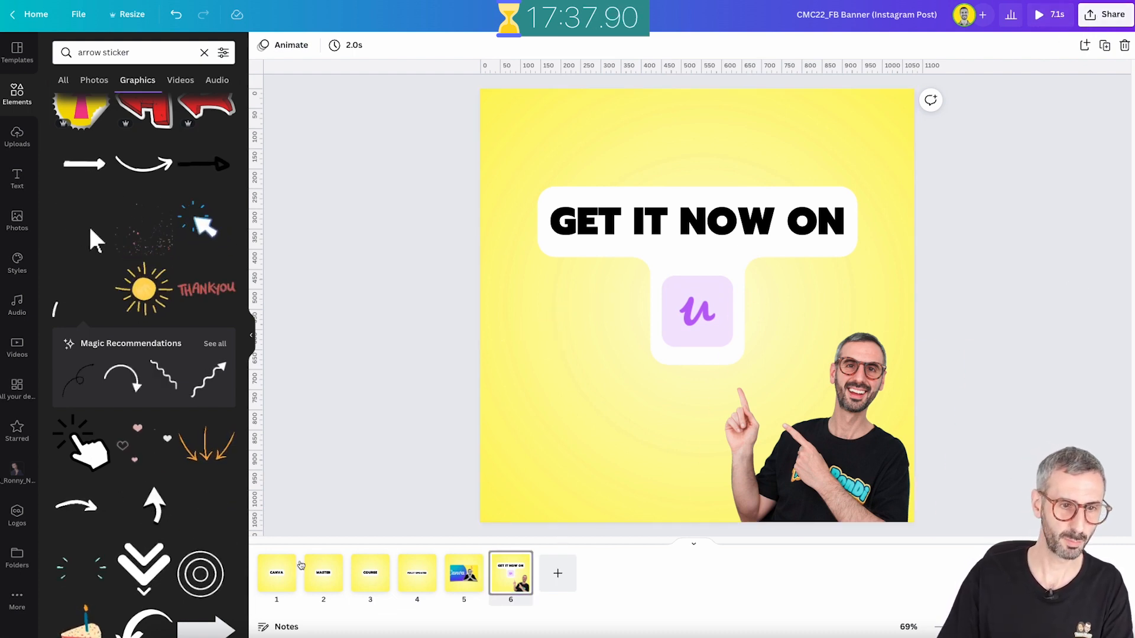
Apply the Stomp text animation to the "CANVA" text on page 1, set to animate on enter only
click(290, 578)
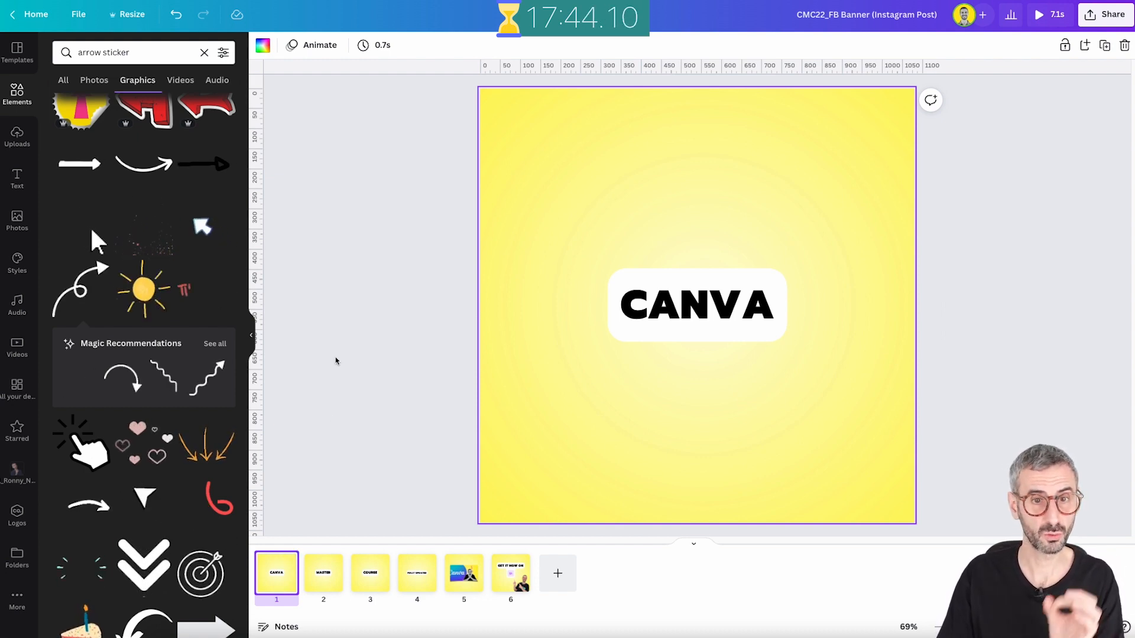
click(321, 451)
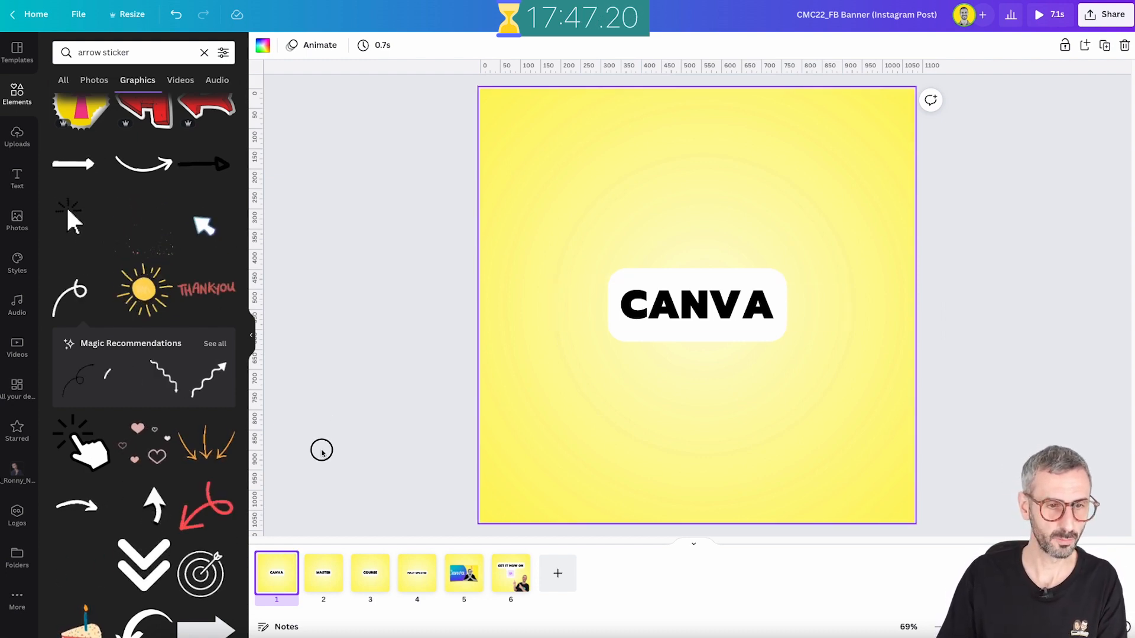
click(650, 313)
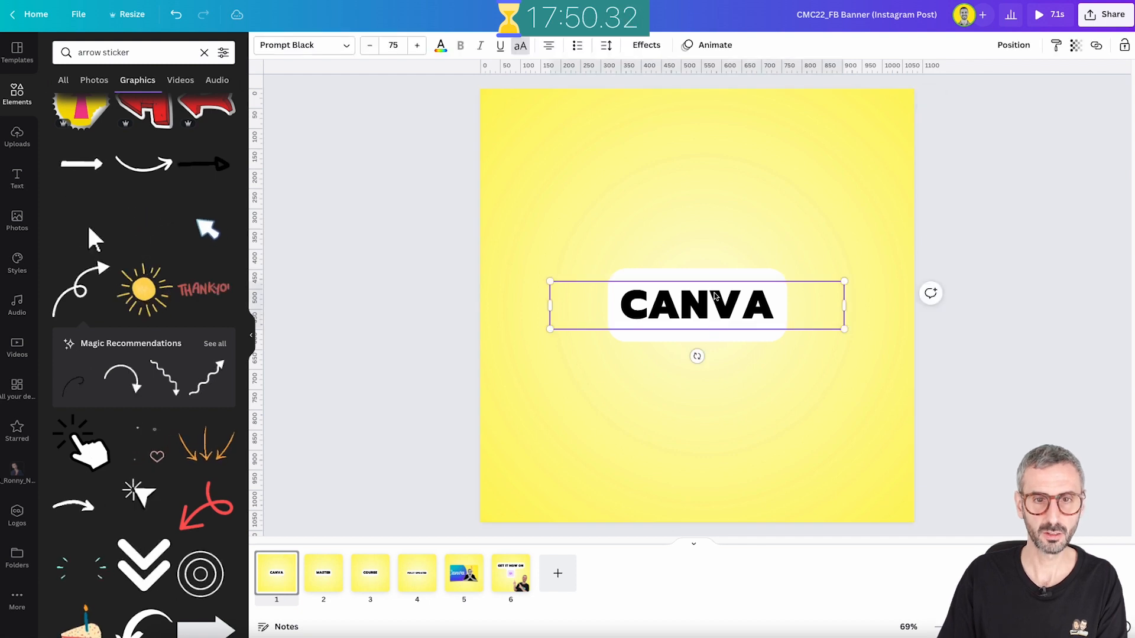
click(717, 45)
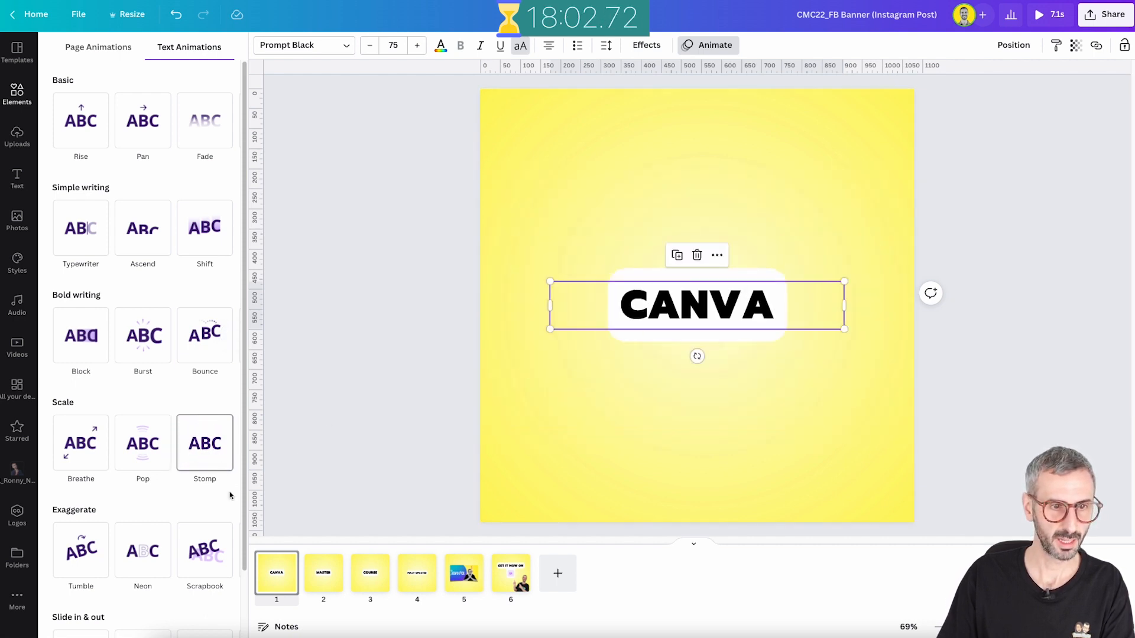
click(219, 444)
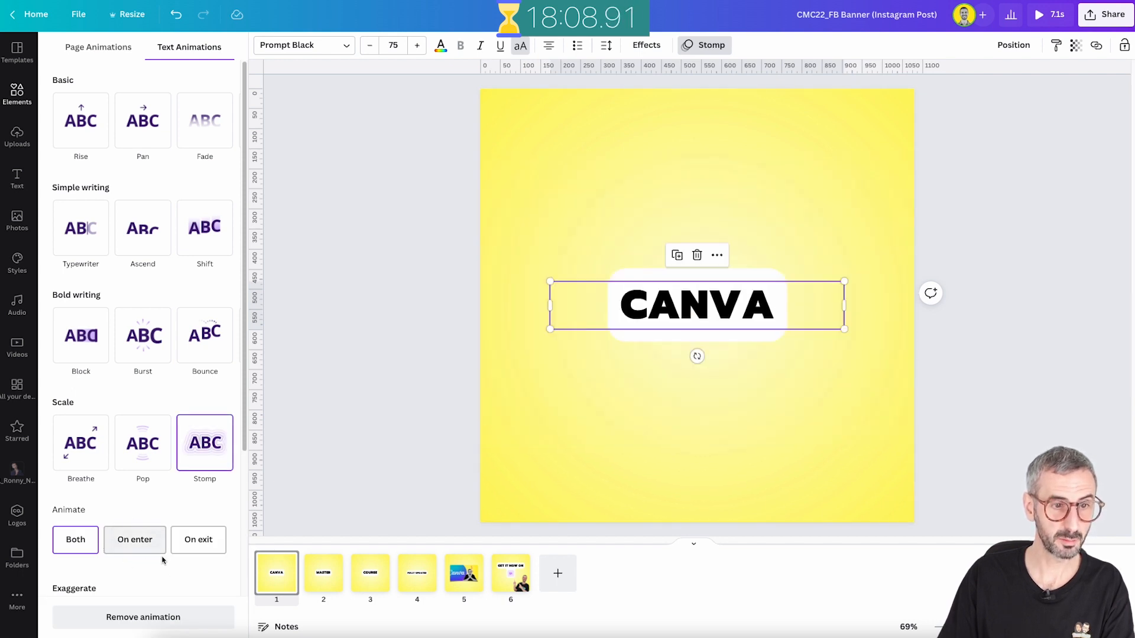
click(140, 549)
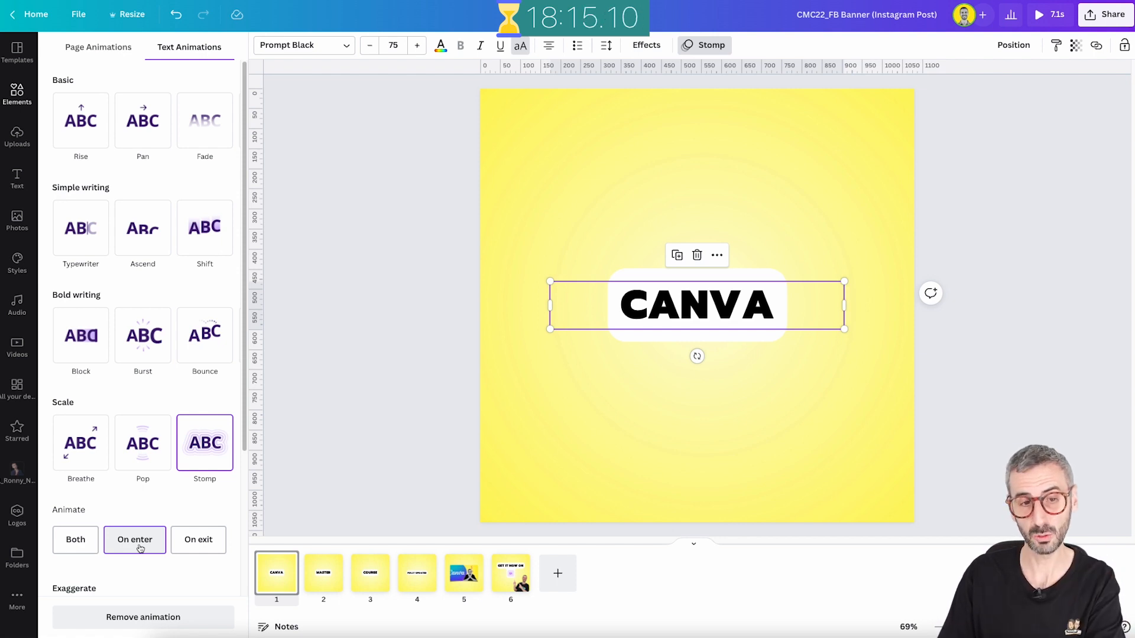
Apply the Pop text animation to the "MASTER" text on page 2, set to animate on enter only
click(321, 583)
click(698, 306)
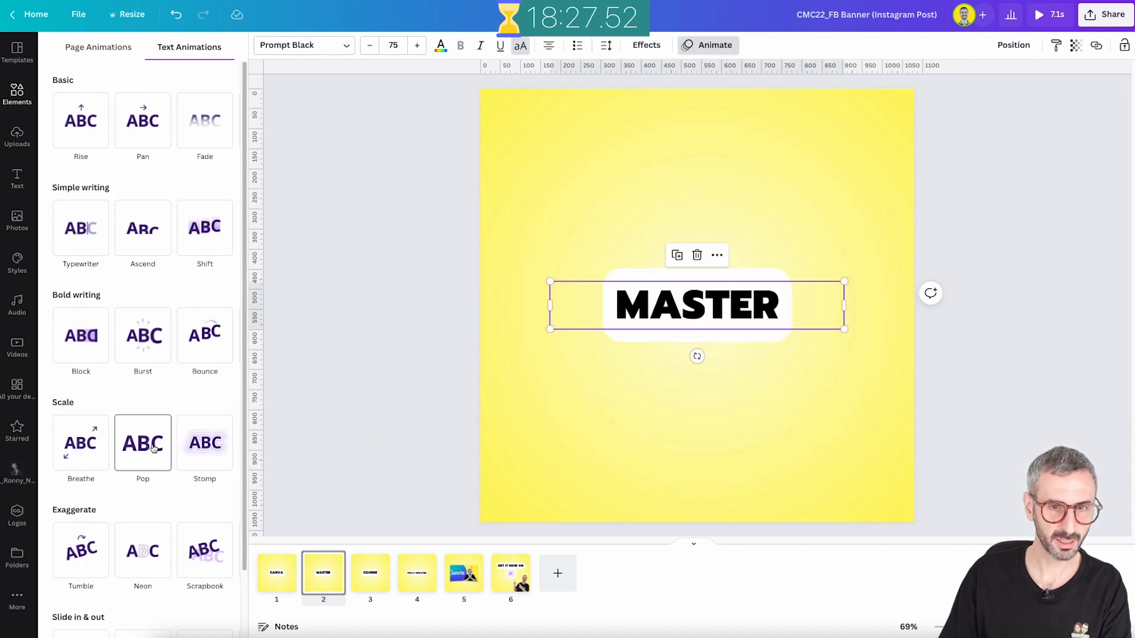
click(153, 448)
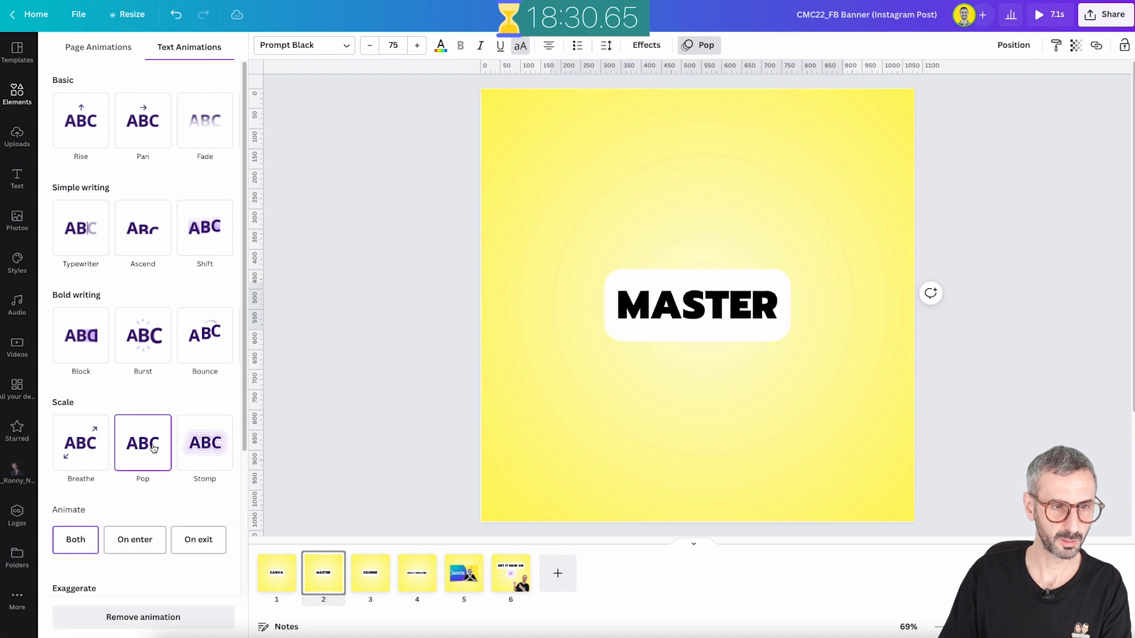
click(143, 541)
Apply the Pop text animation to the "COURSE" text on page 3, set to animate on enter only
click(371, 581)
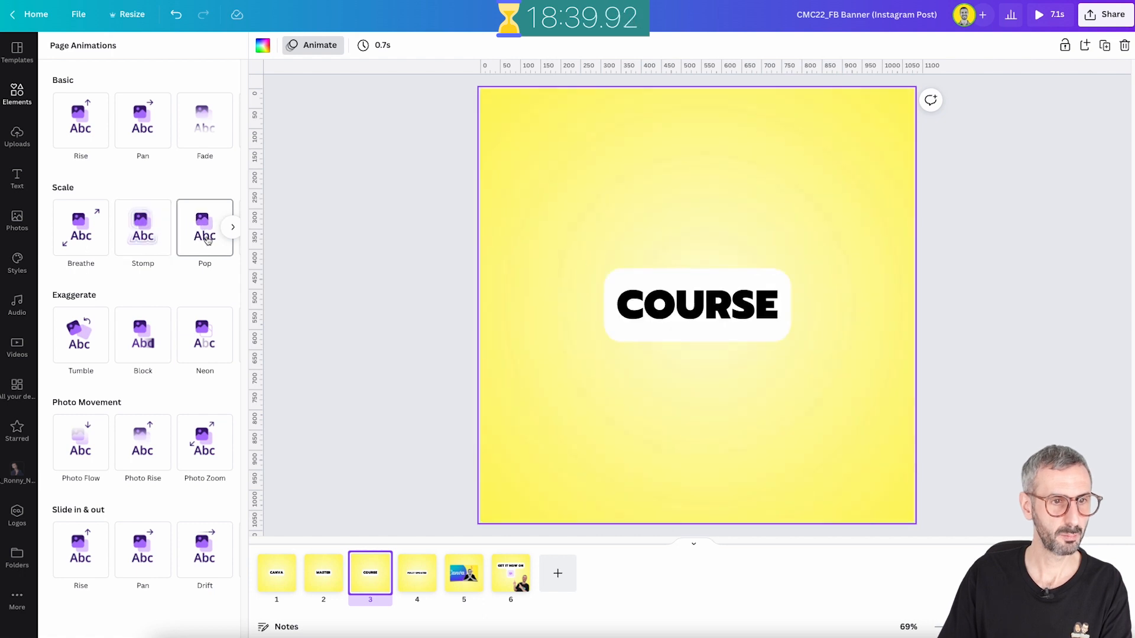
click(720, 285)
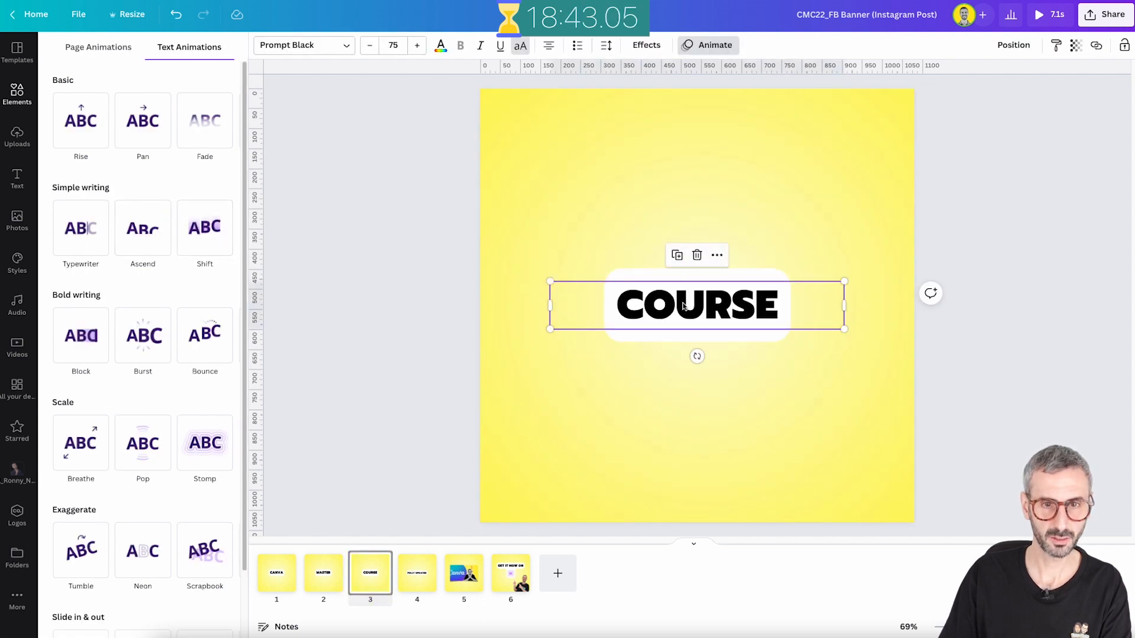
click(144, 447)
click(131, 539)
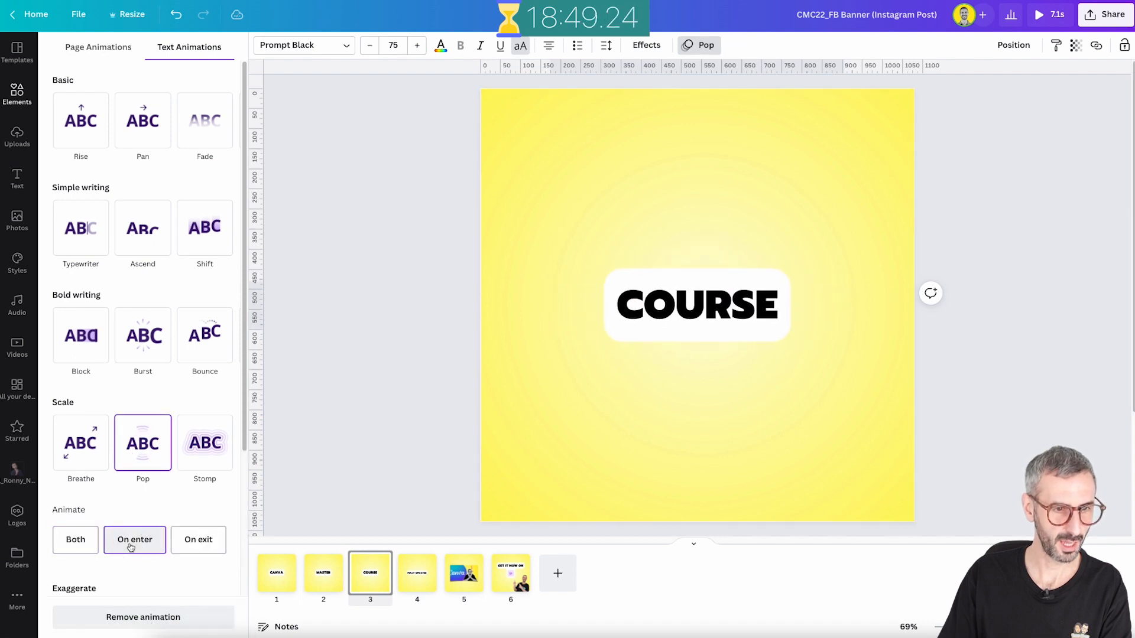
Apply the Block text animation to the "FULLY UPDATED" text on page 4, set to animate on enter only
click(415, 584)
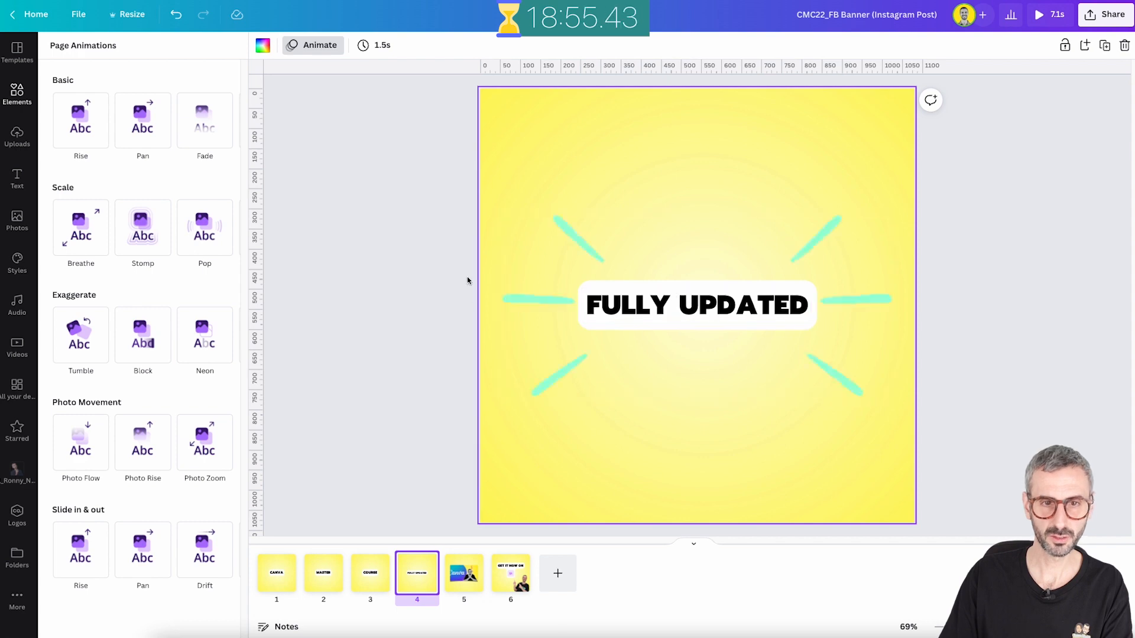
click(646, 312)
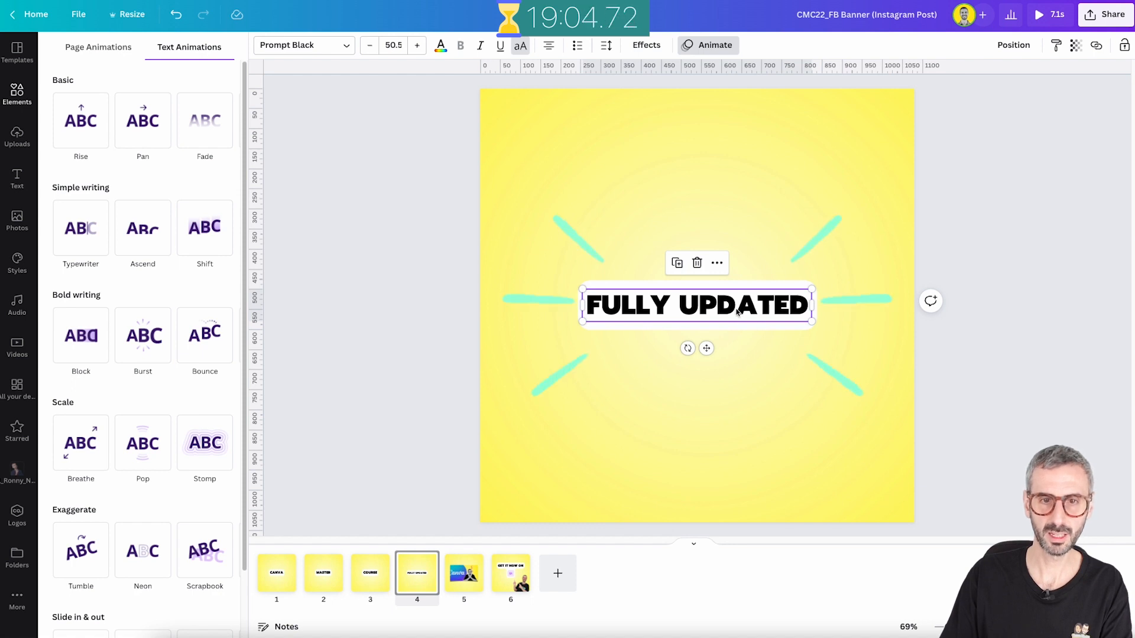
click(699, 47)
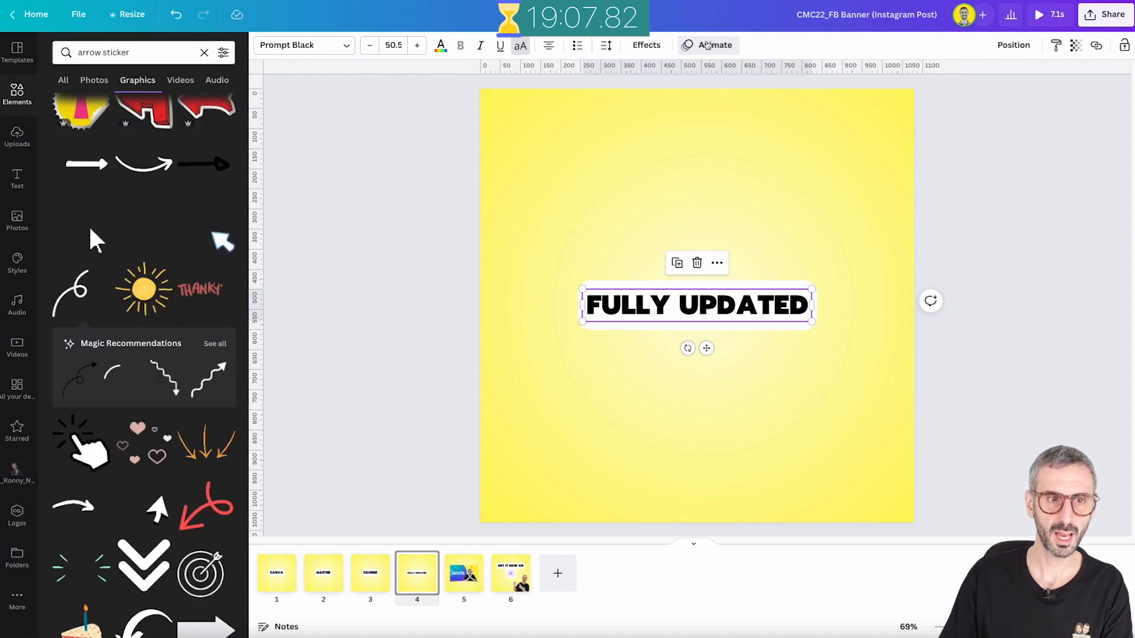
click(699, 47)
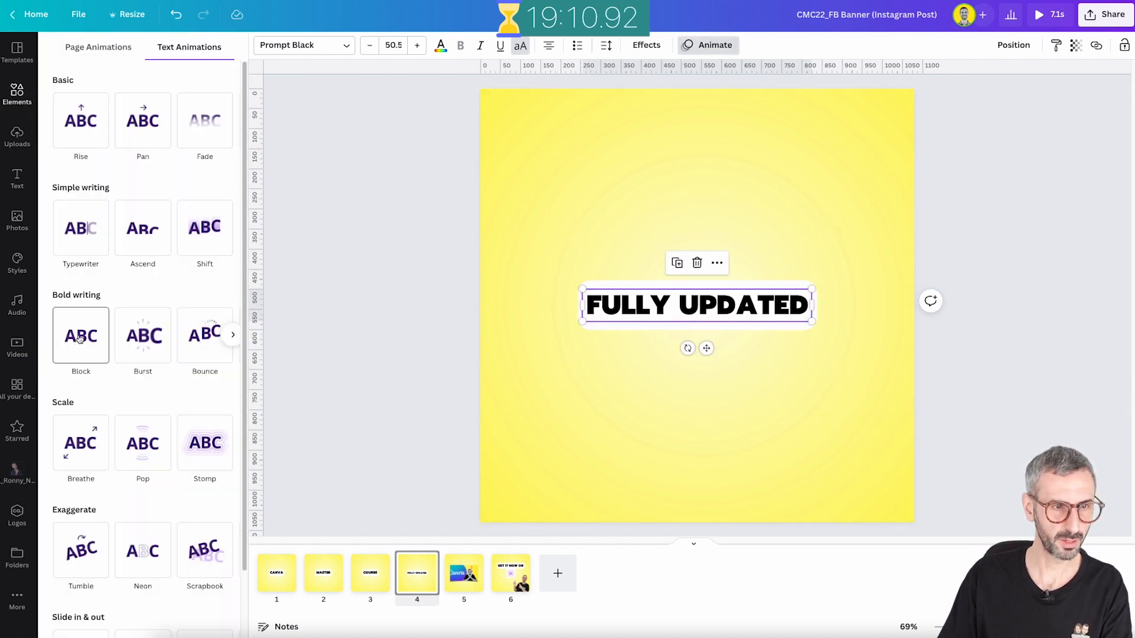
click(89, 346)
click(135, 432)
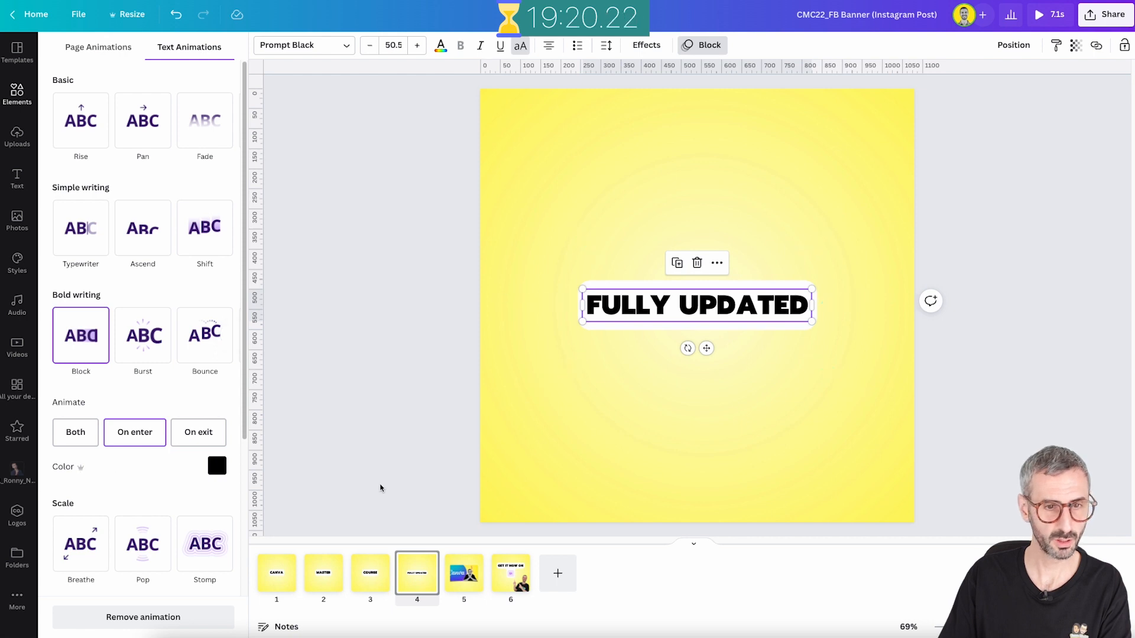
Apply the Tumble photo animation to the Canva course image on page 5, set to animate on enter only
click(464, 583)
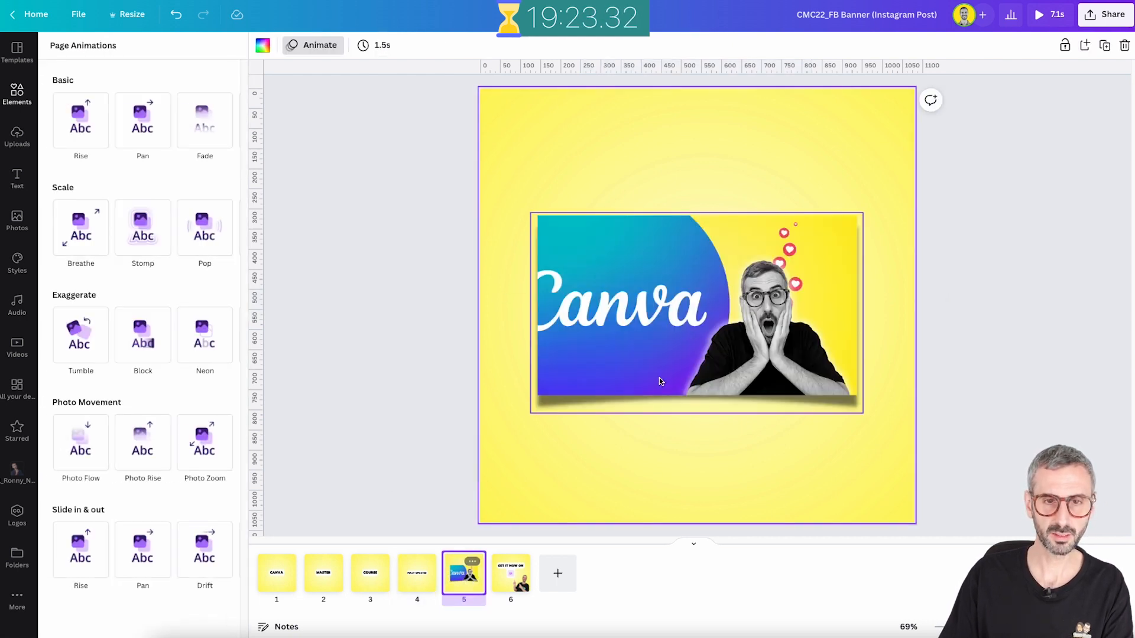
click(677, 304)
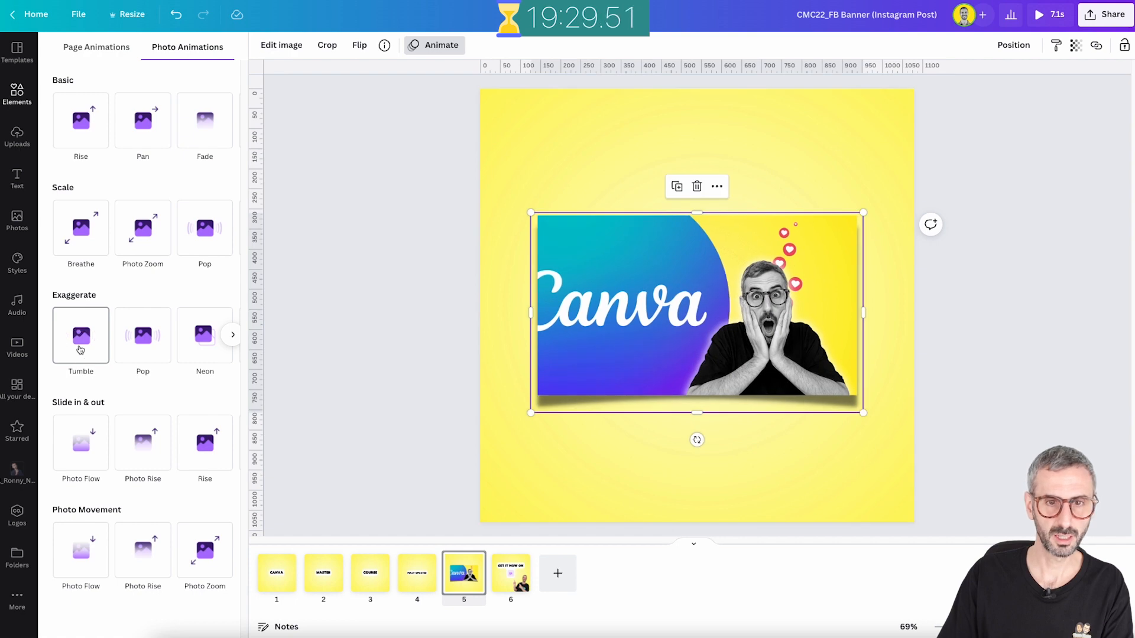
click(80, 349)
click(136, 437)
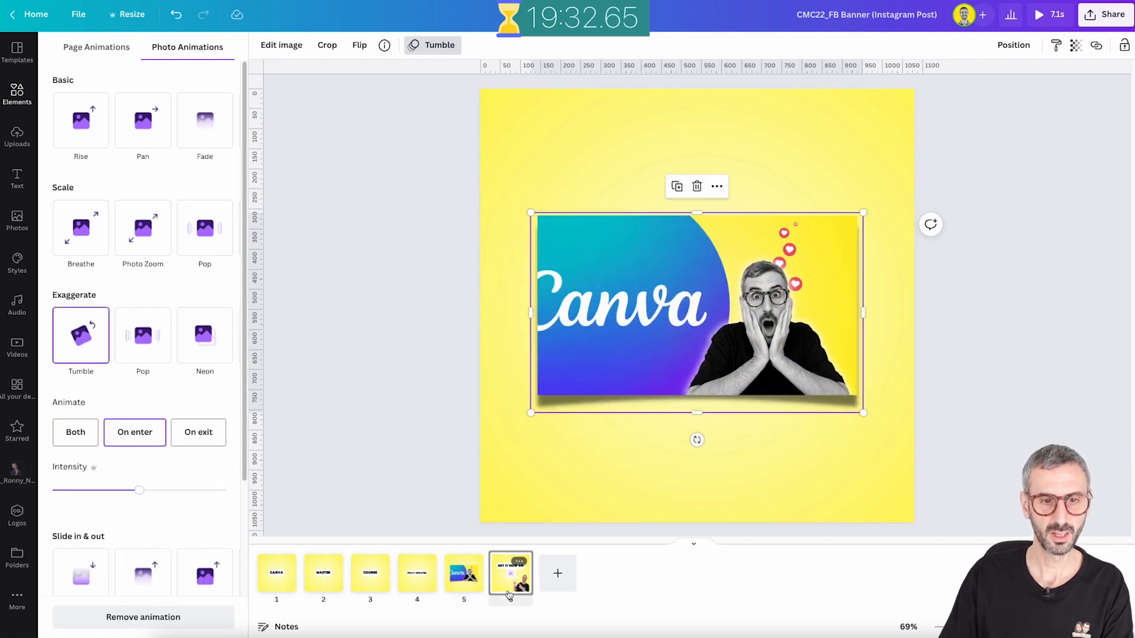
Apply the slide-in Rise animation on enter to the photo of the pointing man on page 6 and reduce its speed
click(509, 591)
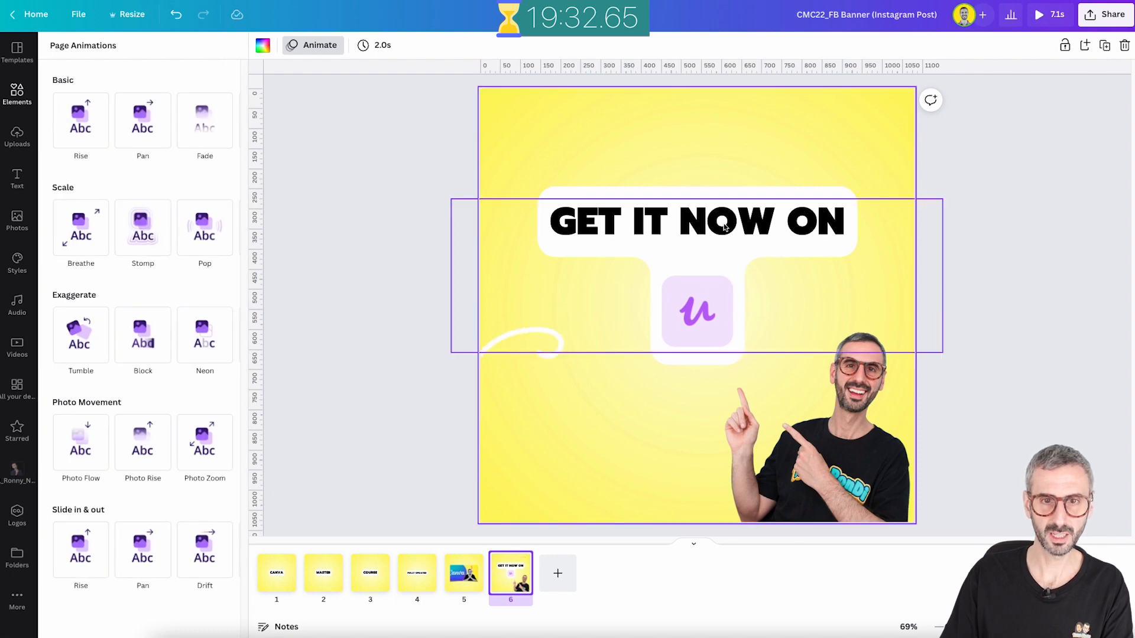
click(770, 432)
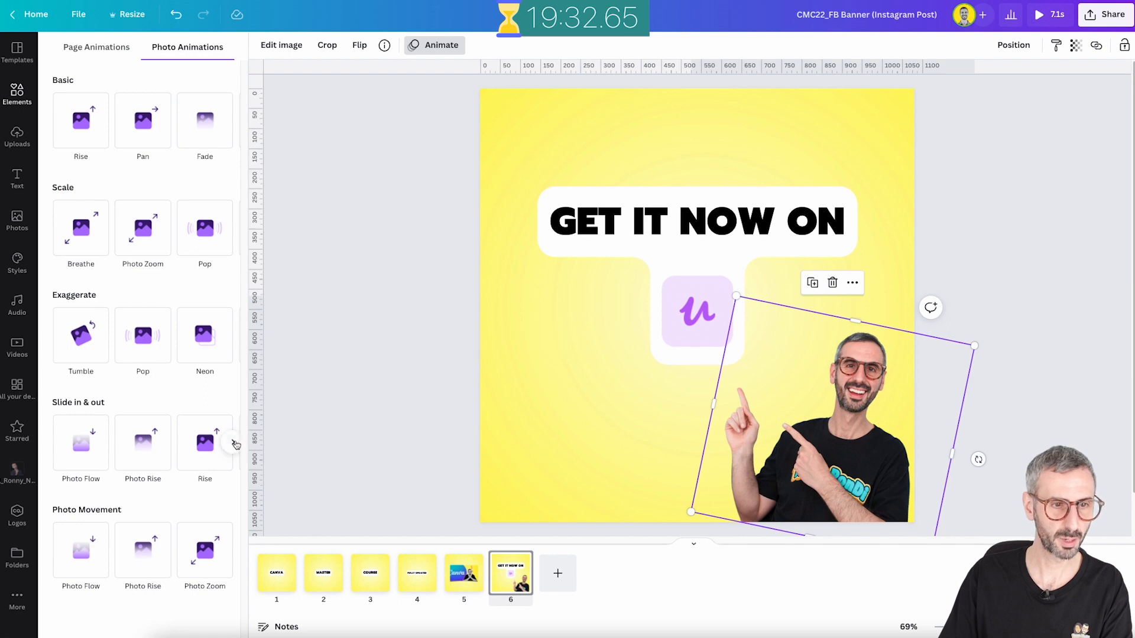
click(207, 444)
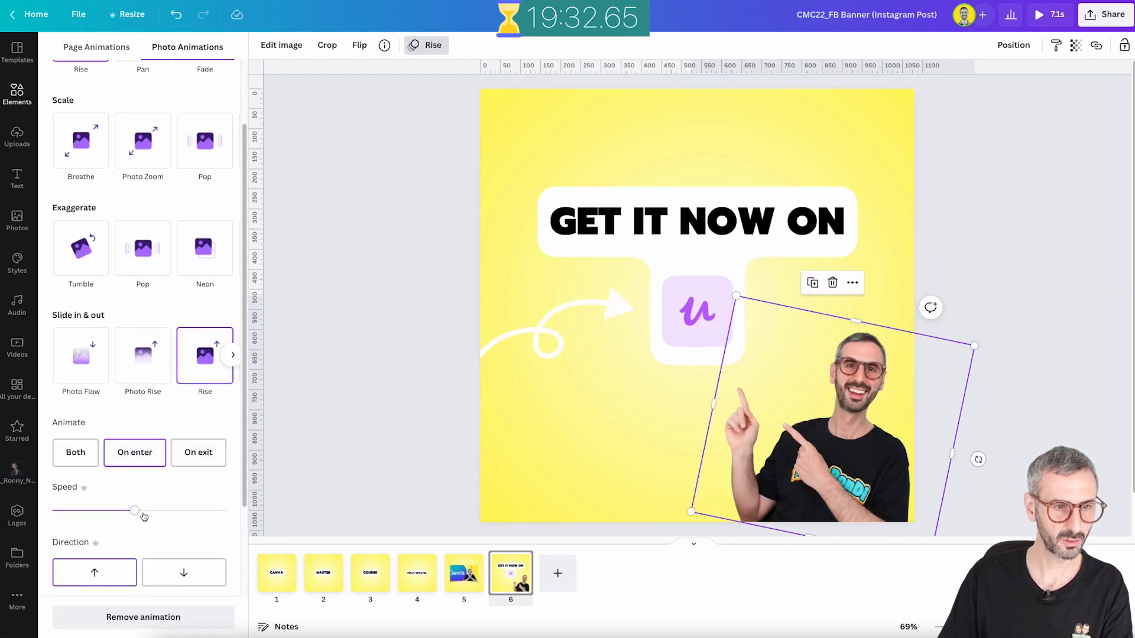
drag(110, 512, 73, 511)
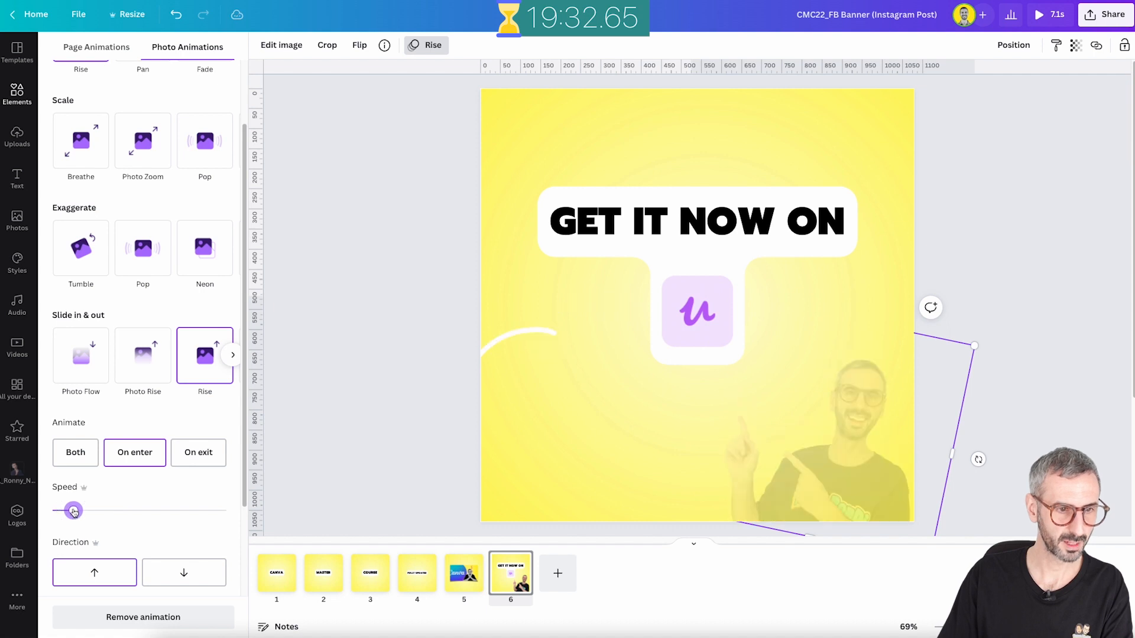
click(405, 464)
click(1042, 308)
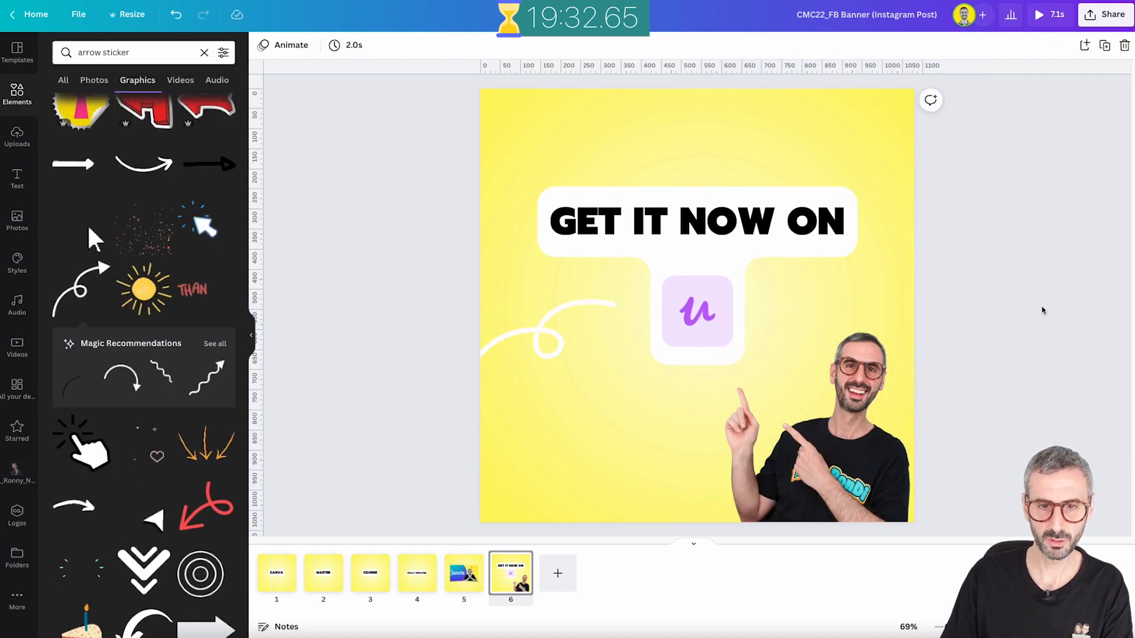
Preview the animated post from start to finish and review the file types offered for downloading all six pages
click(1045, 22)
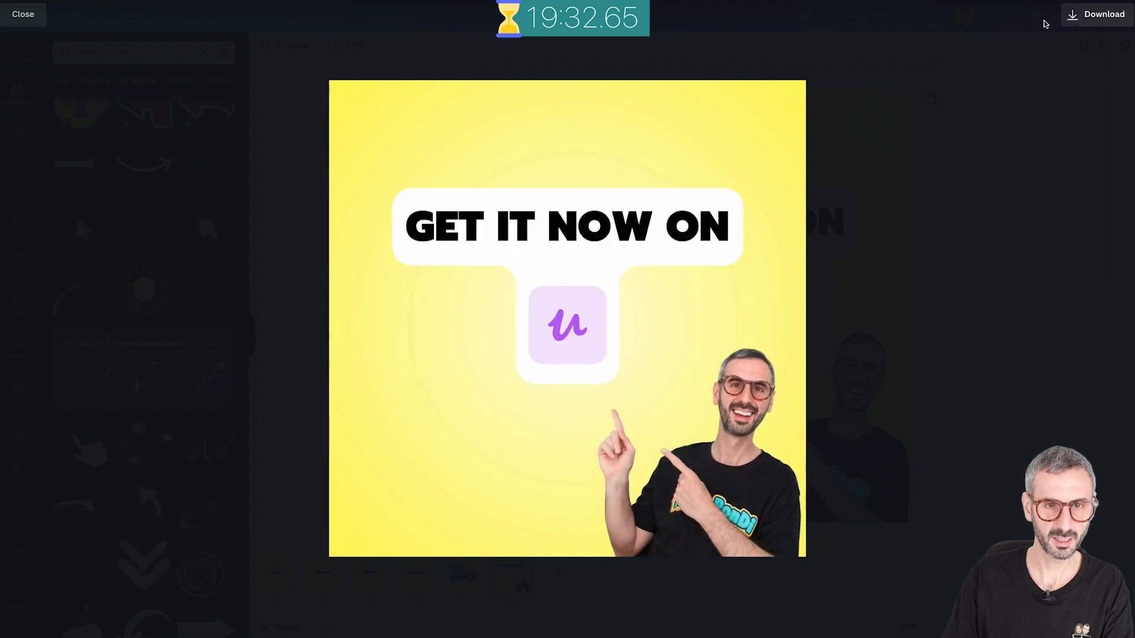
click(43, 15)
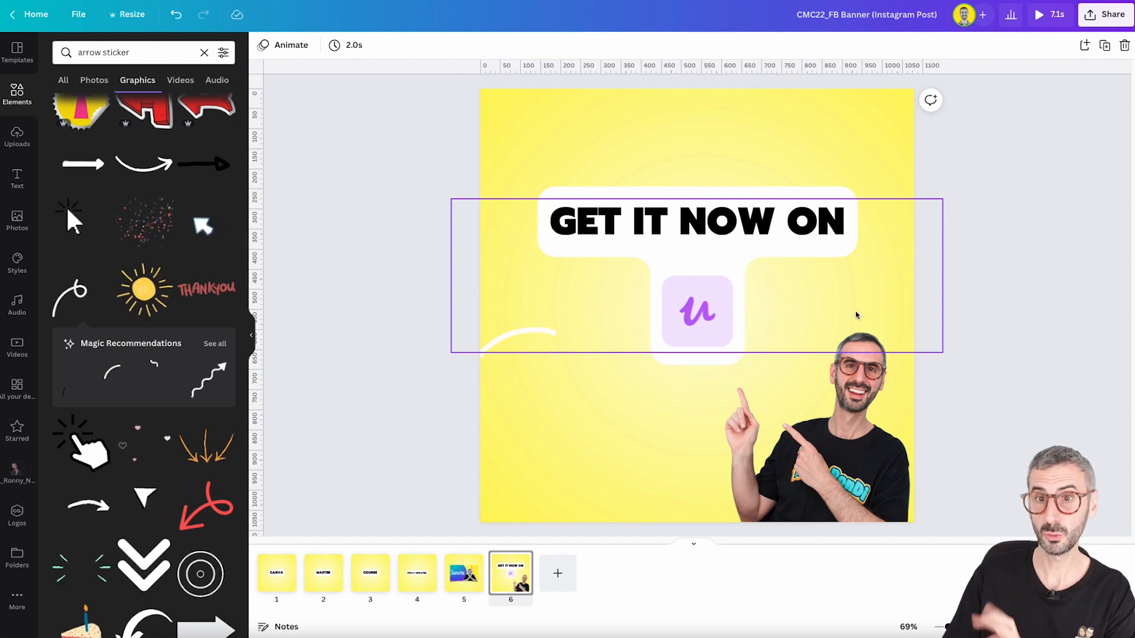
click(1101, 20)
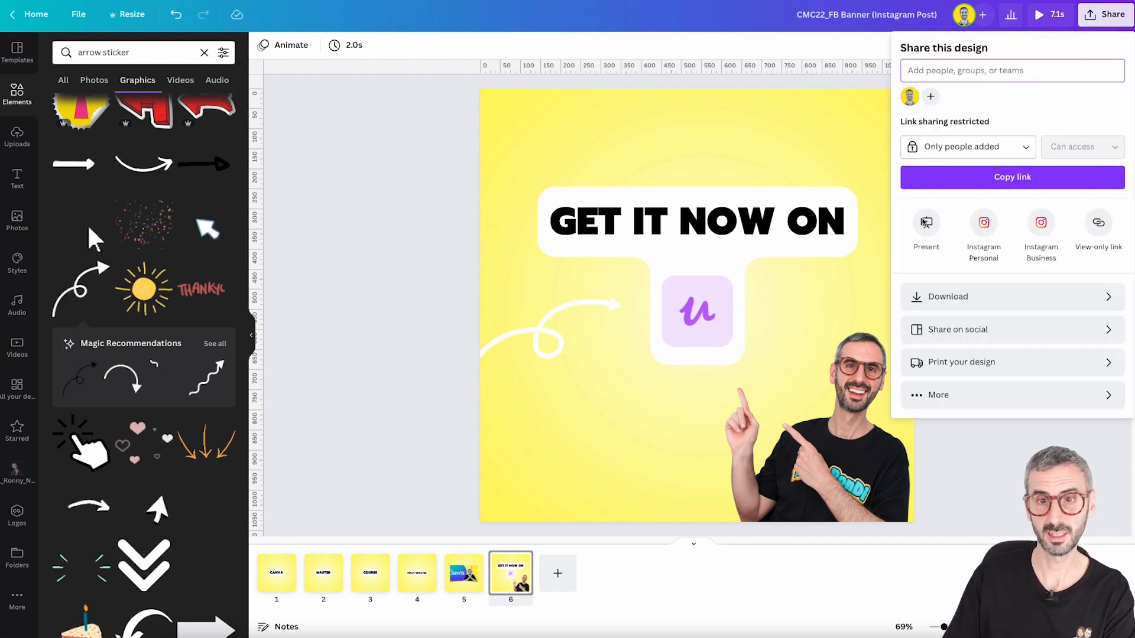
click(937, 297)
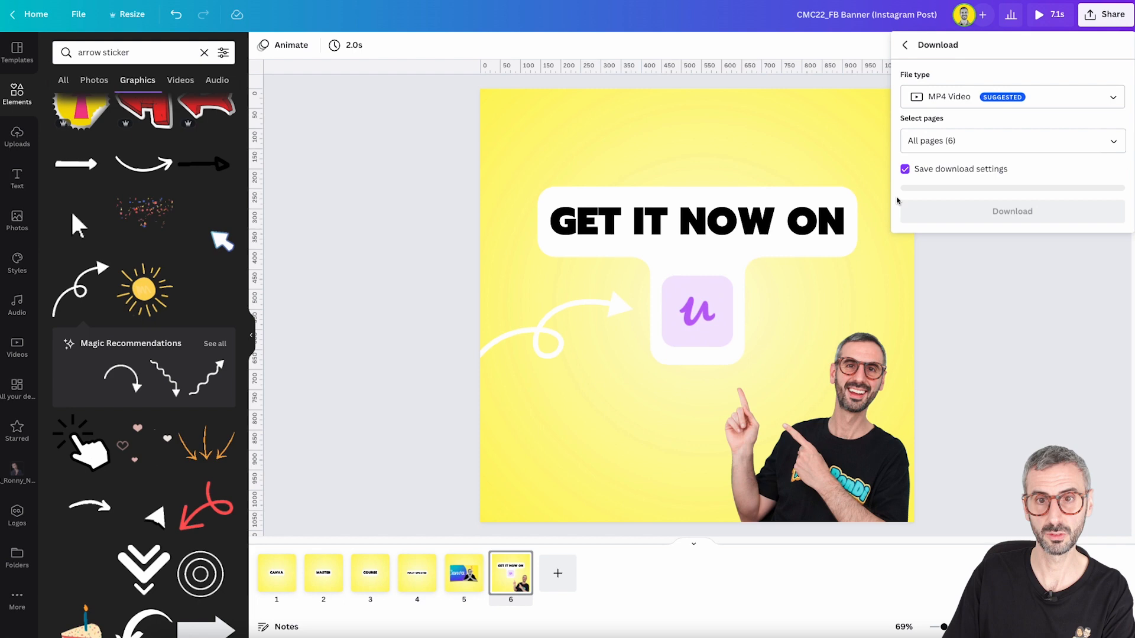
click(947, 101)
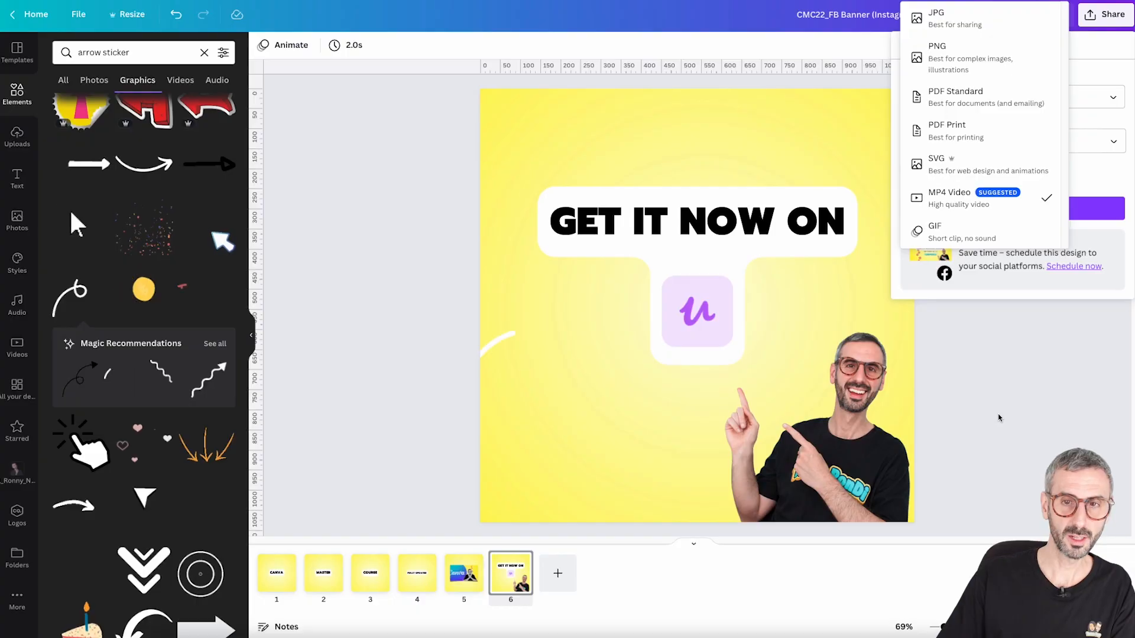
click(998, 414)
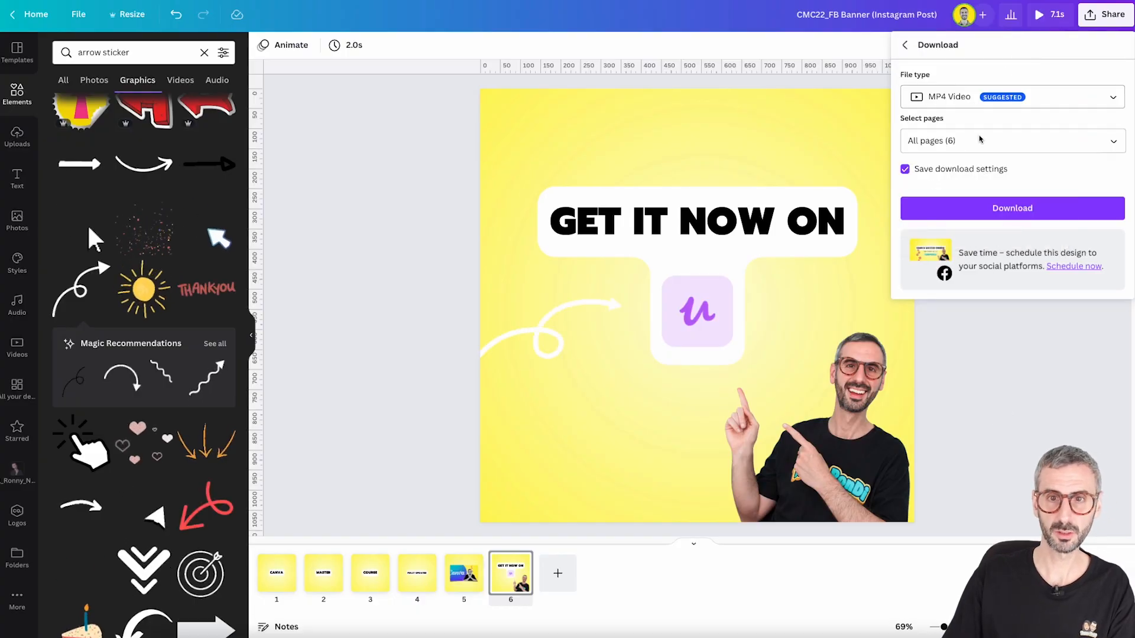
click(1015, 408)
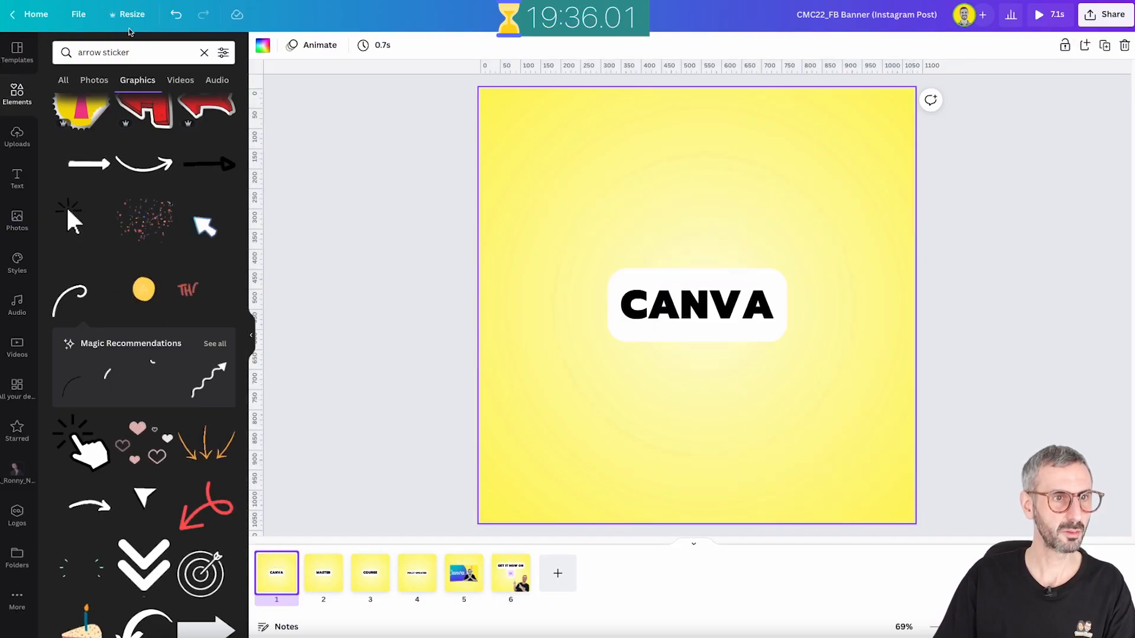
Rename the design as CMC22_Community tab YT
click(139, 18)
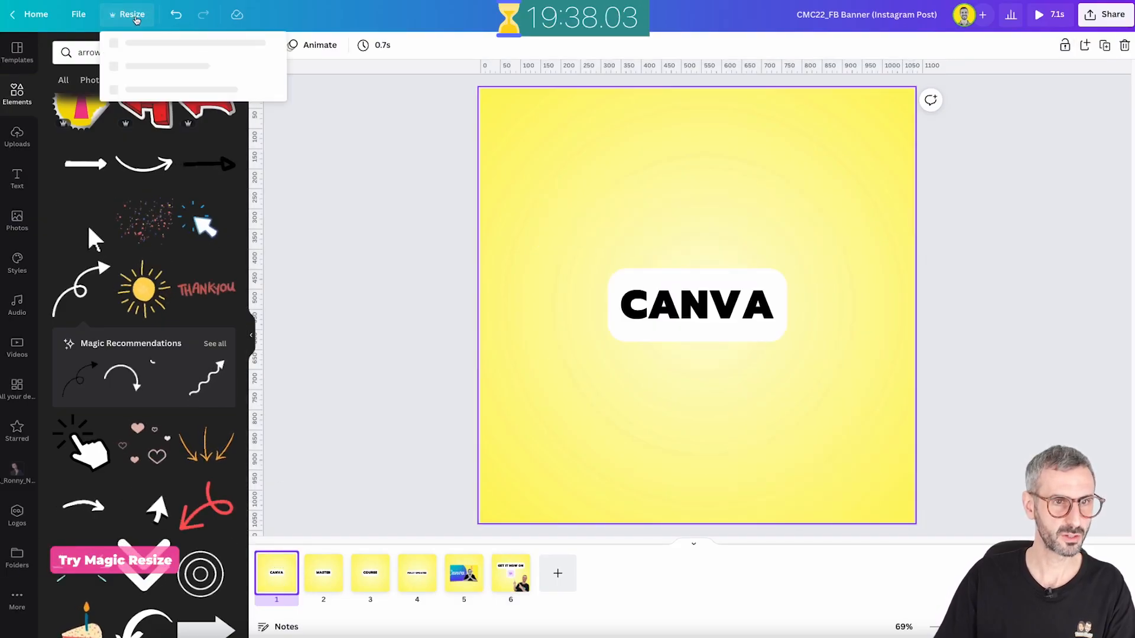
click(830, 14)
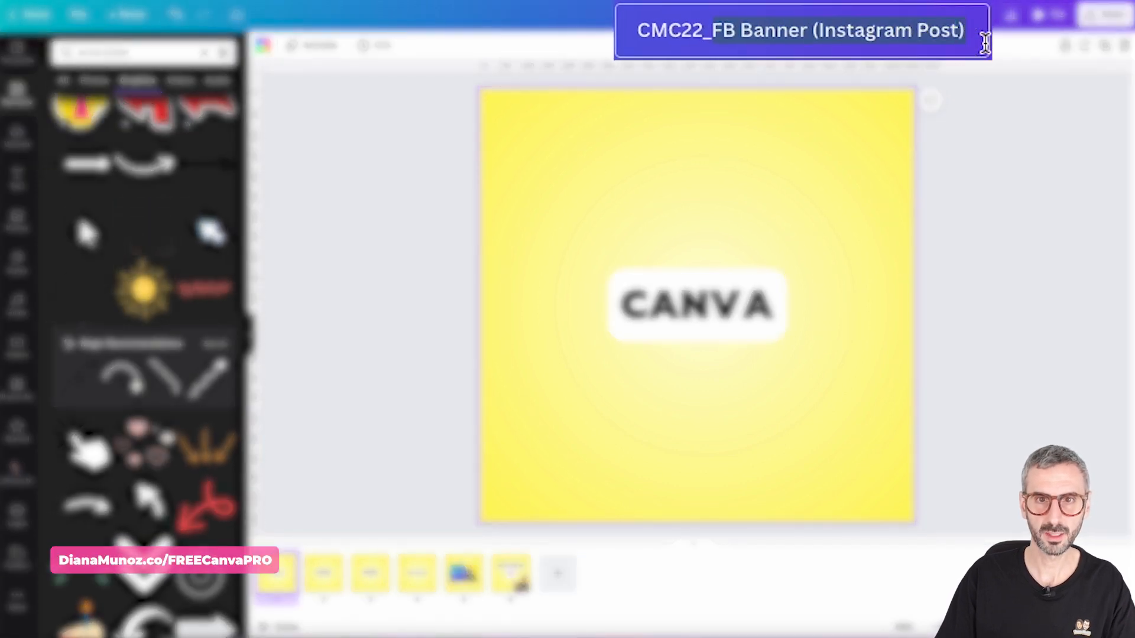
text(CMC22_C)
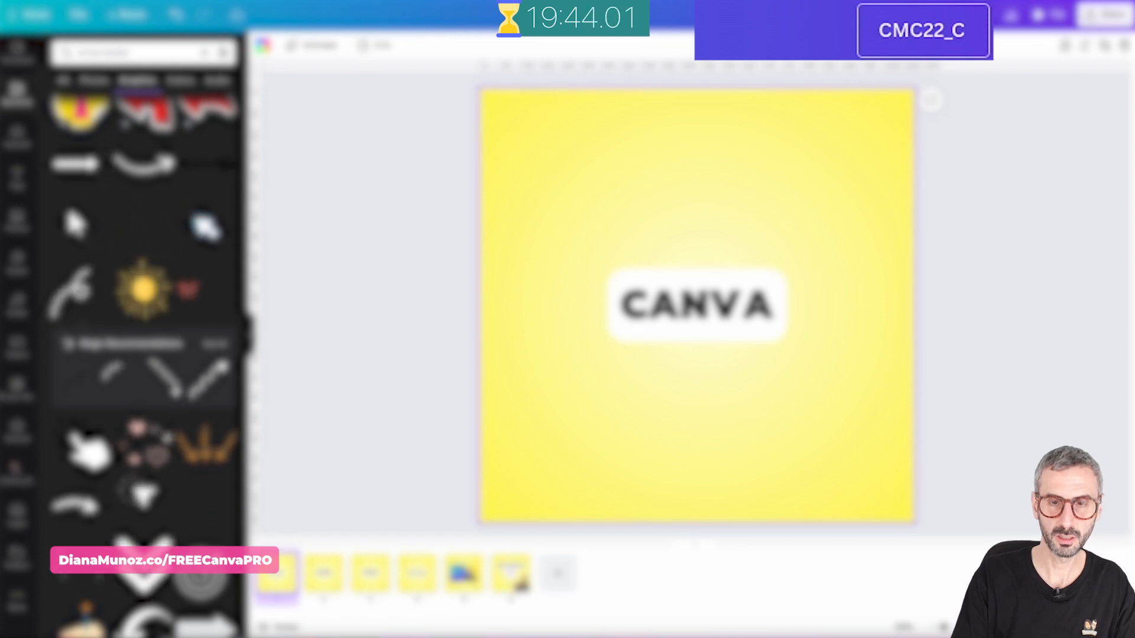
text(ommunity t)
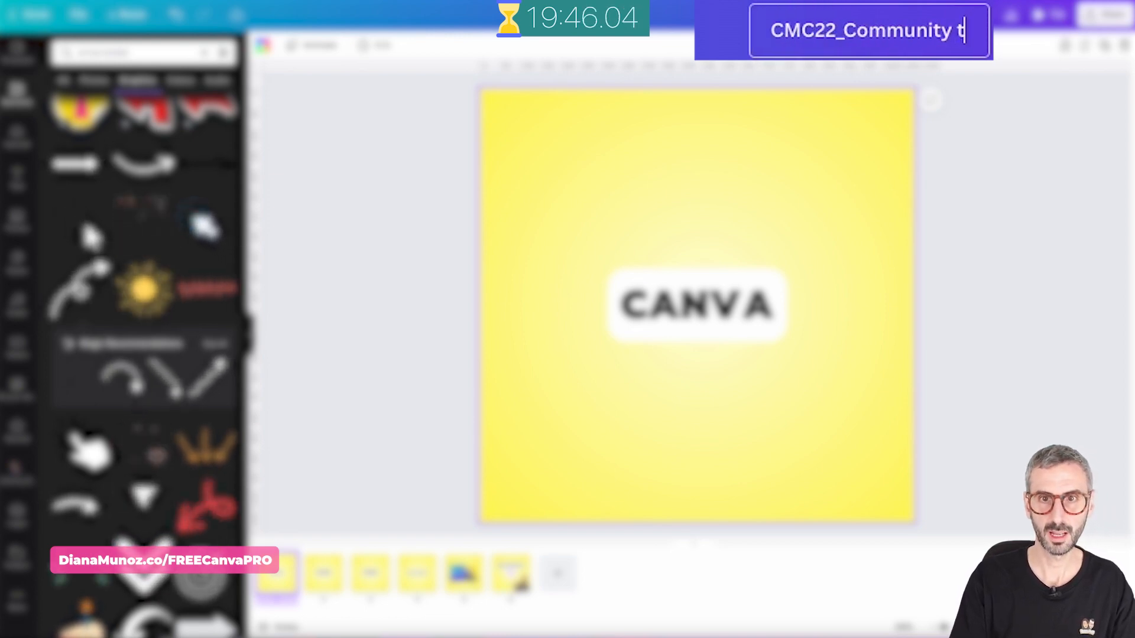
text(ab YT)
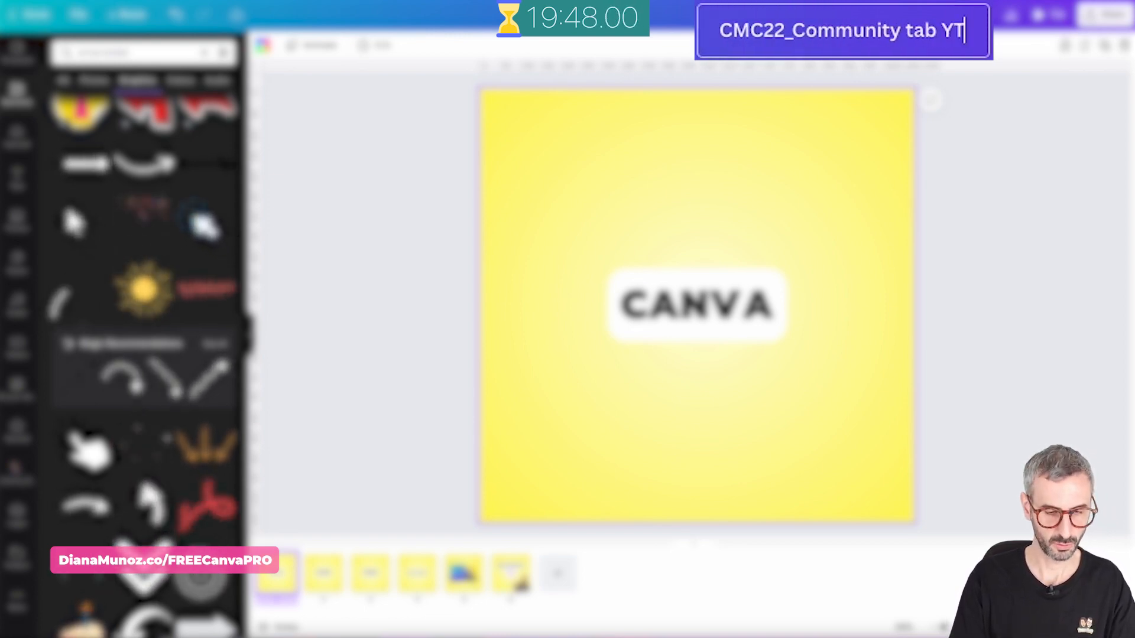
key(Return)
Create a resized copy of the design in the Facebook Post format
click(134, 17)
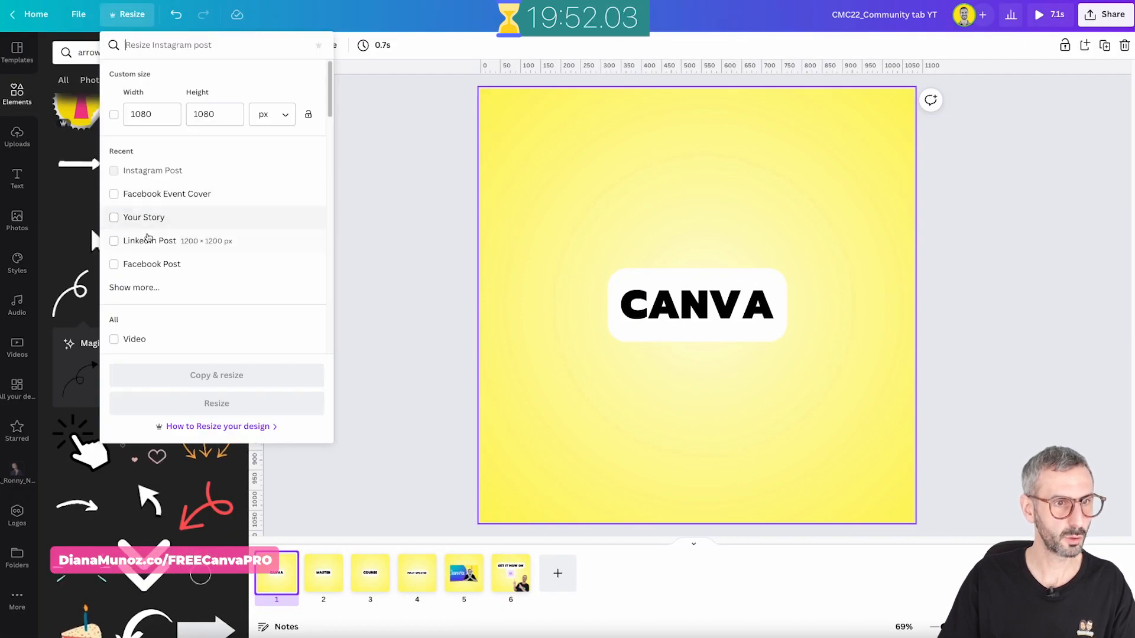
click(164, 267)
click(215, 374)
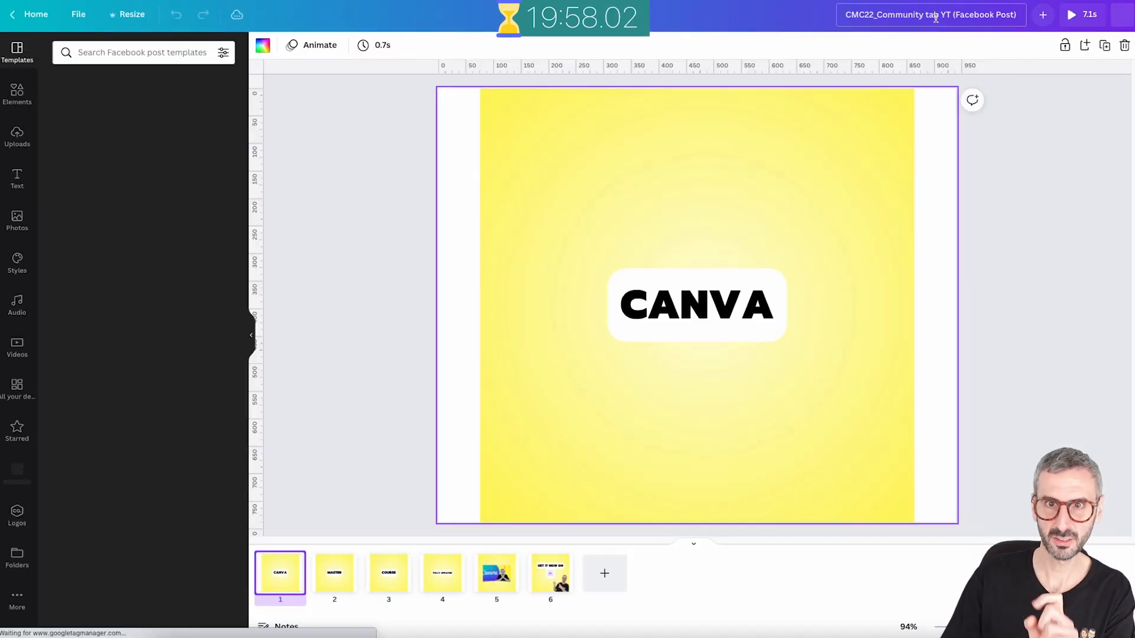
Rename the resized copy as CMC22_Facebook Post
click(848, 16)
click(786, 24)
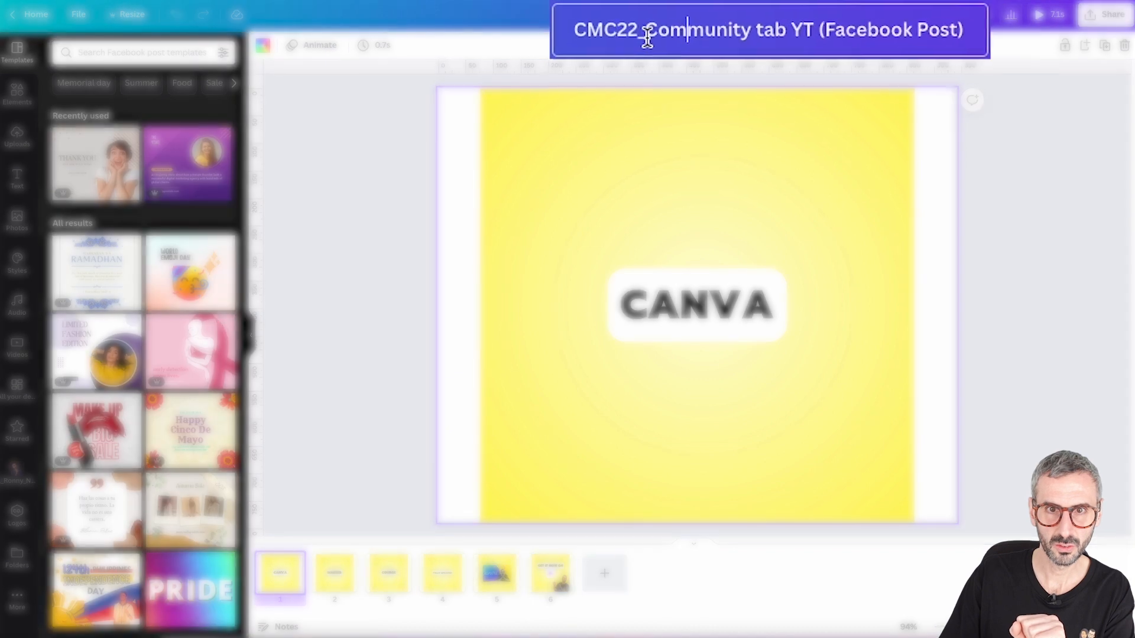
drag(763, 21, 825, 26)
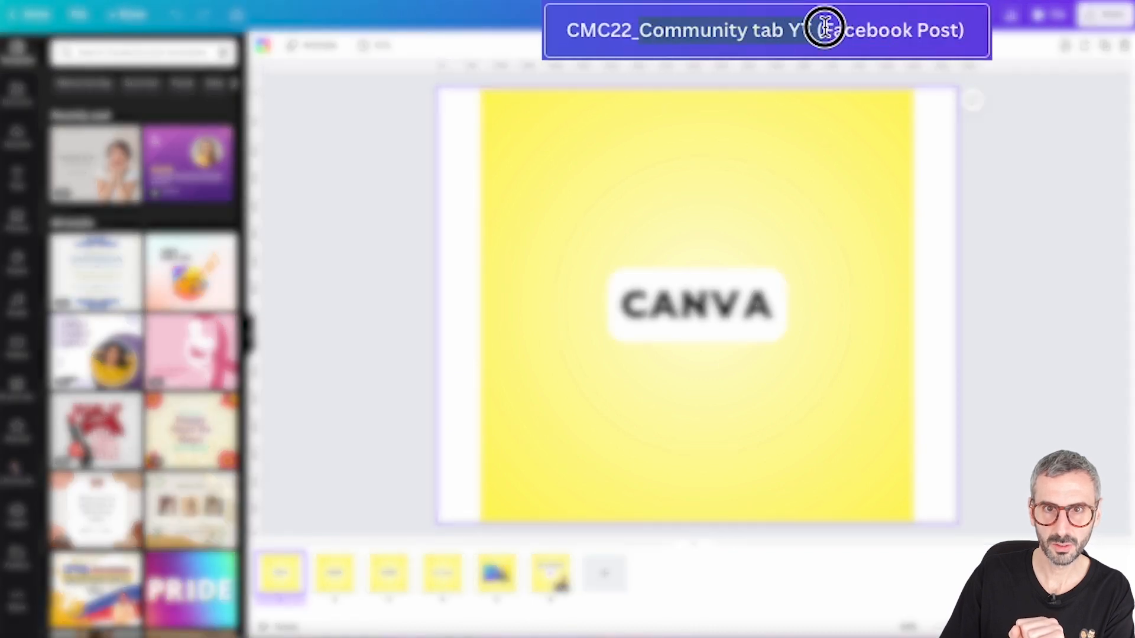
key(BackSpace)
key(BackSpace)
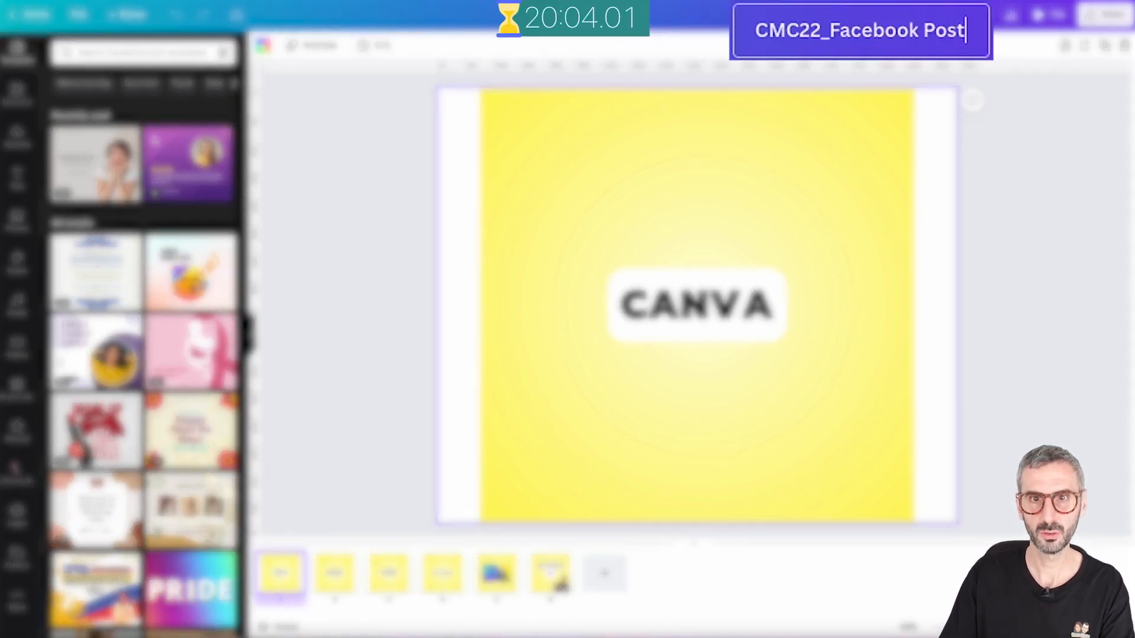
Extend the yellow gradient background on page 1 on both sides so it fills the full page width
click(851, 215)
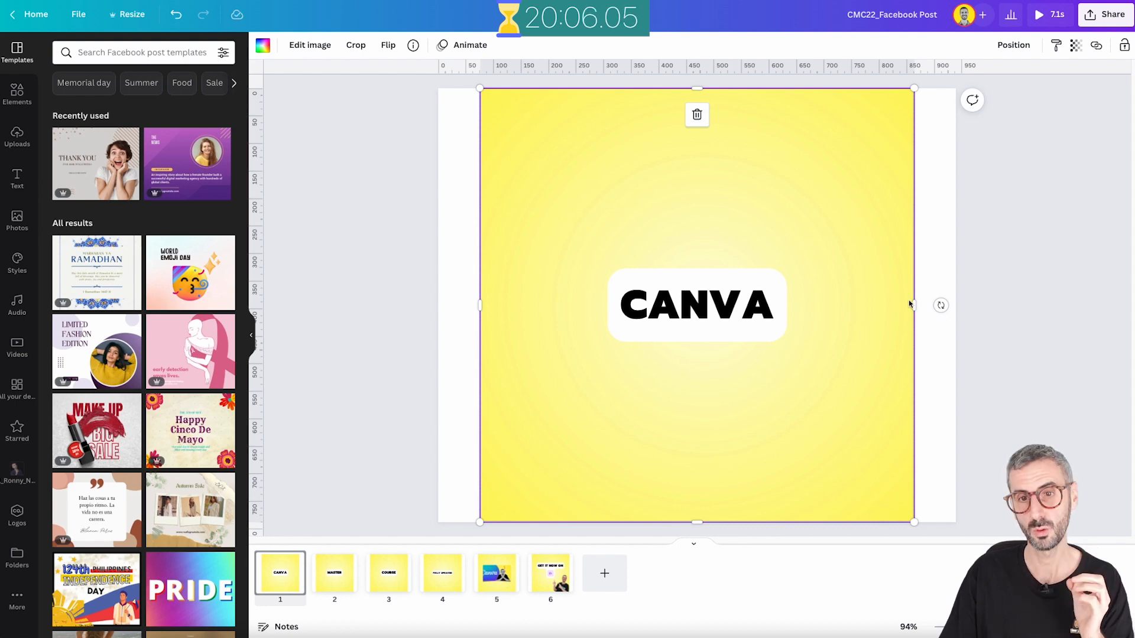
drag(913, 305, 956, 306)
drag(479, 305, 438, 305)
click(345, 357)
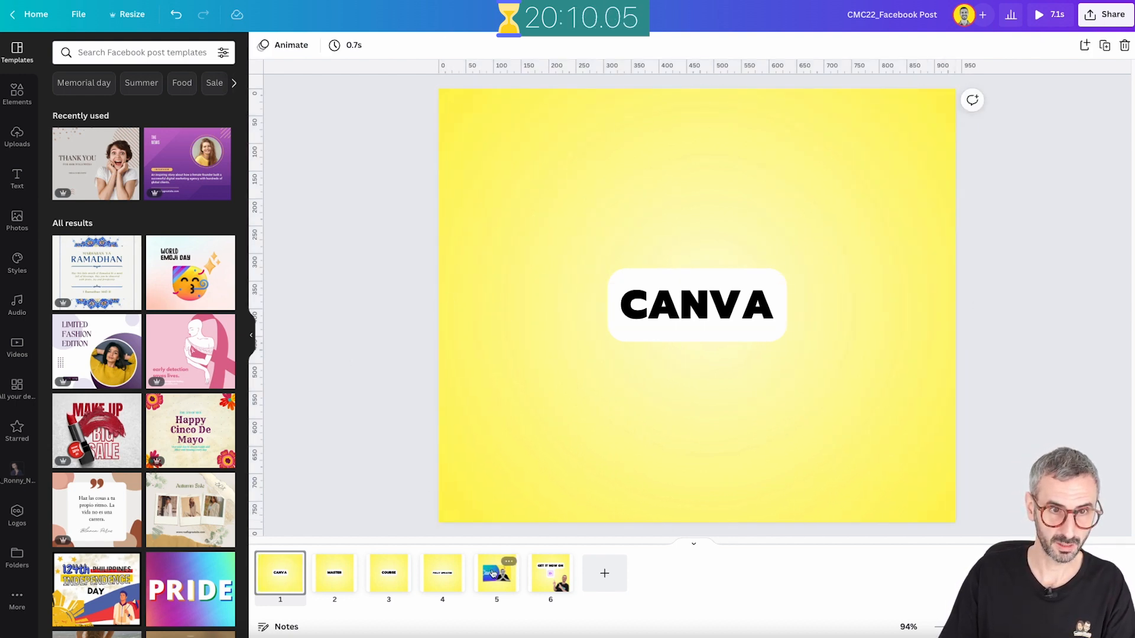
Move the "CANVA" text up near the upper edge of page 1 and select its wording for editing
drag(689, 322, 685, 173)
click(741, 162)
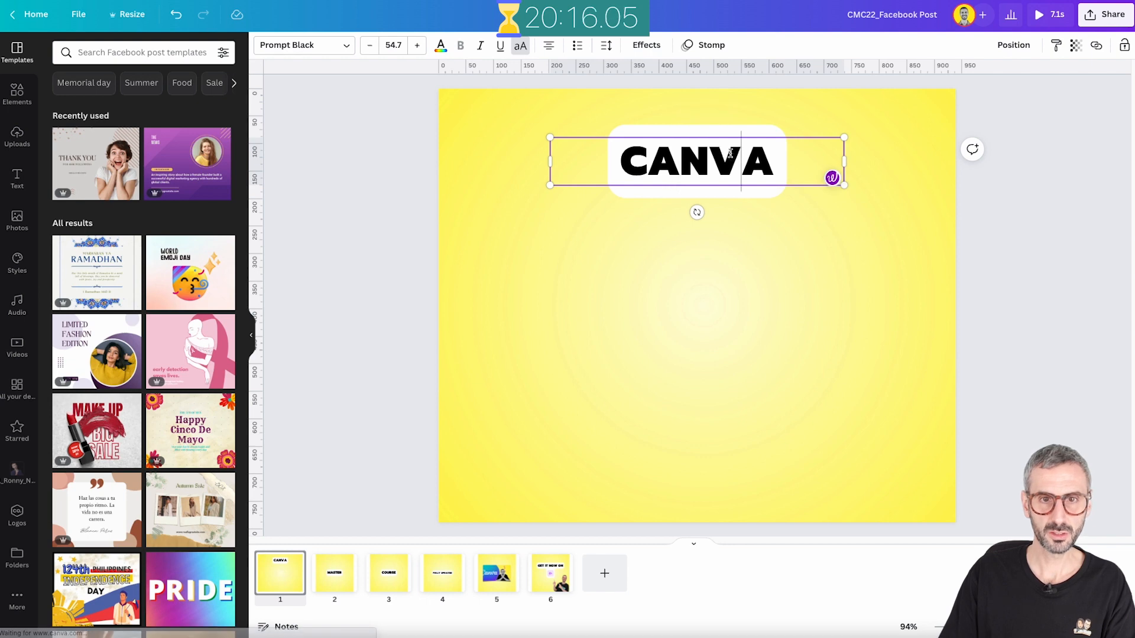
click(774, 163)
drag(704, 158, 594, 155)
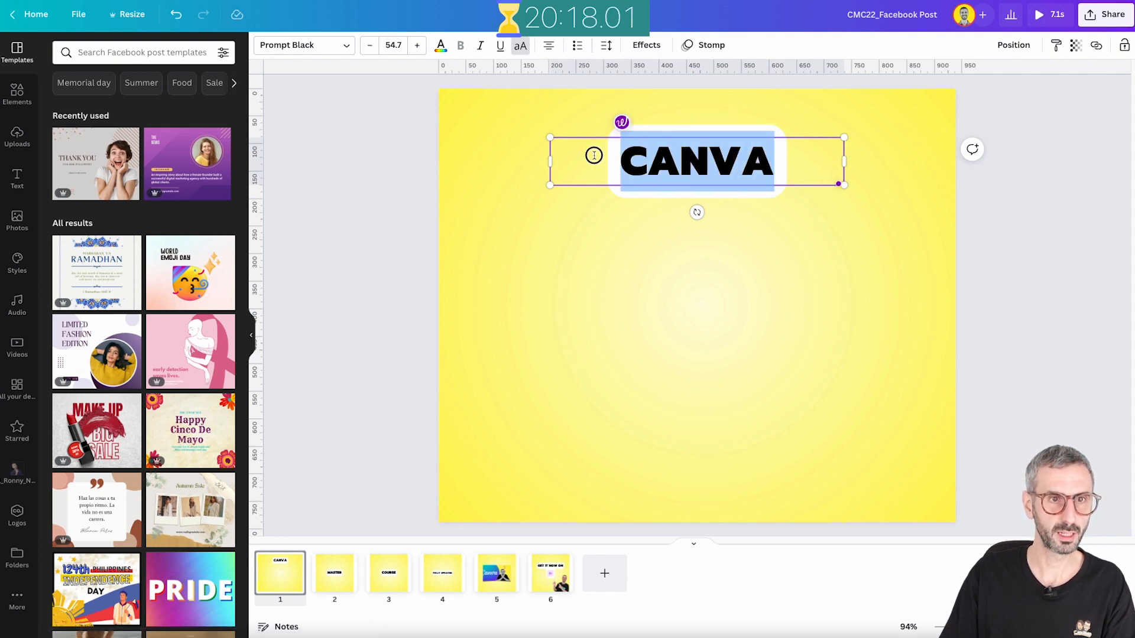
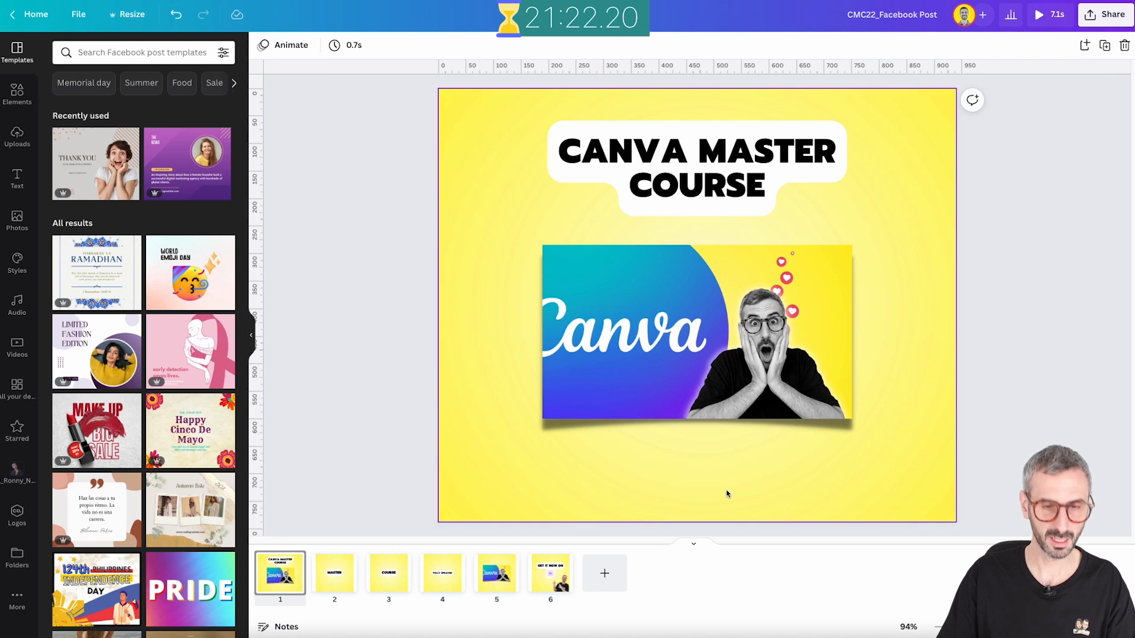
Paste the "2022 EDITION NOW LIVE" text, centre it below the course image and set its font size to 28
key(ctrl+v)
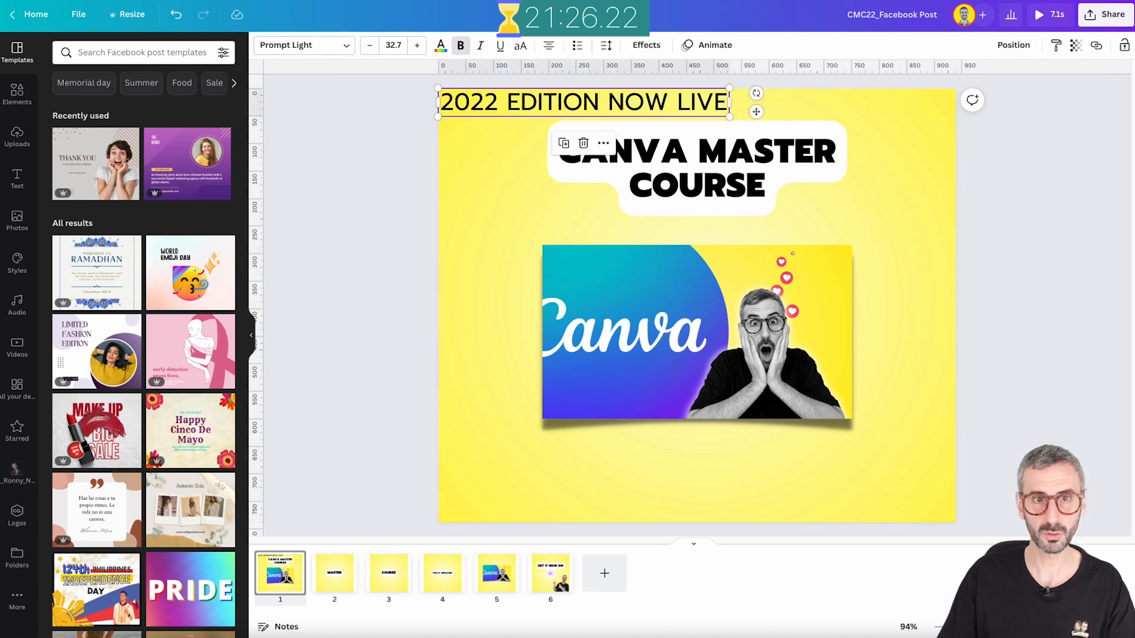
drag(500, 120, 616, 473)
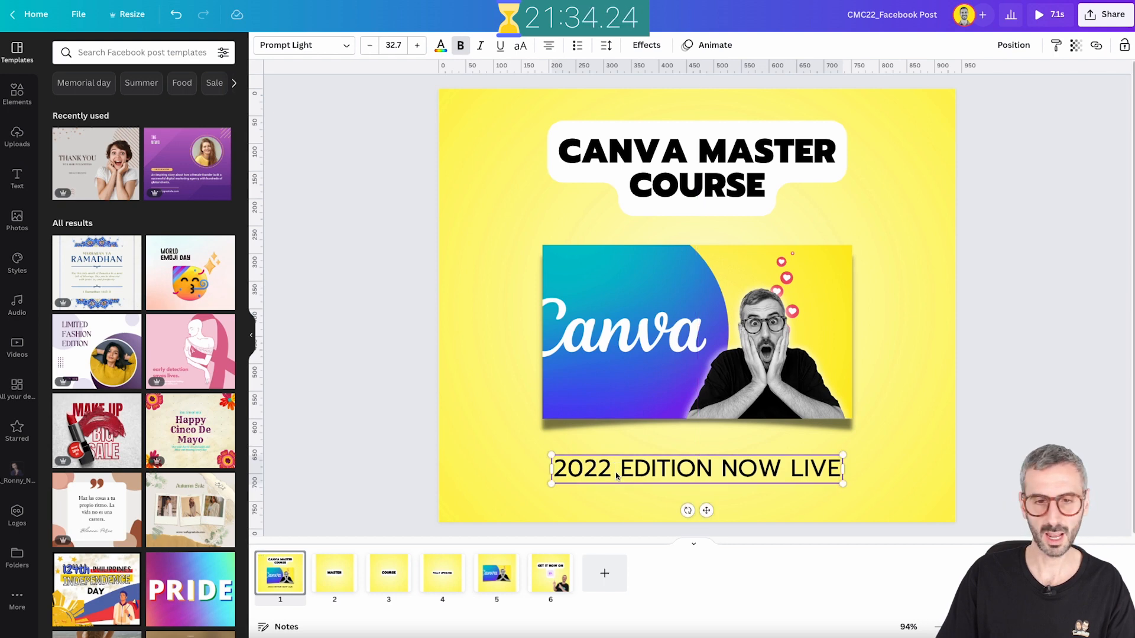
click(393, 46)
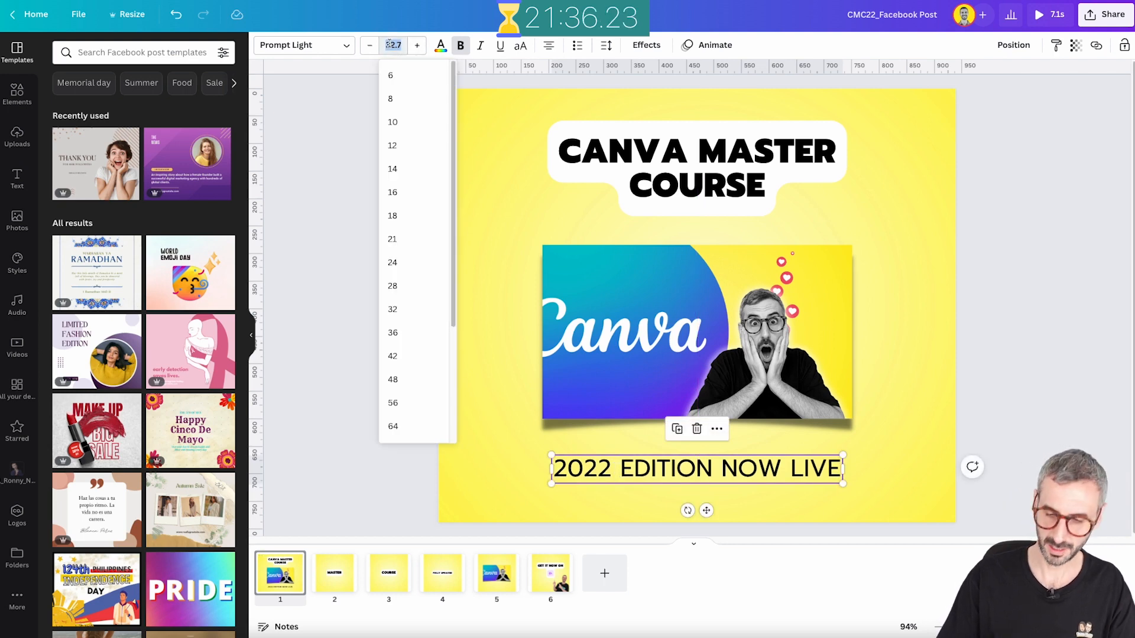
text(28)
key(Return)
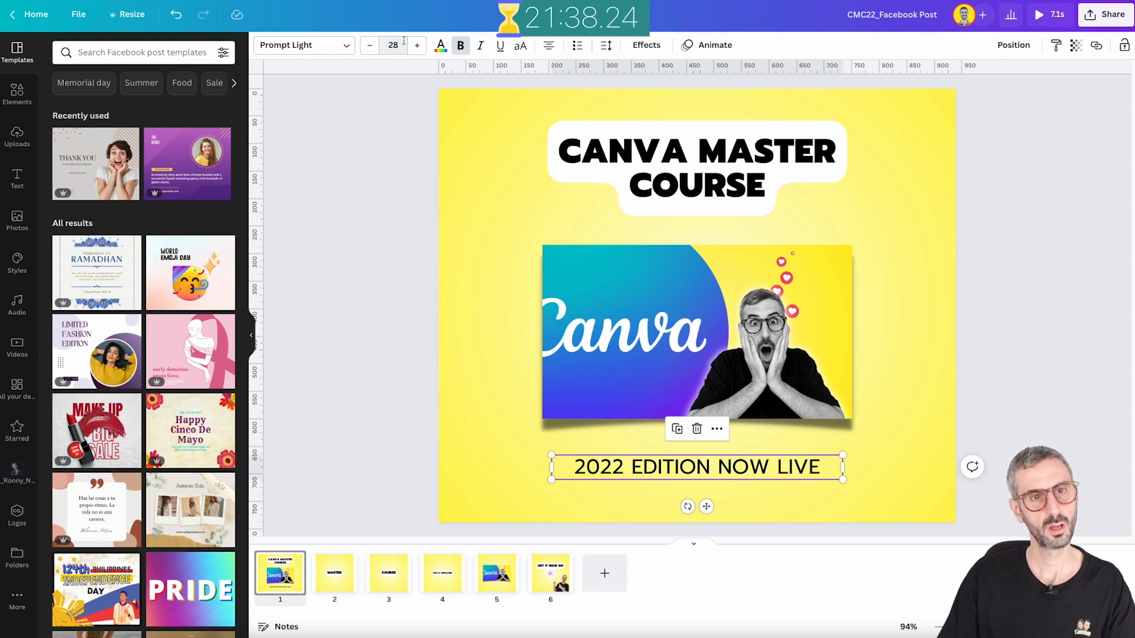
Reduce the font size of the "2022 EDITION NOW LIVE" line to 24
click(461, 47)
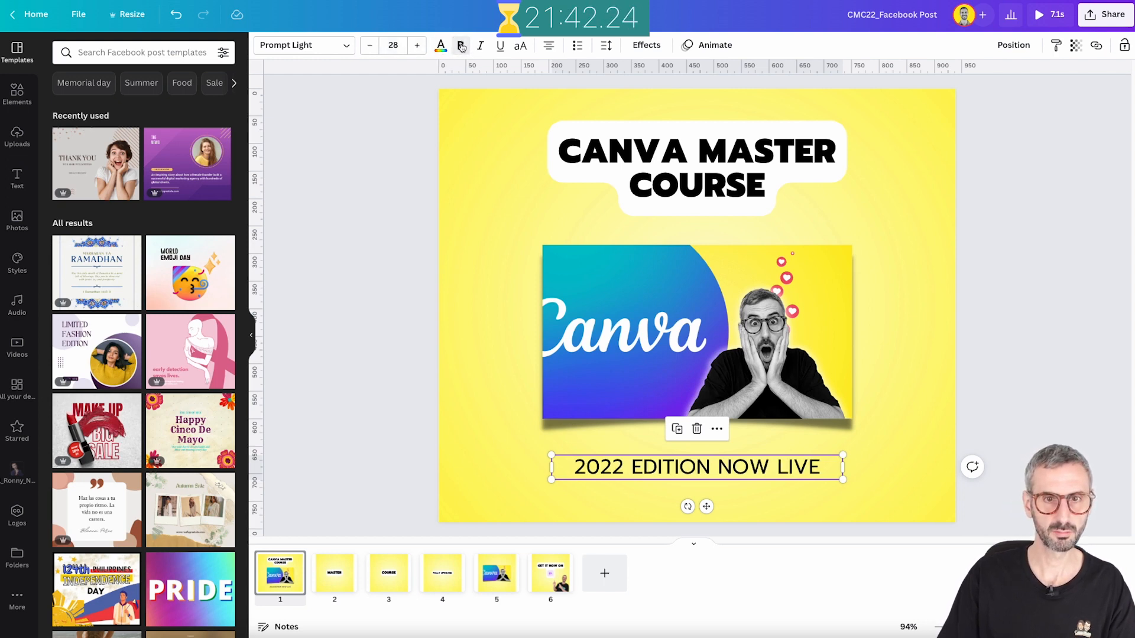
click(395, 45)
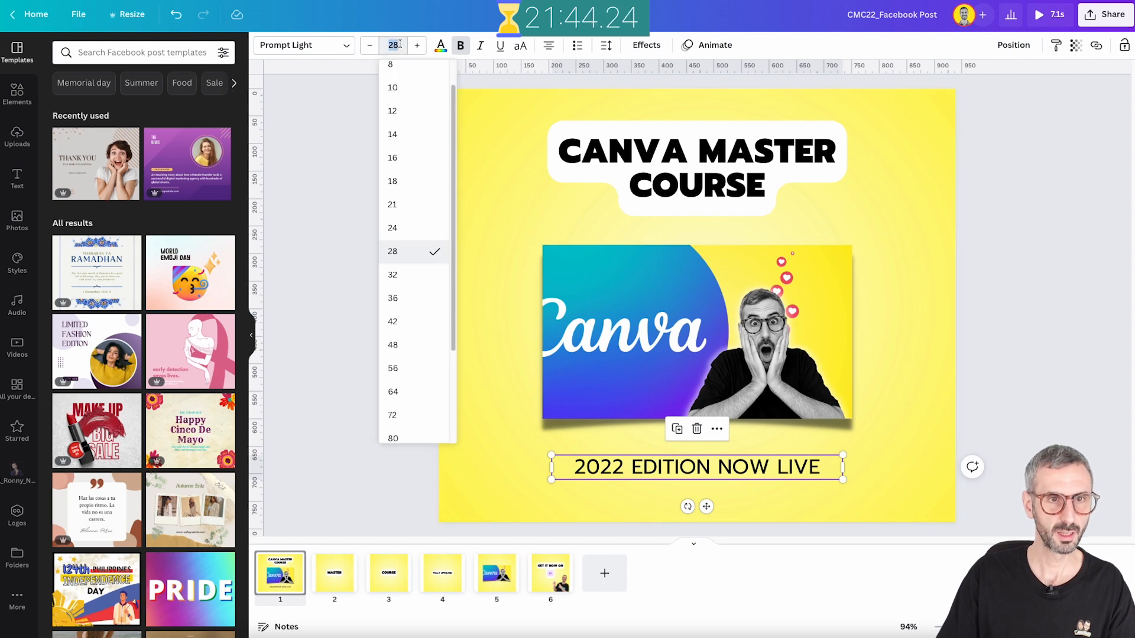
text(24)
key(Return)
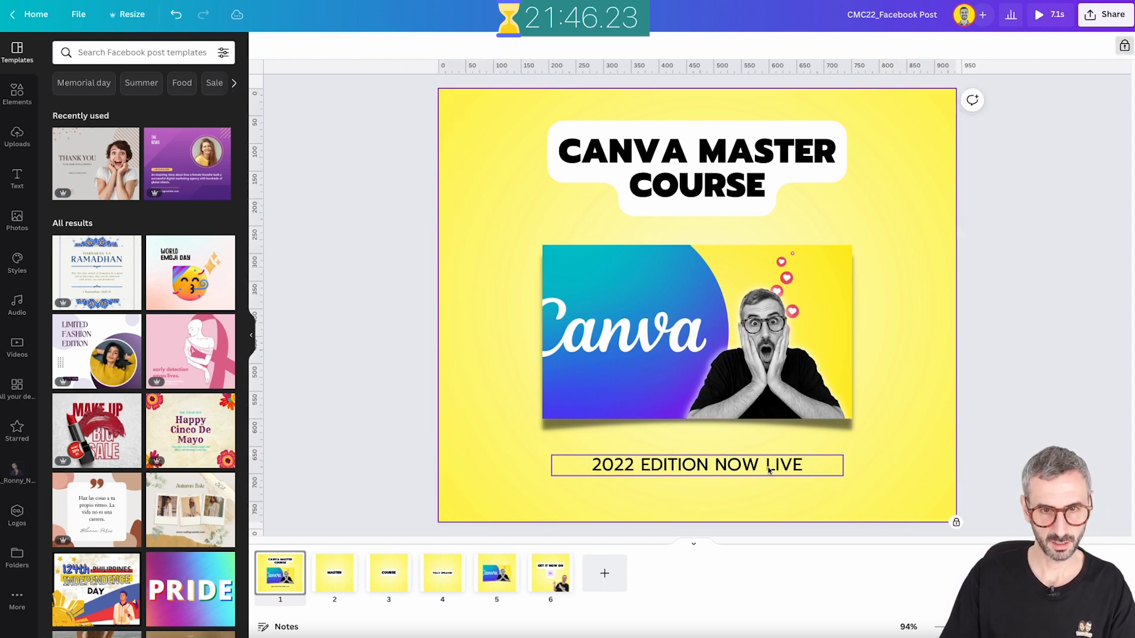
Add a dash before and after "2022 EDITION NOW LIVE" and shift the line slightly down
click(831, 470)
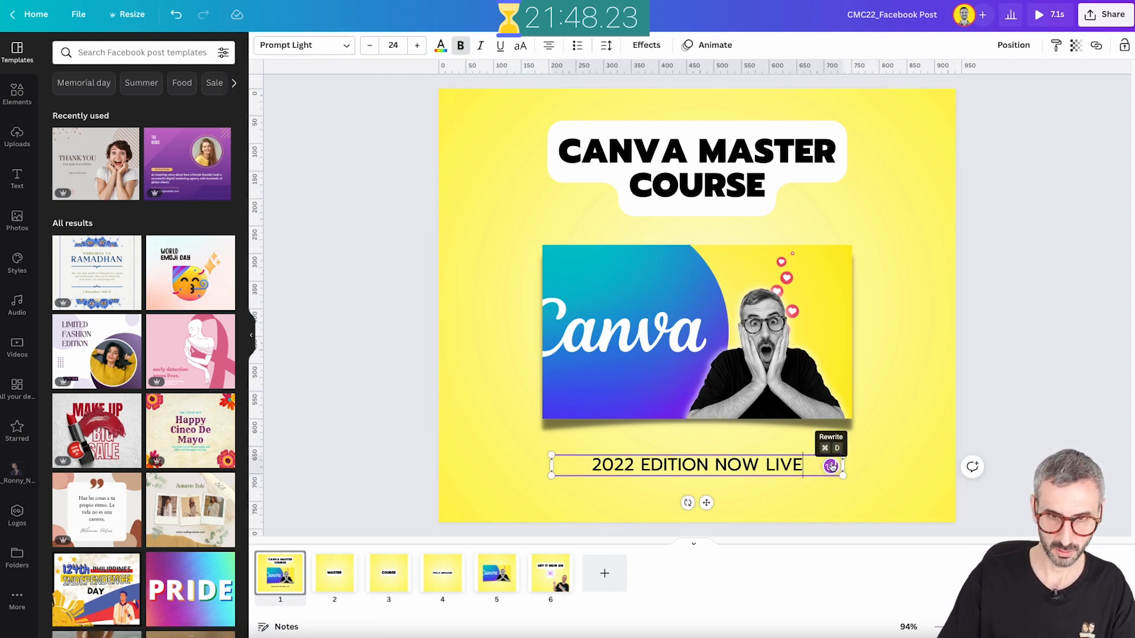
text(-)
key(Left)
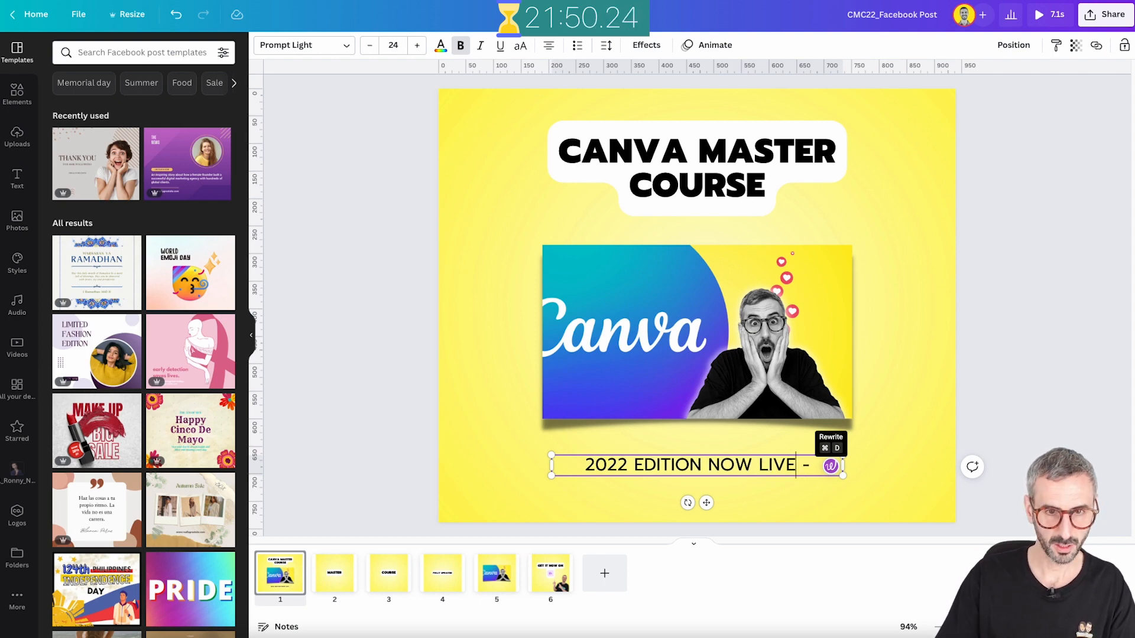
text(-)
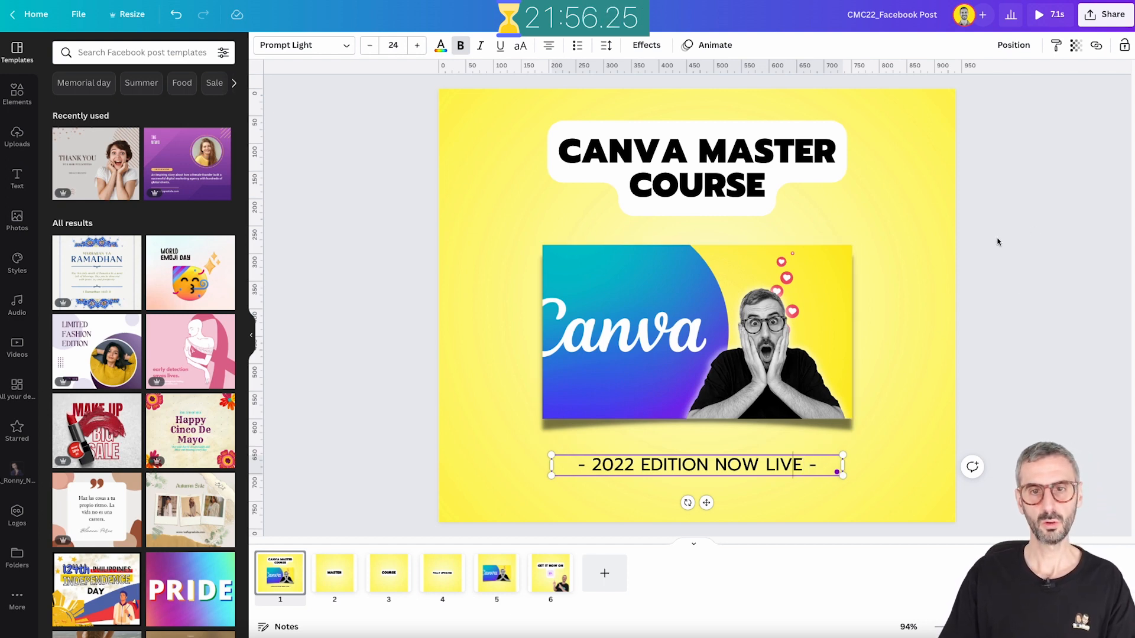
click(900, 279)
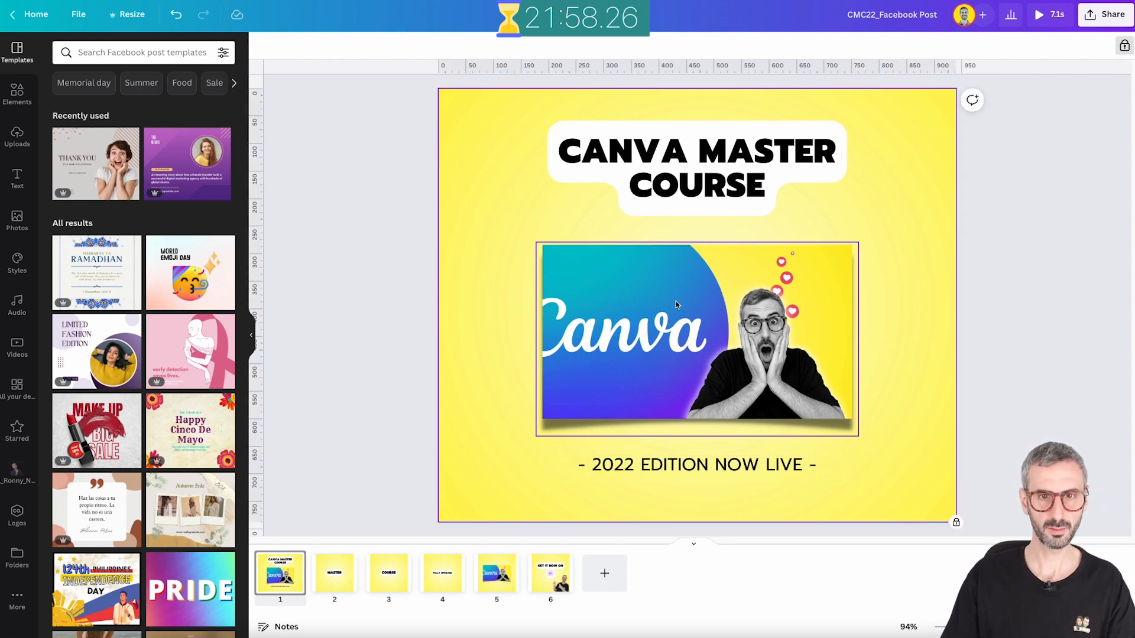
drag(692, 463, 693, 472)
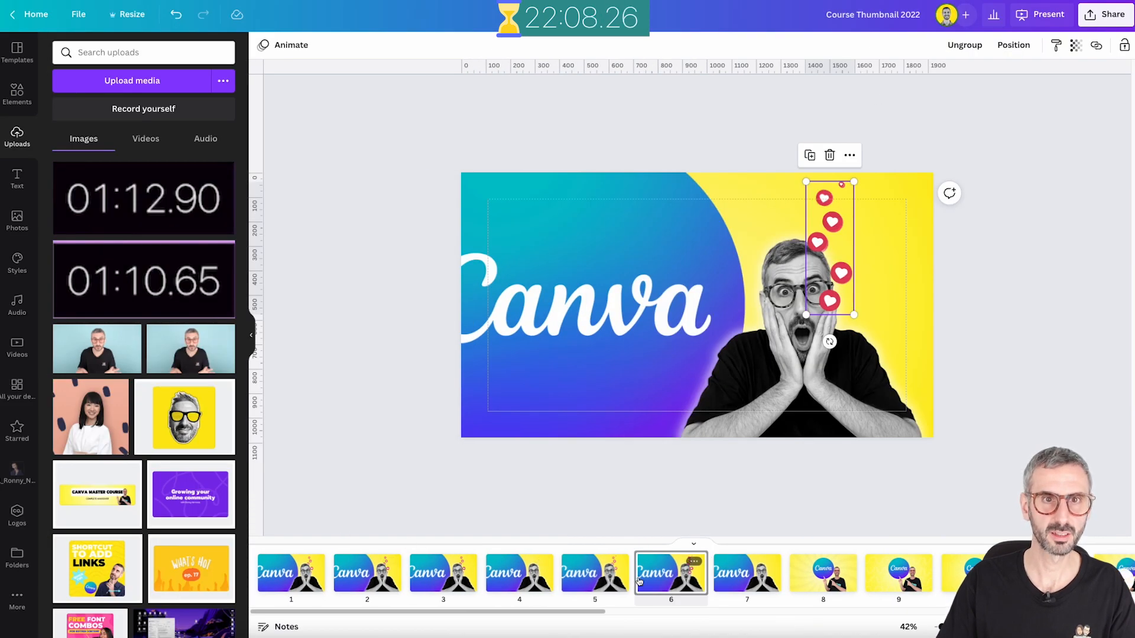
Find and copy the animated rising hearts sticker on page 7 of the Course Thumbnail 2022 design
click(587, 575)
click(514, 576)
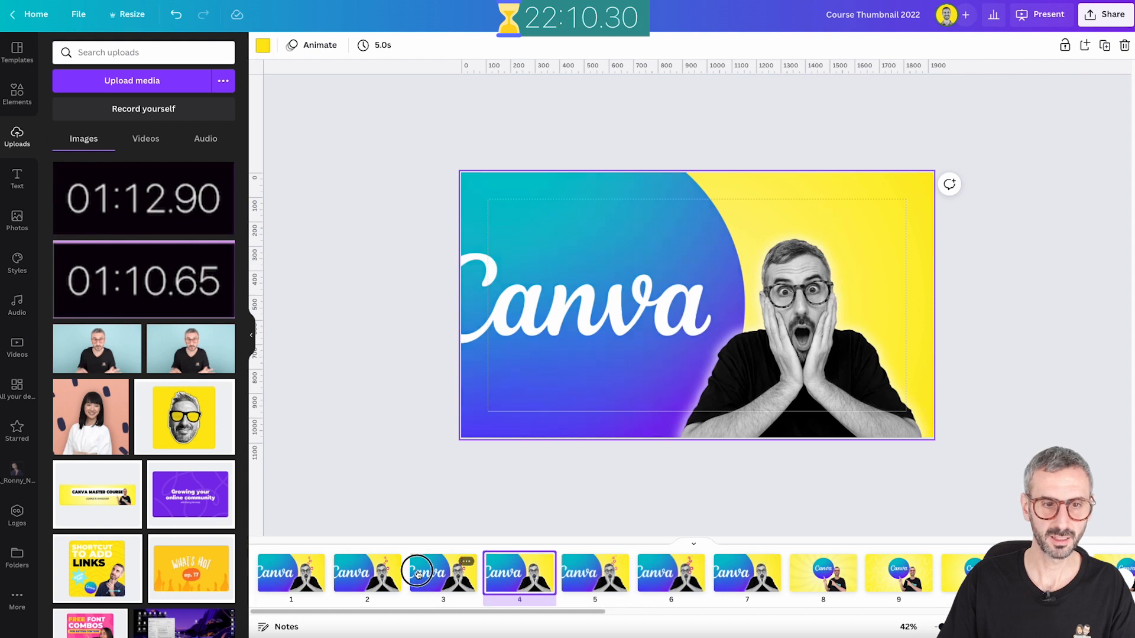
click(414, 576)
click(335, 576)
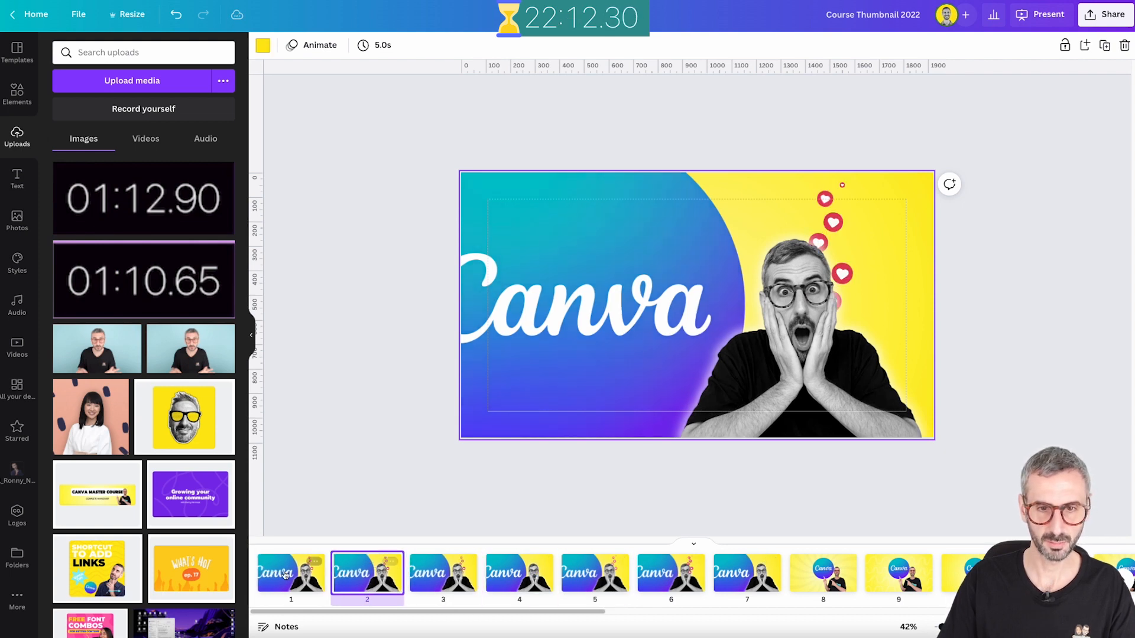
click(303, 577)
click(741, 573)
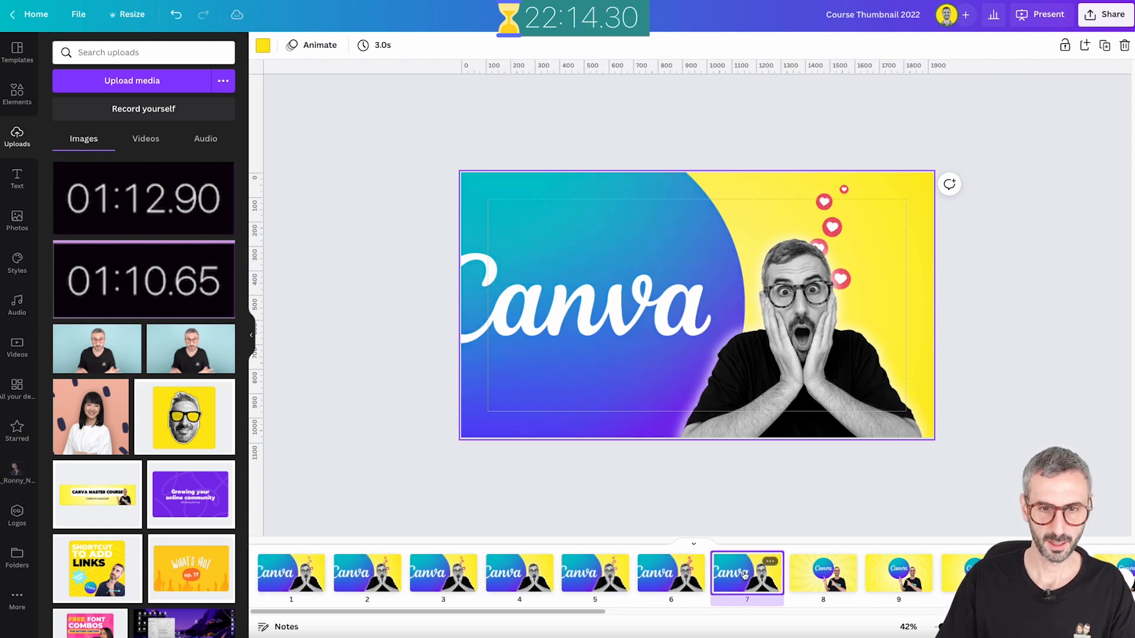
click(842, 208)
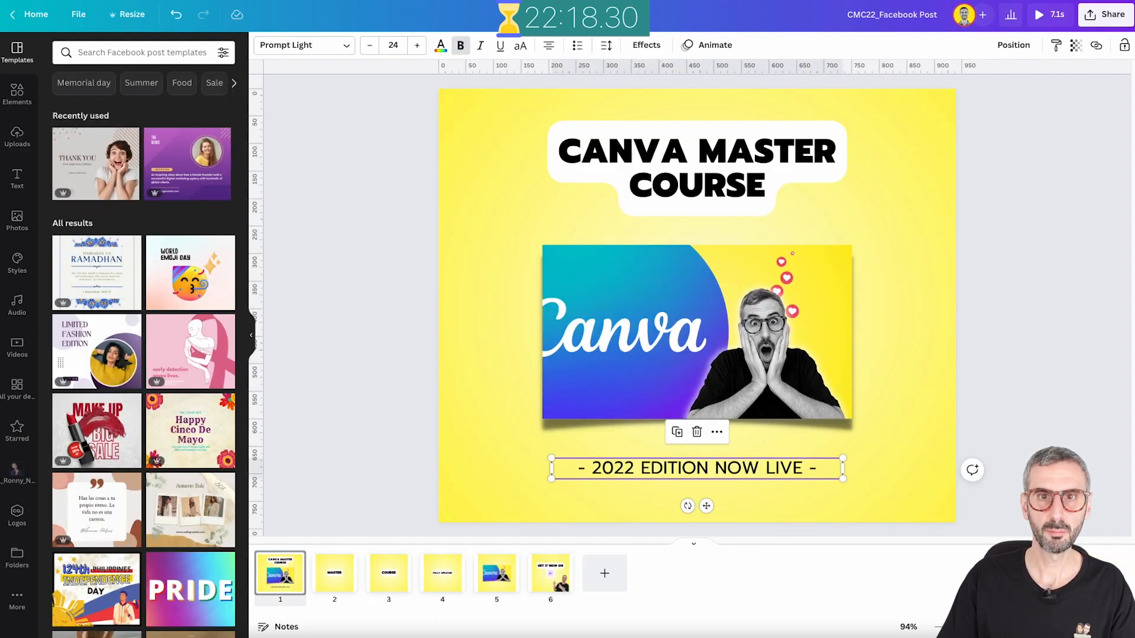
Paste the hearts sticker onto page 1 of the Facebook post, shrink it and place it above the man's head
click(909, 378)
key(ctrl+v)
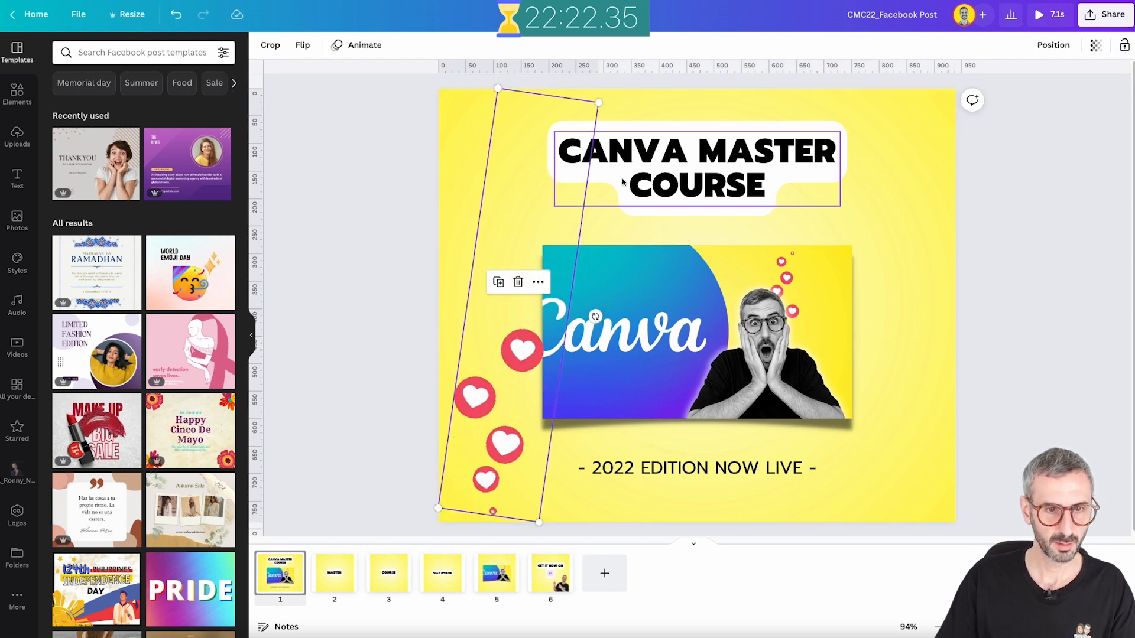
drag(584, 128, 507, 317)
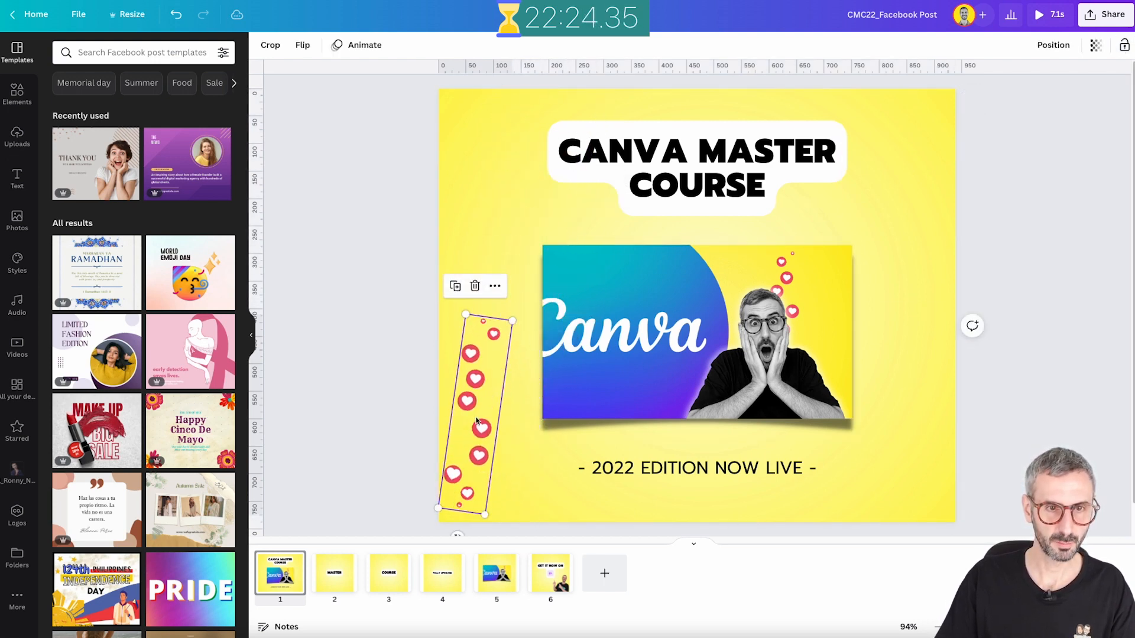
drag(473, 423, 792, 204)
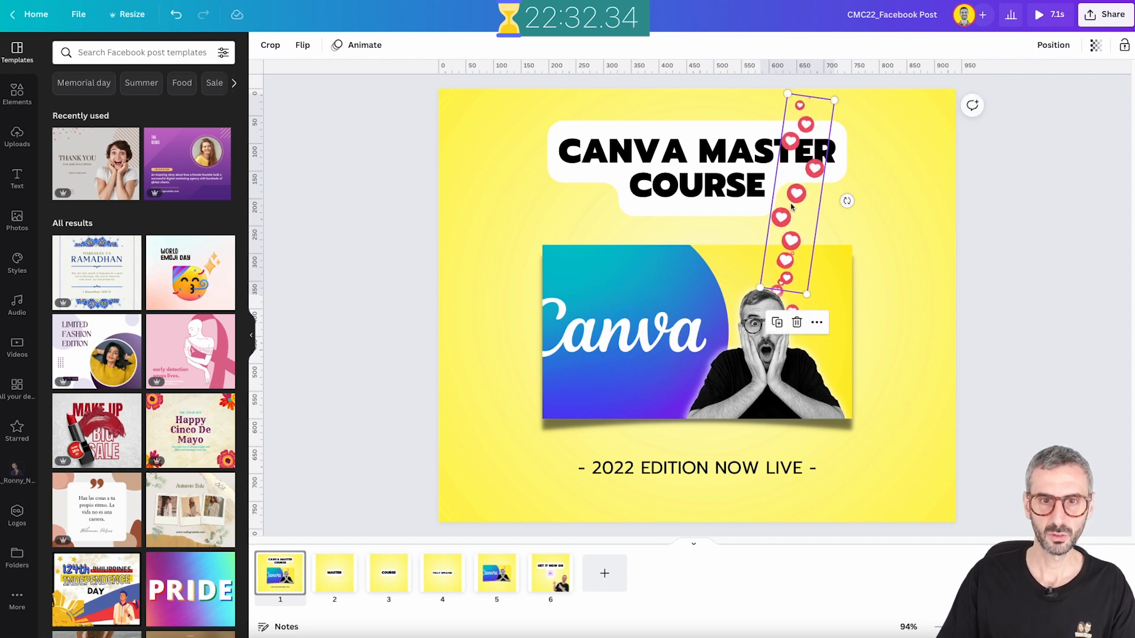
Bring the course image forward so it overlaps the lower end of the hearts sticker
click(673, 312)
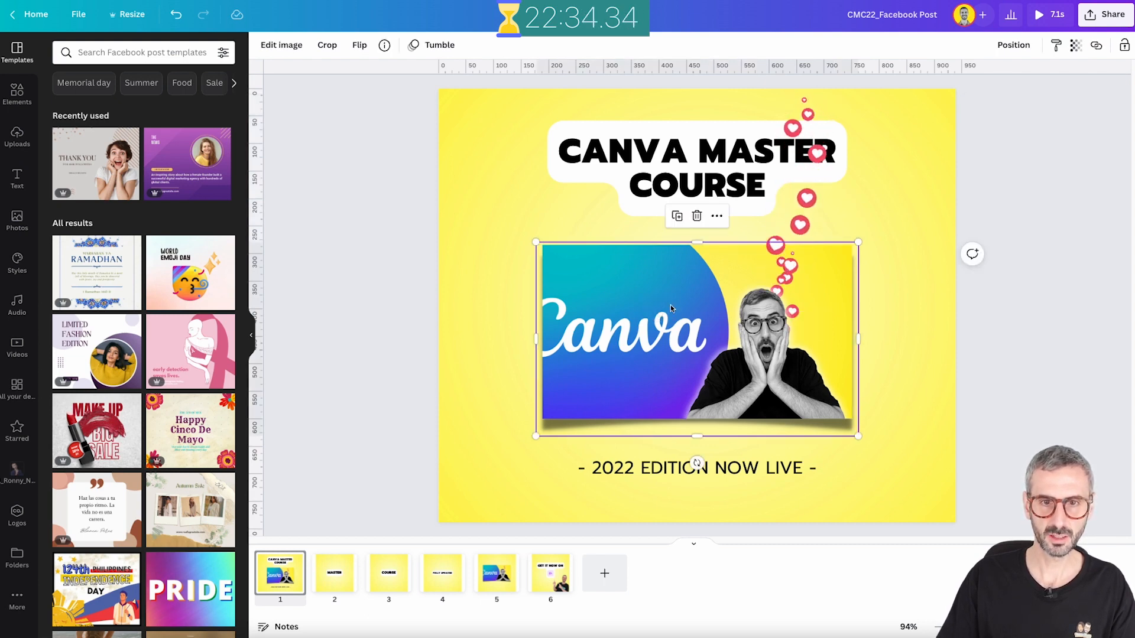
click(1013, 46)
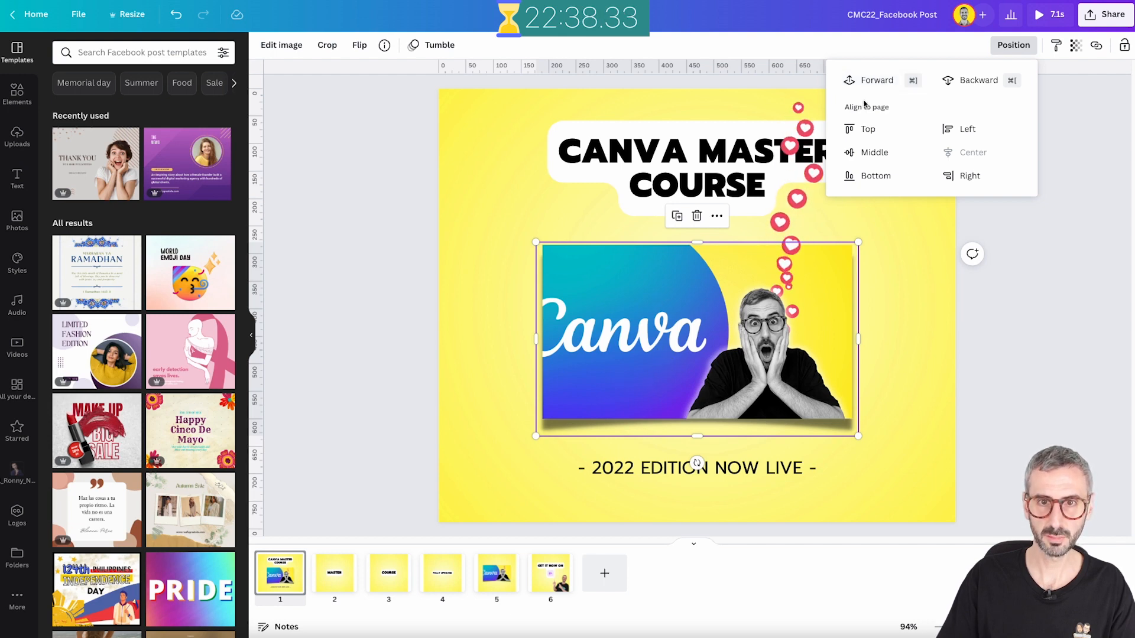
click(873, 81)
click(902, 273)
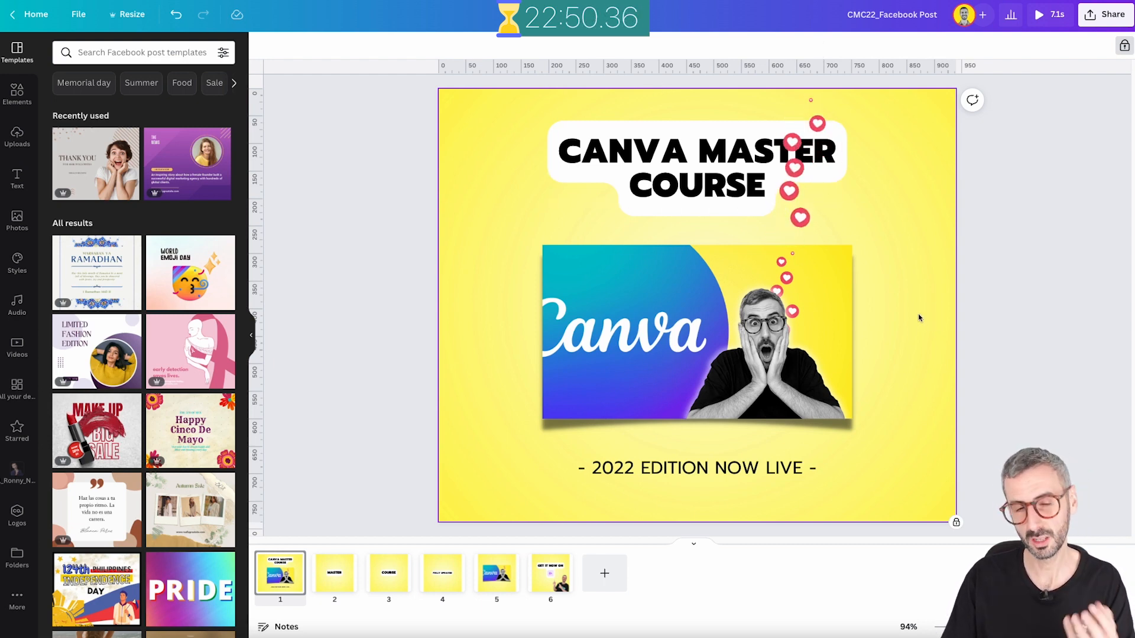
Delete pages 2 to 6 of the Facebook post, keeping only the first page
click(335, 575)
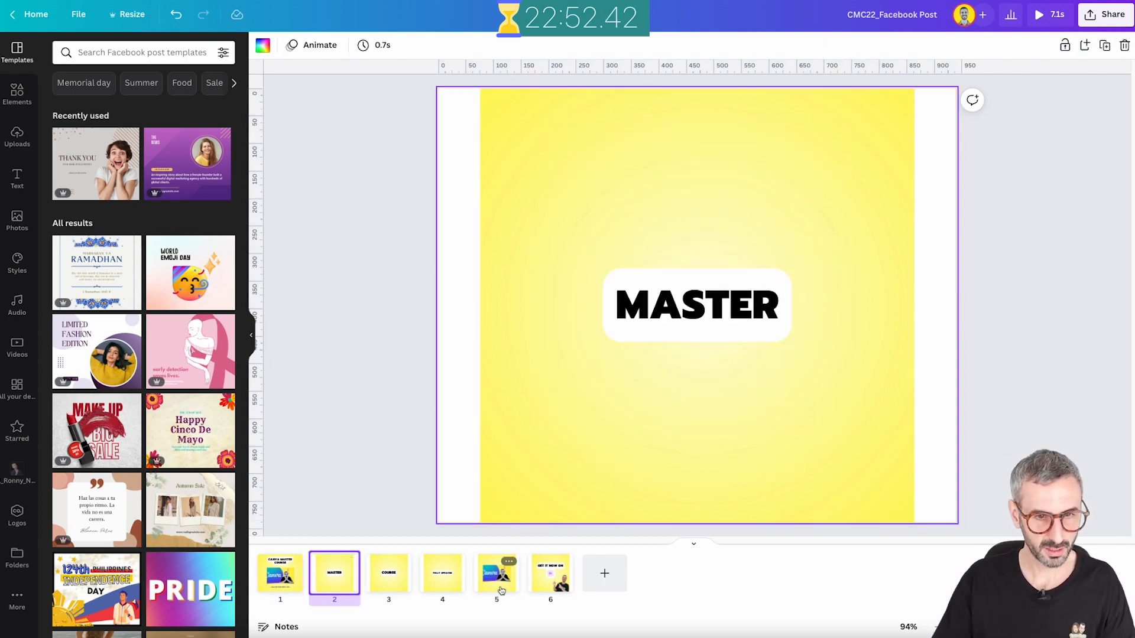
shift+click(560, 597)
key(Delete)
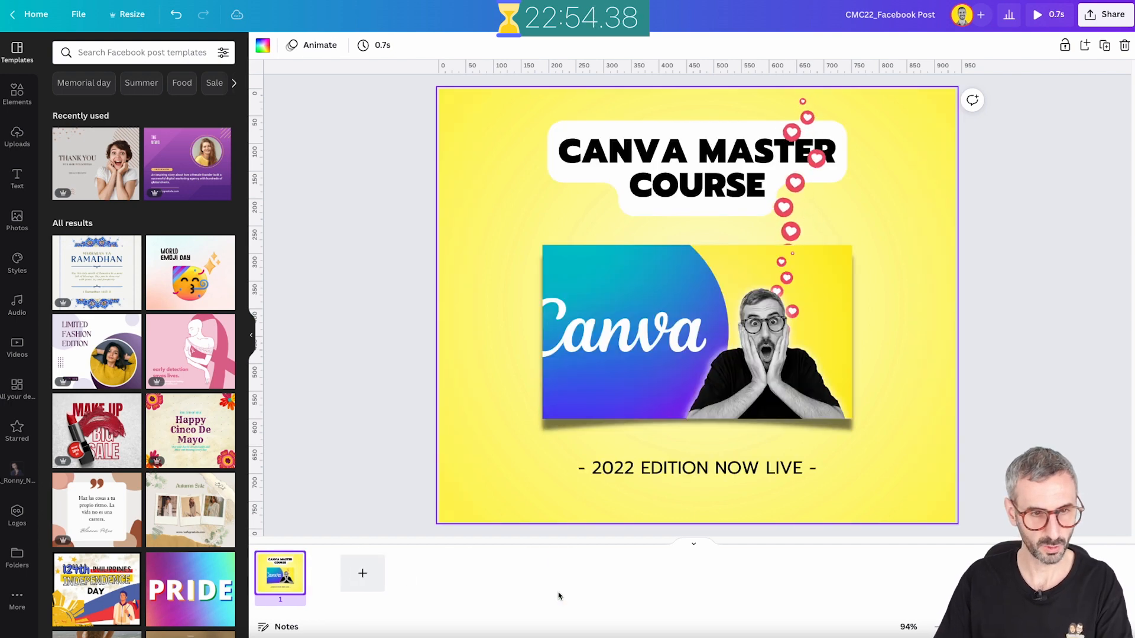
click(313, 422)
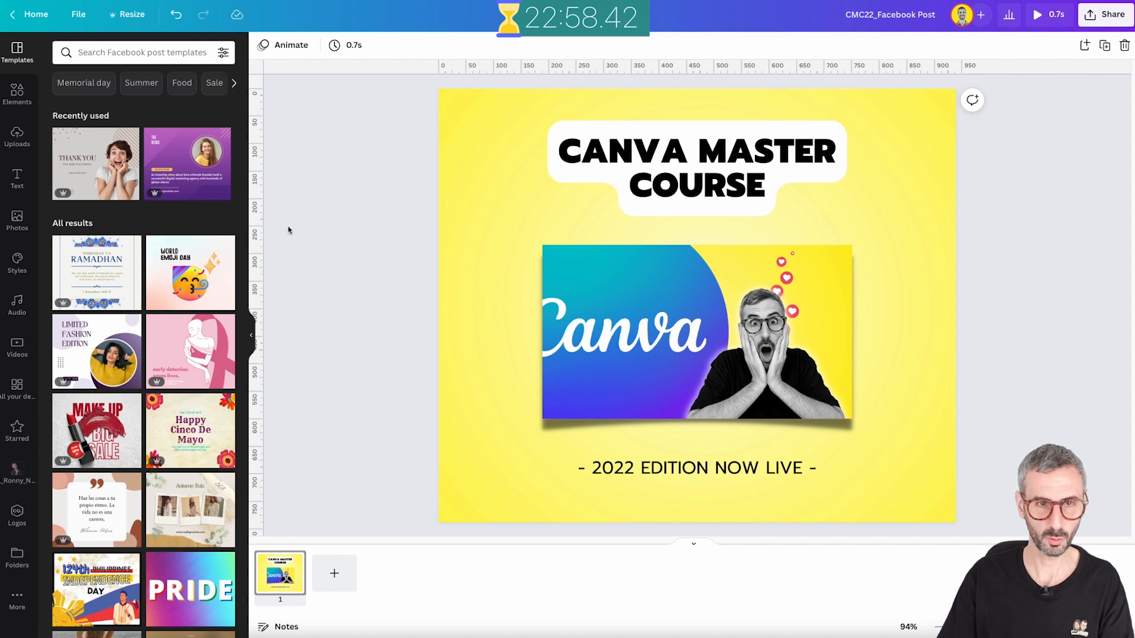
Check the title, hearts, course image and tagline as one selection against the page's centre guides
drag(336, 139, 1000, 451)
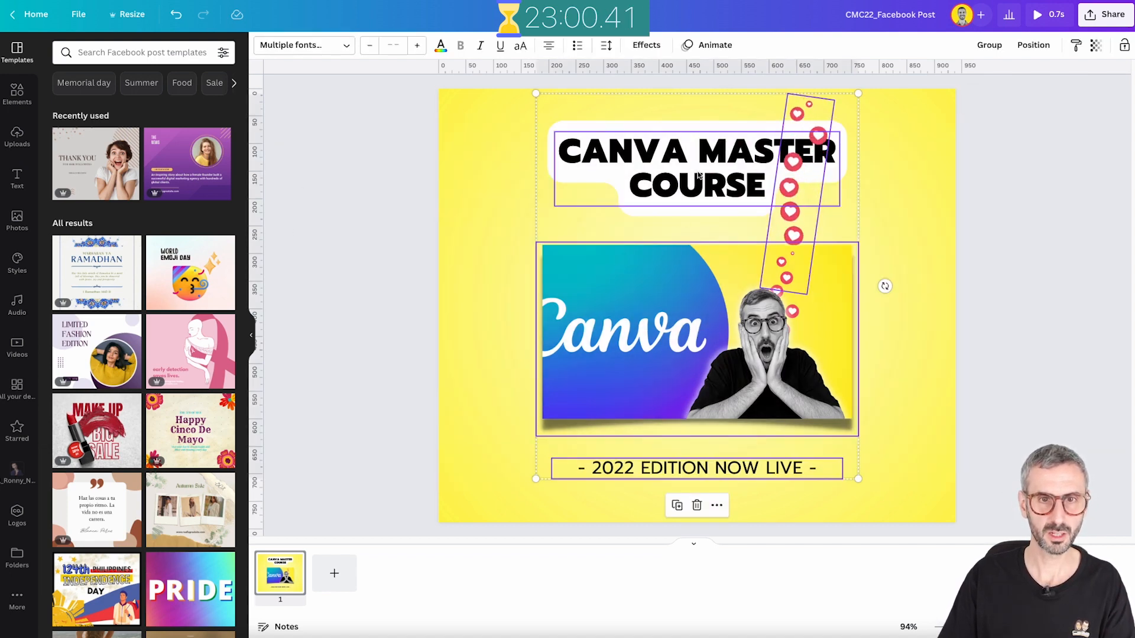
drag(699, 173, 699, 174)
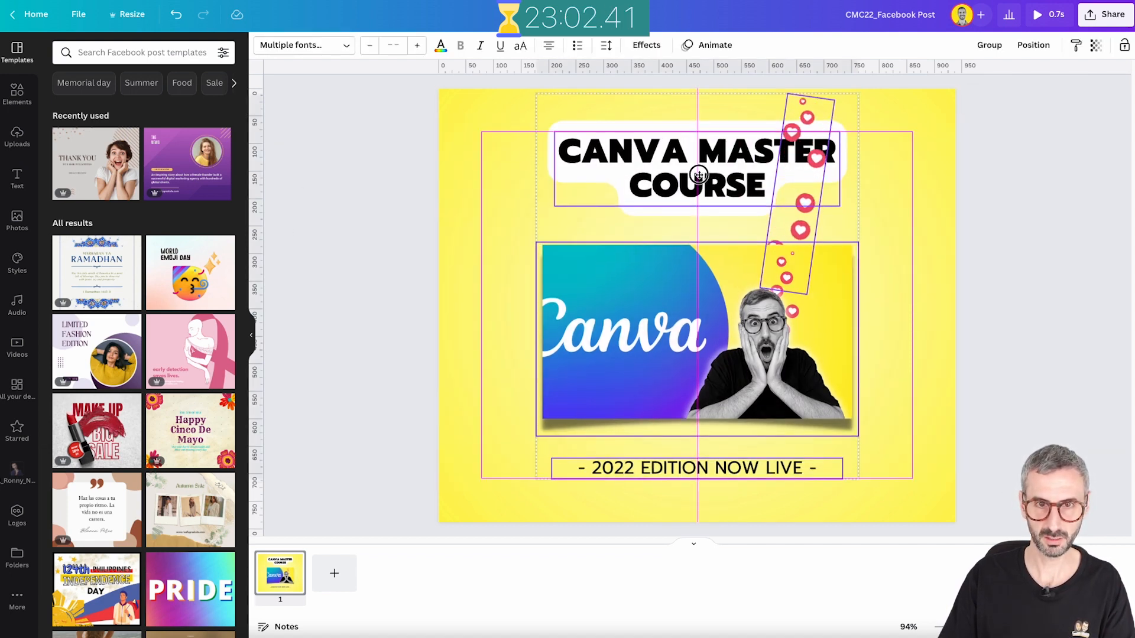
drag(699, 175, 698, 175)
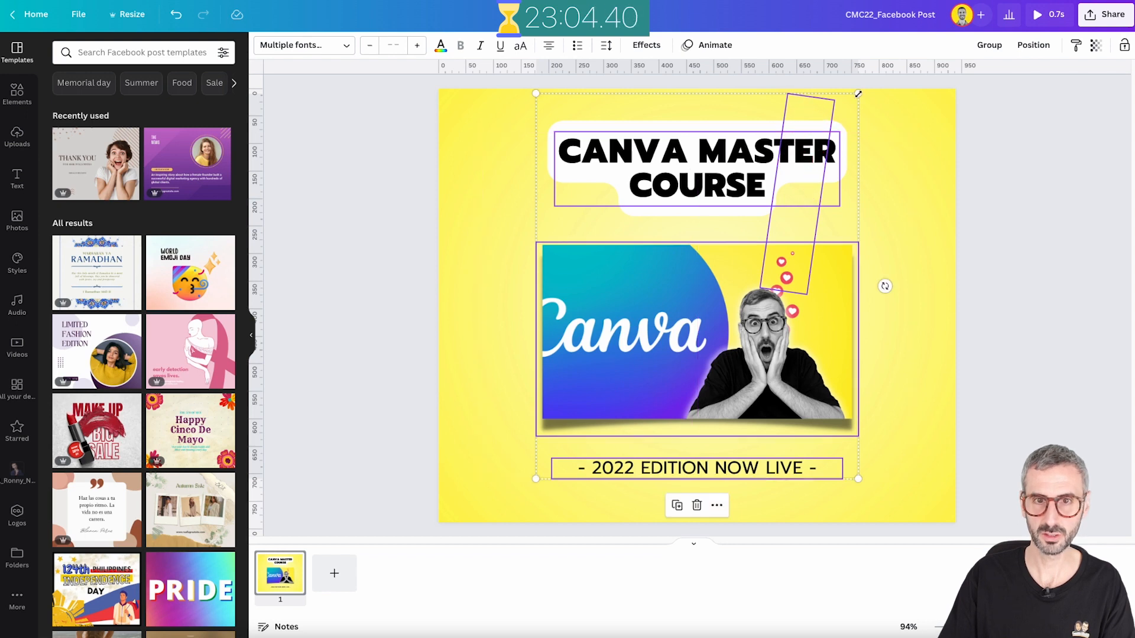
click(1015, 187)
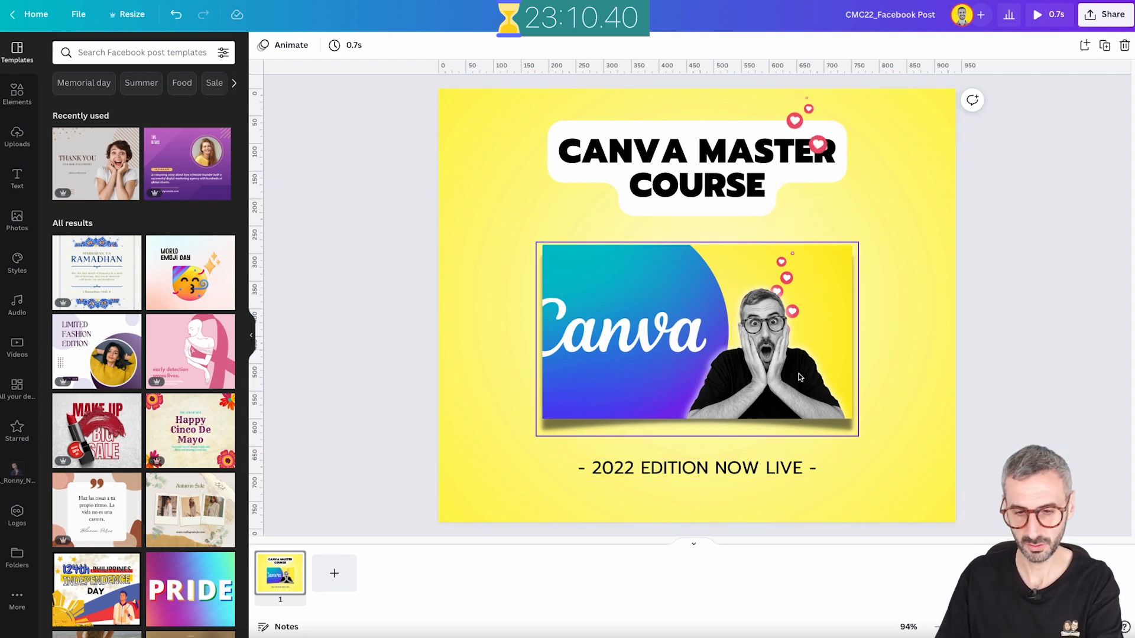
click(935, 413)
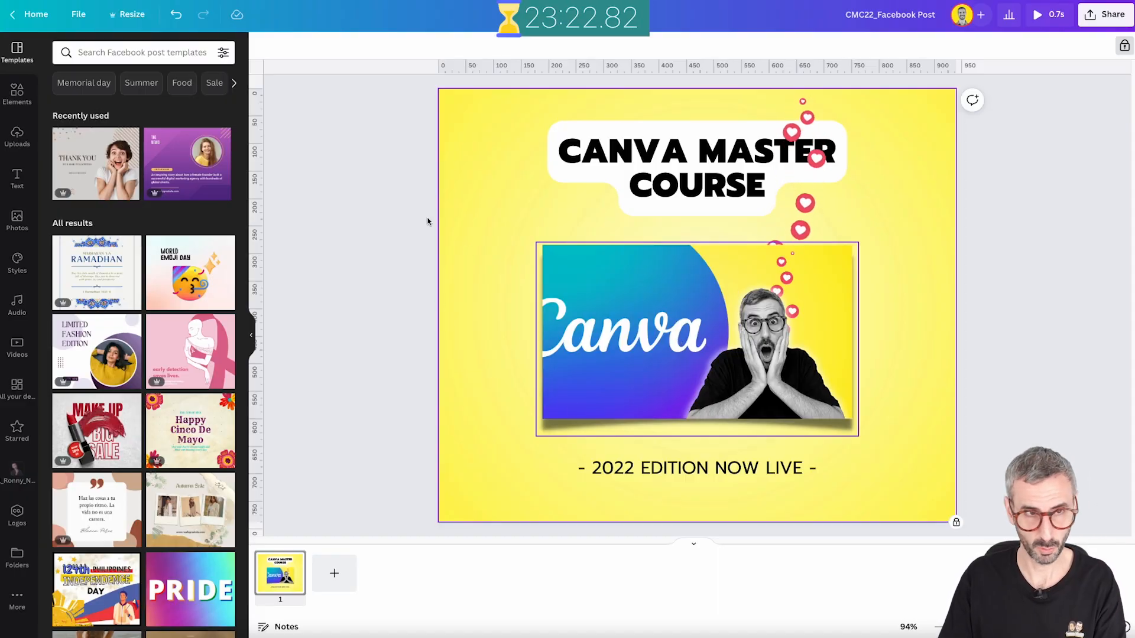
Create a resized copy of the Facebook post in the LinkedIn Post format, 1200 × 1200 px
click(128, 13)
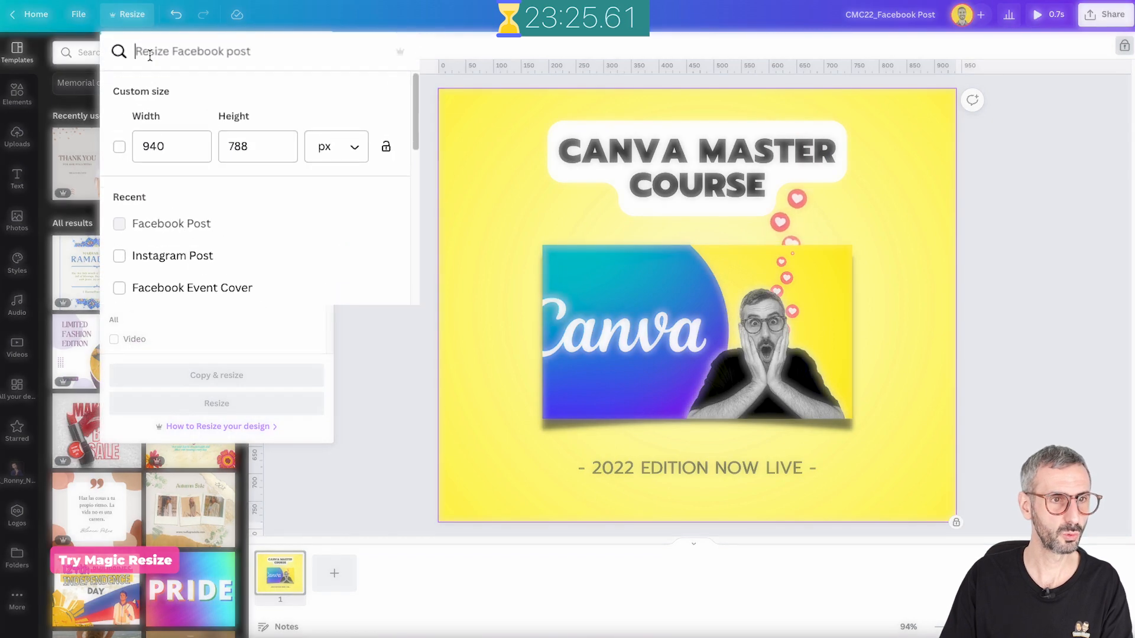
click(195, 55)
text(lin)
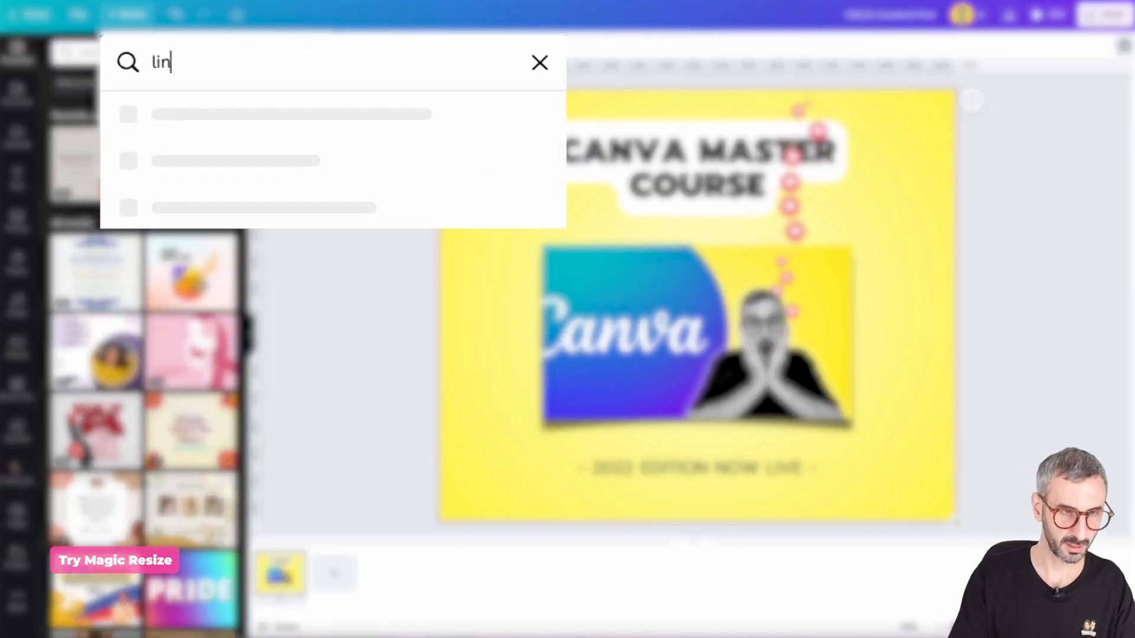
text(ki)
text(d)
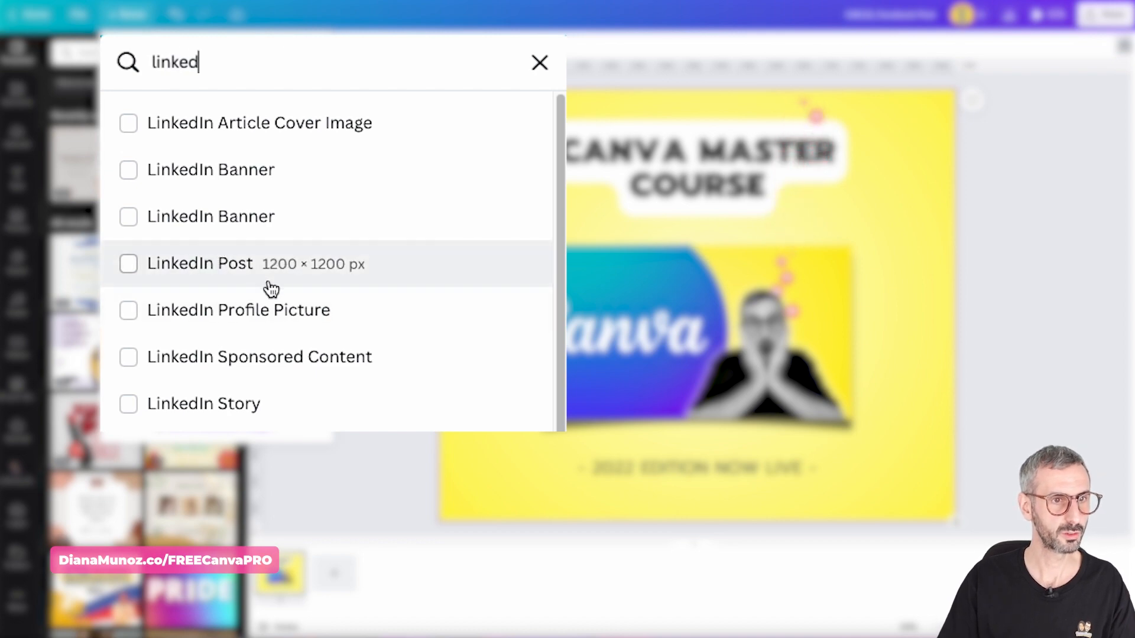
click(305, 270)
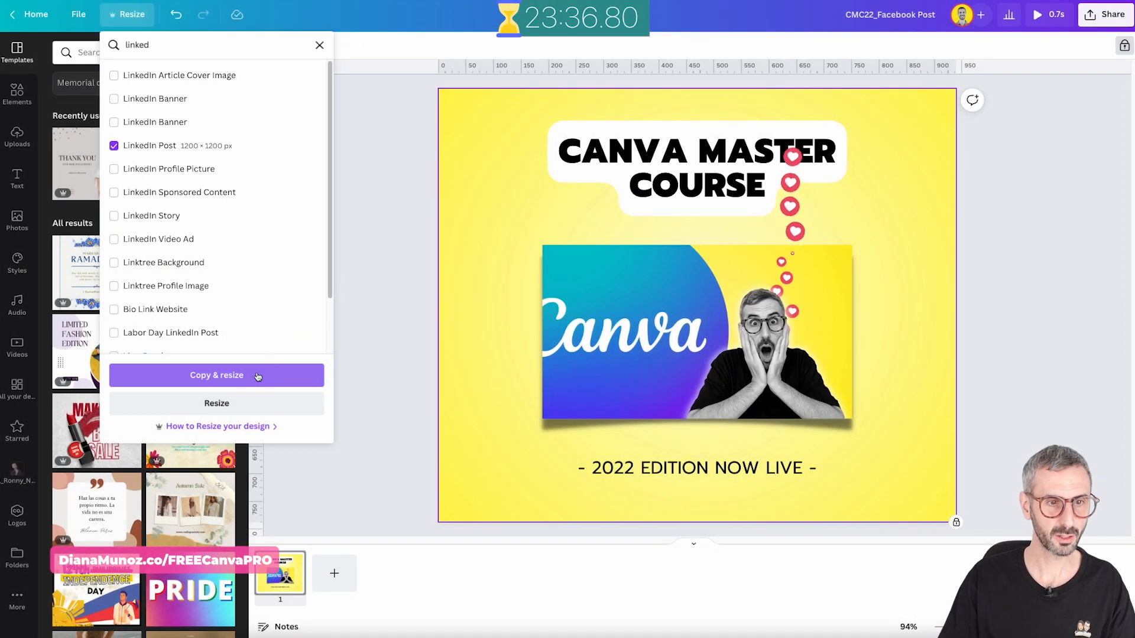
click(258, 376)
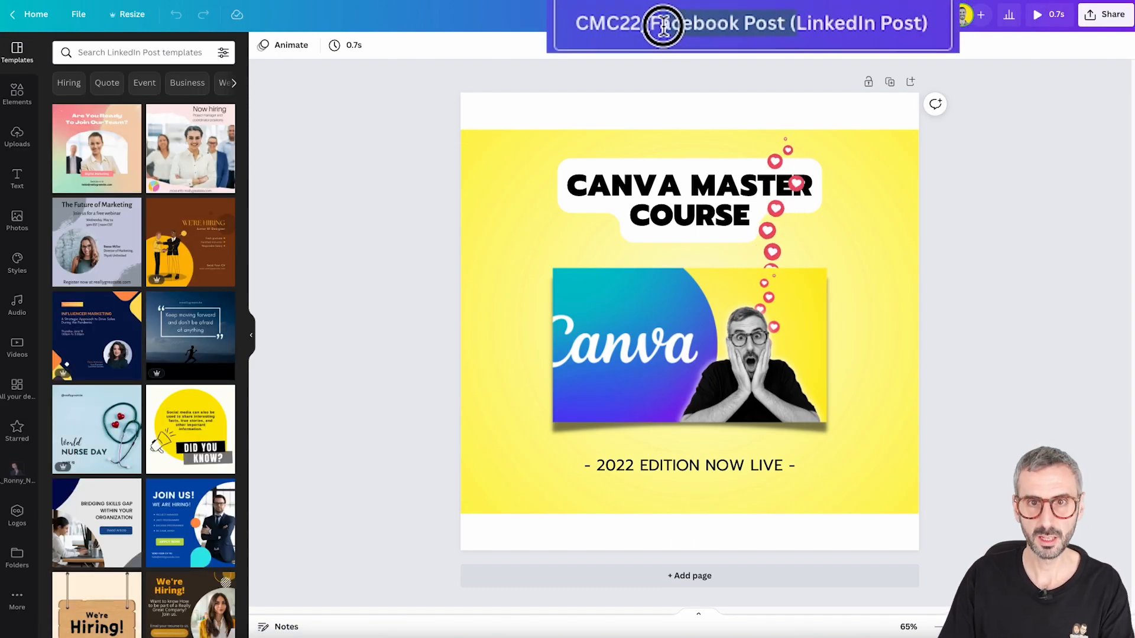
Rename the resized copy as CMC22_LinkedIn Post
drag(664, 26, 649, 26)
key(BackSpace)
click(934, 25)
key(BackSpace)
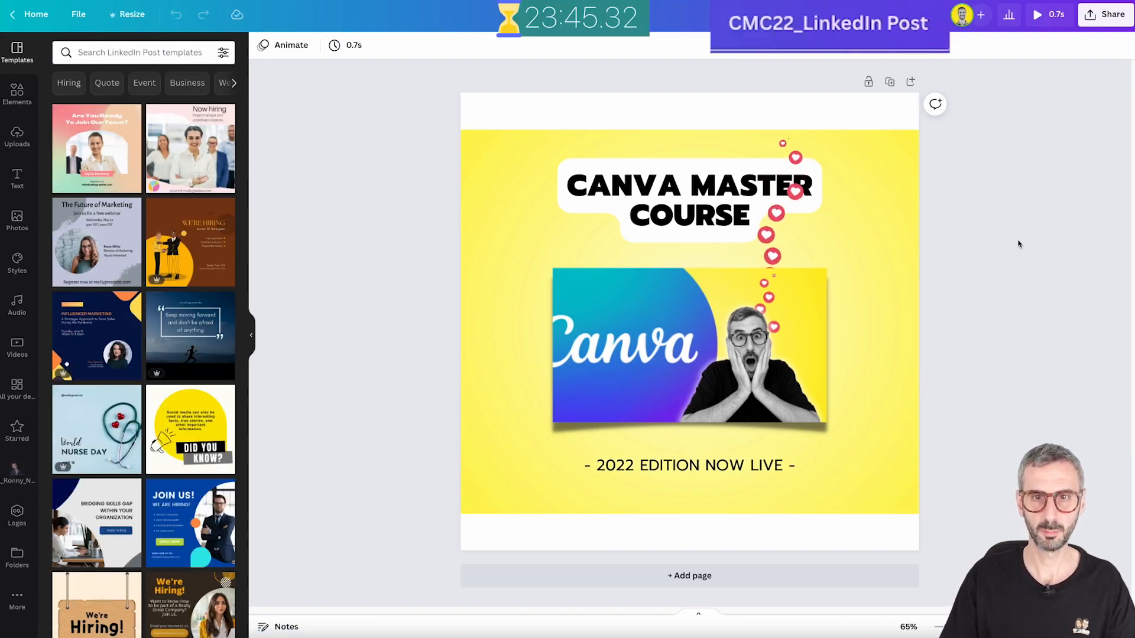
click(904, 226)
click(1069, 205)
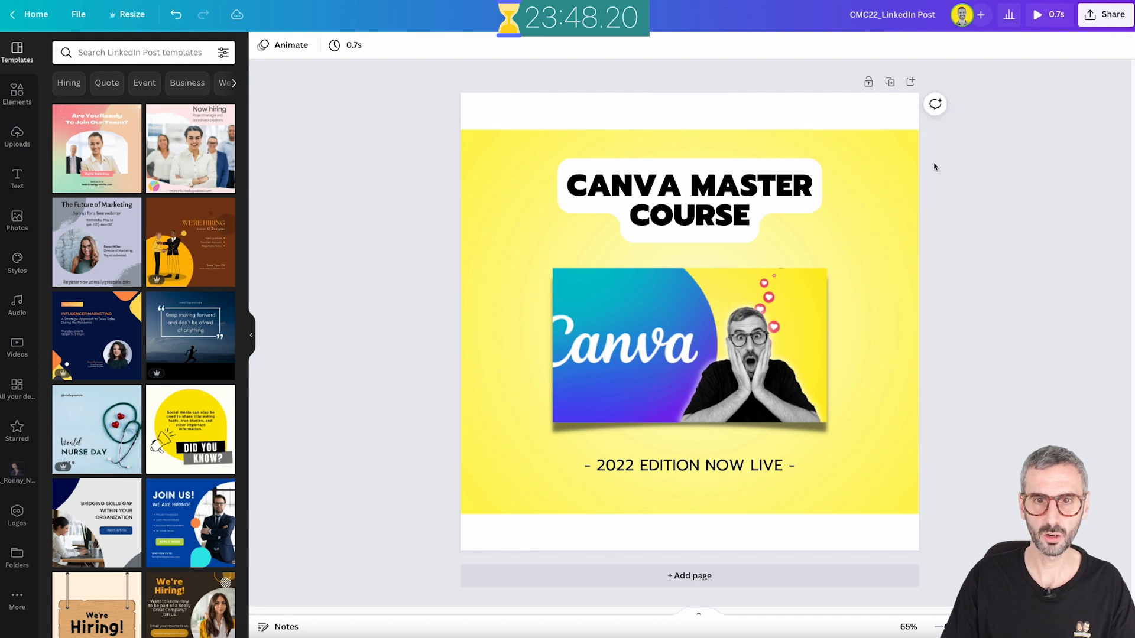
Stretch the yellow background up and down to fill the whole square page
click(790, 150)
drag(695, 131, 696, 93)
drag(692, 514, 690, 551)
Move the CANVA MASTER COURSE title higher and shift the "2022 EDITION NOW LIVE" line slightly down
drag(692, 203, 699, 170)
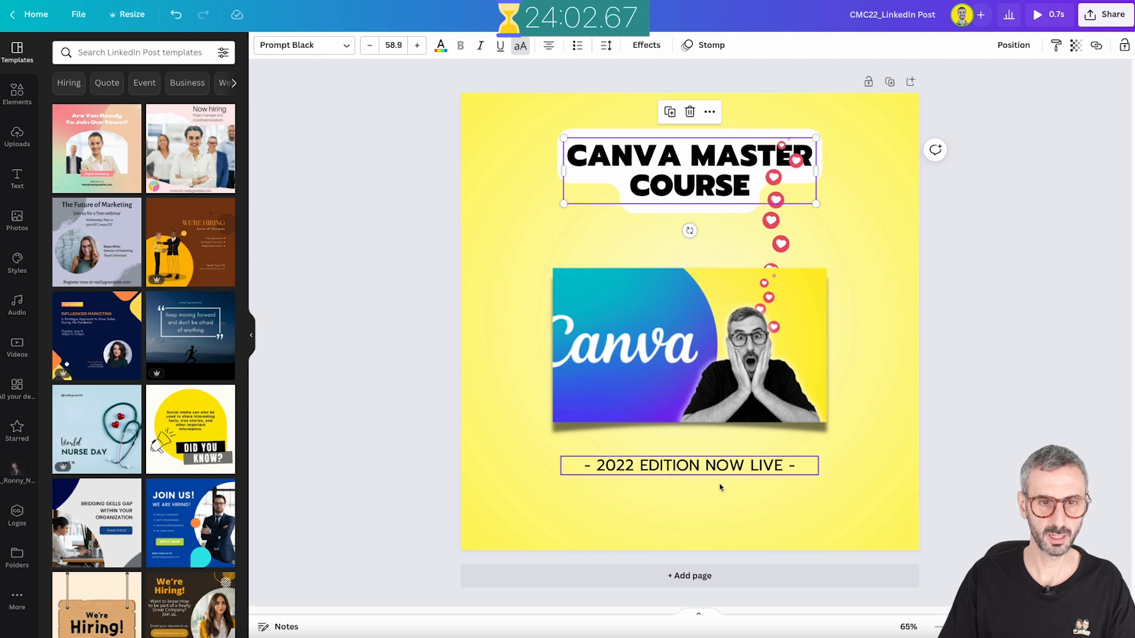
drag(719, 473, 699, 468)
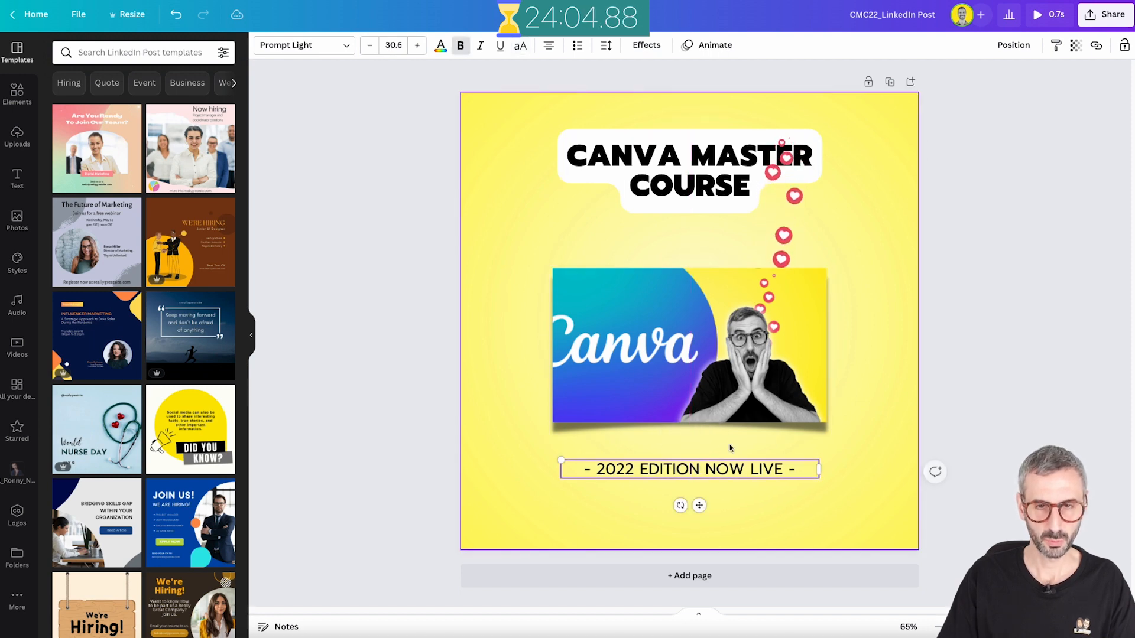
click(1023, 392)
Enlarge the course image slightly and centre it horizontally on the page
click(757, 337)
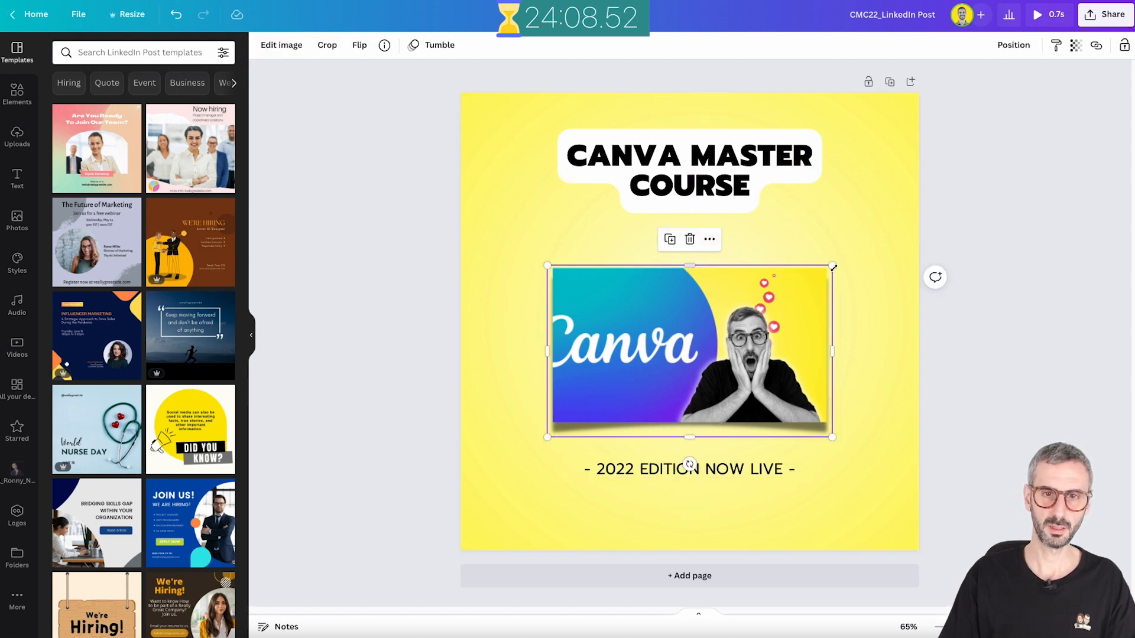
drag(833, 268, 857, 254)
click(1013, 45)
click(993, 153)
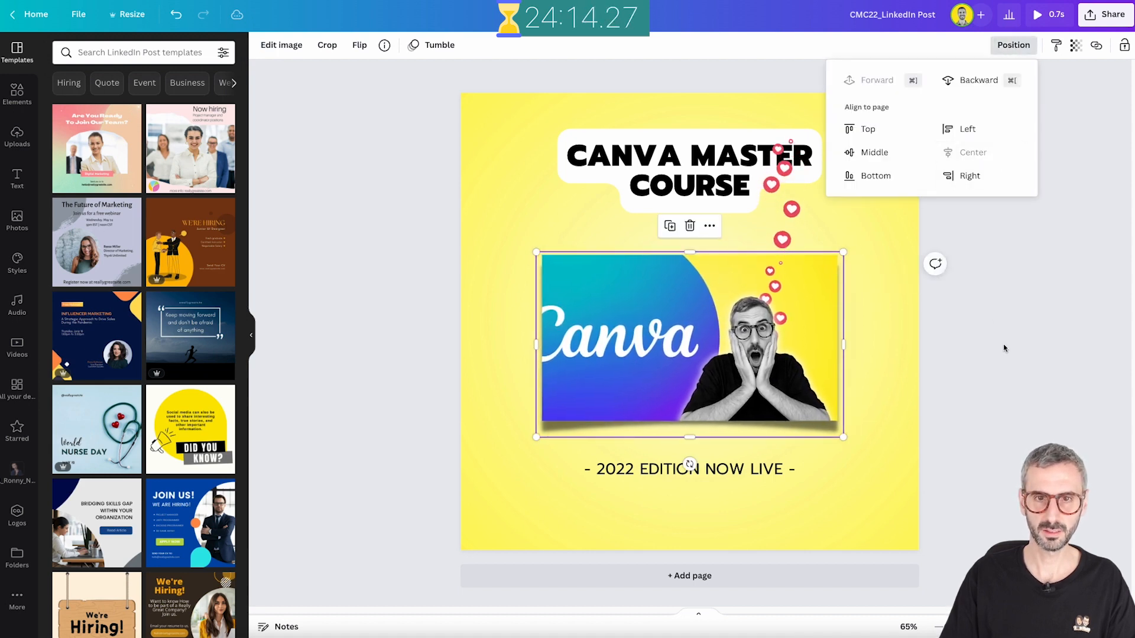
click(1005, 358)
click(1005, 360)
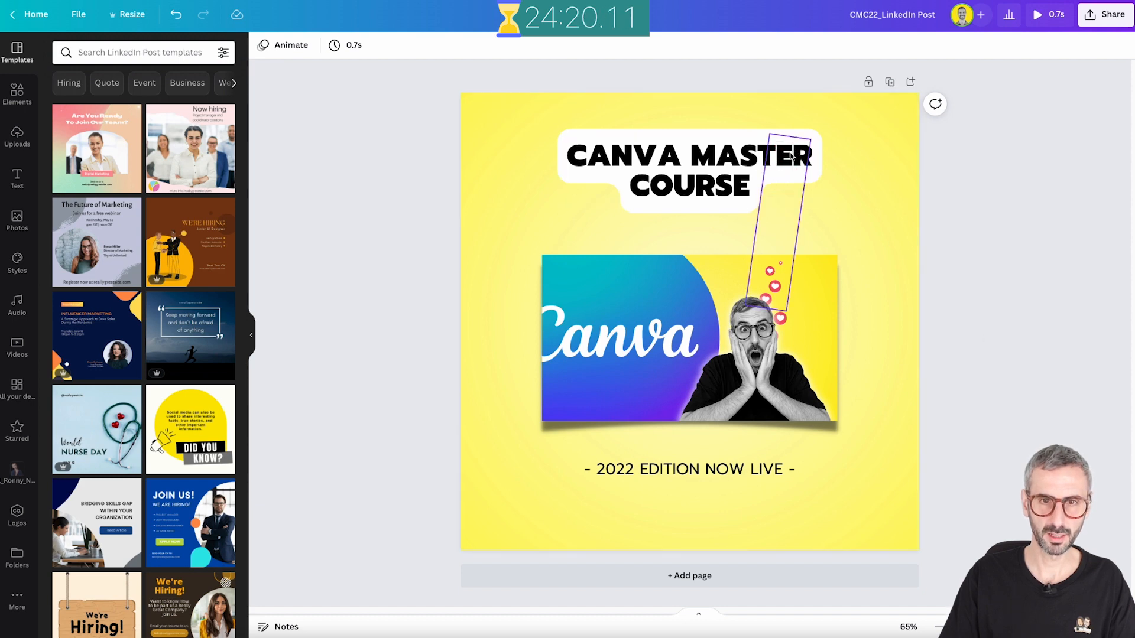
Move the hearts sticker slightly up above the enlarged course image
click(770, 225)
drag(770, 225, 773, 206)
click(1071, 220)
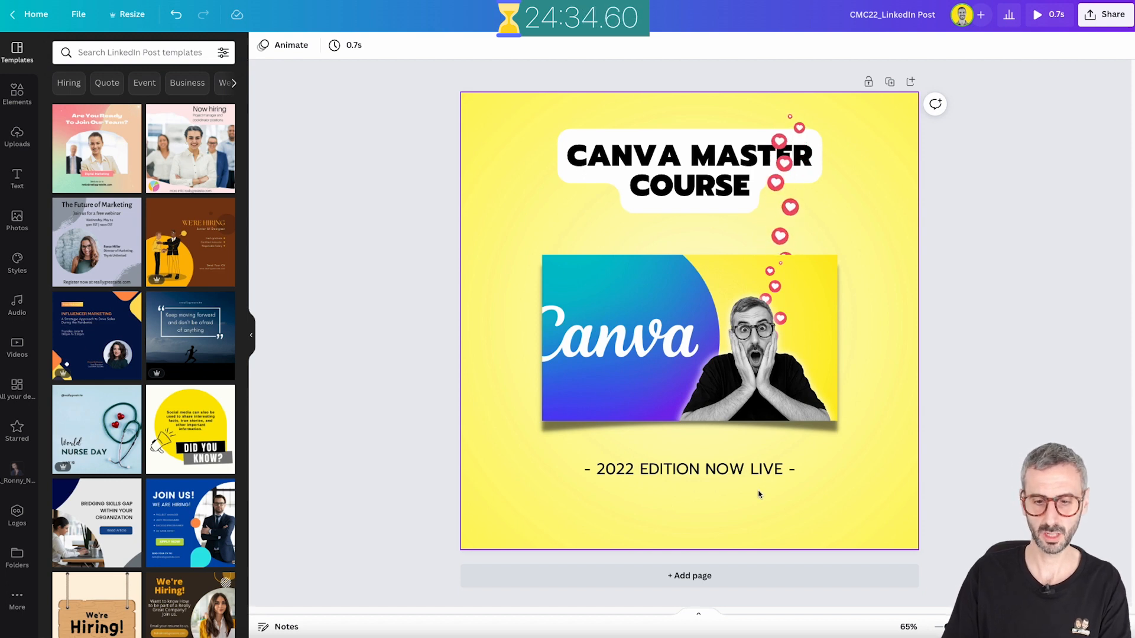
Search the elements for "udemy icon" and add the full Udemy logo with wordmark to the LinkedIn post
click(17, 98)
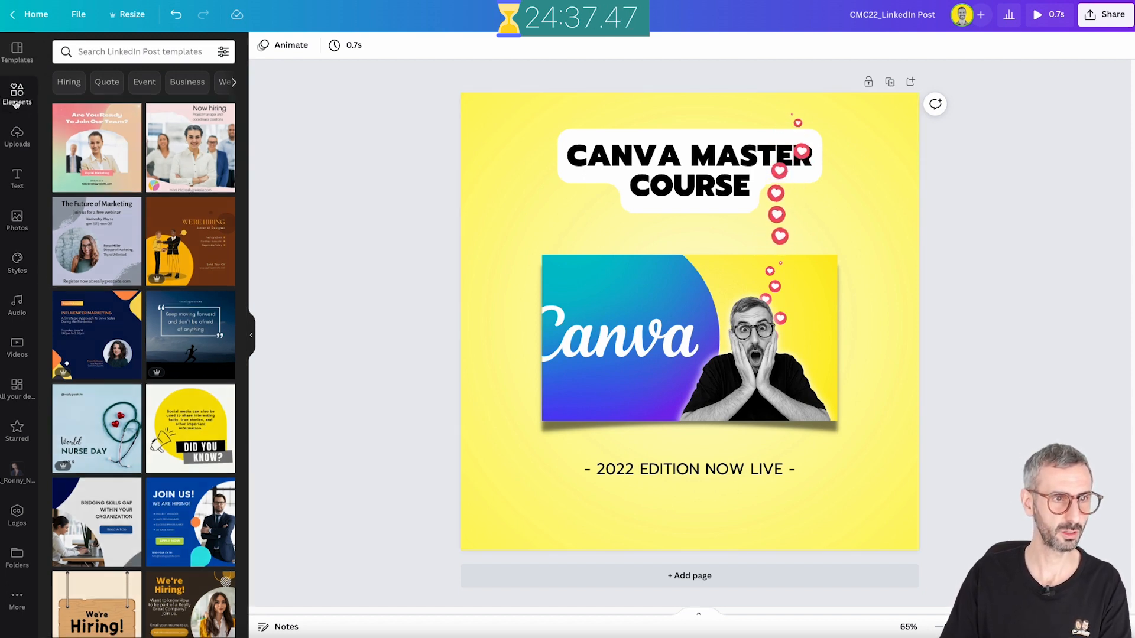
click(95, 53)
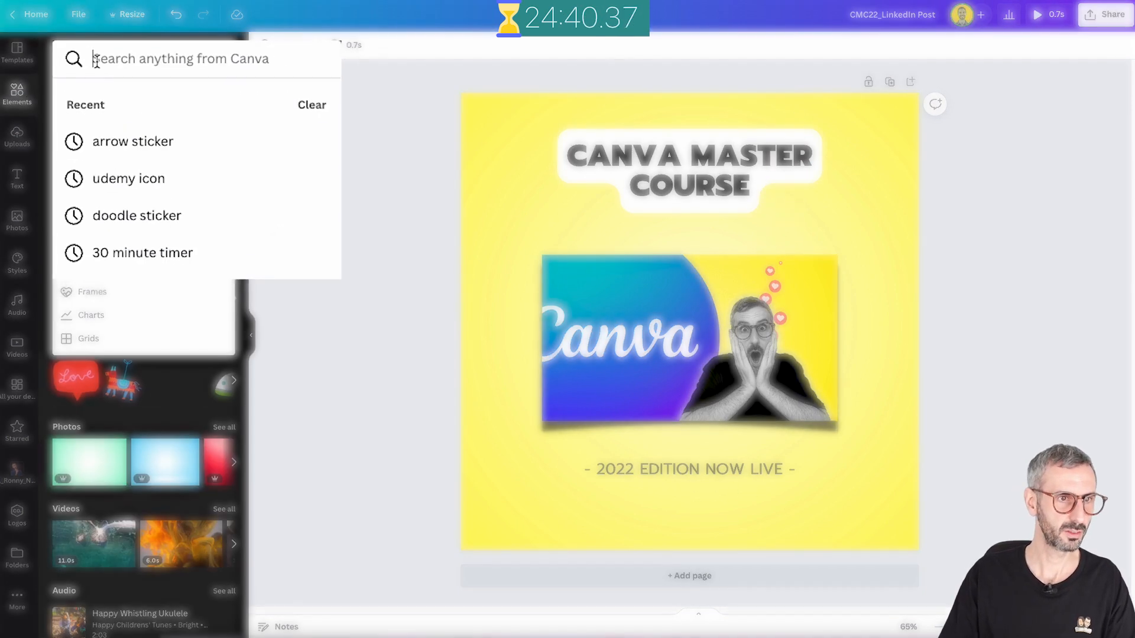
text(udemy )
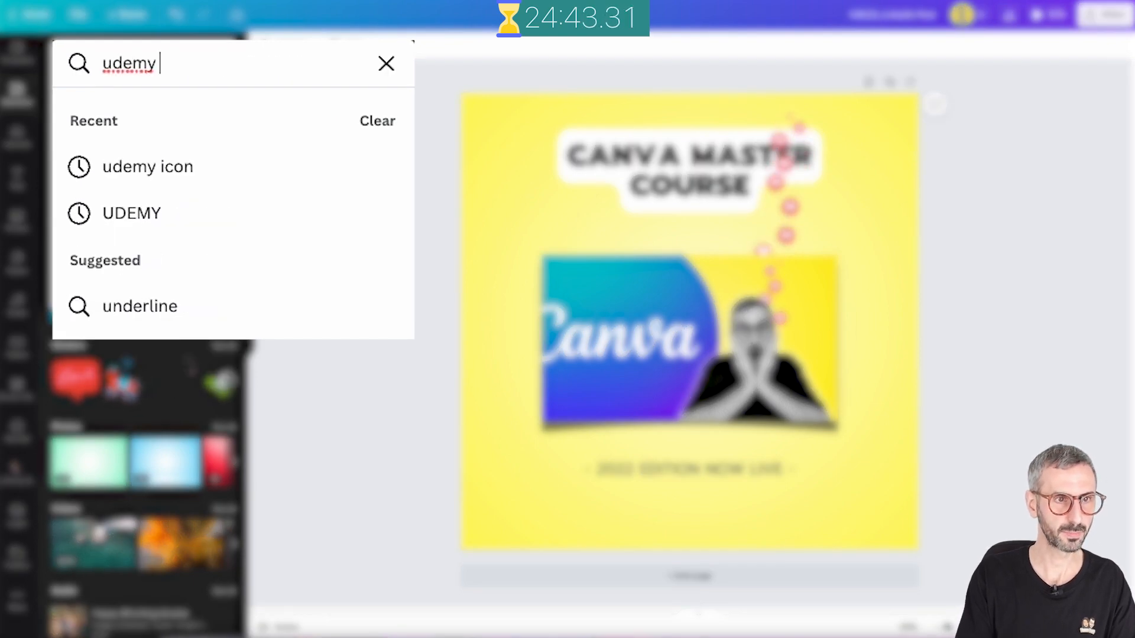
text(icon)
key(Return)
click(81, 131)
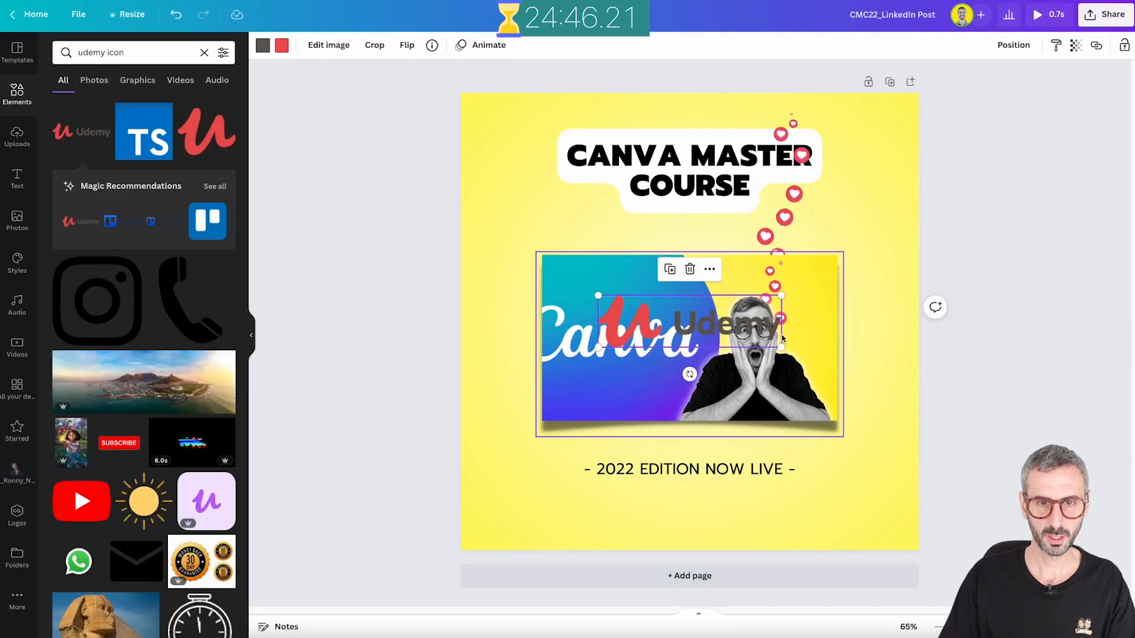
Shrink the Udemy logo and centre it just below the "2022 EDITION NOW LIVE" line
drag(782, 338, 794, 518)
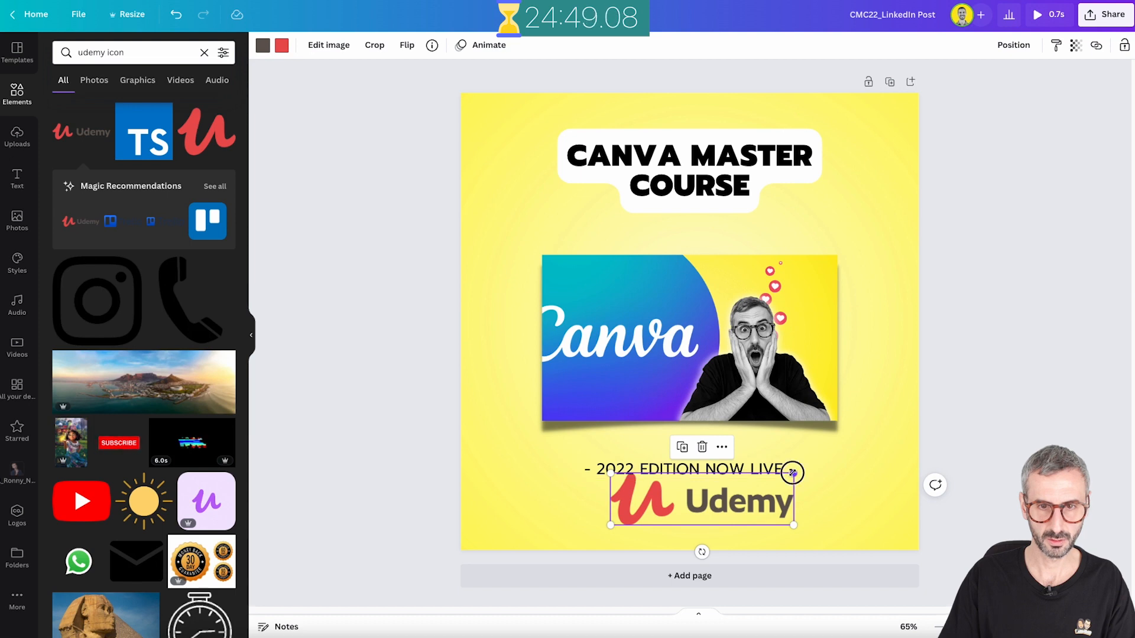
drag(792, 473, 696, 498)
click(1028, 412)
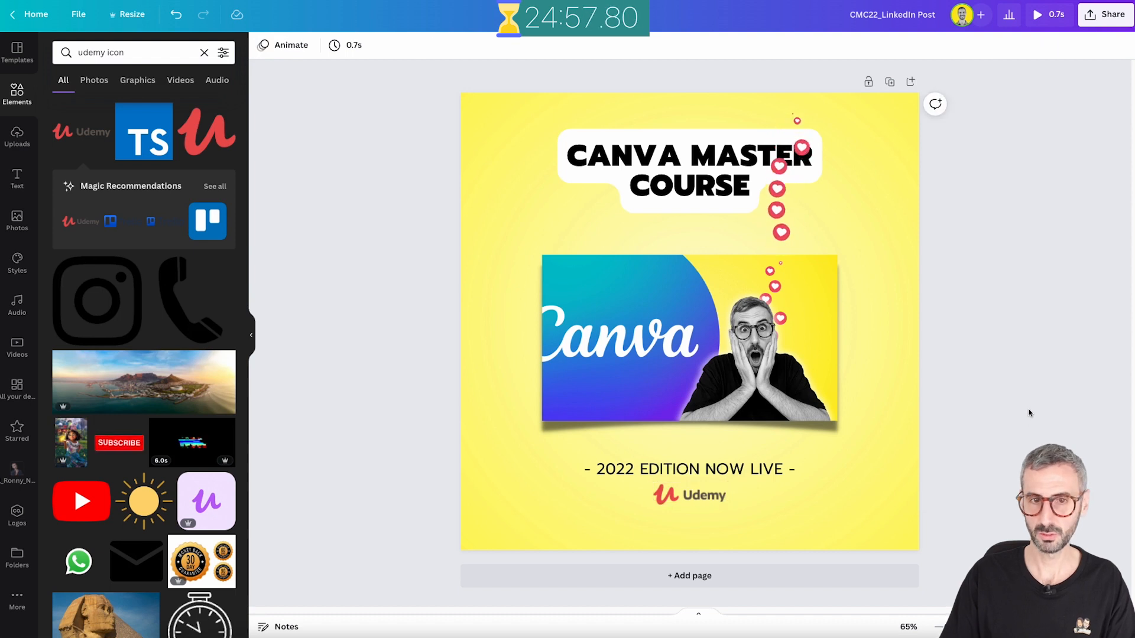
Shift the title, hearts, course image, edition line and Udemy logo together slightly down on the LinkedIn post
drag(368, 110, 915, 524)
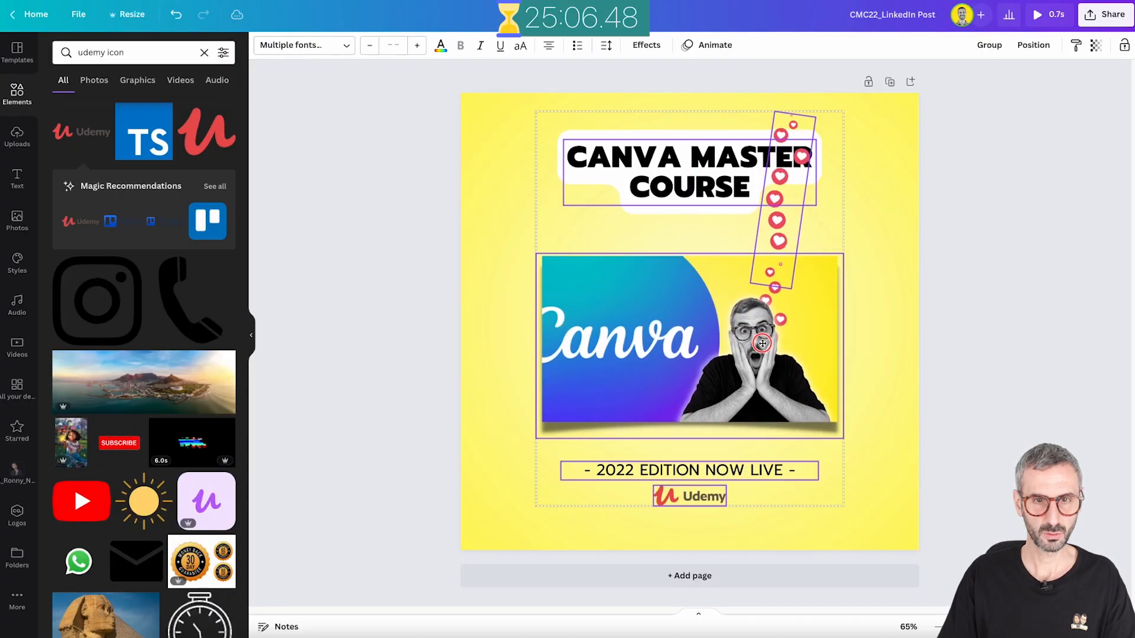
click(991, 187)
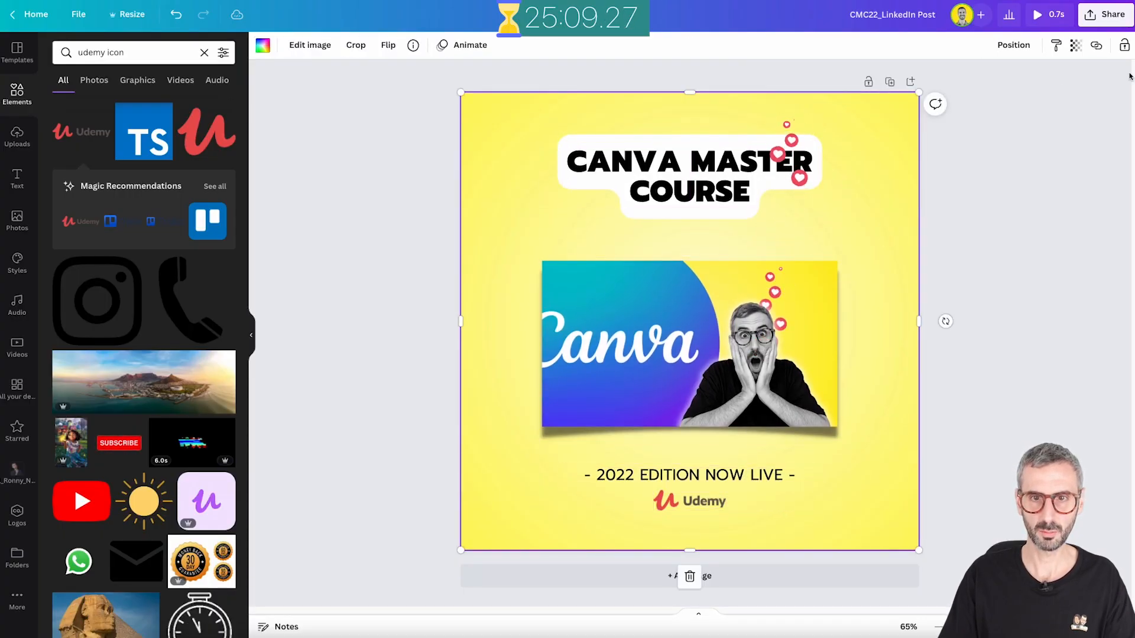
drag(404, 111, 851, 526)
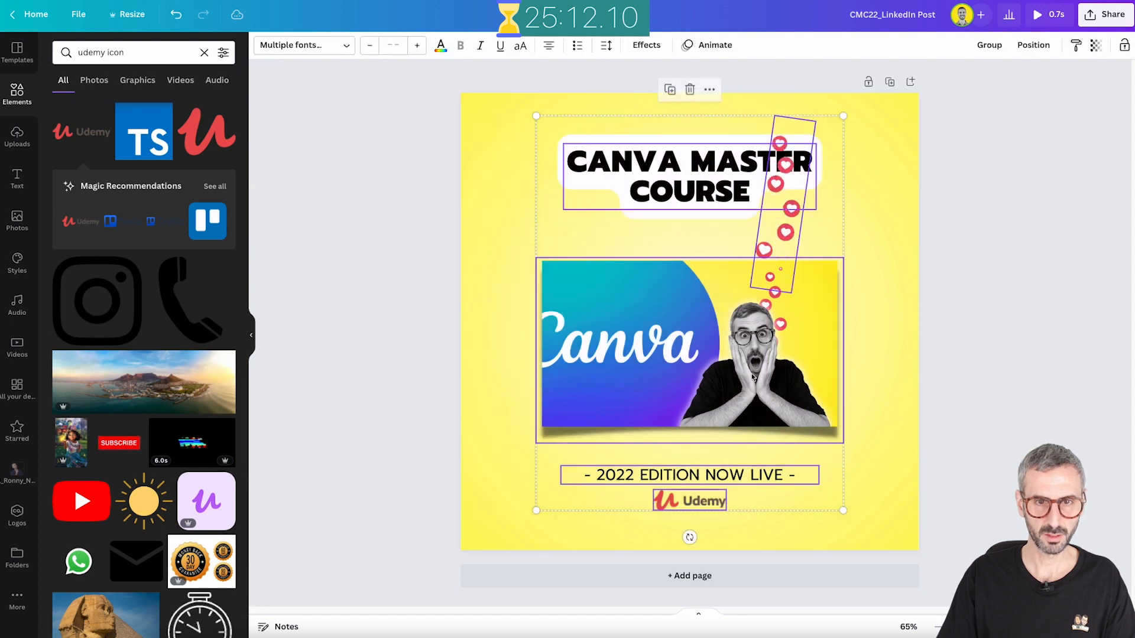
drag(726, 379, 724, 373)
click(966, 338)
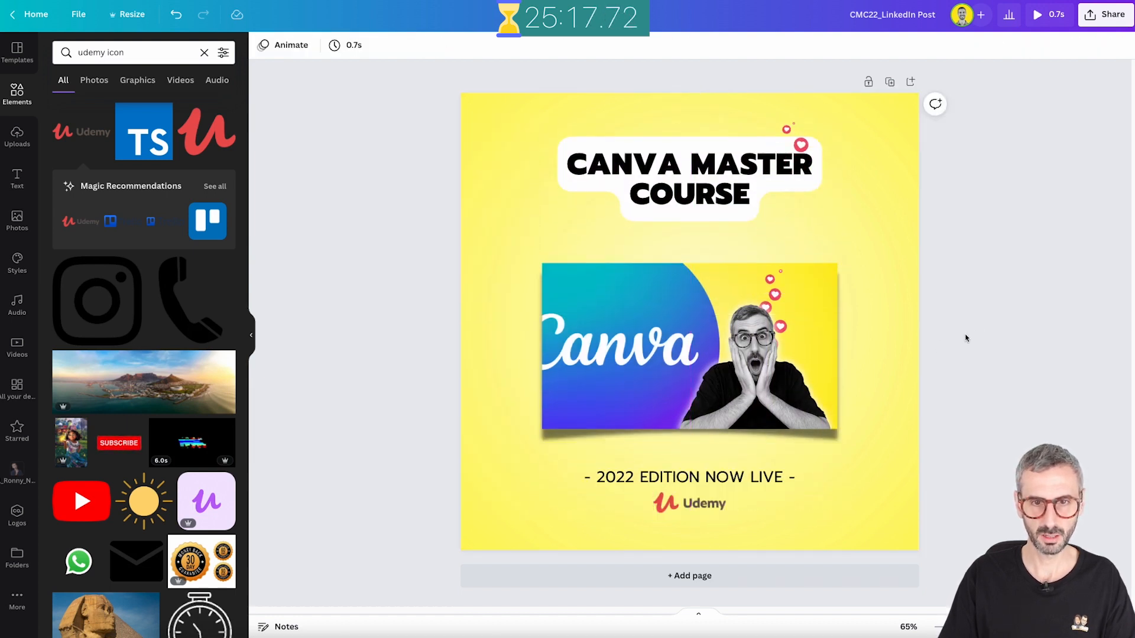
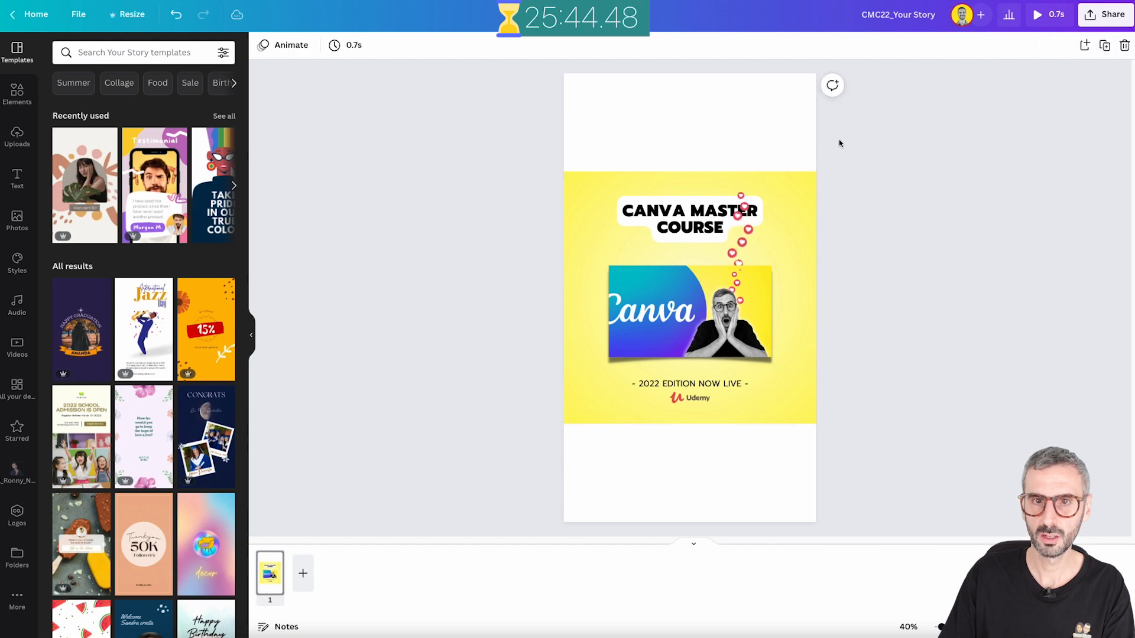
Detach the yellow background image from its square grid on the story page and delete the empty grid
right_click(708, 187)
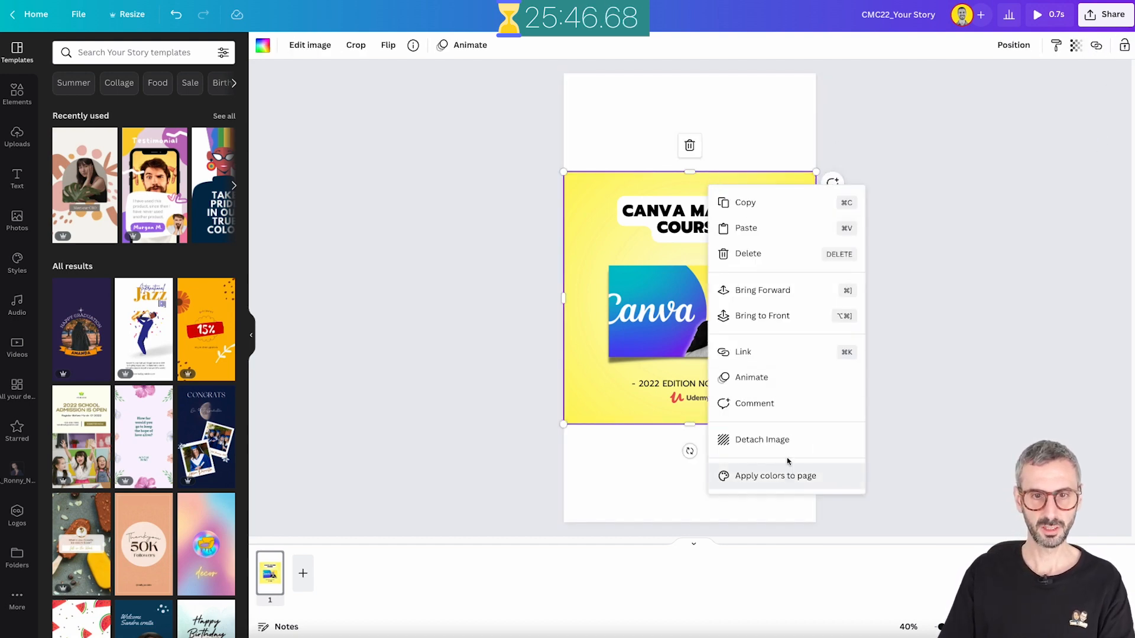
click(780, 440)
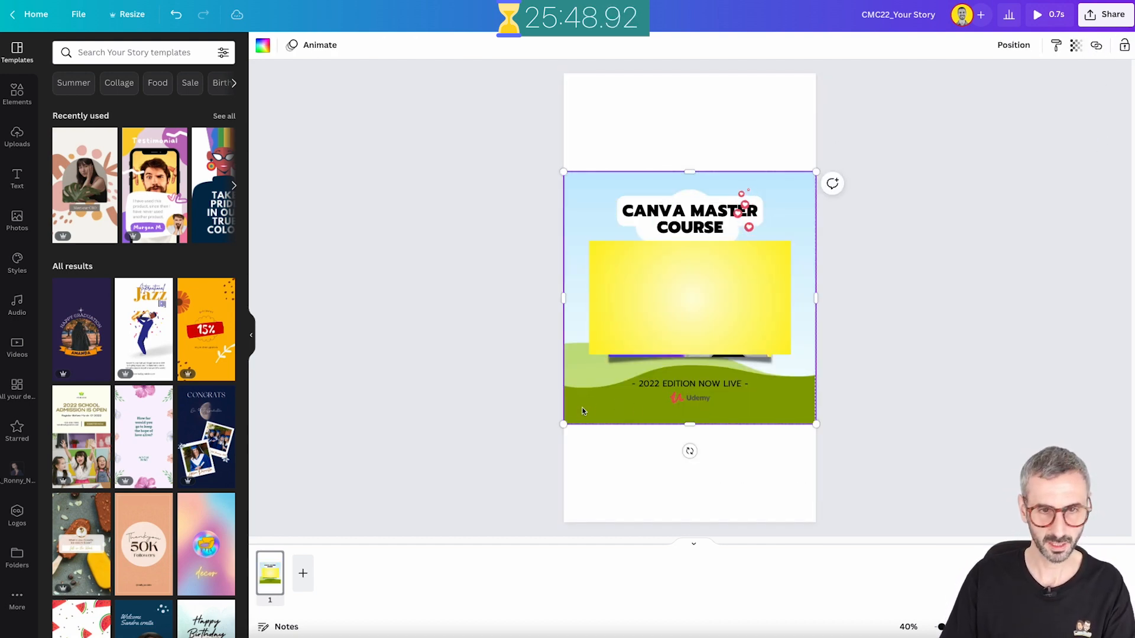
key(Delete)
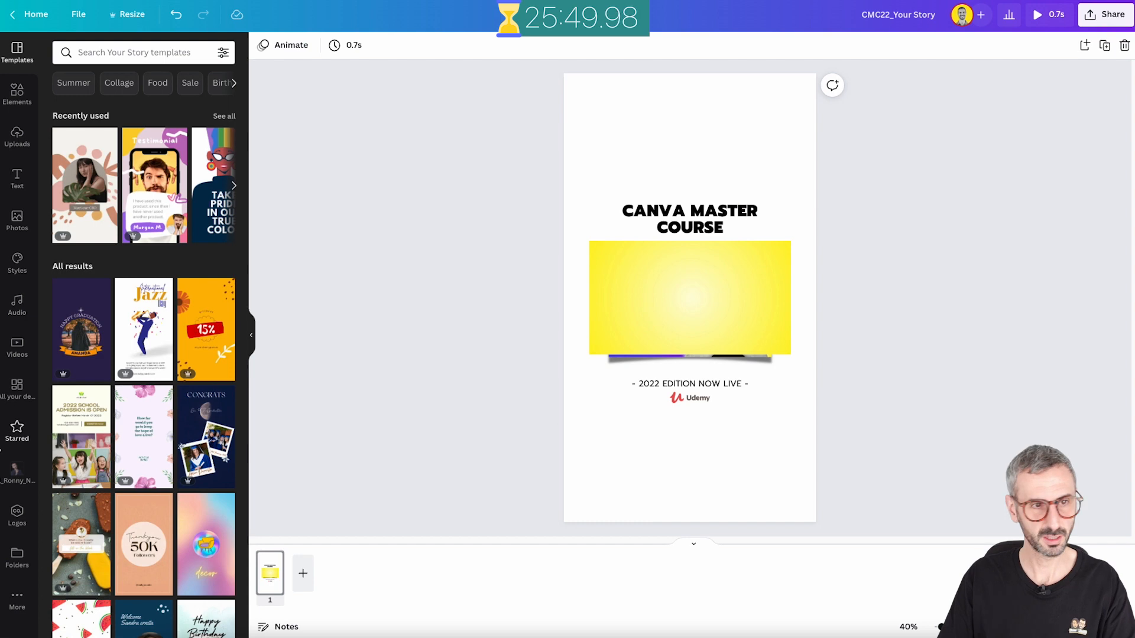
Add a single full-page grid, fill it with the yellow gradient image and lock this background
click(17, 95)
scroll(143, 491, down, 10)
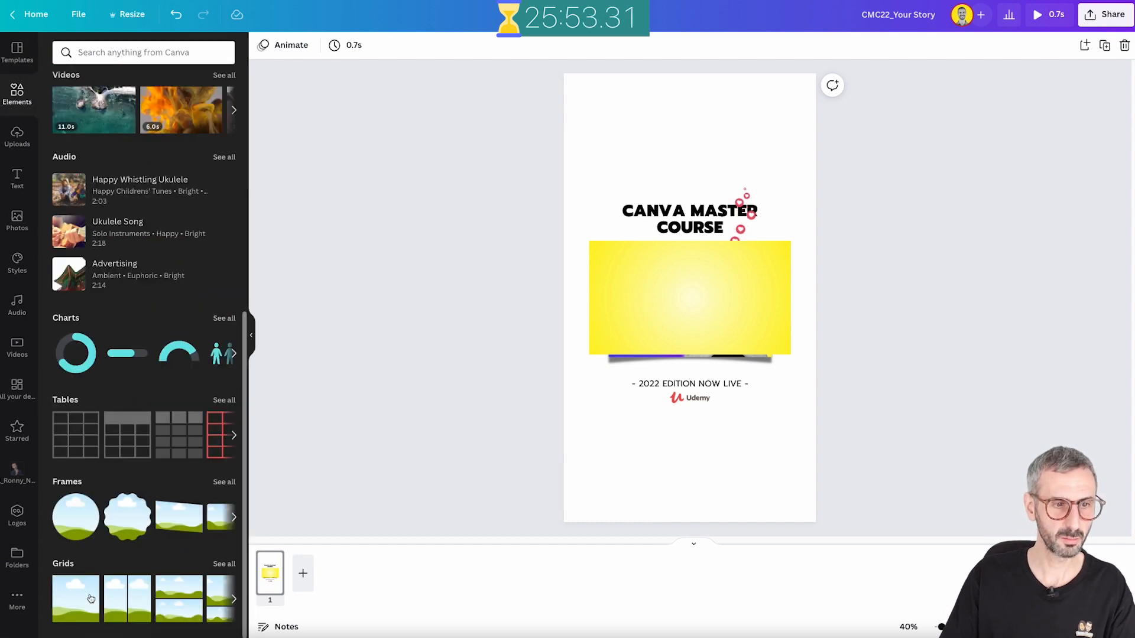
click(90, 599)
drag(621, 283, 629, 159)
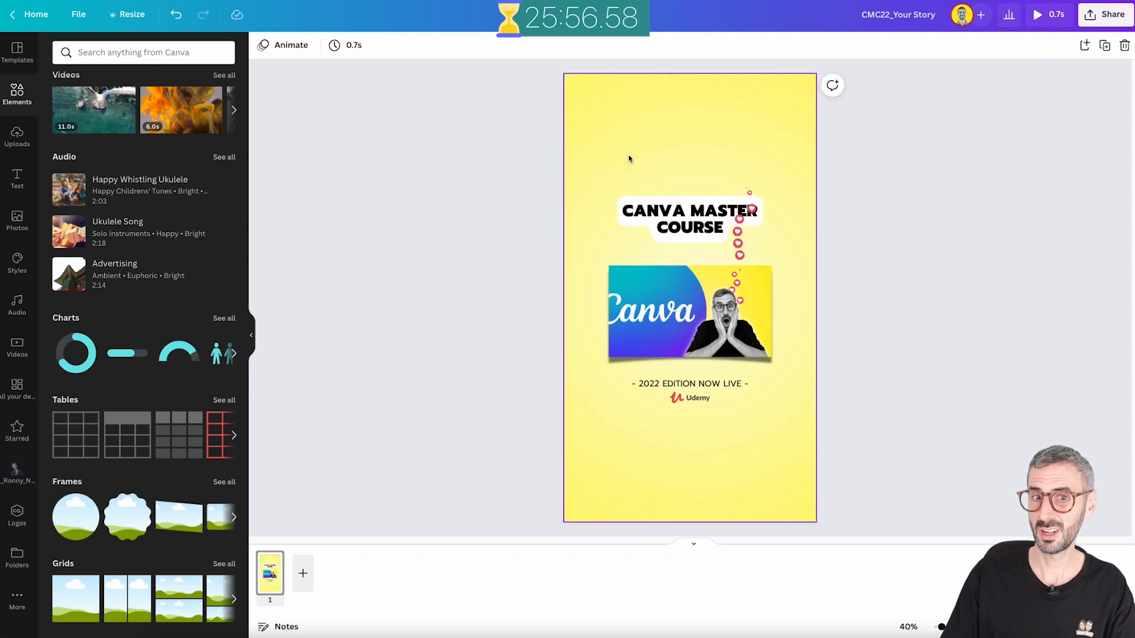
click(753, 122)
click(867, 261)
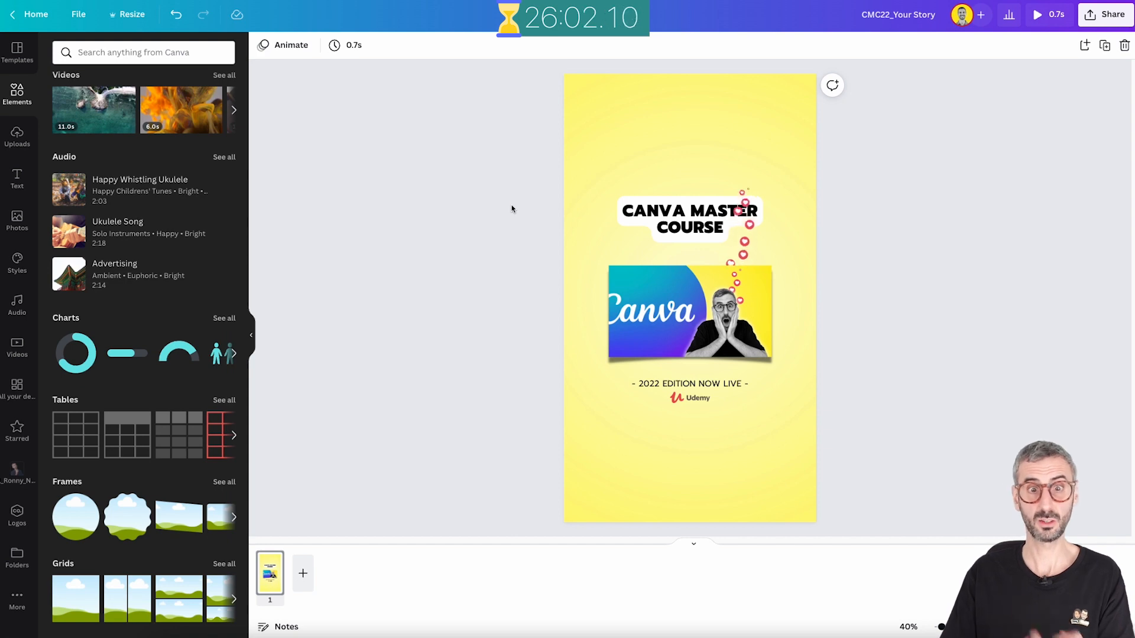
Enlarge all the story's content together, and centre the title and course image higher on the page
drag(498, 155, 793, 453)
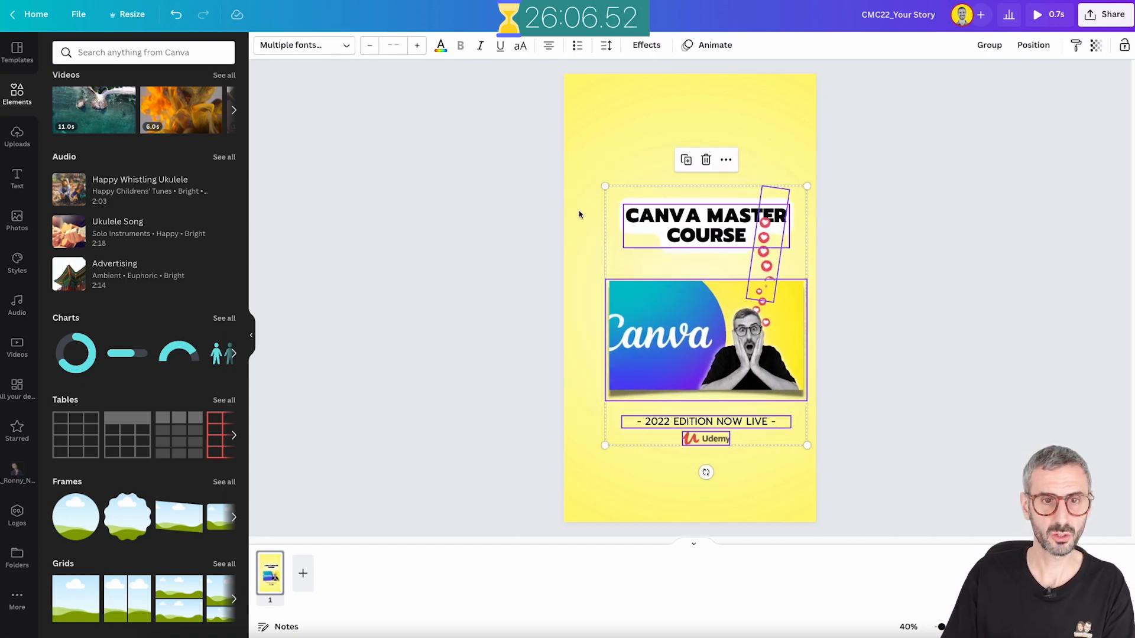
click(489, 240)
drag(709, 225, 692, 139)
drag(698, 340, 682, 304)
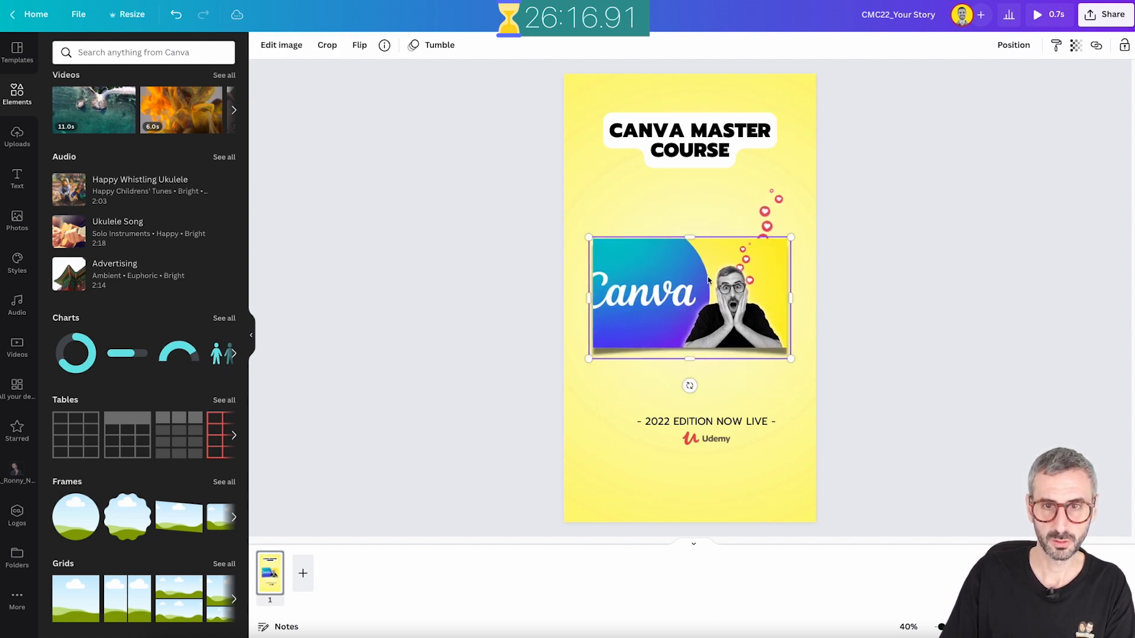
click(1012, 46)
click(935, 310)
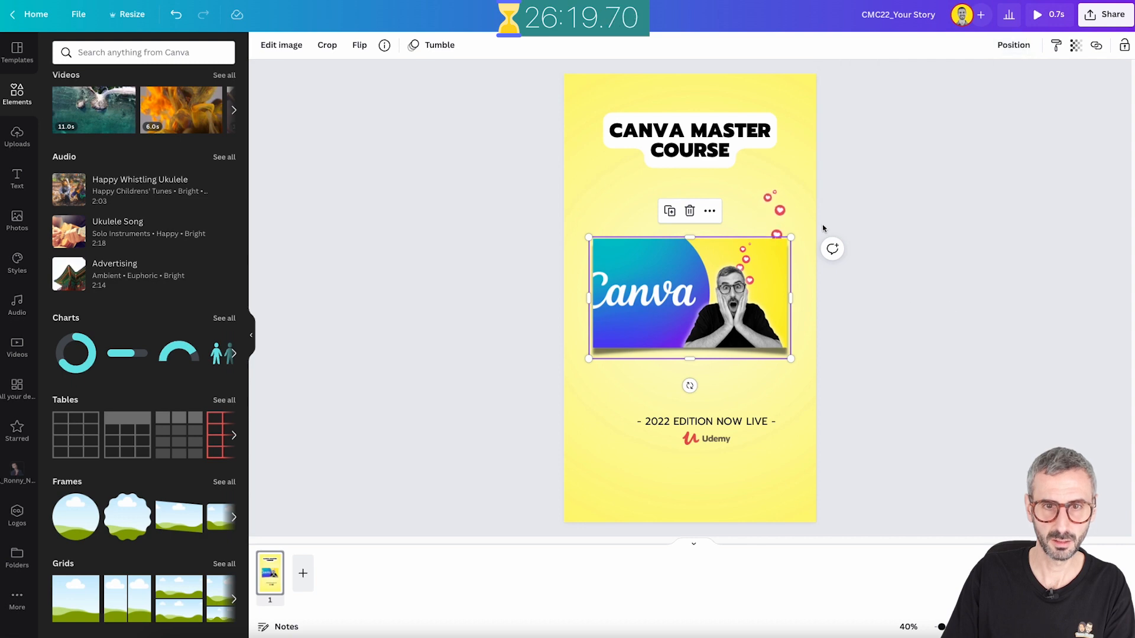
Move the hearts sticker above the man's head on the course image
drag(782, 212, 765, 201)
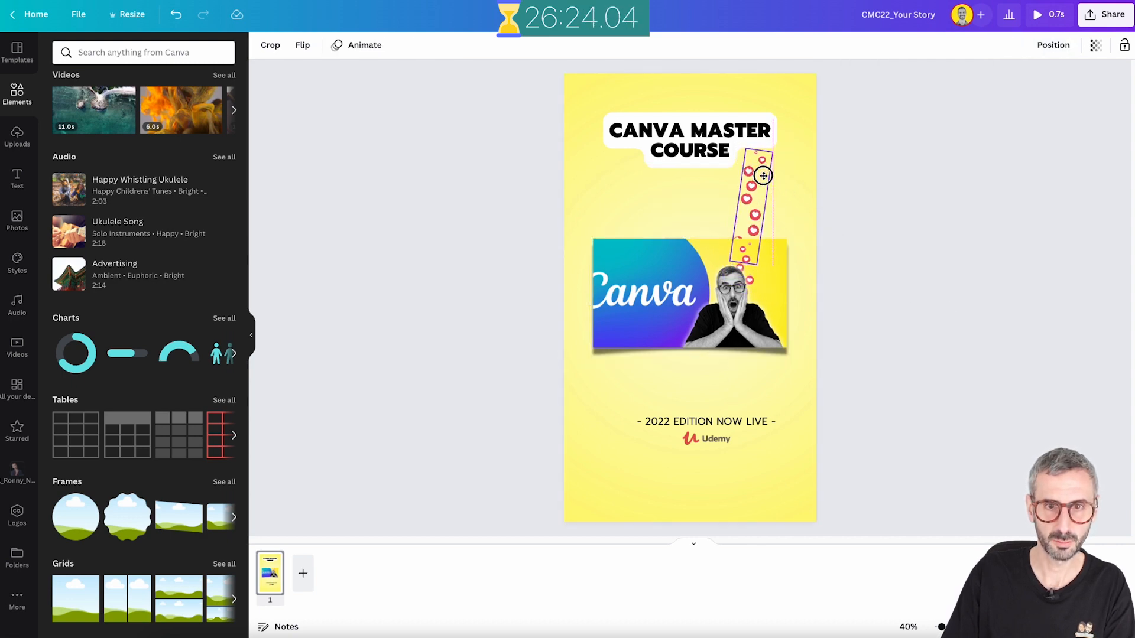
drag(762, 181, 755, 183)
Move the "2022 EDITION NOW LIVE" line and Udemy logo lower, group them and centre the group horizontally on the page
mouse_move(646, 384)
mouse_down()
mouse_move(717, 476)
mouse_move(705, 424)
mouse_move(683, 432)
mouse_move(680, 445)
mouse_move(689, 442)
mouse_up()
click(874, 373)
drag(646, 406, 798, 467)
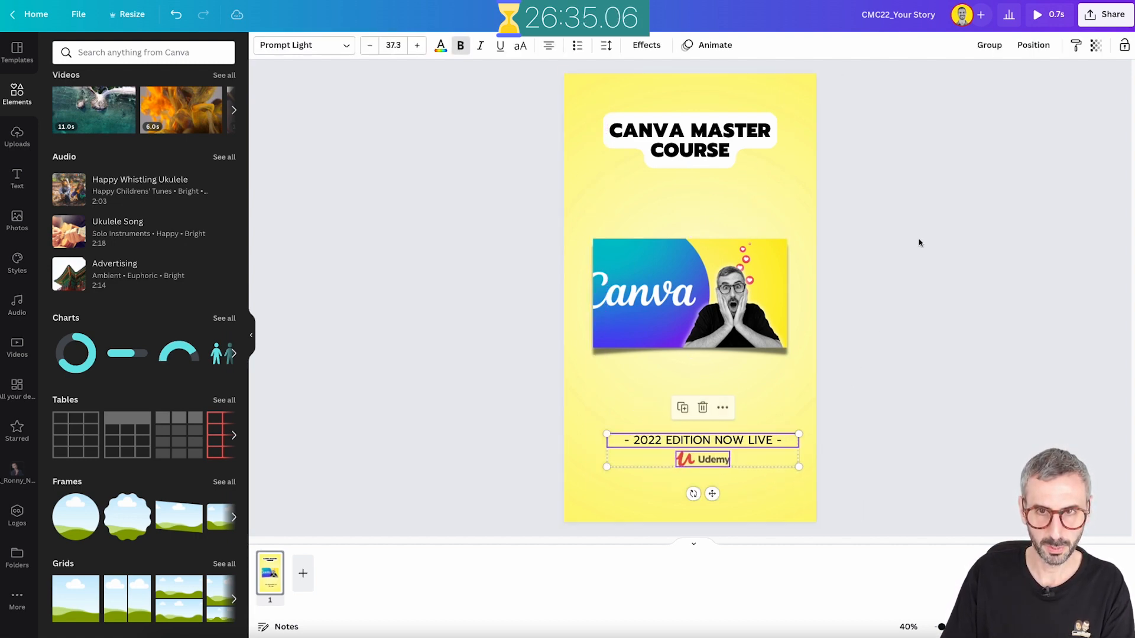
click(990, 45)
click(1013, 44)
click(974, 153)
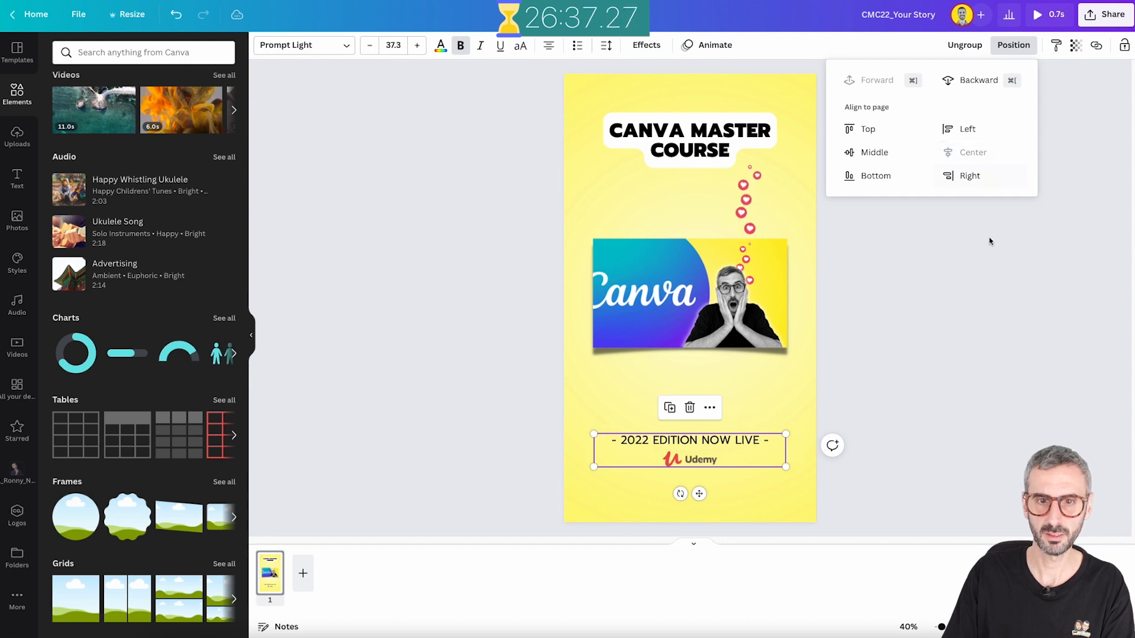
click(993, 408)
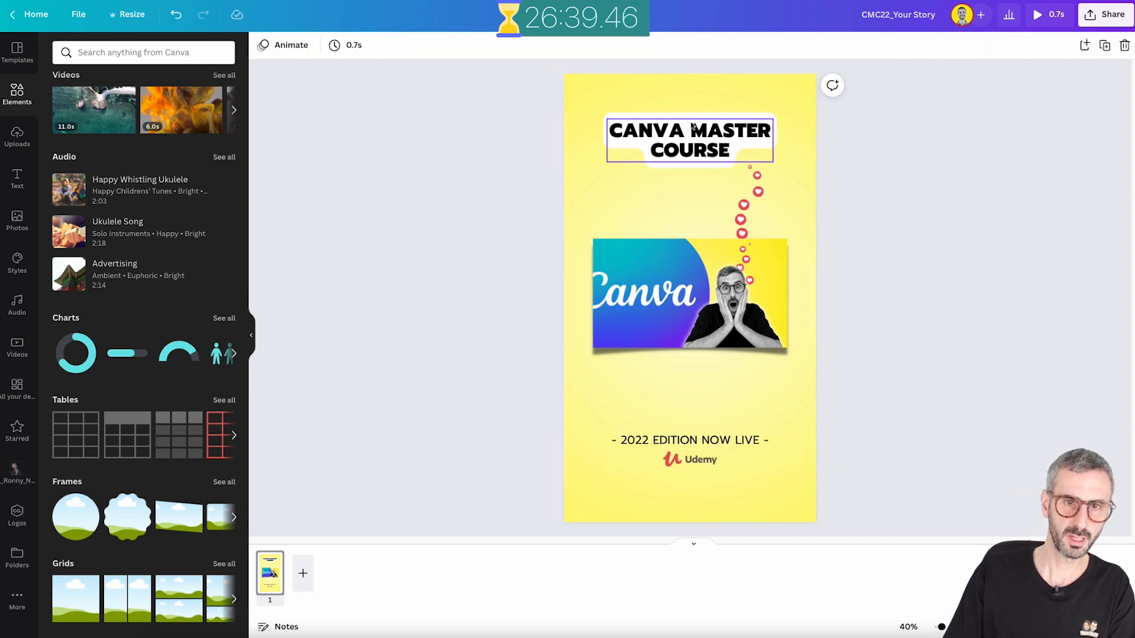
Move the CANVA MASTER COURSE title and the course image slightly down on the story page
drag(700, 140, 699, 159)
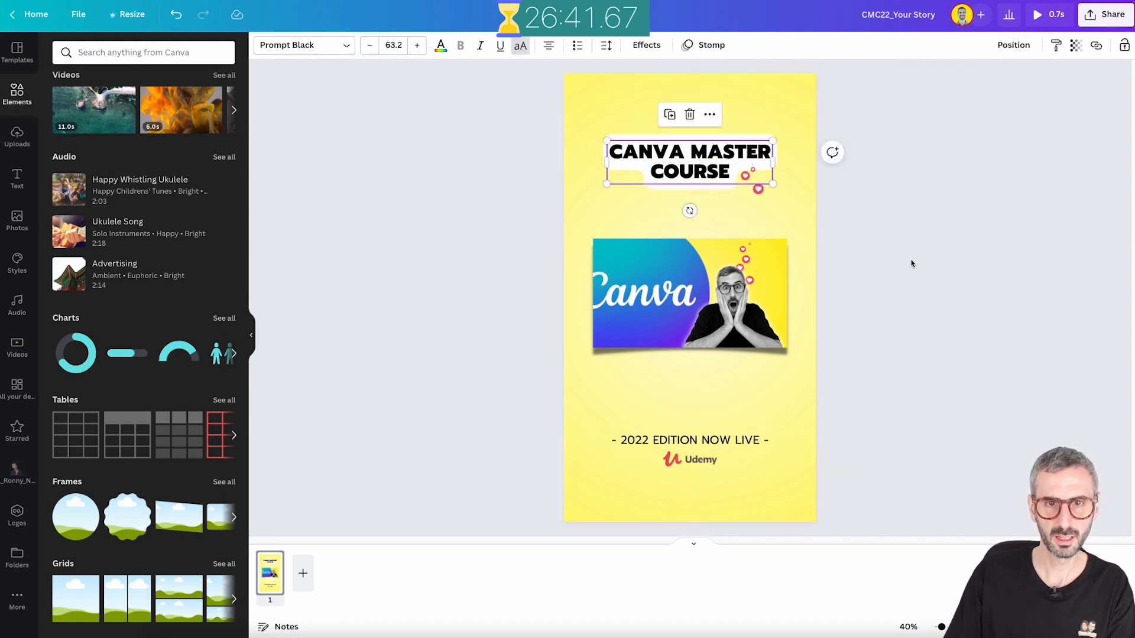
click(871, 223)
drag(675, 298, 676, 310)
click(597, 489)
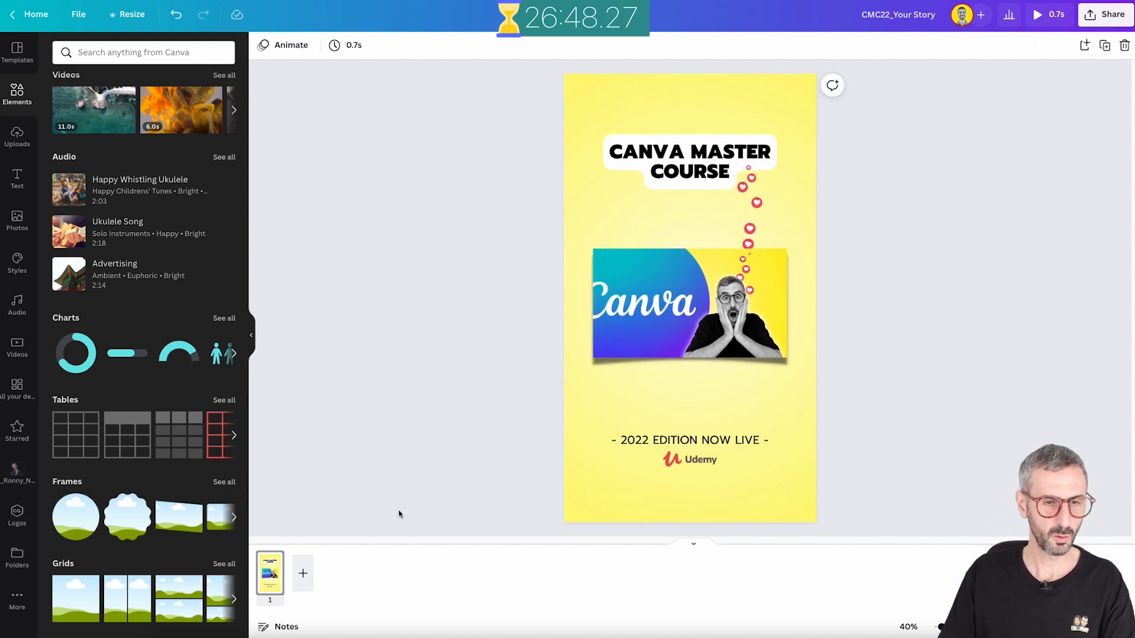
Duplicate the story page twice to make a three-page story
click(269, 556)
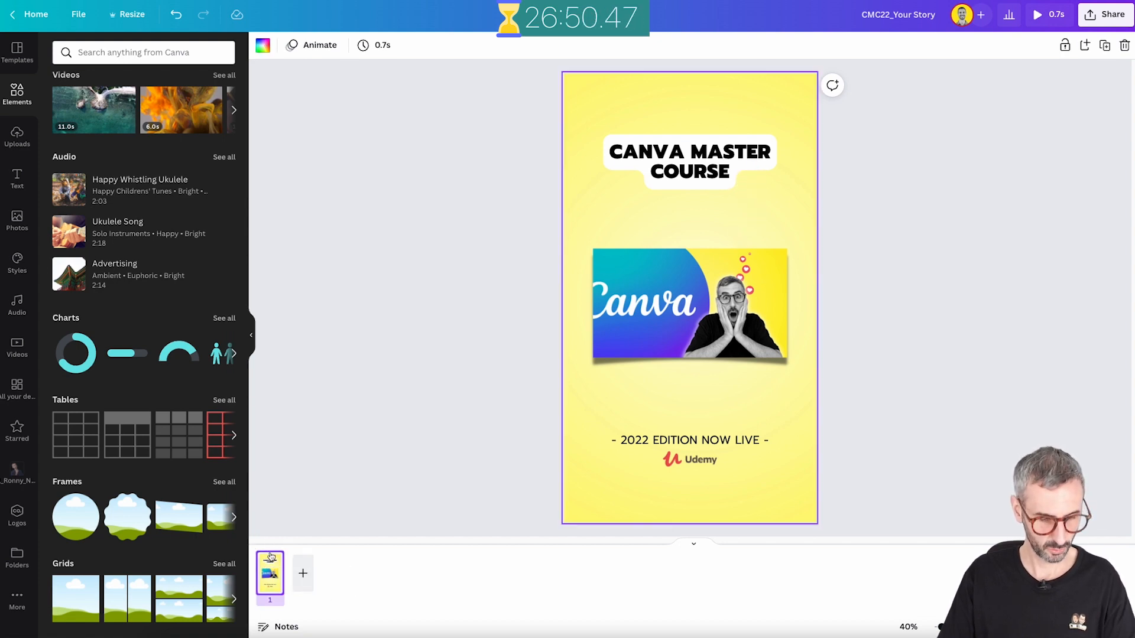
key(ctrl+d)
key(ctrl+d)
click(301, 576)
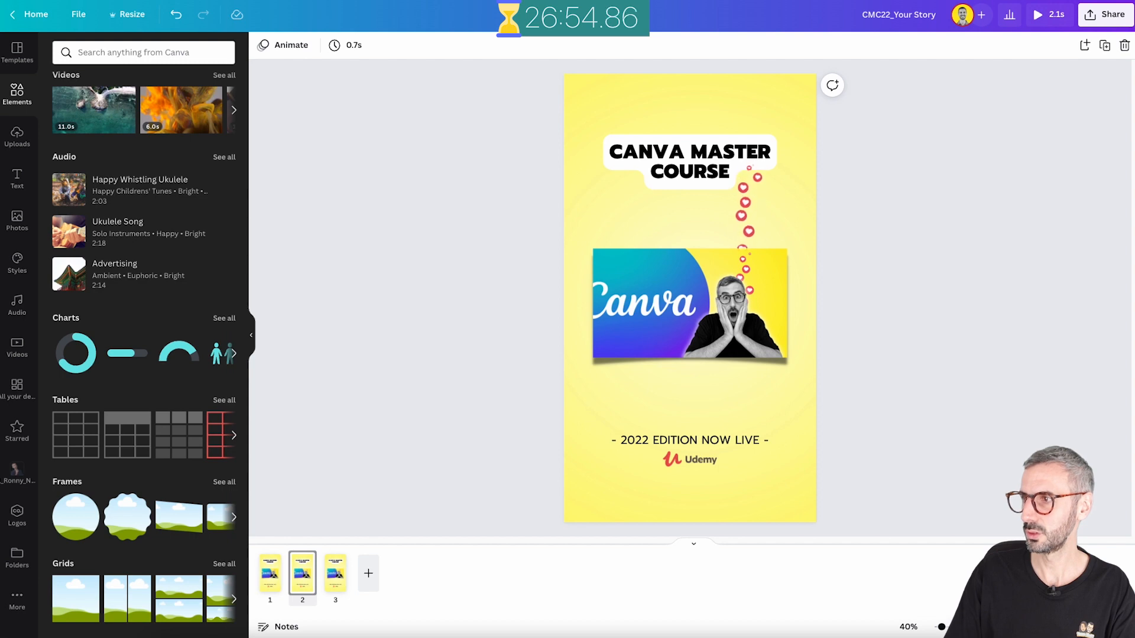
scroll(634, 315, up, 1)
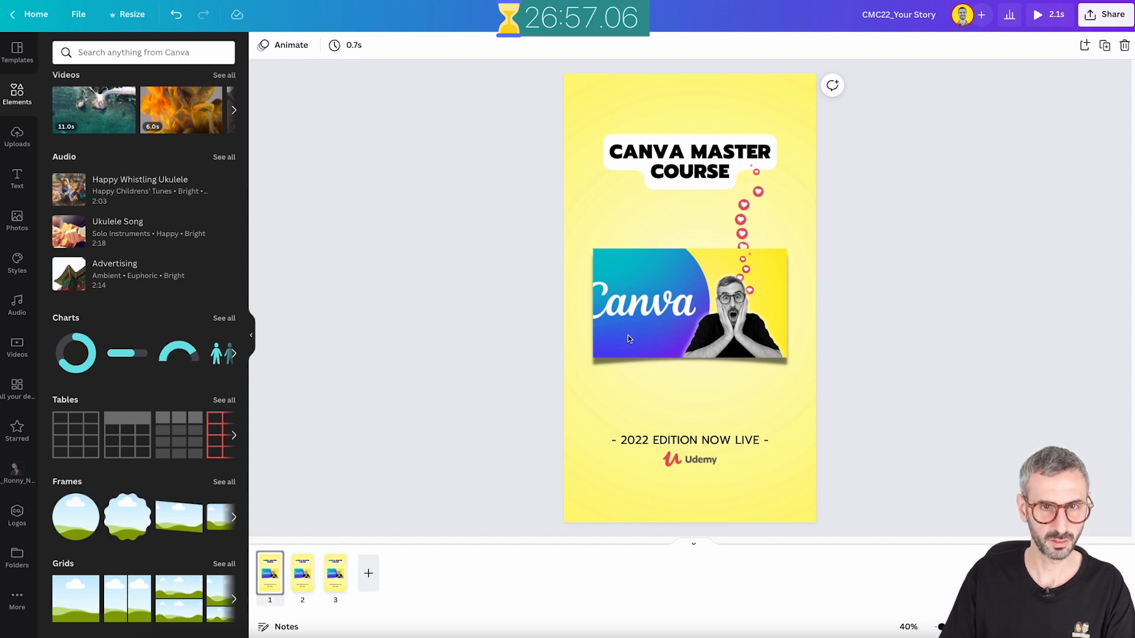
Delete the hearts, course image and edition line with Udemy logo from page 2, keeping the title and background
click(304, 575)
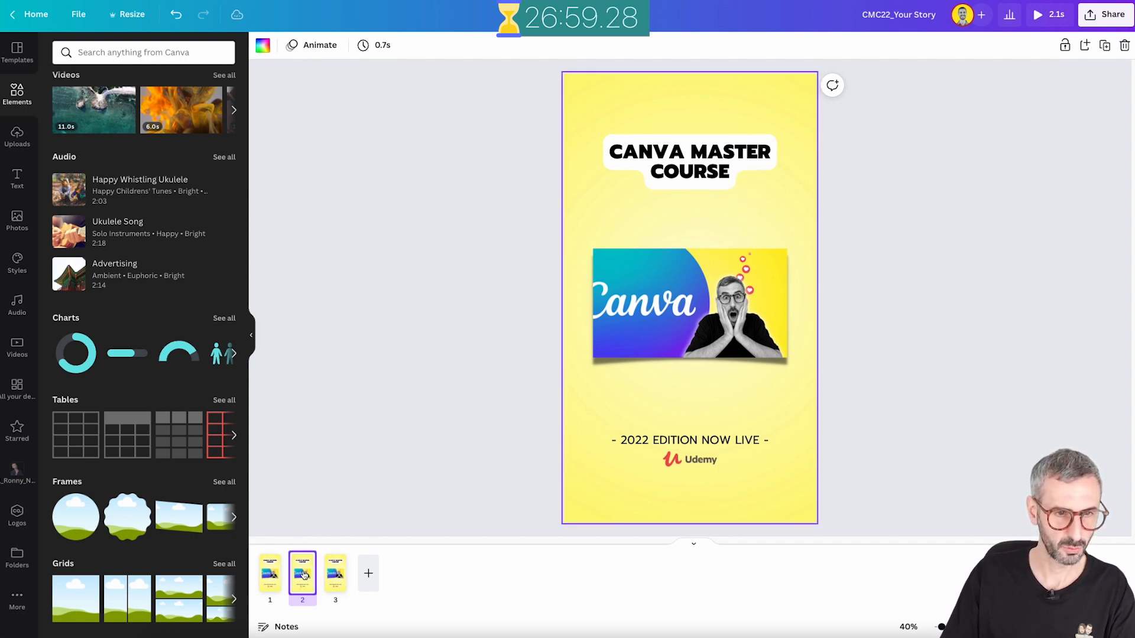
drag(489, 238, 815, 504)
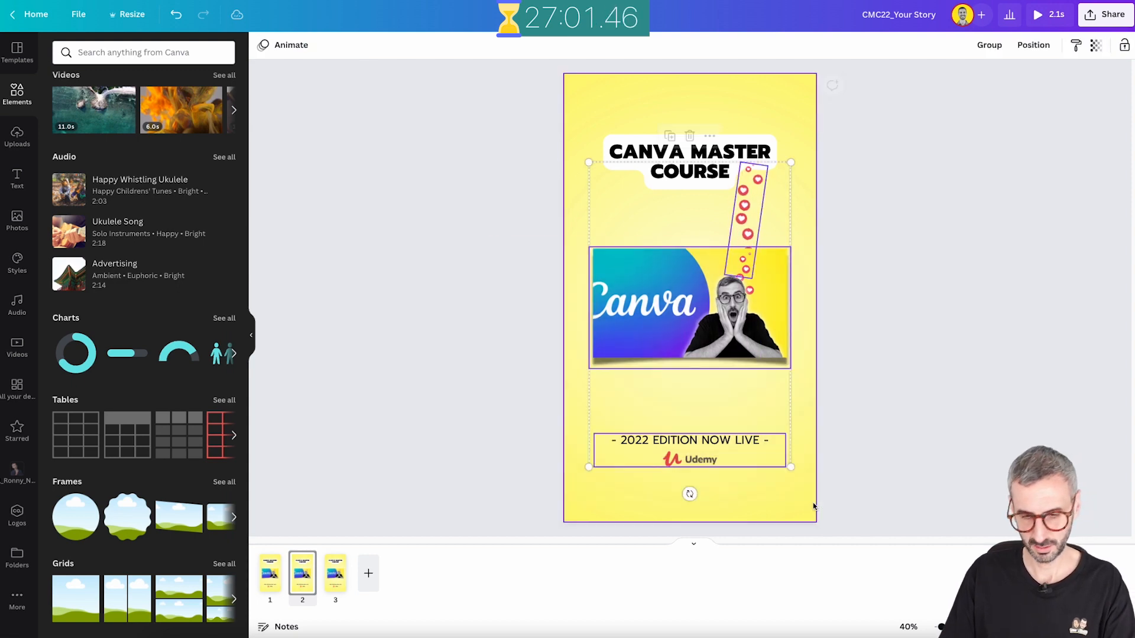
key(Delete)
Replace the title on page 2 with "17 PROJECTS" on two lines
click(719, 153)
click(719, 154)
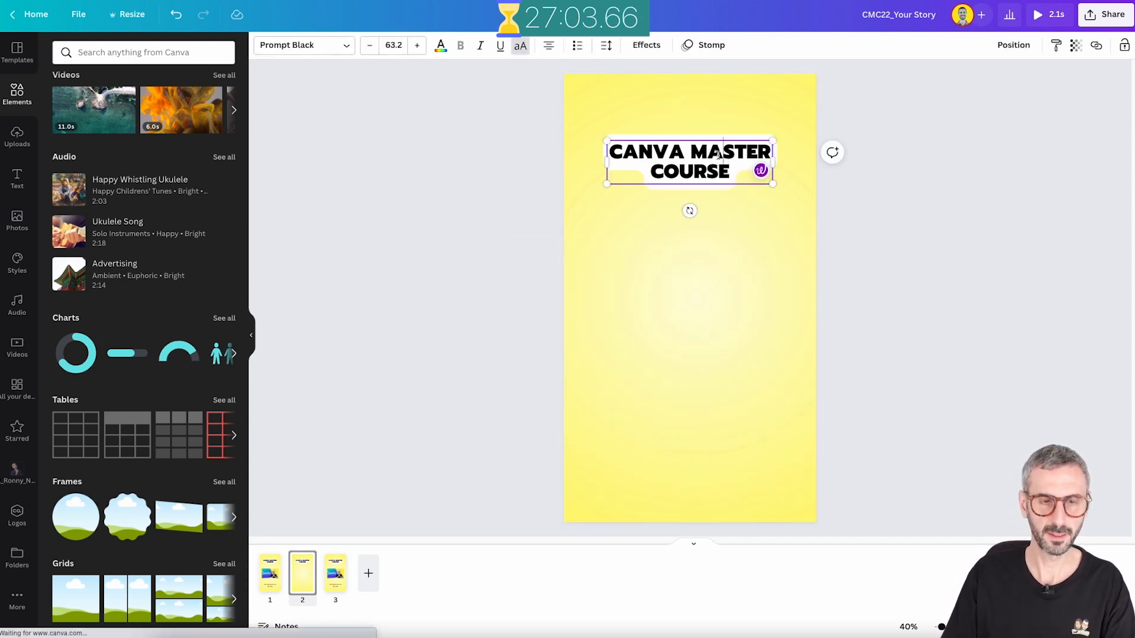
key(ctrl+a)
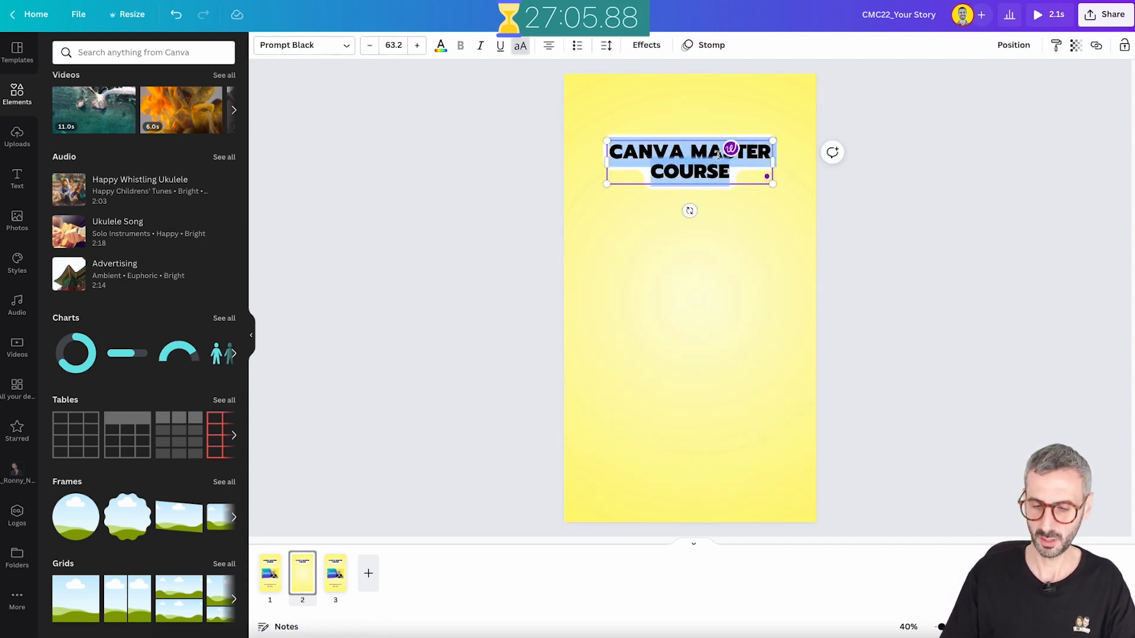
text(1)
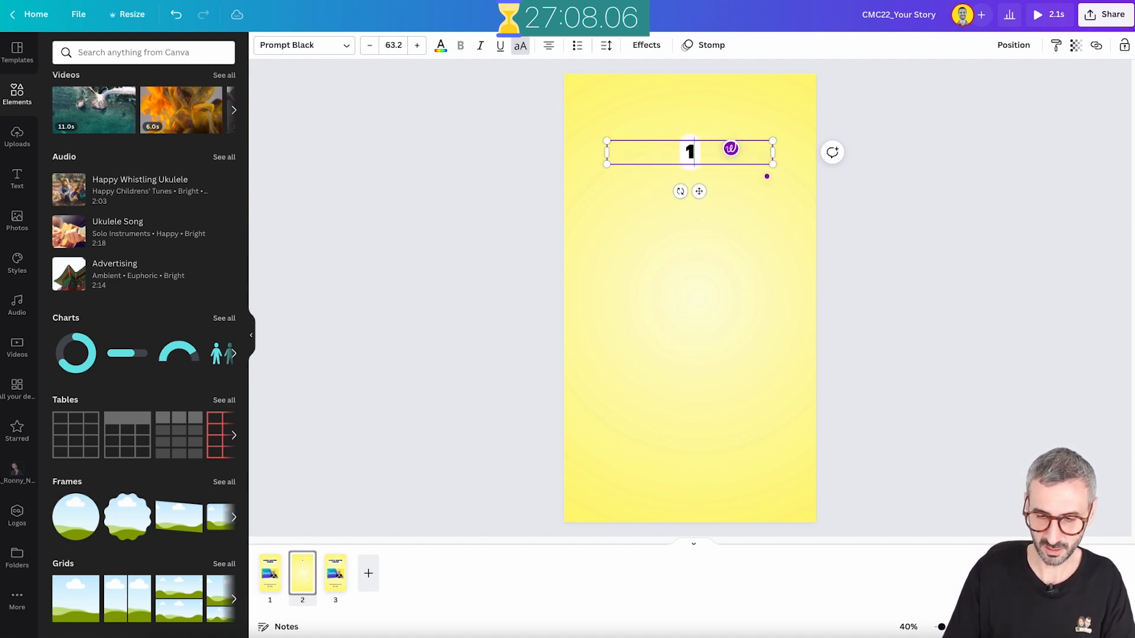
text(7)
key(Return)
text(PROJECTS)
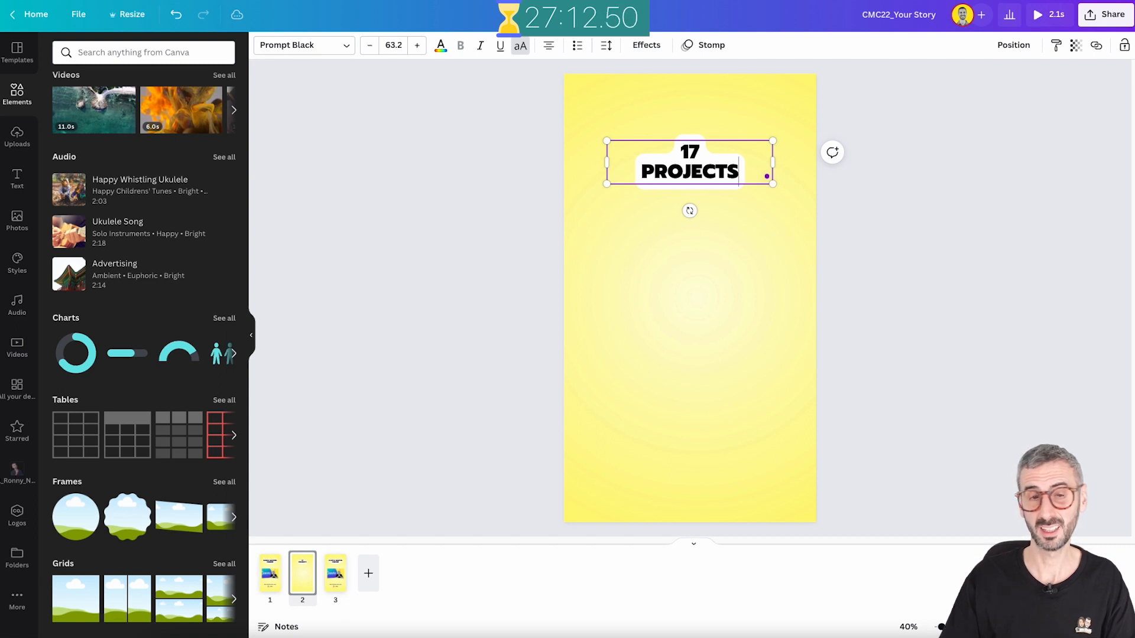
Enlarge the "17 PROJECTS" title and place it centred a little lower on page 2
drag(774, 160, 762, 227)
click(867, 229)
click(727, 192)
drag(707, 185, 710, 218)
click(735, 349)
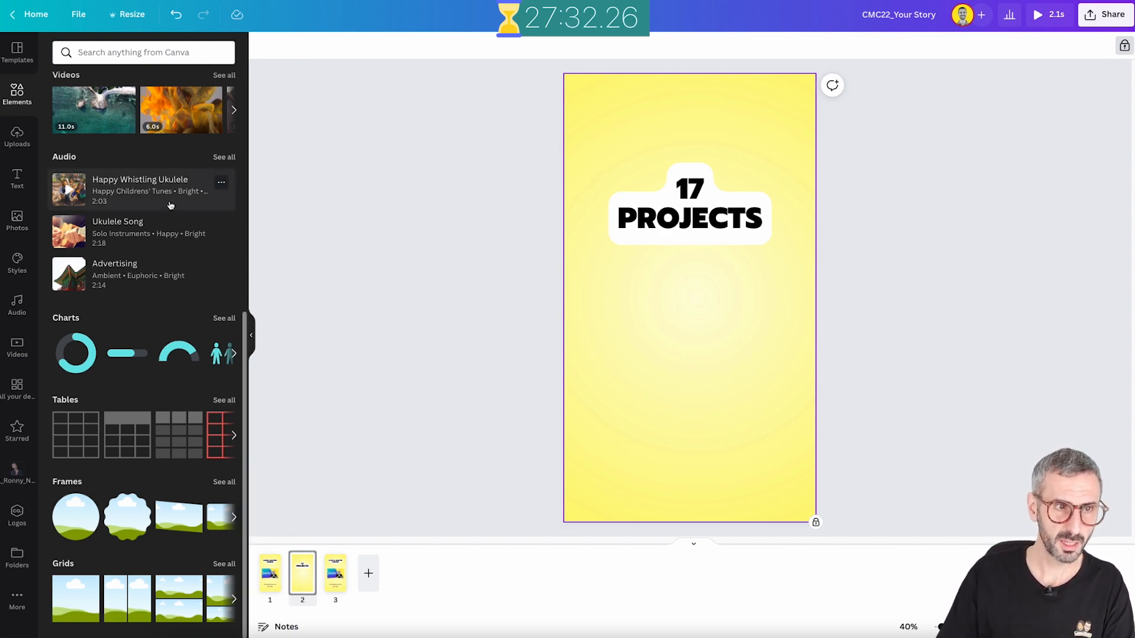
Search the elements for "canva" and add the round gradient Canva logo to page 2
click(104, 50)
text(canva)
key(Return)
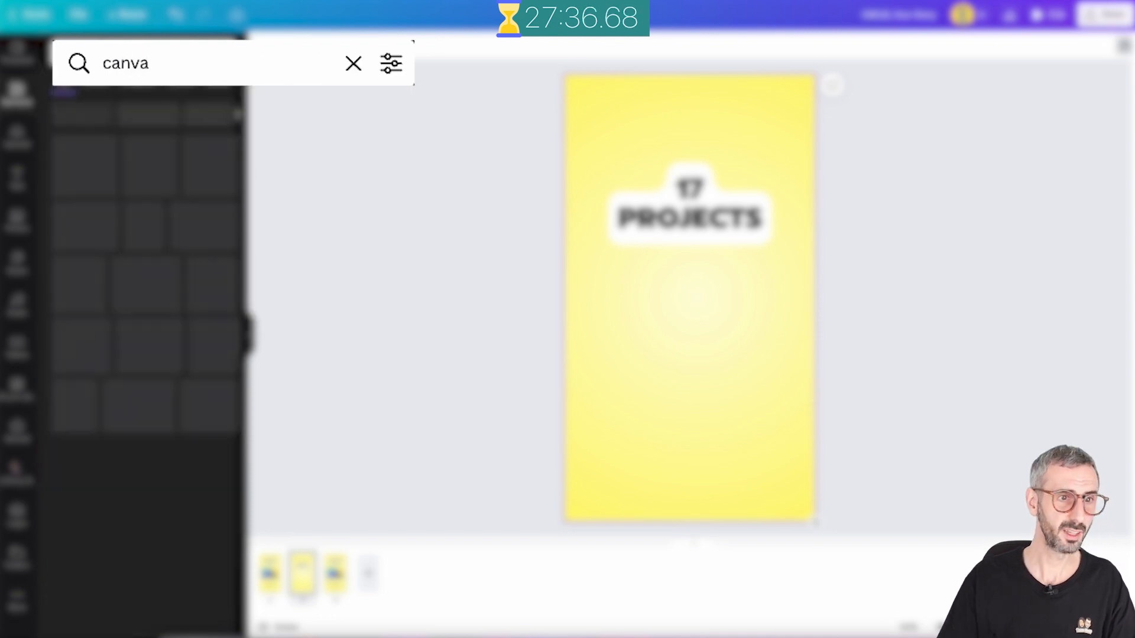
click(82, 303)
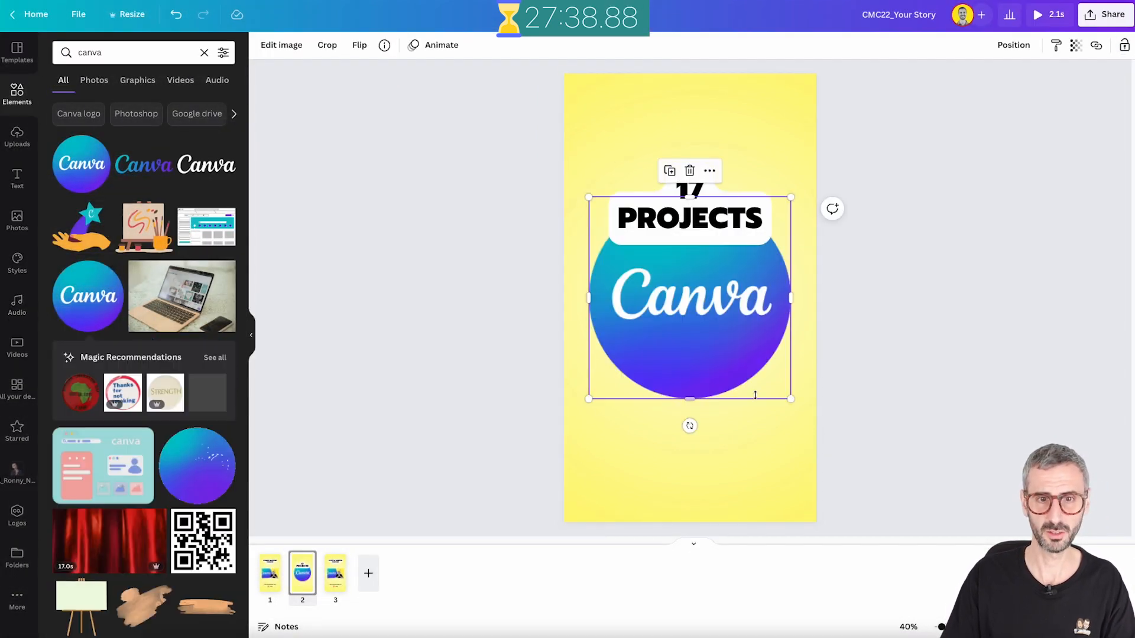
Shrink the round Canva logo and centre it below the "17 PROJECTS" title
drag(733, 317, 733, 372)
drag(790, 251, 746, 296)
drag(669, 380, 691, 388)
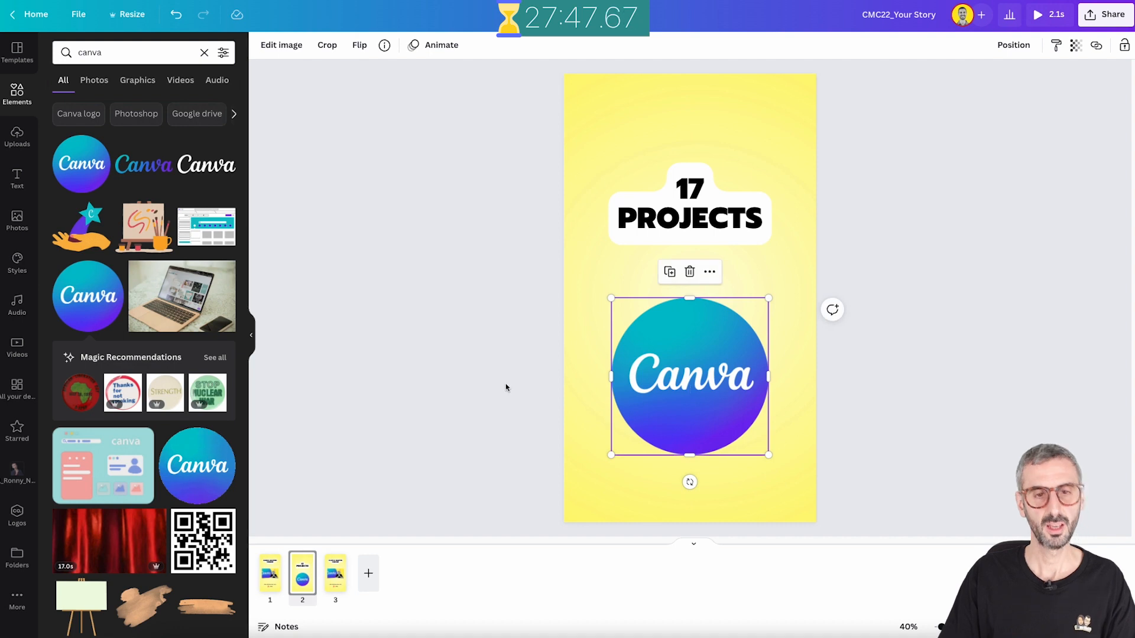
Add the cutout photo of the man reaching around a curved edge to page 2 and fit it around the round Canva logo
click(436, 396)
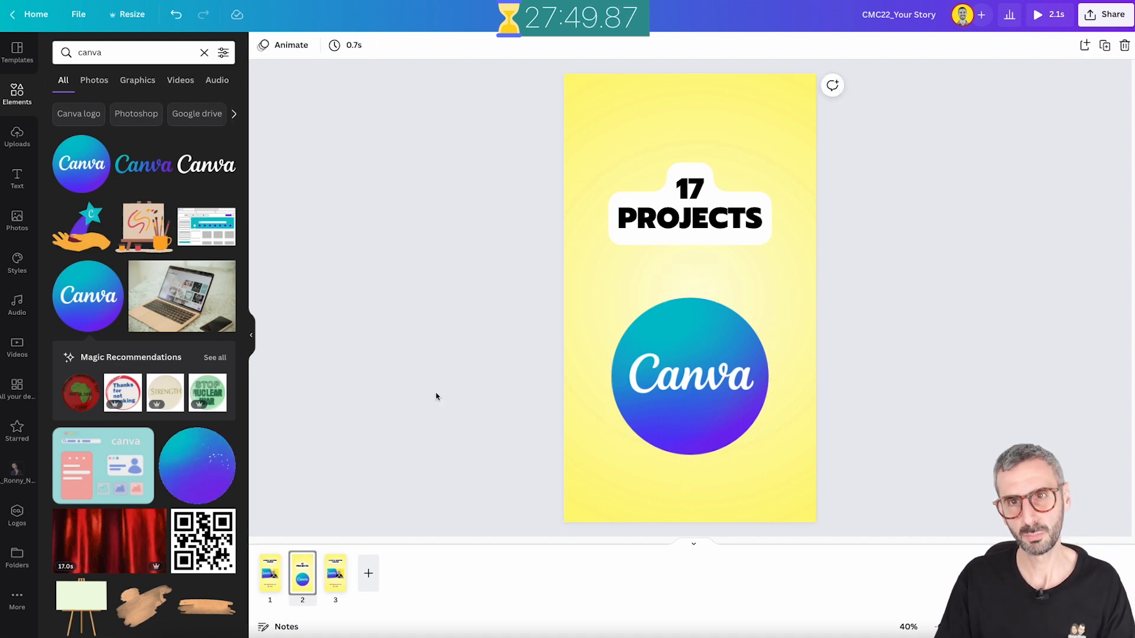
click(16, 472)
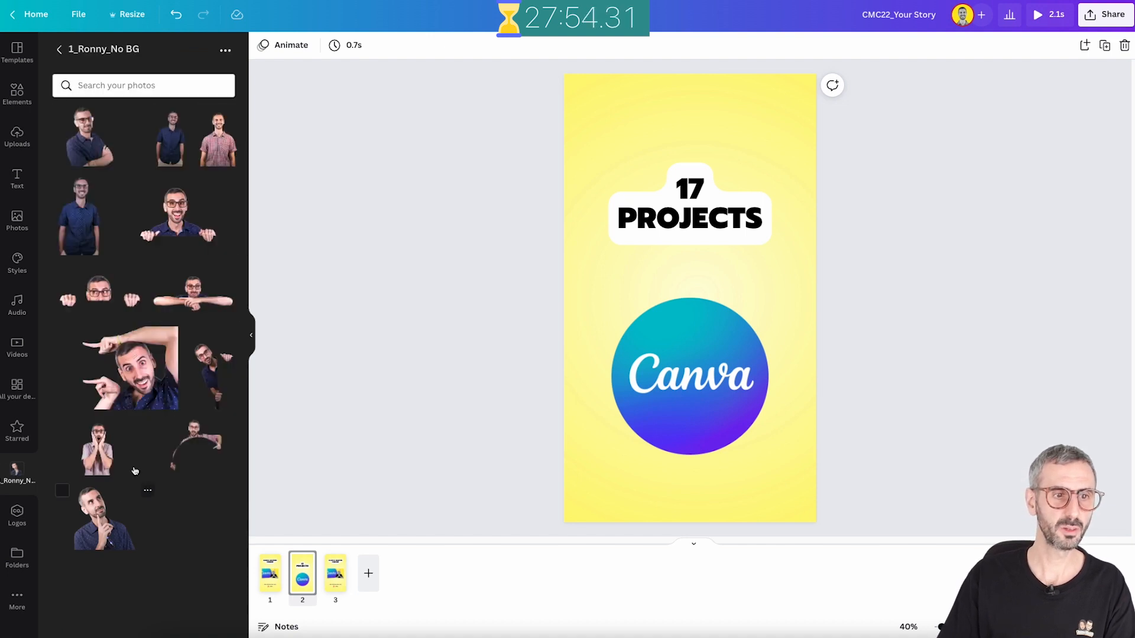
click(201, 438)
drag(595, 361, 525, 489)
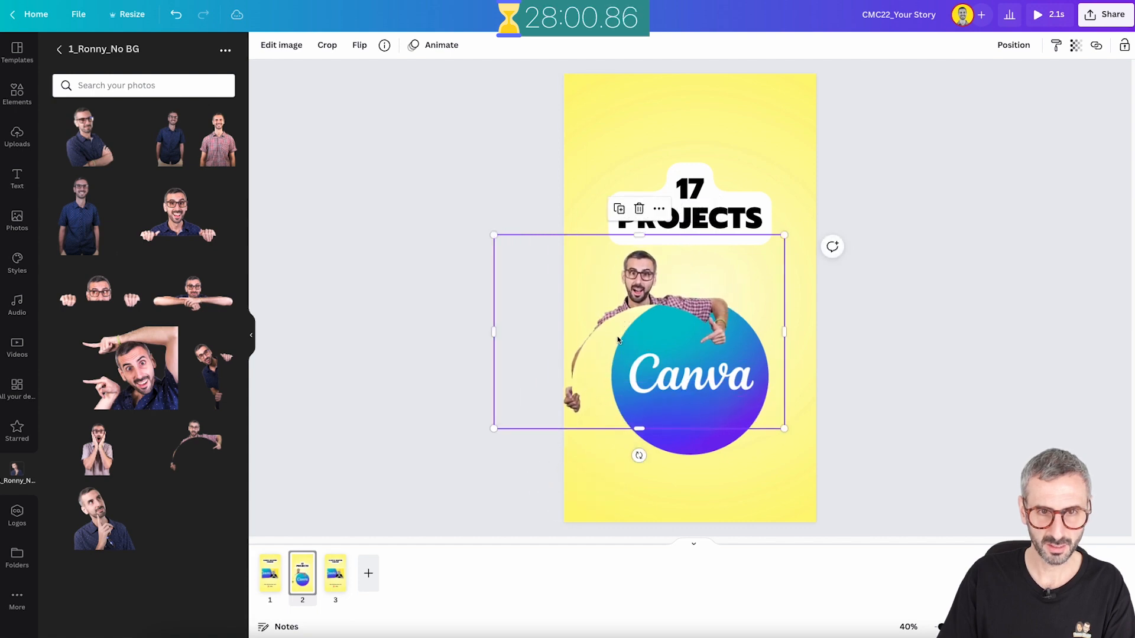
drag(633, 292, 672, 288)
Shrink the man's photo slightly so his arms follow the round Canva logo's edge on page 2
drag(941, 626, 963, 627)
scroll(908, 388, down, 3)
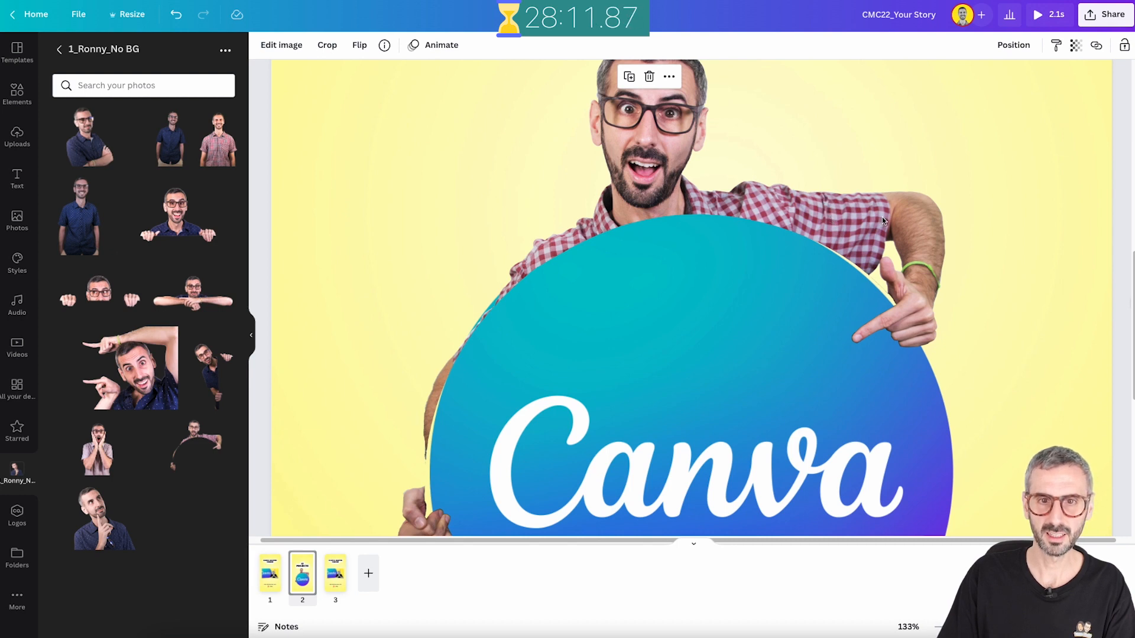
drag(963, 627, 953, 627)
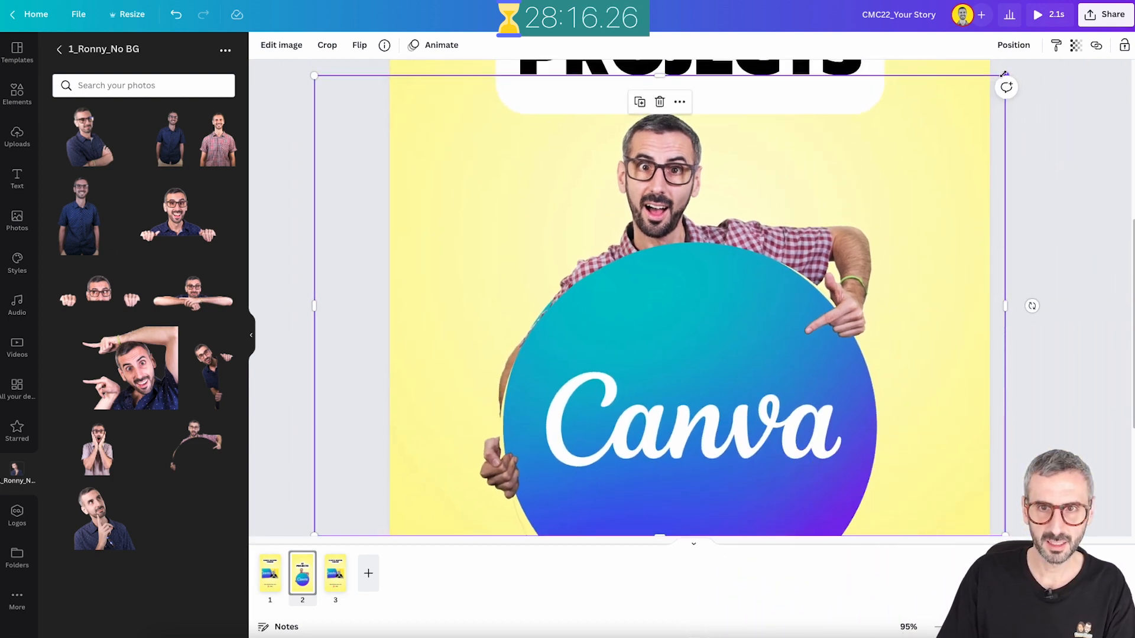
drag(1003, 76, 1000, 76)
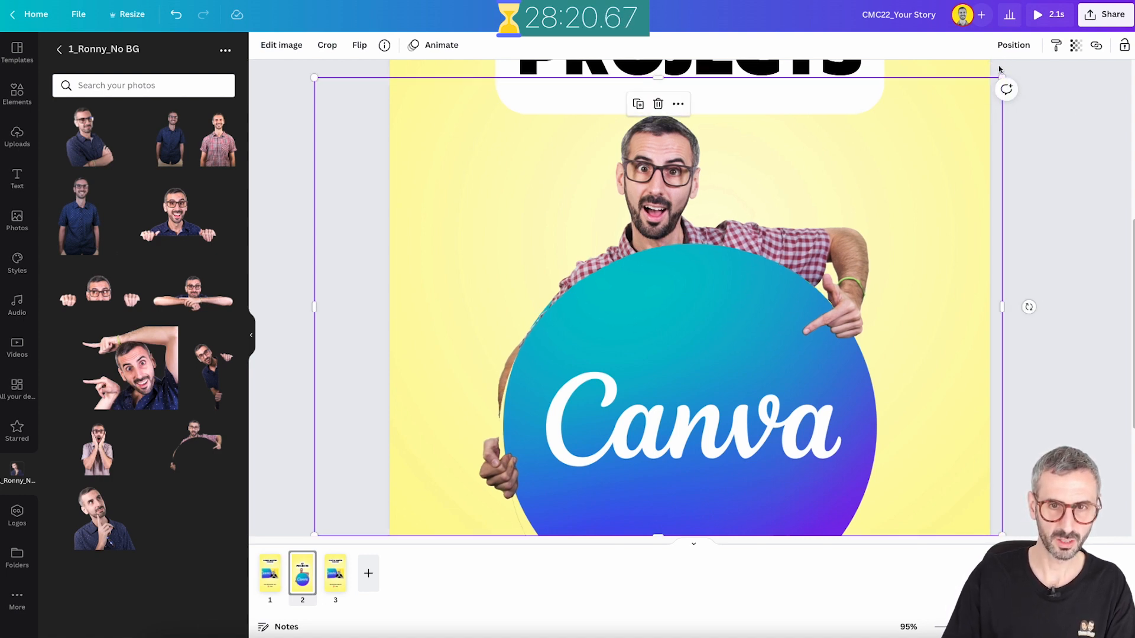
click(1102, 198)
Nudge the man's photo up and to the right to close the gaps along the Canva logo's rim
click(843, 240)
key(Up)
key(Up)
key(Up)
key(Right)
key(Right)
key(Right)
key(Right)
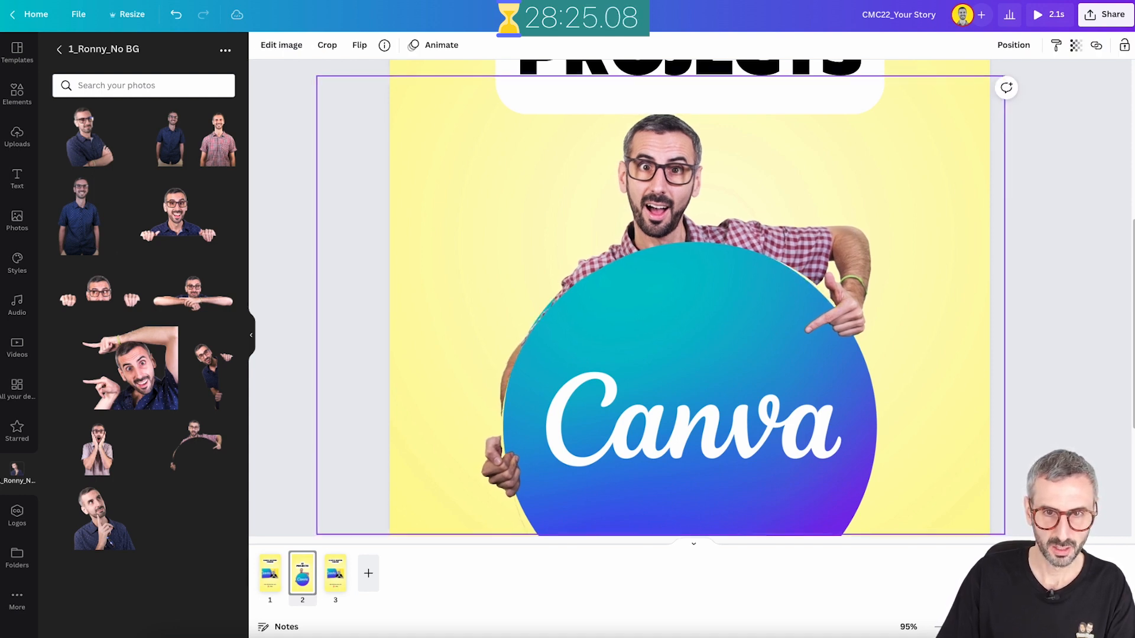
key(Down)
key(Down)
key(Down)
key(Down)
key(Up)
key(Up)
key(Up)
key(Up)
key(Up)
key(Up)
key(Up)
key(Up)
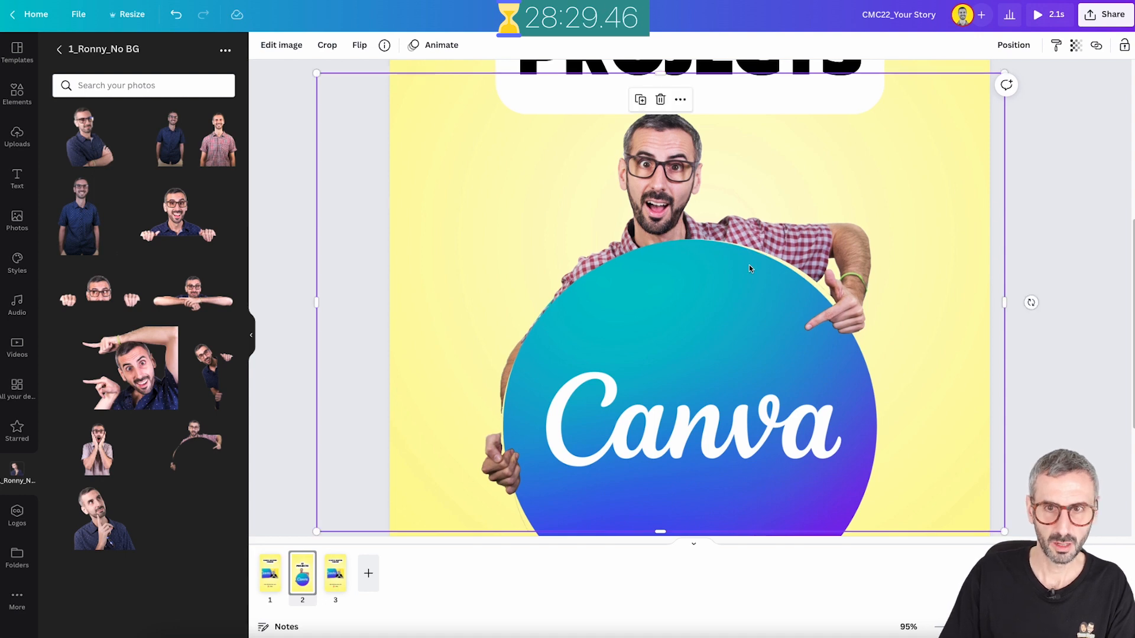
Try to fit the man's photo to the logo by tilting it slightly clockwise, shrinking it and nudging it vertically
drag(1031, 302, 1031, 313)
drag(322, 65, 330, 67)
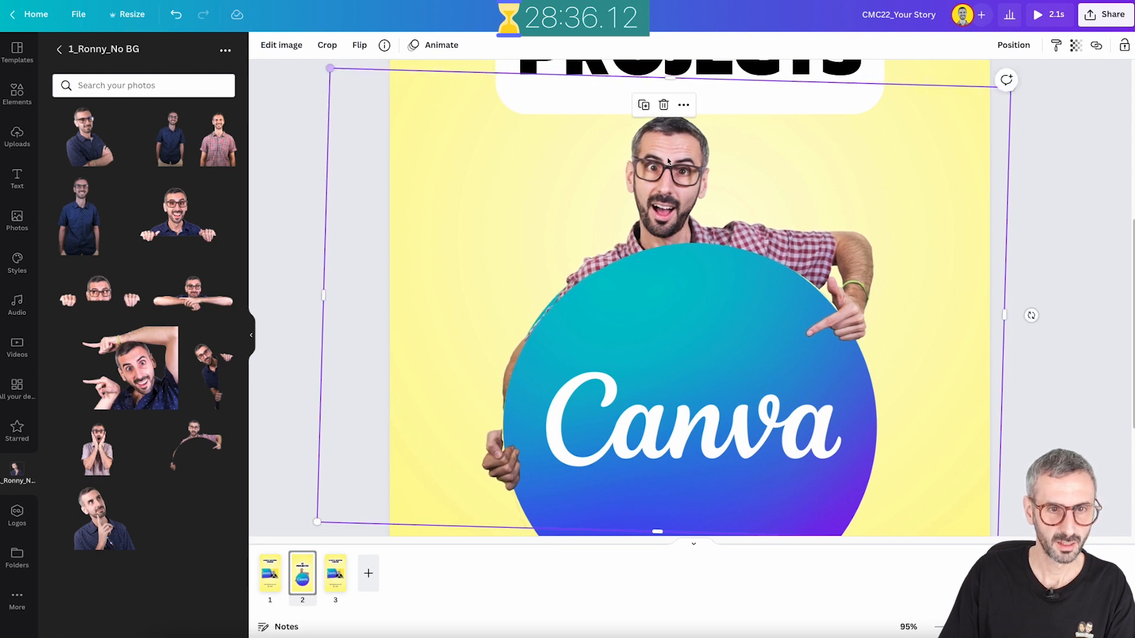
key(Down)
key(Down)
key(Up)
key(Up)
key(Up)
key(Up)
key(Up)
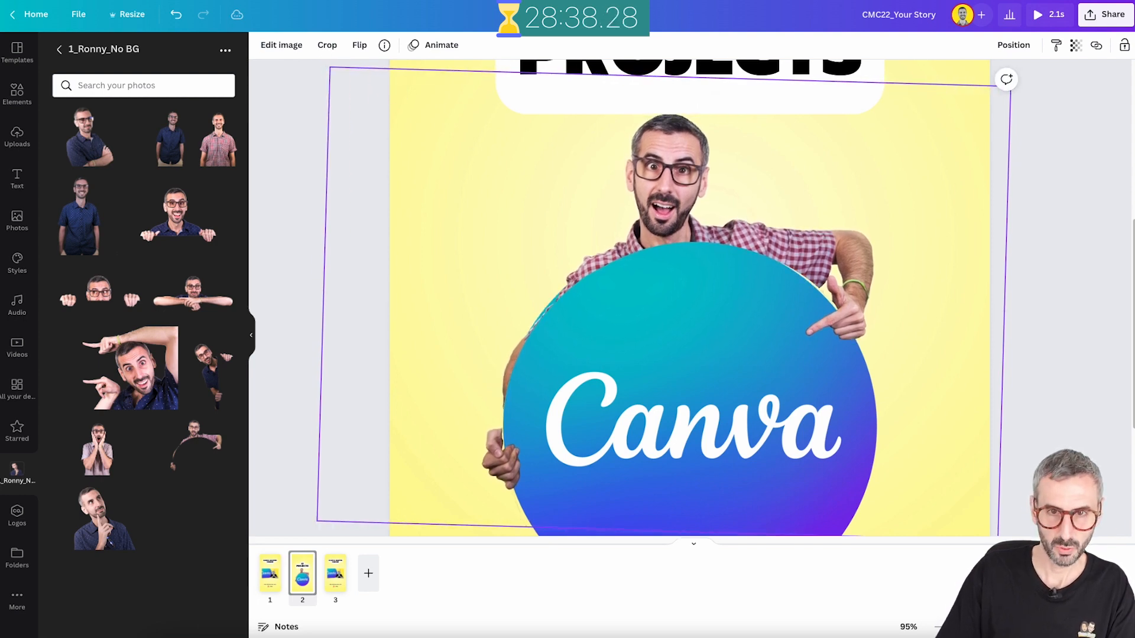
key(Down)
key(Down)
key(Down)
key(Down)
key(Down)
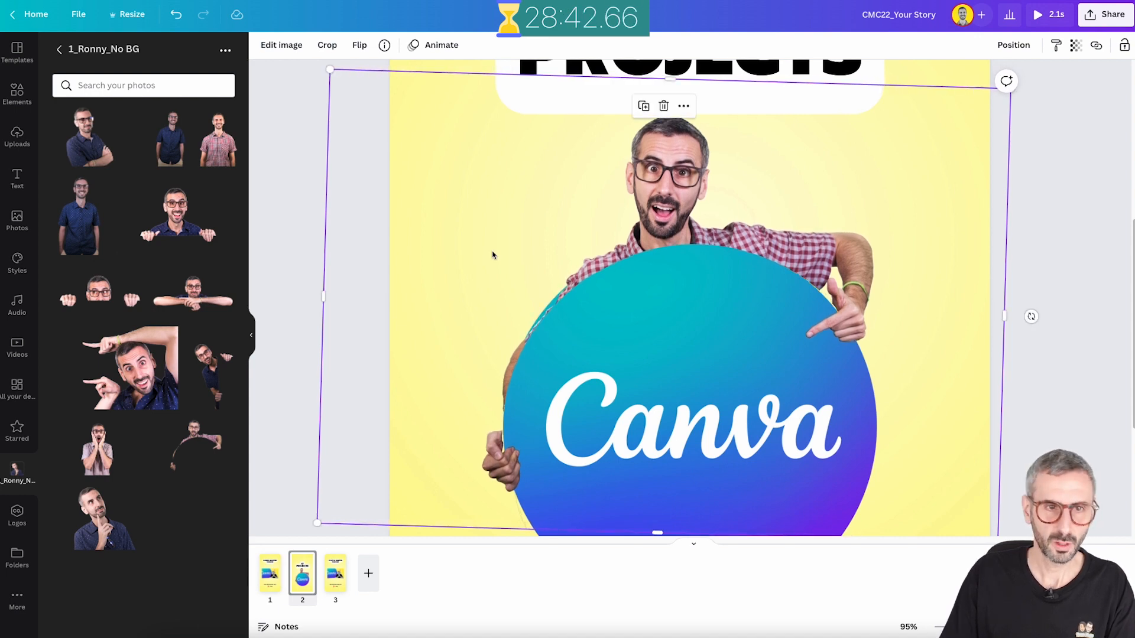
Straighten the tilted photo of the man, slightly adjusting its size and horizontal position
drag(331, 69, 326, 66)
drag(1032, 314, 1037, 309)
key(Left)
key(Left)
key(Left)
key(Left)
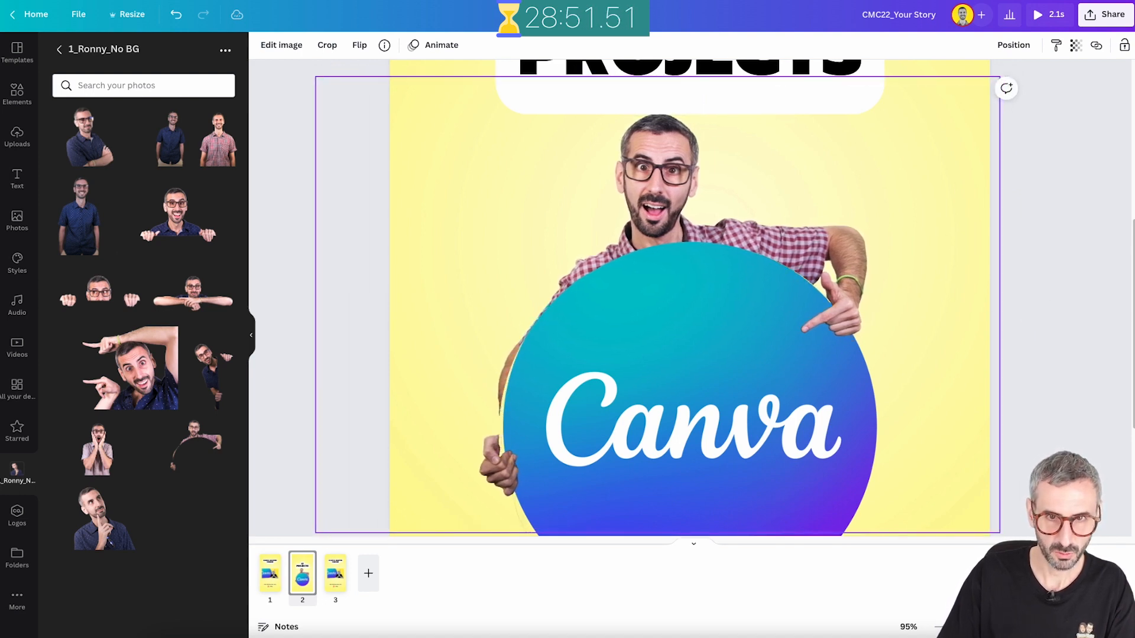
Nudge the straightened photo down and right against the Canva logo, and fine-tune its size
key(Down)
key(Down)
key(Down)
key(Down)
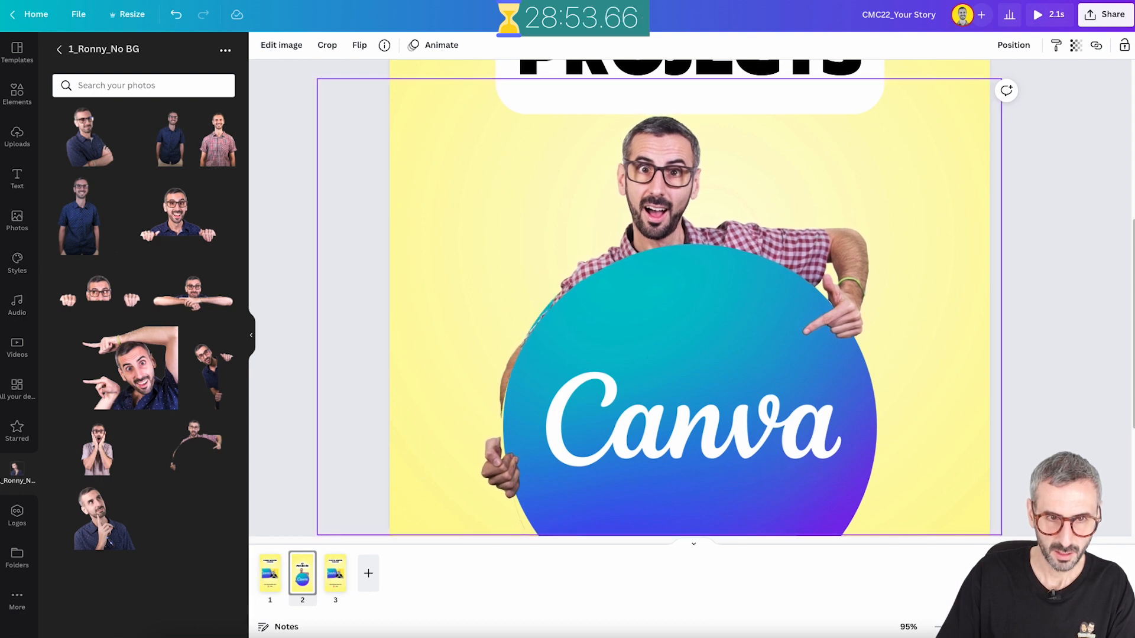
key(Up)
key(Right)
key(Right)
key(Right)
key(Right)
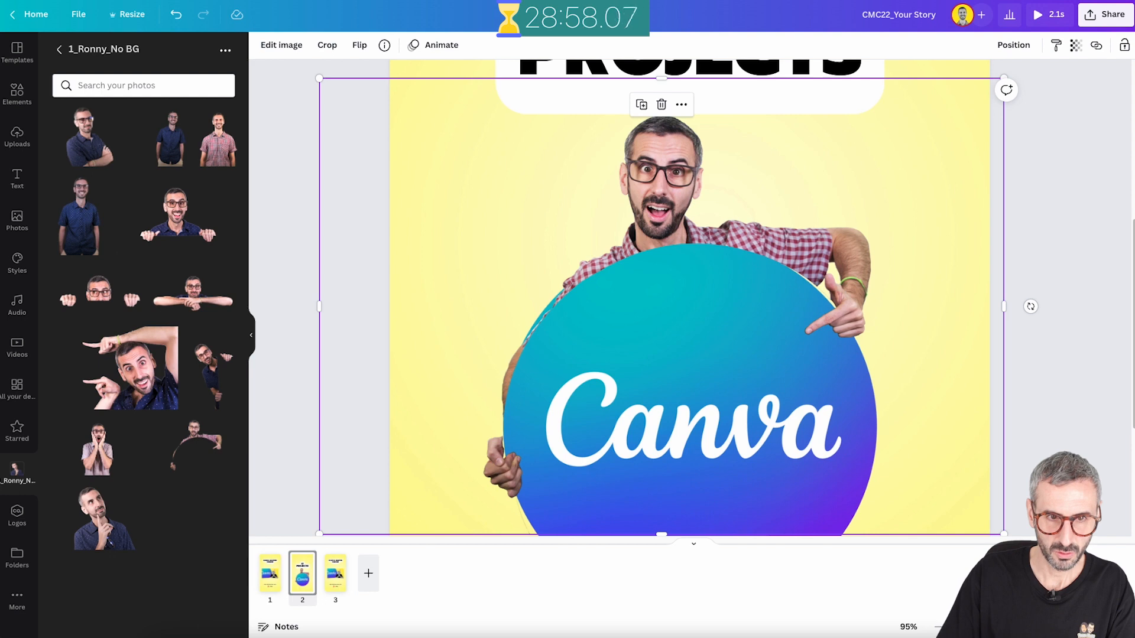
drag(1002, 74, 1001, 74)
click(1051, 417)
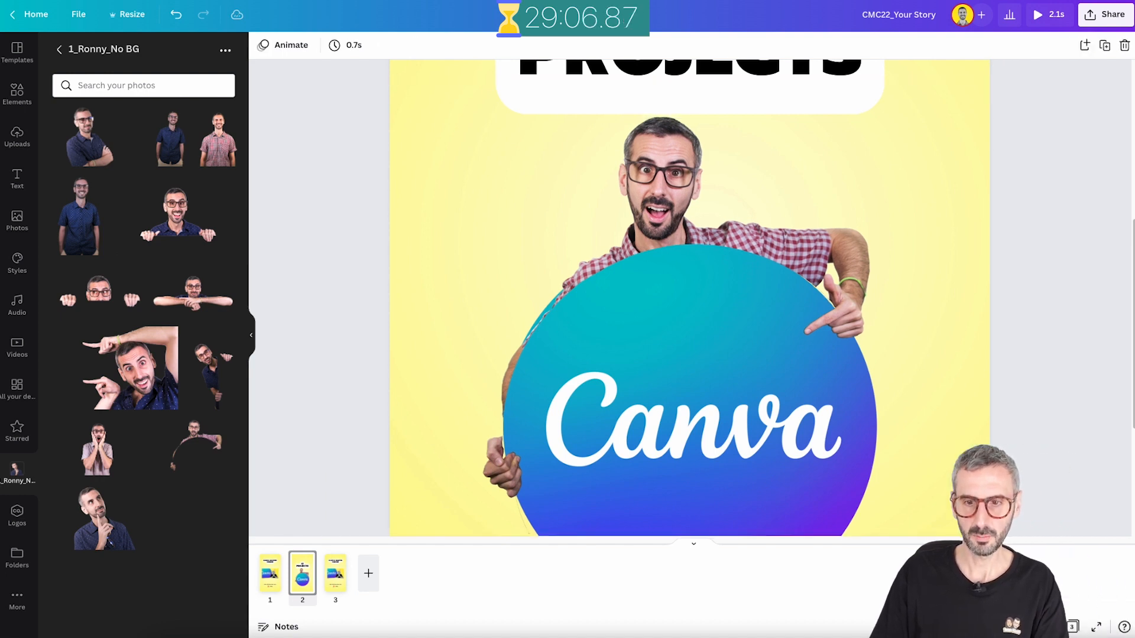
Move the "17 PROJECTS" title up on page 2 to leave more space above the man's head
drag(954, 626, 942, 627)
scroll(975, 435, down, 1)
drag(725, 190, 717, 162)
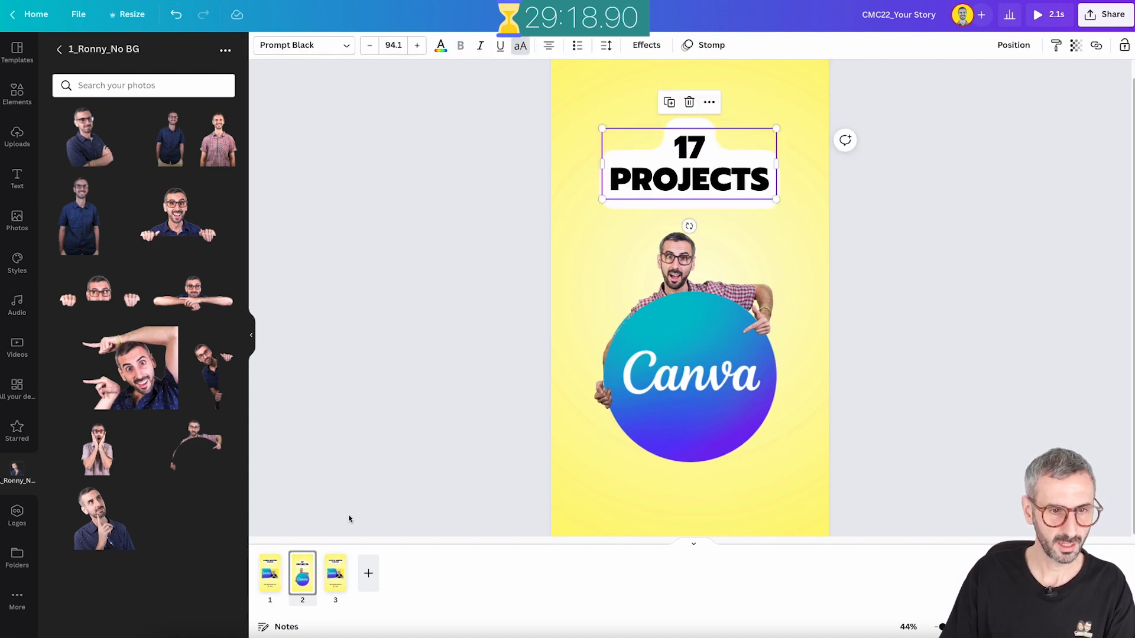
Delete the Canva picture, edition text, Udemy logo and floating hearts from page 3, keeping only the title
click(332, 586)
drag(378, 273, 766, 488)
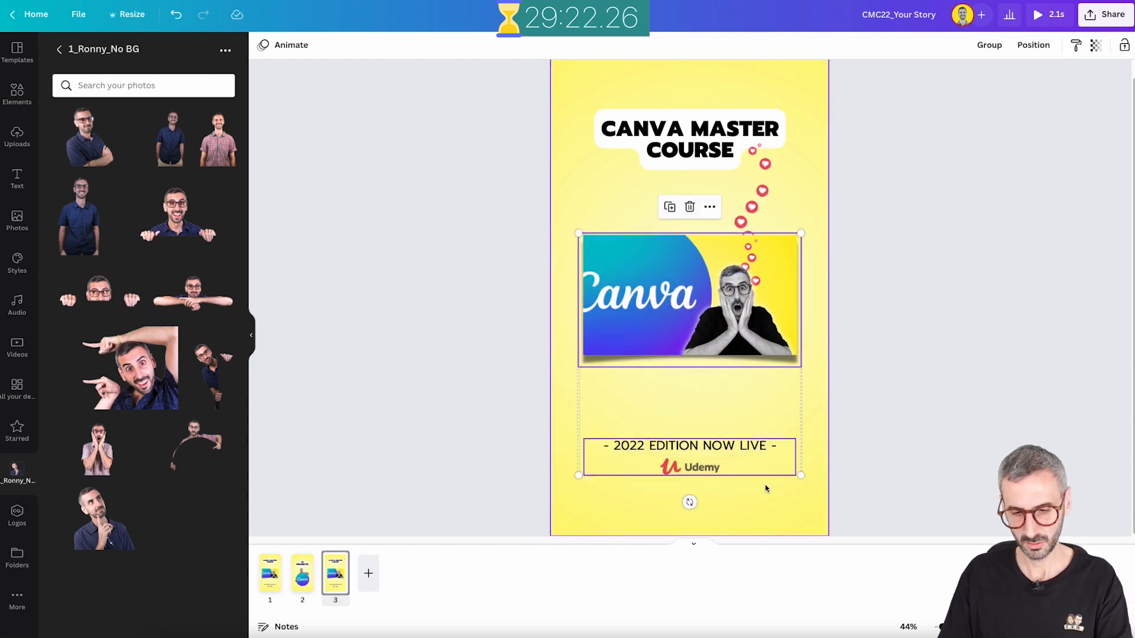
key(Delete)
click(752, 214)
Replace the page 3 title text with "DESIGN"
click(690, 150)
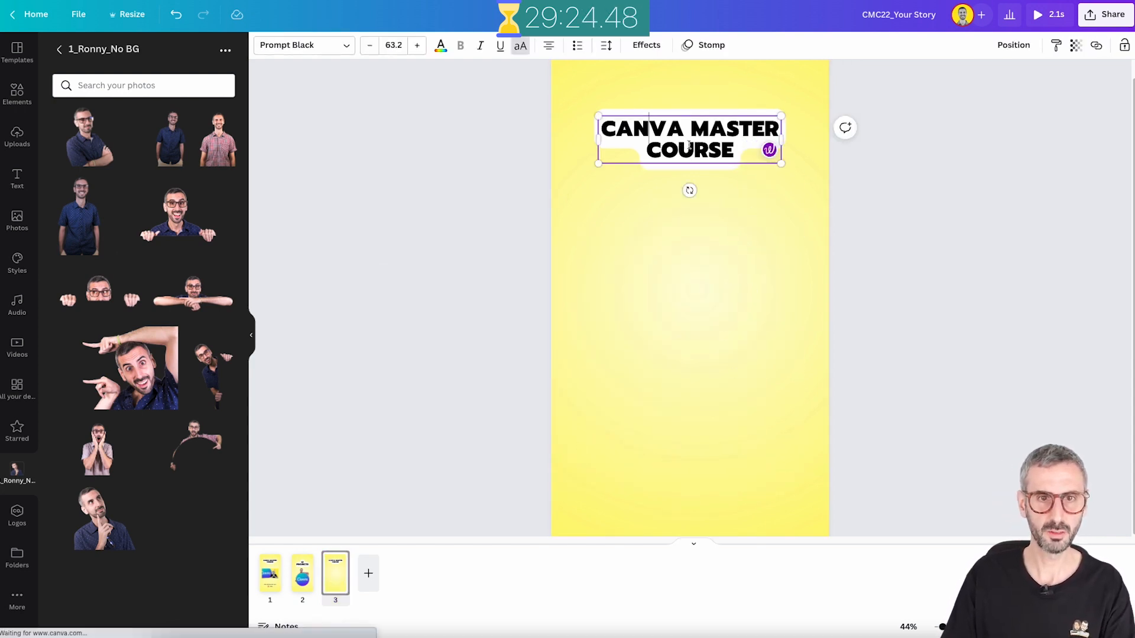
triple_click(689, 142)
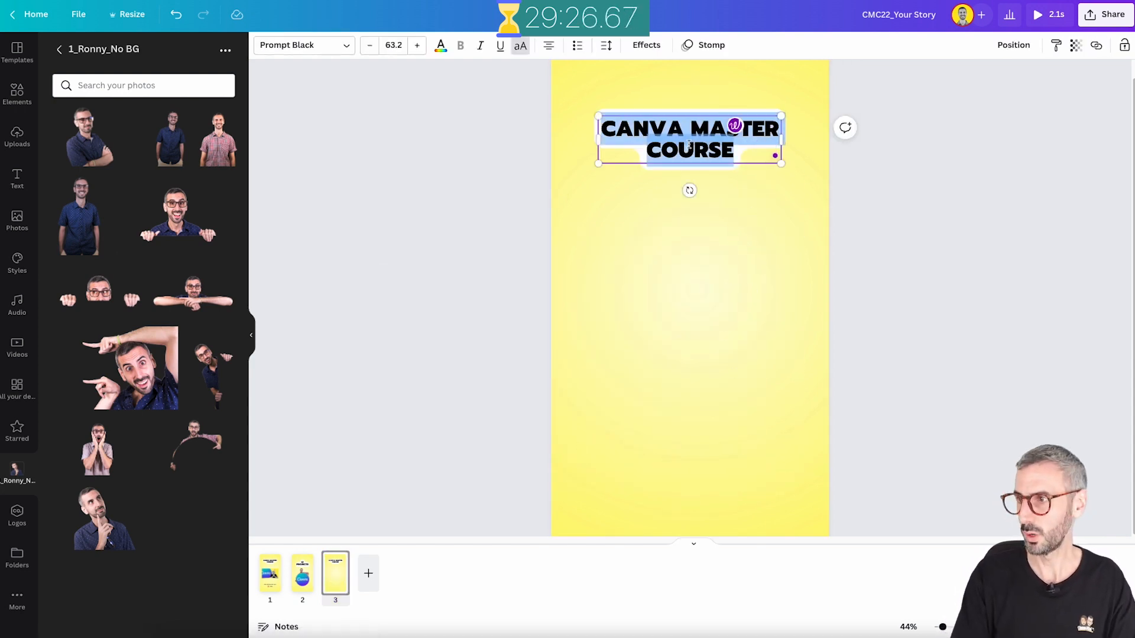
text(DESIGN)
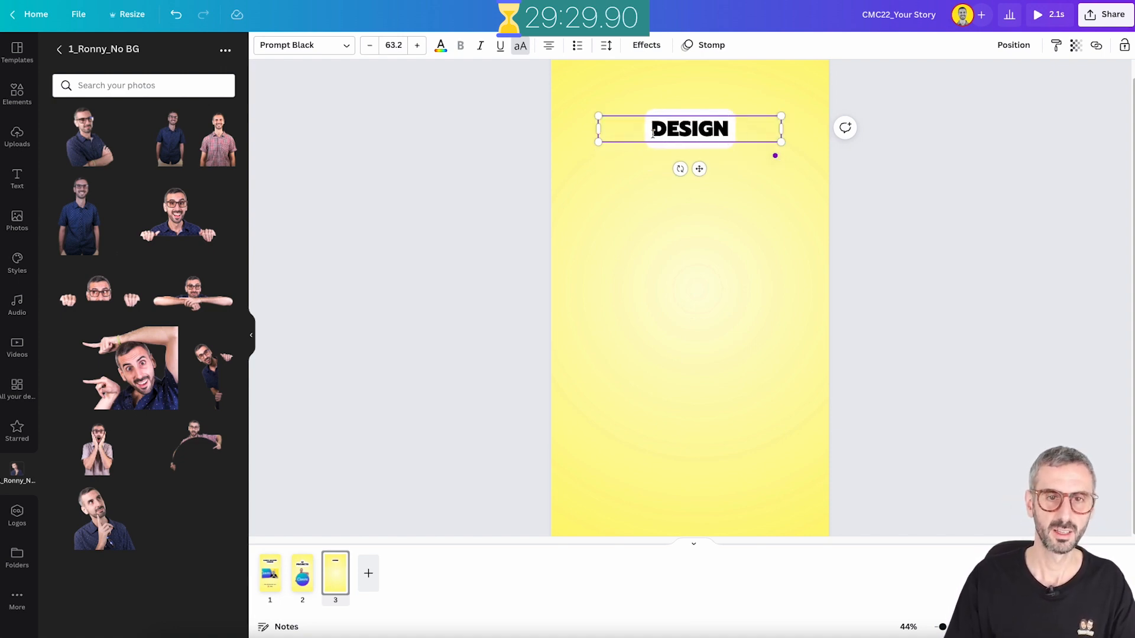
click(683, 236)
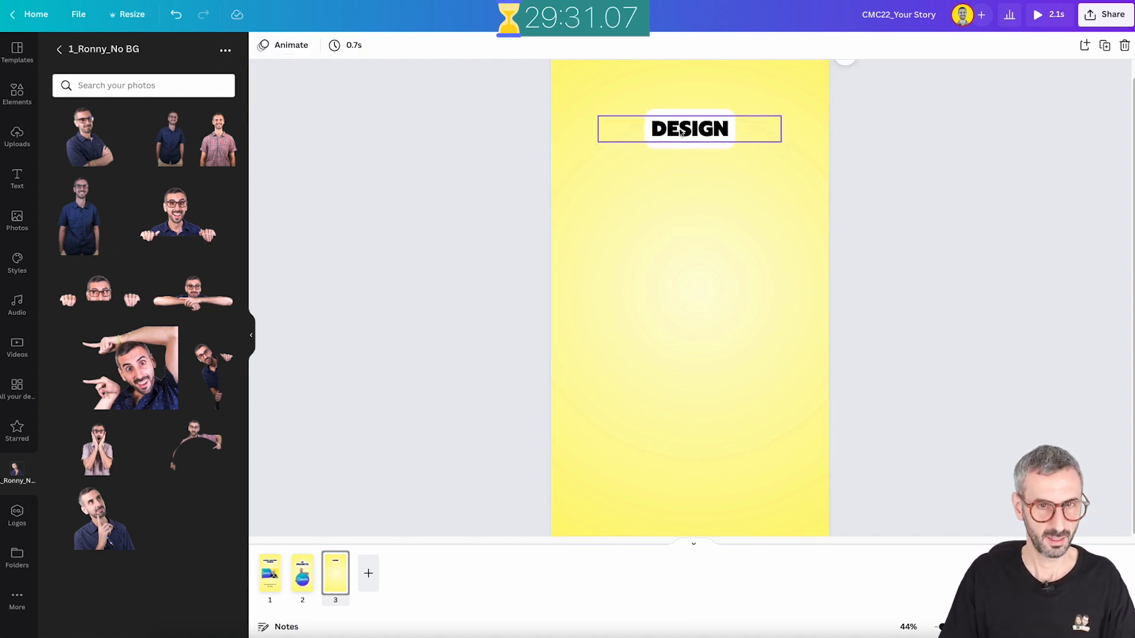
Duplicate the "DESIGN" title just below the original and change the copy's text to "YOUR:"
drag(681, 133, 681, 178)
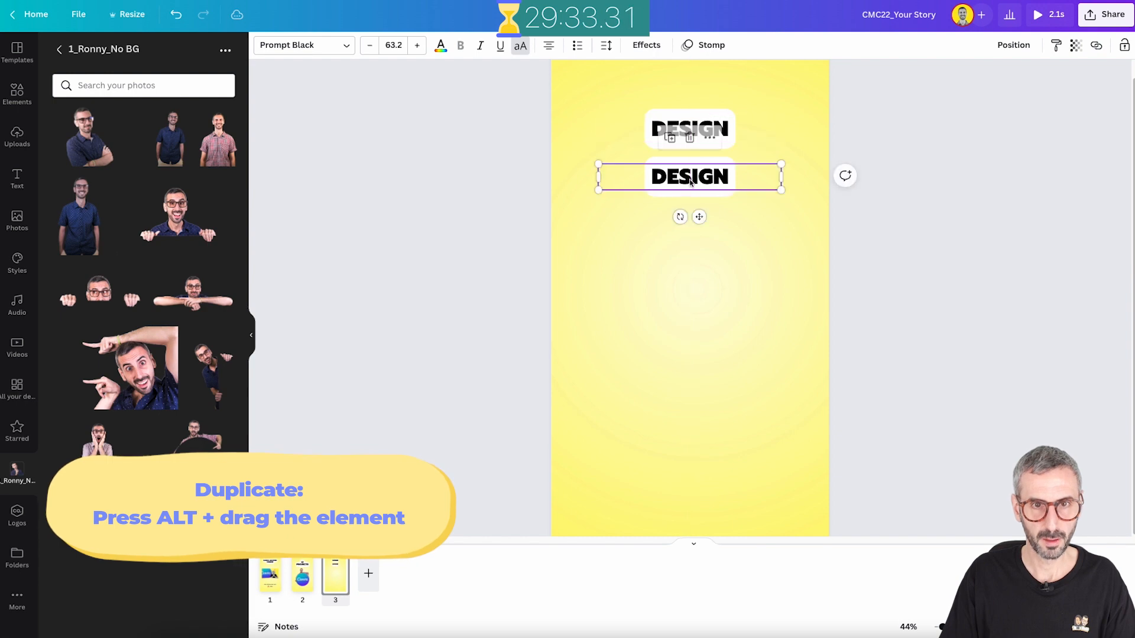
double_click(690, 178)
text(YOUR:)
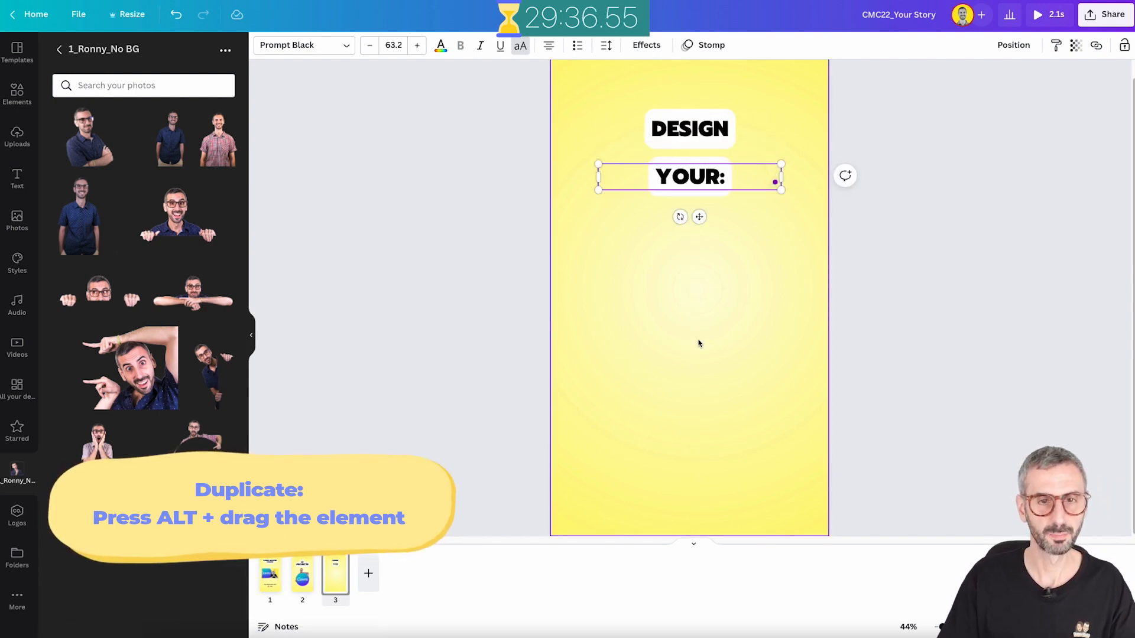
Enlarge the "DESIGN" and "YOUR:" titles and stagger them close together in the upper left of page 3
drag(672, 177, 663, 154)
drag(592, 94, 702, 206)
drag(701, 163, 668, 210)
drag(762, 220, 824, 304)
click(984, 56)
drag(778, 215, 737, 256)
Add the cutout photo of the man with folded arms to page 3, resting on the "DESIGN" title and layered in front
click(207, 300)
drag(647, 295, 633, 141)
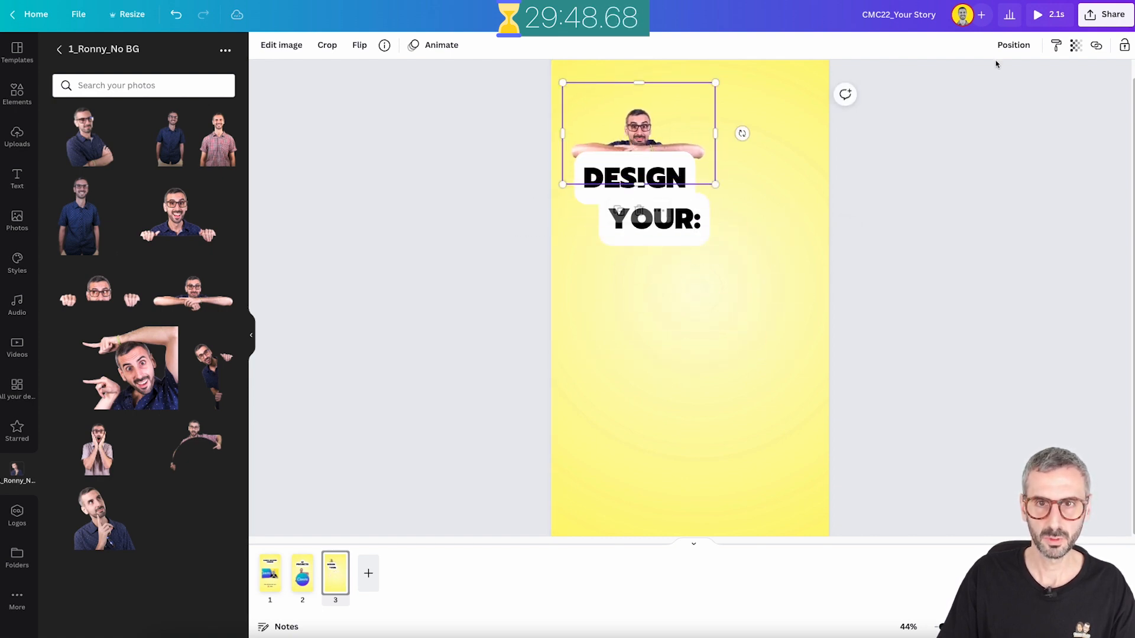
click(1027, 50)
click(869, 80)
click(957, 296)
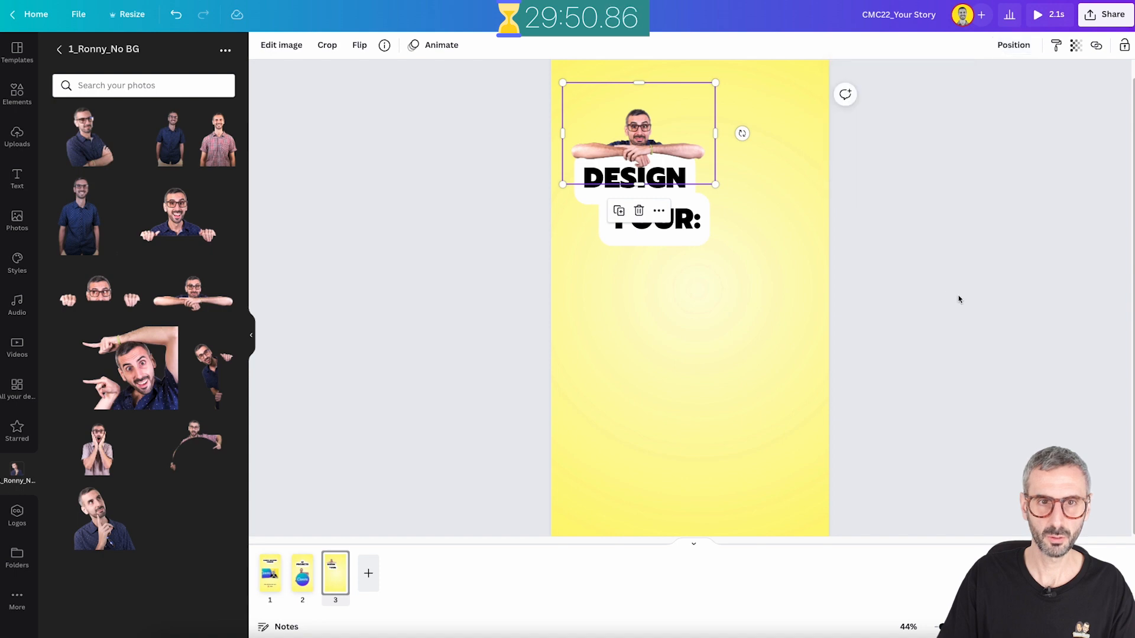
Add a bulleted list below the page 3 heading: BRAND STYLE GUIDE, PROFILE PICTURE, TIK TOK VIDEOS, WEBSITE, PITCH DECK and "..."
click(646, 401)
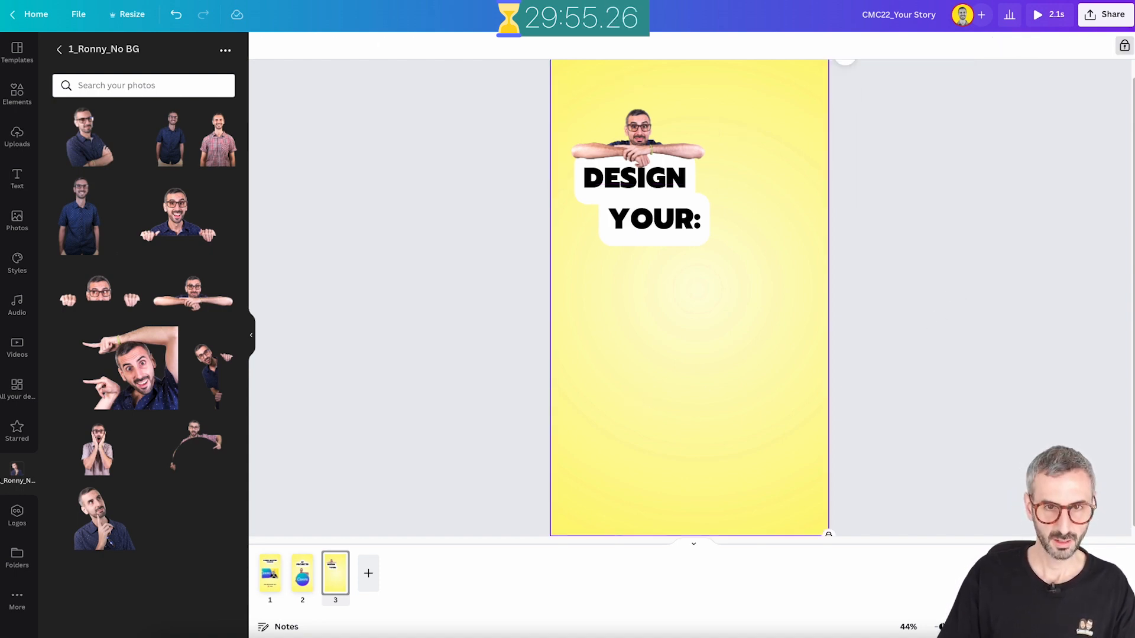
text(BRAND STYLE GUIDE PROFILE PICTURE TIK TOK VIDEOS WEBSITE PITCH DECK ...)
drag(651, 365, 651, 356)
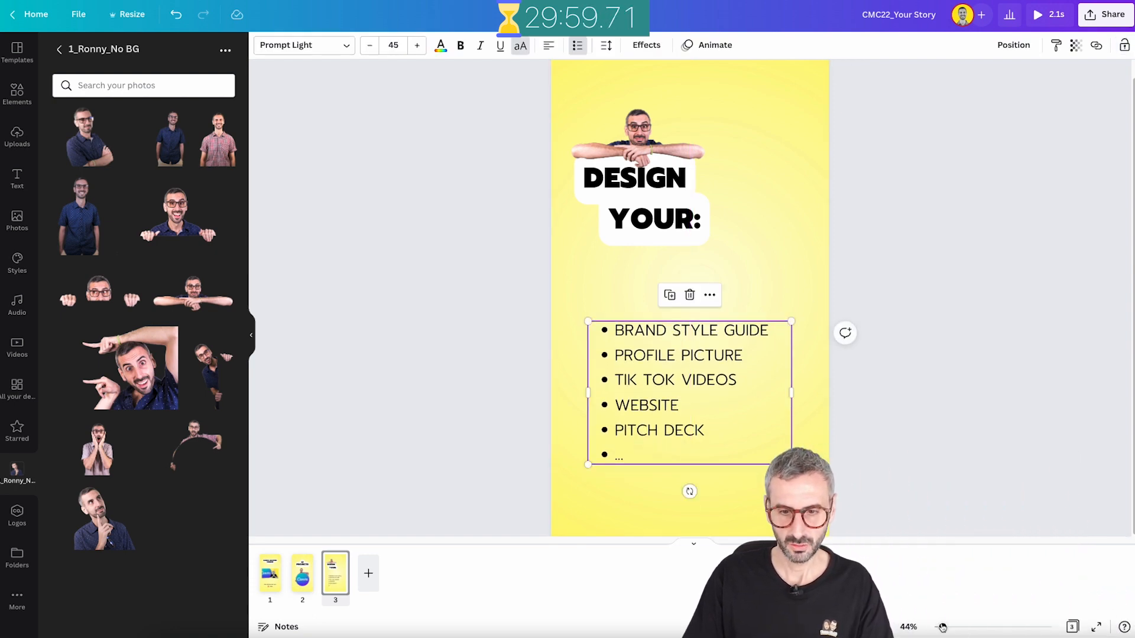
Enlarge and reposition the heading with the man's photo on page 3, and centre the bulleted list below it
drag(942, 627, 939, 627)
drag(542, 190, 765, 286)
drag(692, 360, 691, 363)
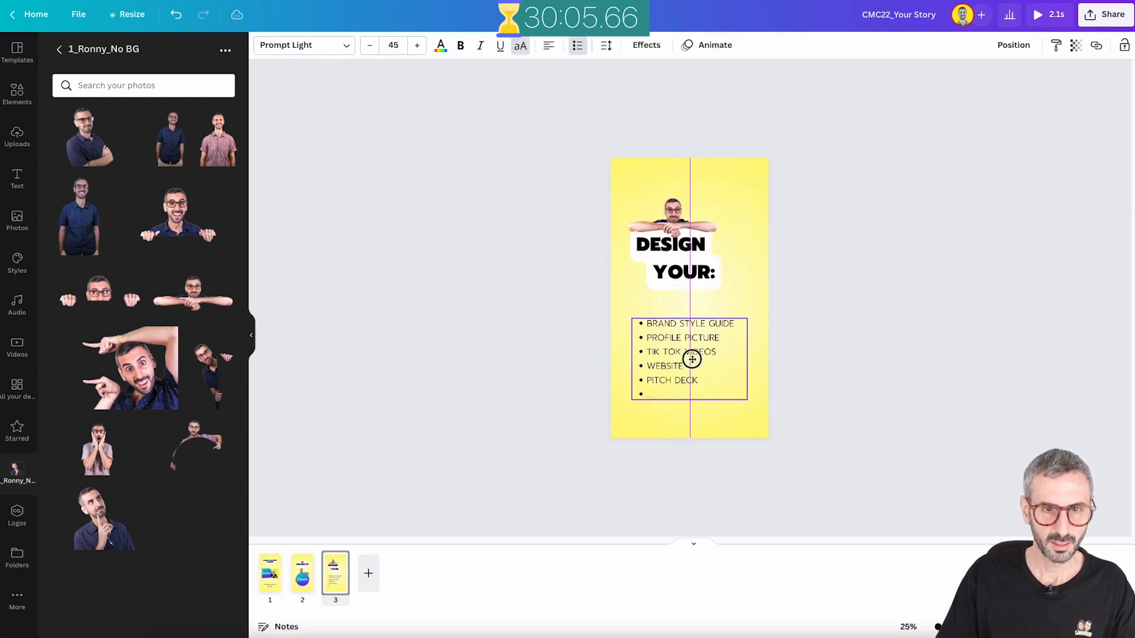
click(900, 299)
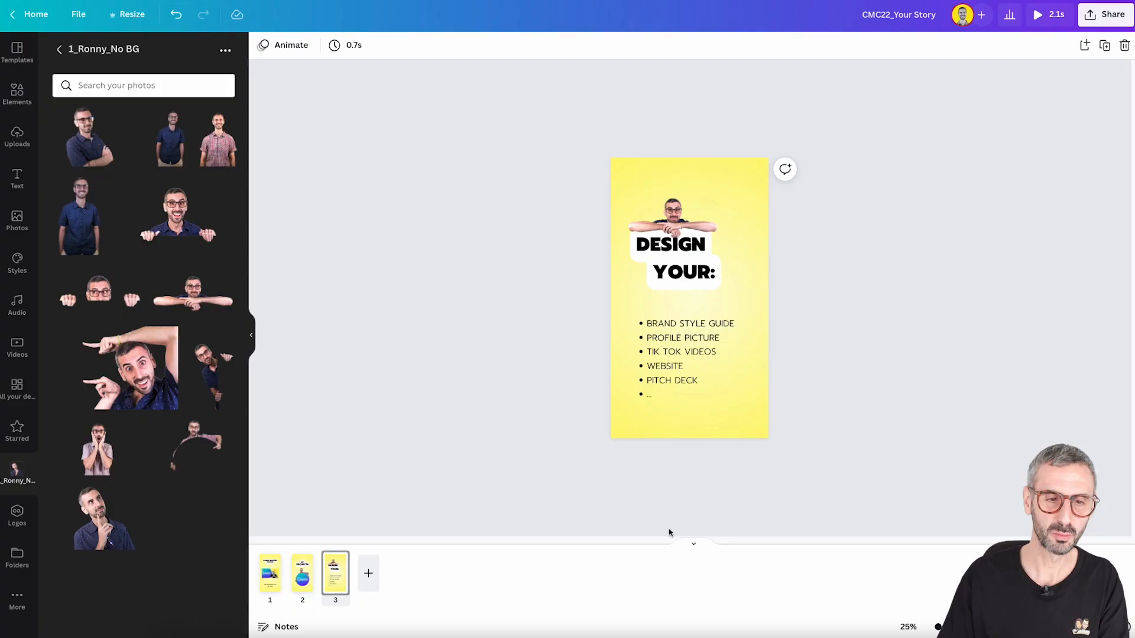
Review the three story pages in order
click(274, 572)
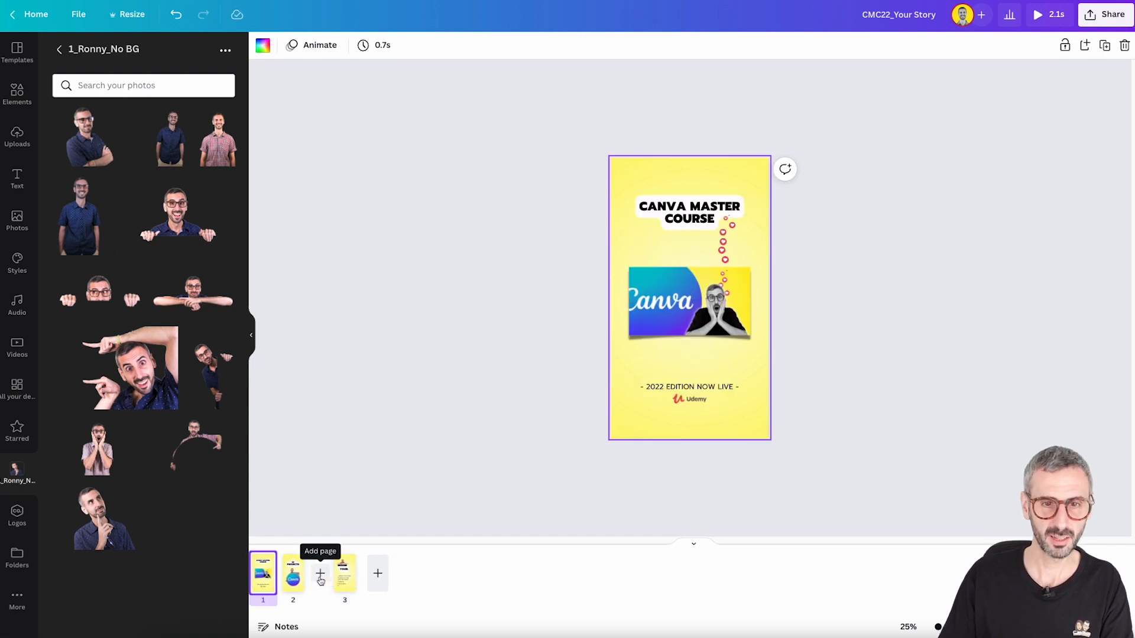
click(301, 581)
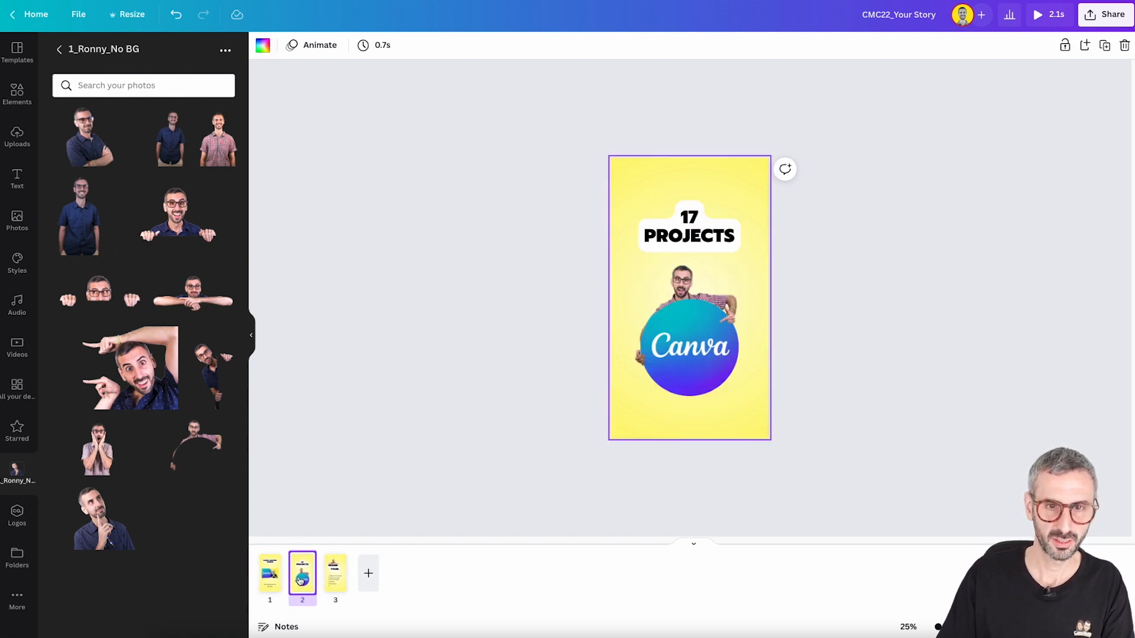
click(337, 579)
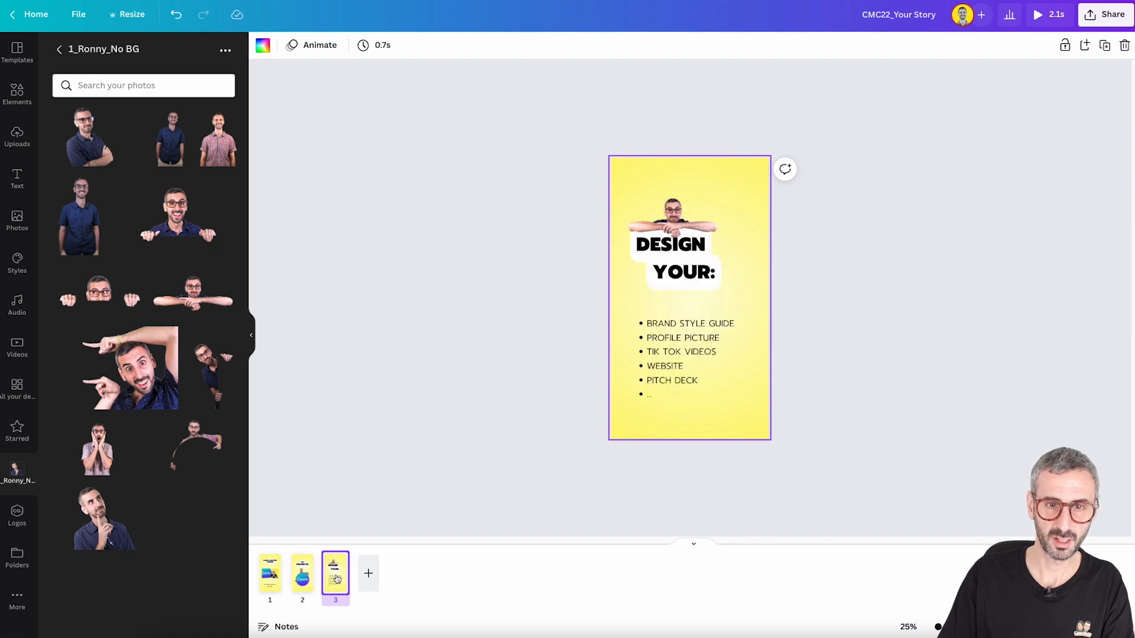